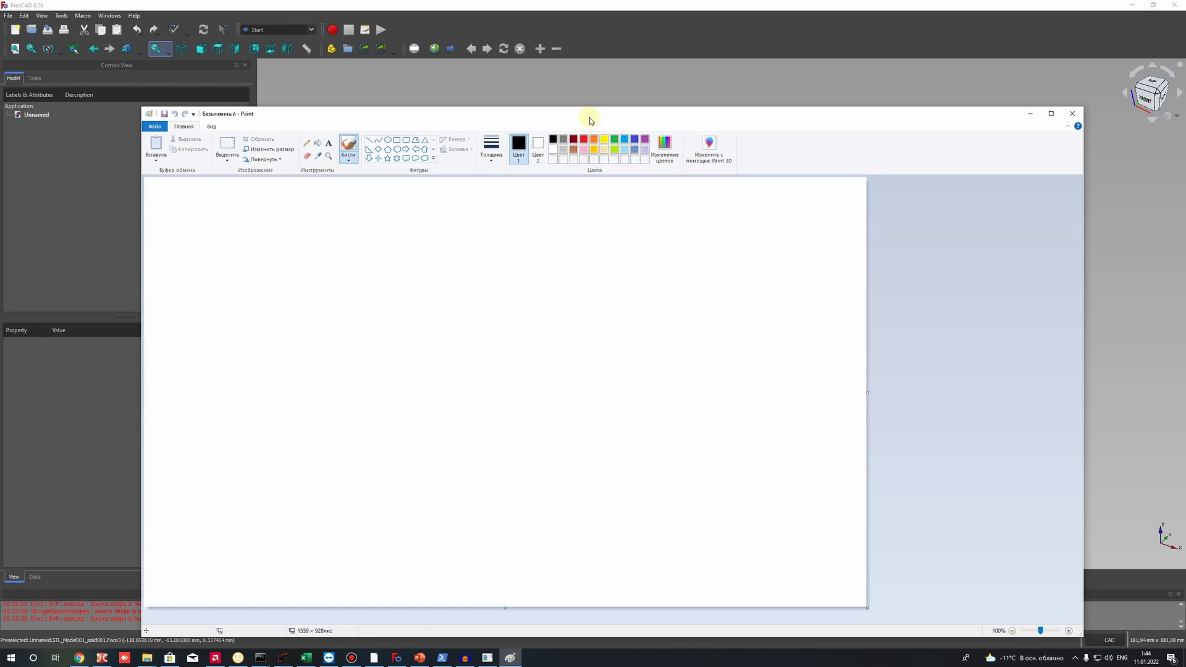
- Sketch a box labelled STL with an arrow leading to a second box labelled 3D
mouse_move(215, 198)
mouse_down()
mouse_move(373, 265)
mouse_move(144, 310)
mouse_move(144, 227)
mouse_move(219, 253)
mouse_move(188, 275)
mouse_move(264, 216)
mouse_move(342, 273)
mouse_move(556, 244)
mouse_move(548, 258)
mouse_up()
click(591, 190)
mouse_move(777, 190)
mouse_down()
mouse_move(818, 339)
mouse_move(635, 376)
mouse_move(562, 241)
mouse_move(563, 197)
mouse_up()
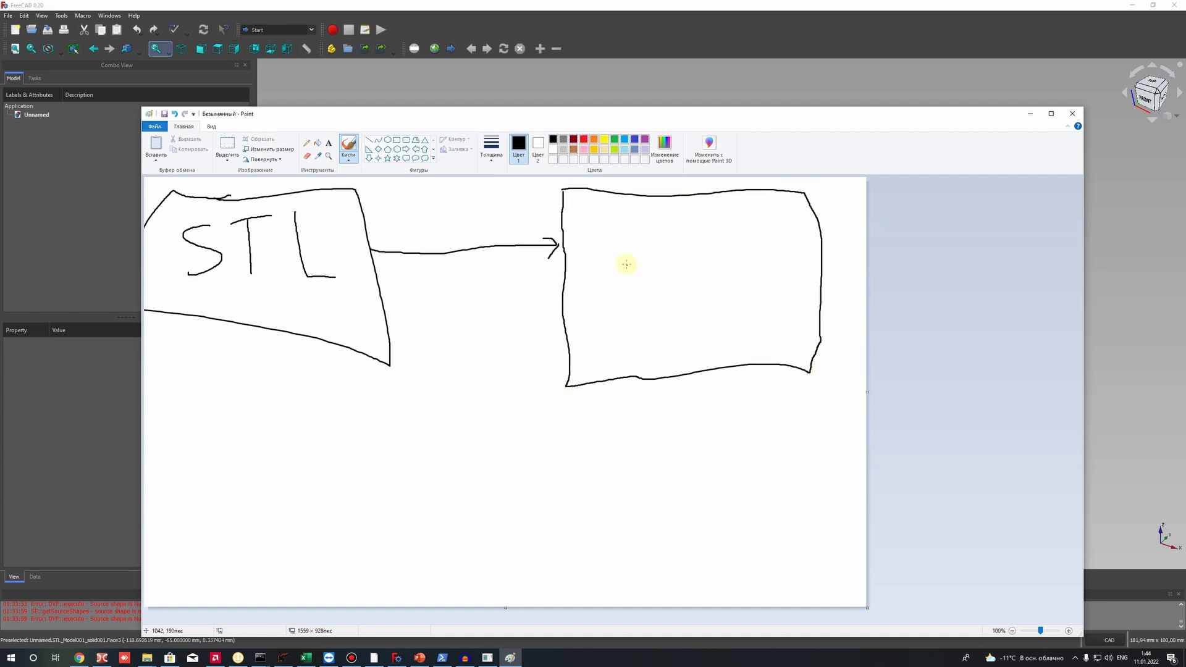
mouse_move(621, 239)
mouse_down()
mouse_move(685, 302)
mouse_move(638, 302)
mouse_up()
drag(706, 240, 715, 289)
mouse_move(706, 239)
mouse_down()
mouse_move(726, 291)
mouse_move(715, 288)
mouse_up()
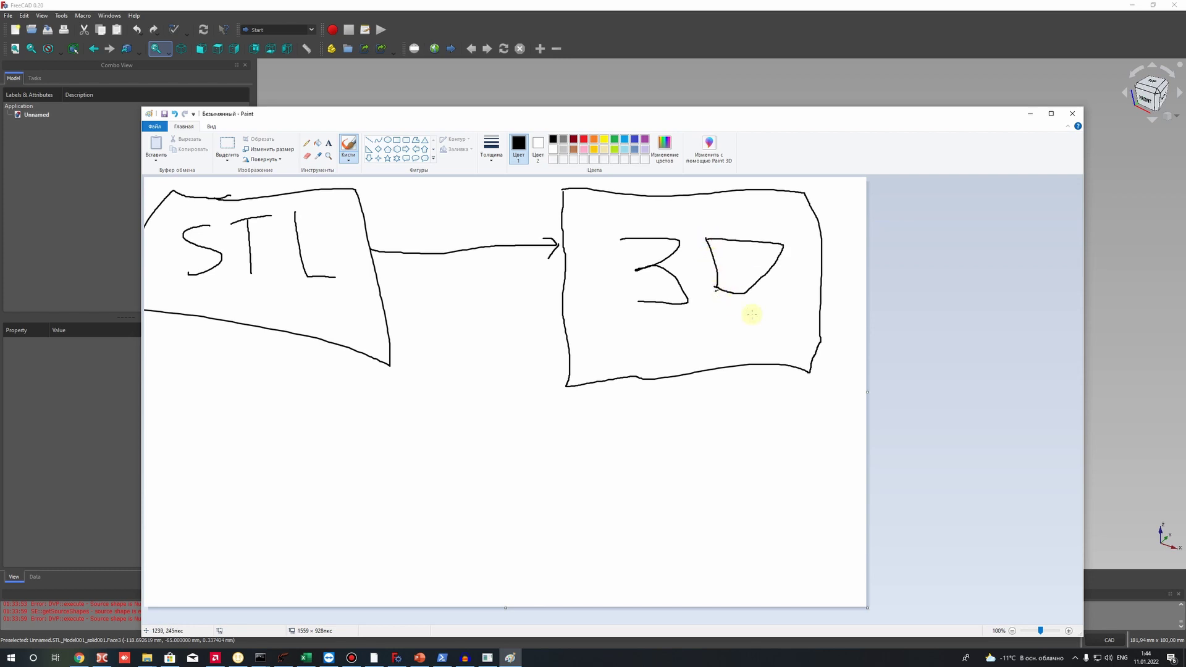
- Underline the STL and 3D labels and write "step" beside the 3D box
drag(174, 288, 301, 302)
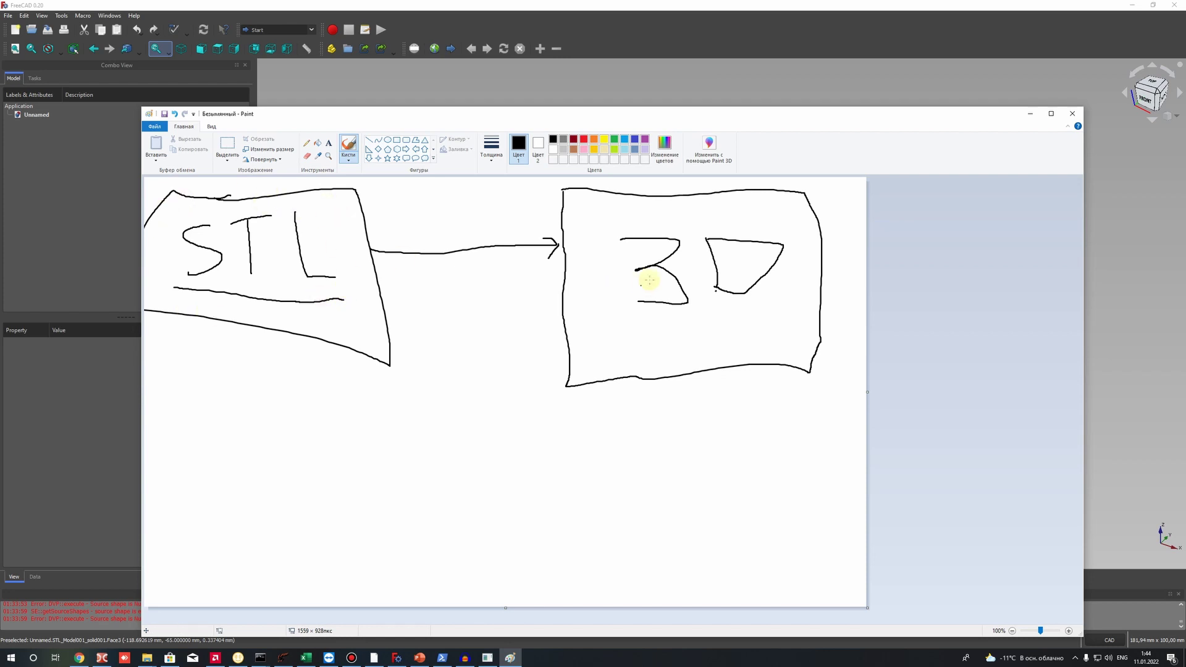
drag(591, 318, 803, 325)
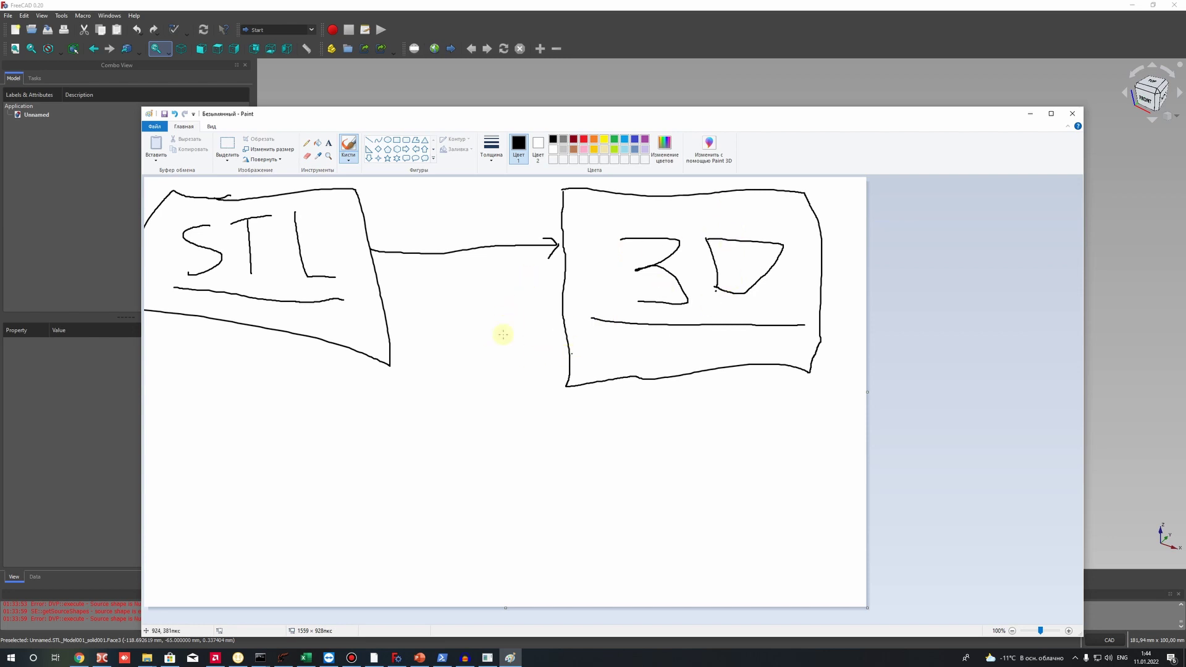
drag(496, 342, 506, 347)
mouse_move(536, 312)
mouse_down()
mouse_move(565, 345)
mouse_move(541, 329)
mouse_up()
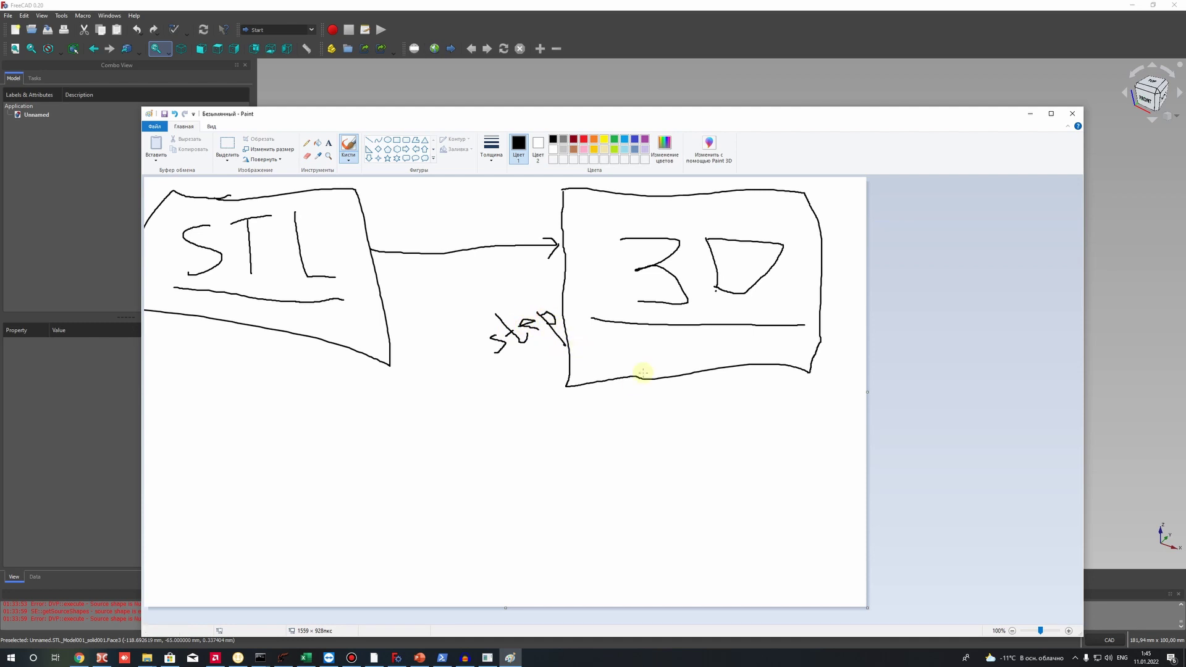
- Draw an arrow from the 3D box down to a new box labelled 2D, then retrace the arrowhead and box outline
drag(673, 377, 684, 457)
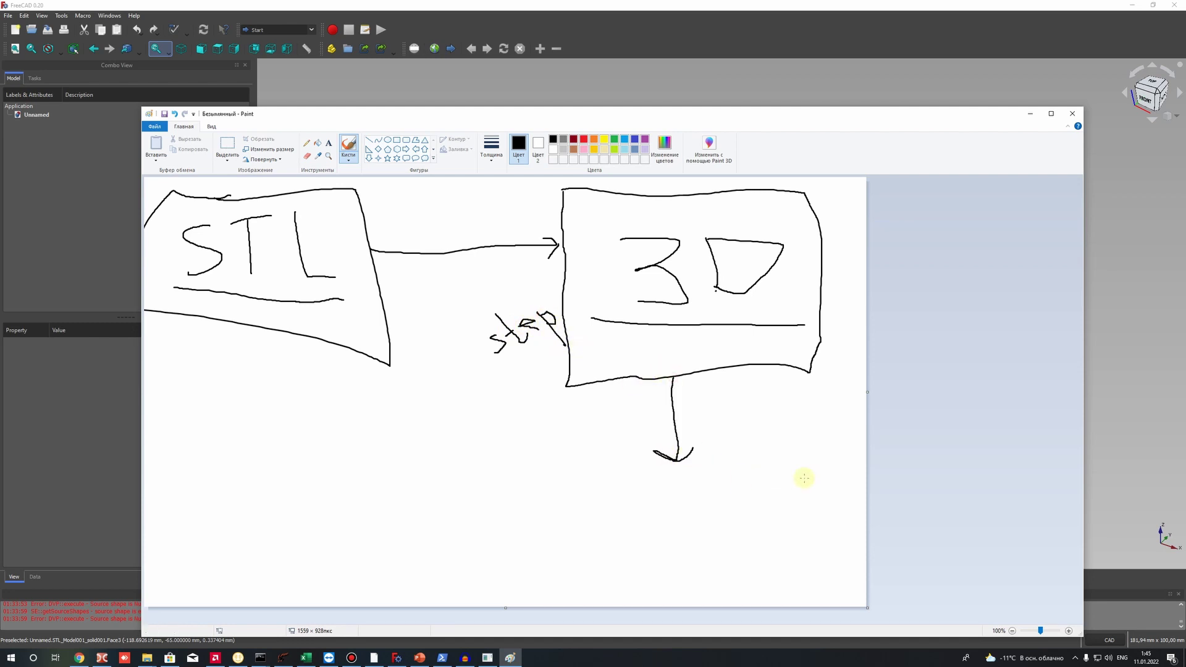
mouse_move(818, 469)
mouse_down()
mouse_move(556, 548)
mouse_move(857, 598)
mouse_move(825, 466)
mouse_move(814, 465)
mouse_up()
mouse_move(664, 499)
mouse_down()
mouse_move(669, 543)
mouse_move(734, 548)
mouse_up()
drag(717, 491, 734, 549)
drag(759, 492, 728, 539)
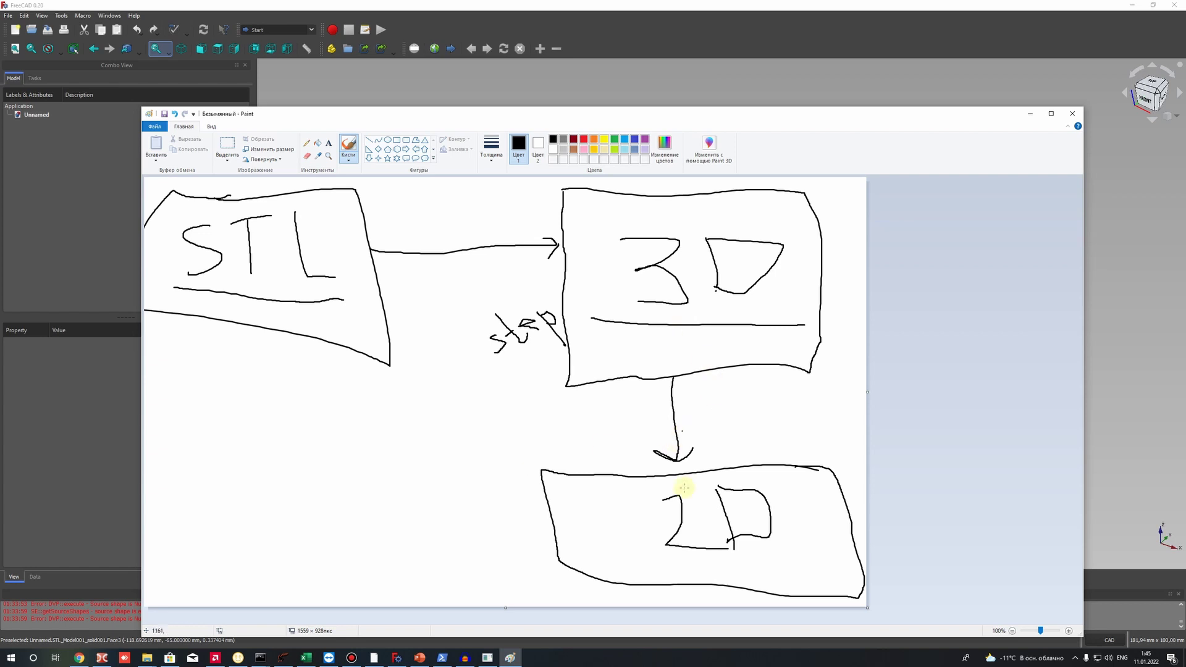
mouse_move(678, 475)
mouse_down()
mouse_move(659, 464)
mouse_move(677, 455)
mouse_move(669, 472)
mouse_up()
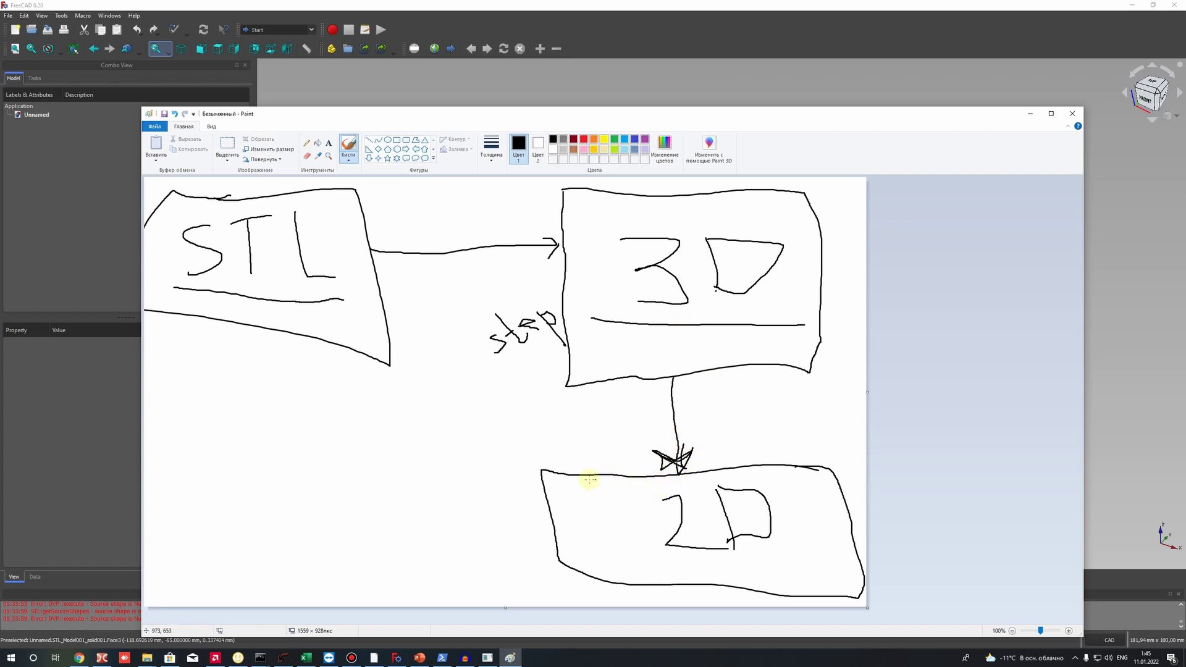
mouse_move(546, 472)
mouse_down()
mouse_move(567, 587)
mouse_move(864, 590)
mouse_move(837, 483)
mouse_up()
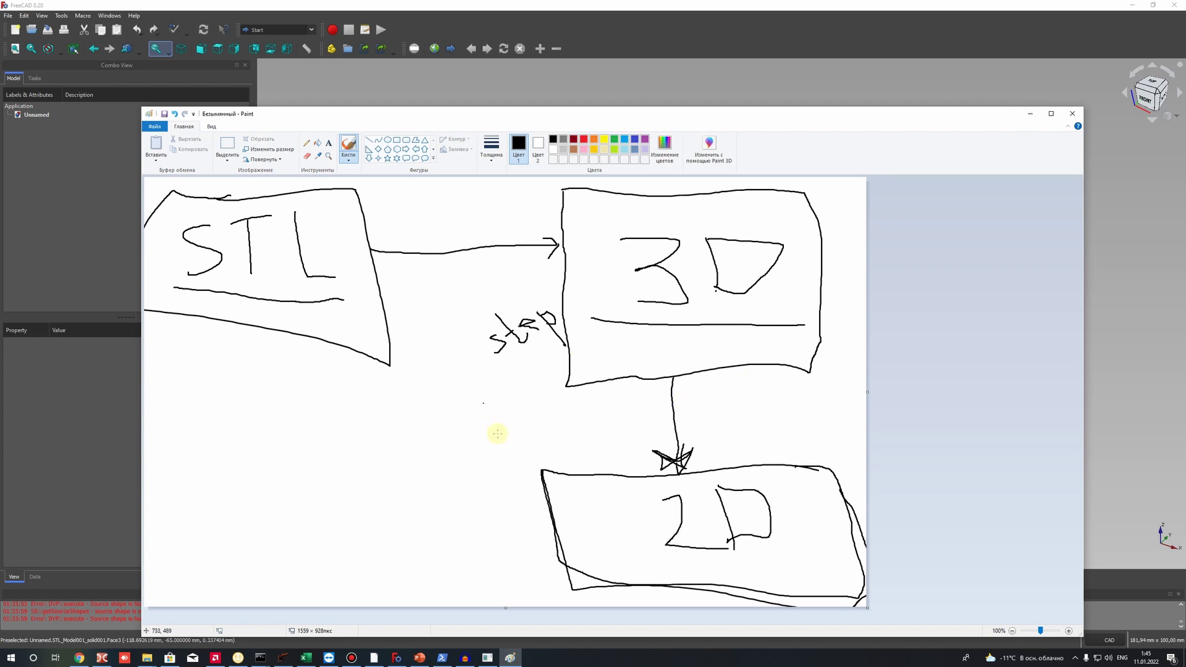
- Draw a crossed-out arrow from the STL box toward the 2D box, and switch to FreeCAD
mouse_move(360, 393)
mouse_down()
mouse_move(487, 479)
mouse_move(491, 457)
mouse_up()
drag(462, 411, 378, 460)
drag(403, 405, 446, 502)
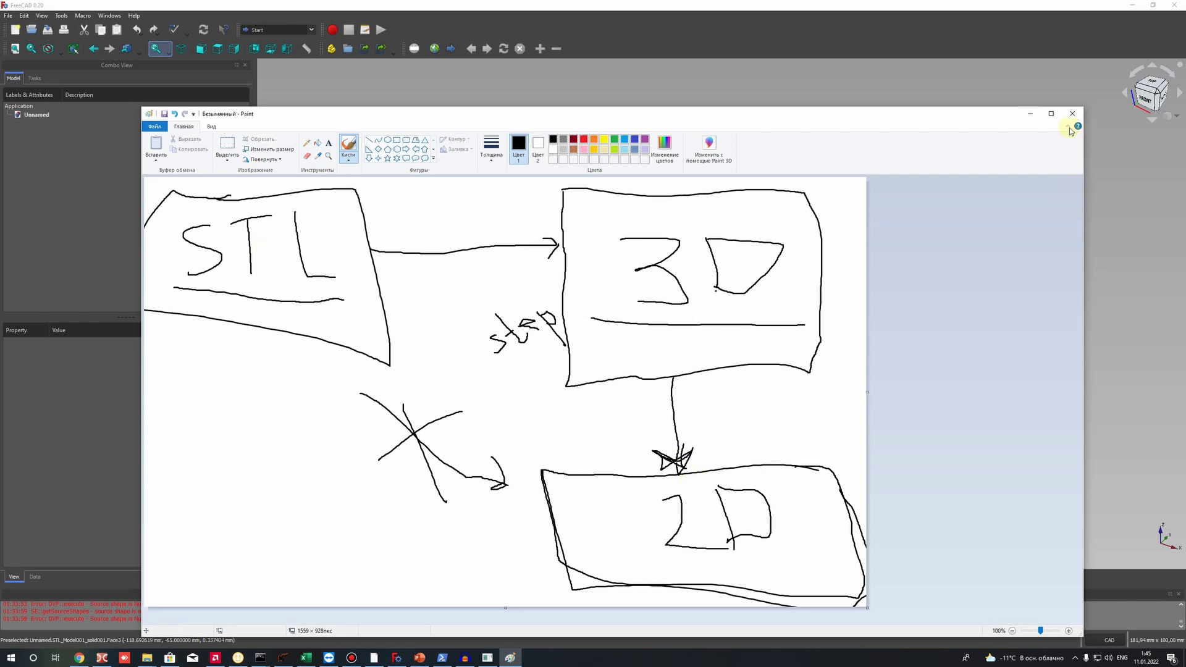
click(1030, 113)
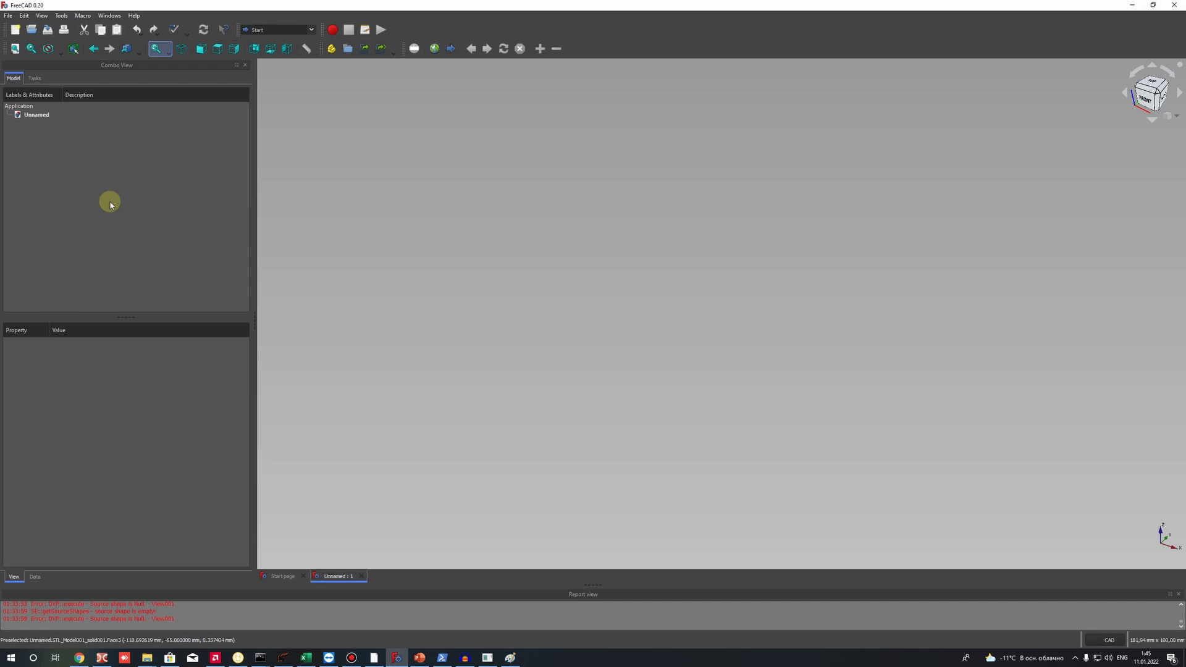
- Import the file STL_Model.stl from the STLtoDraft folder into the open document
click(61, 15)
click(61, 15)
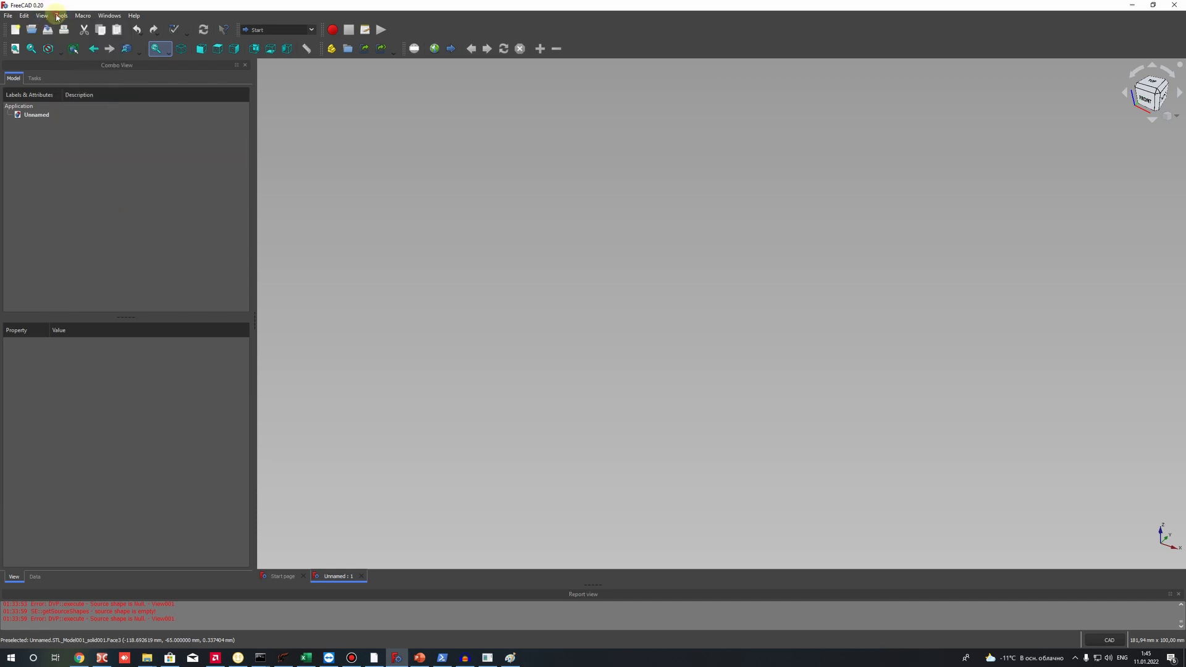
click(7, 16)
click(38, 136)
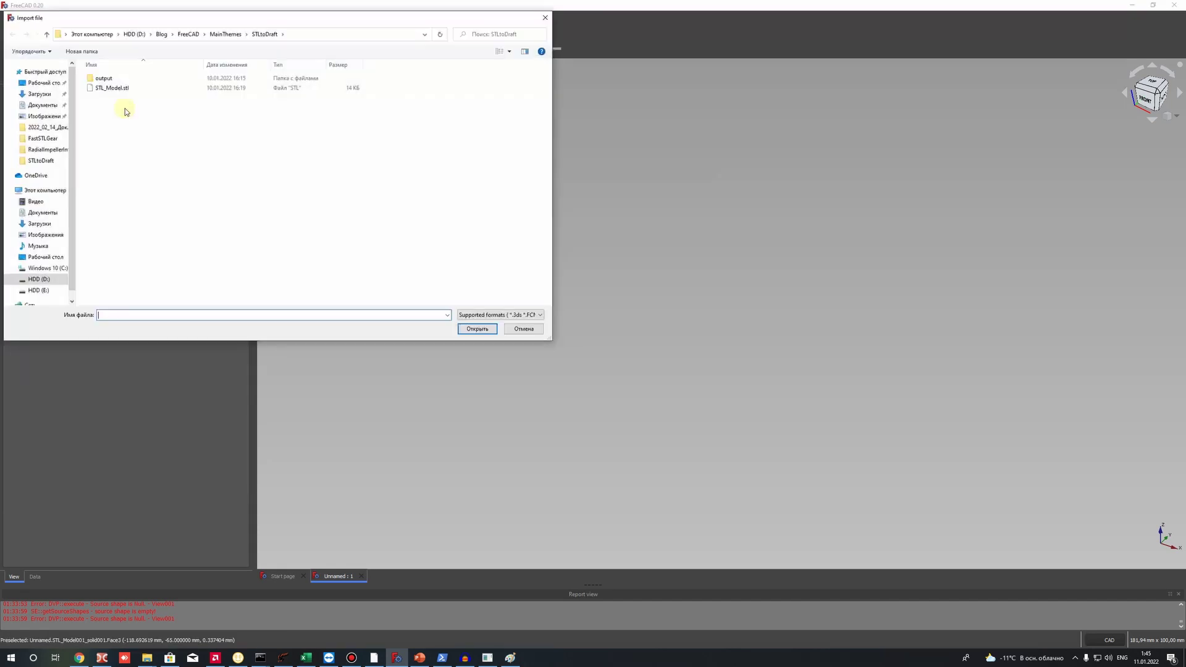
double_click(102, 89)
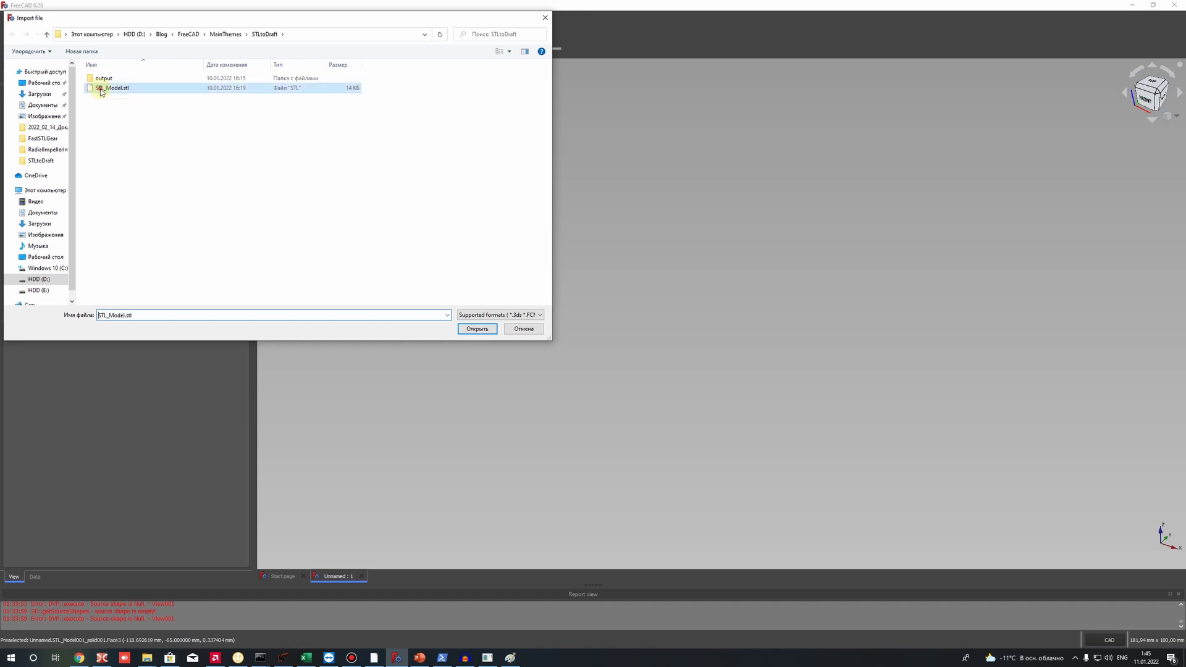
scroll(824, 343, up, 2)
scroll(751, 320, down, 2)
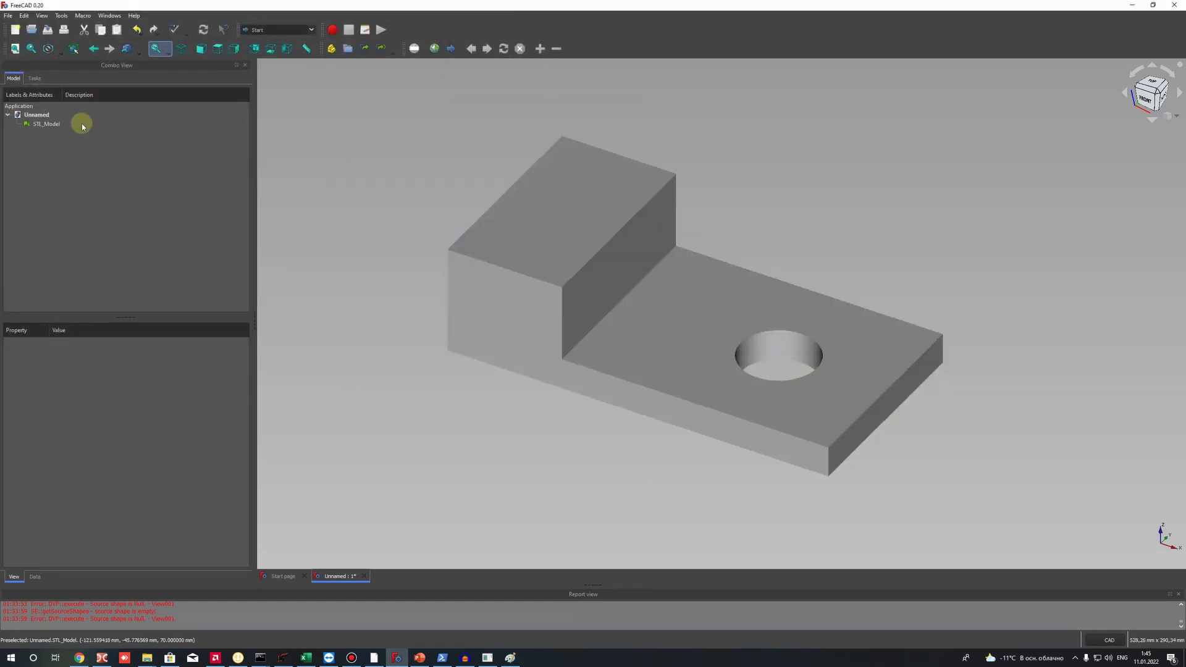
- Set the display mode of the STL_Model mesh to Flat Lines
click(35, 124)
click(806, 169)
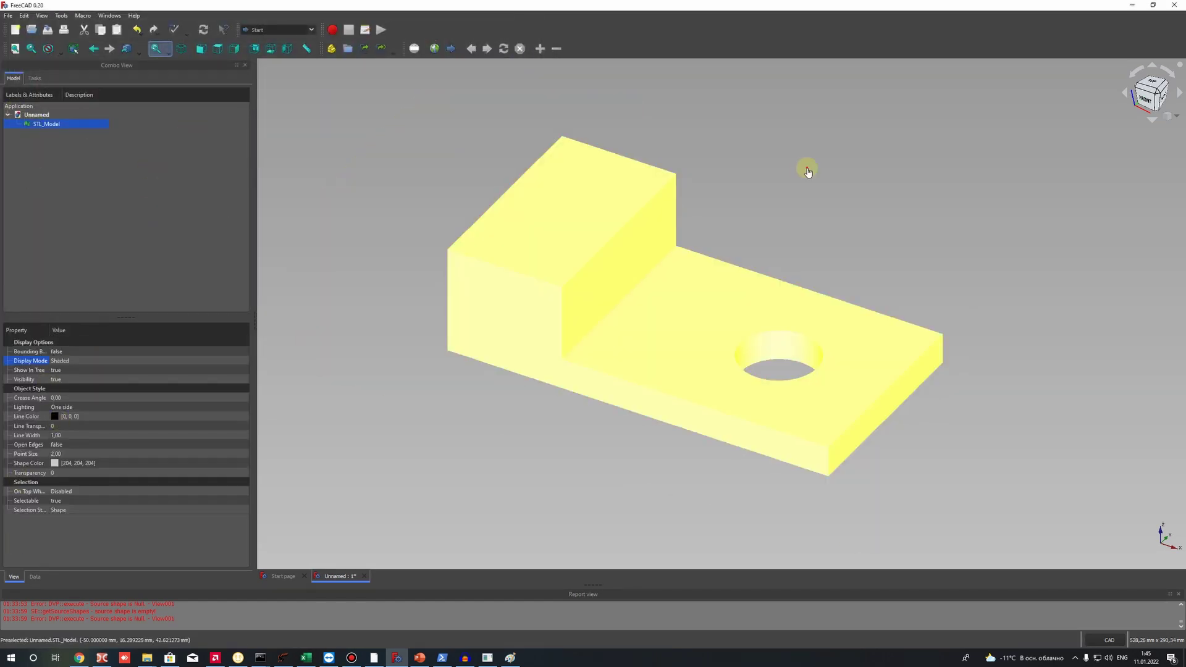
middle_drag(666, 324, 357, 310)
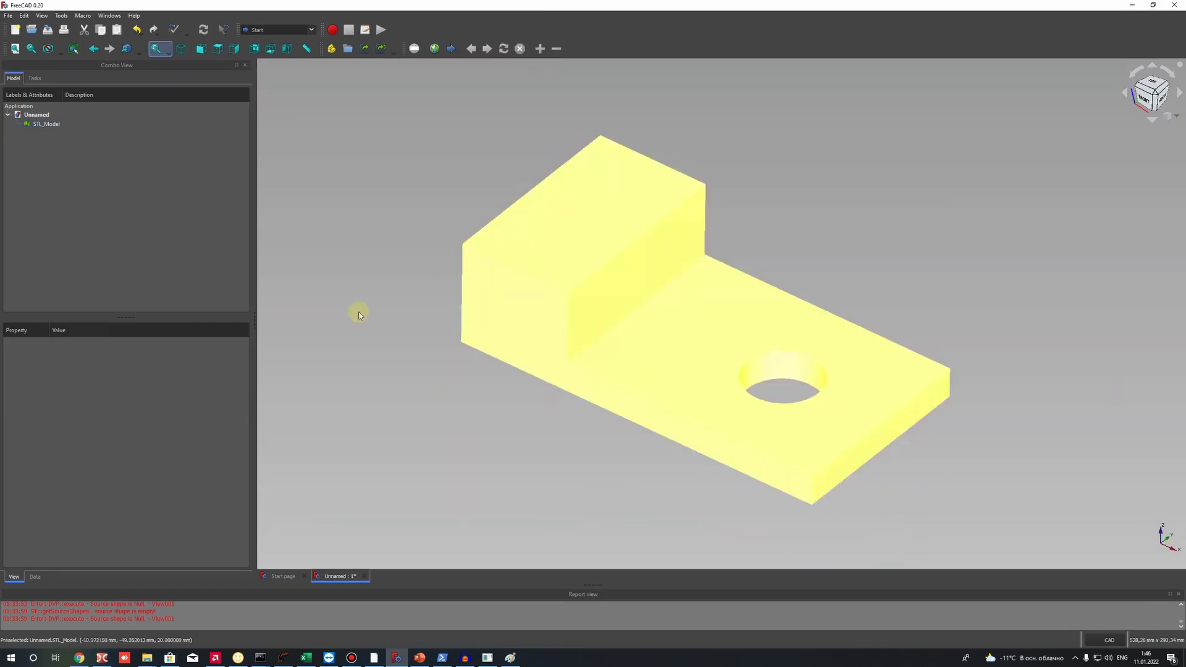
click(39, 125)
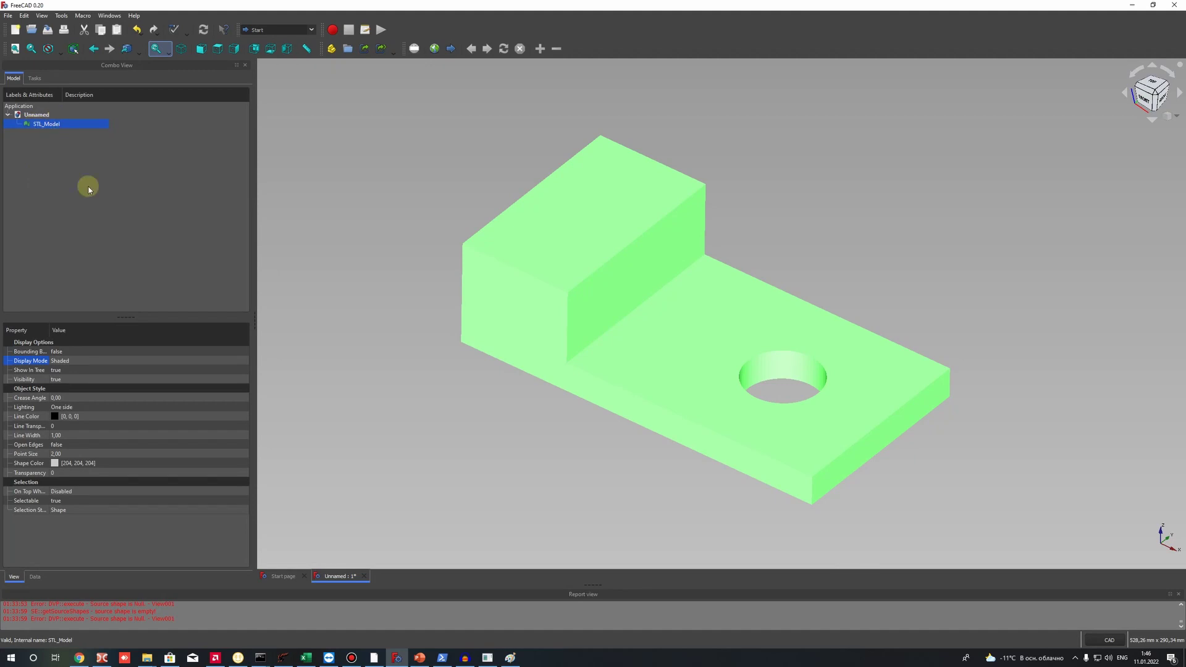
click(243, 360)
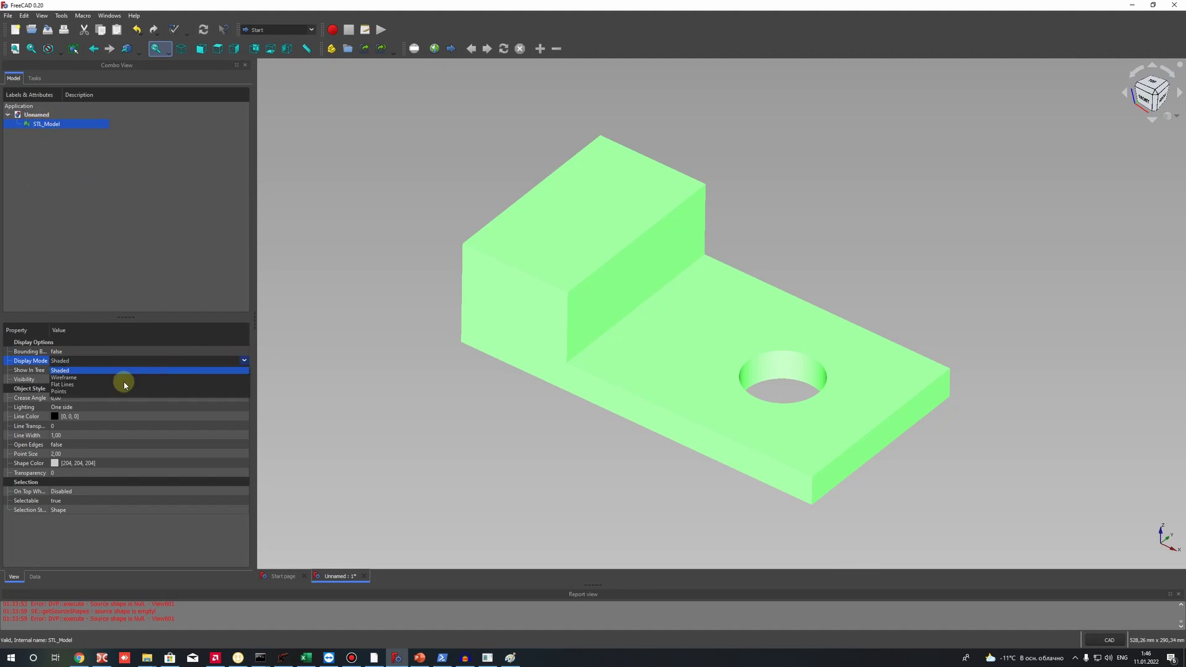
click(61, 385)
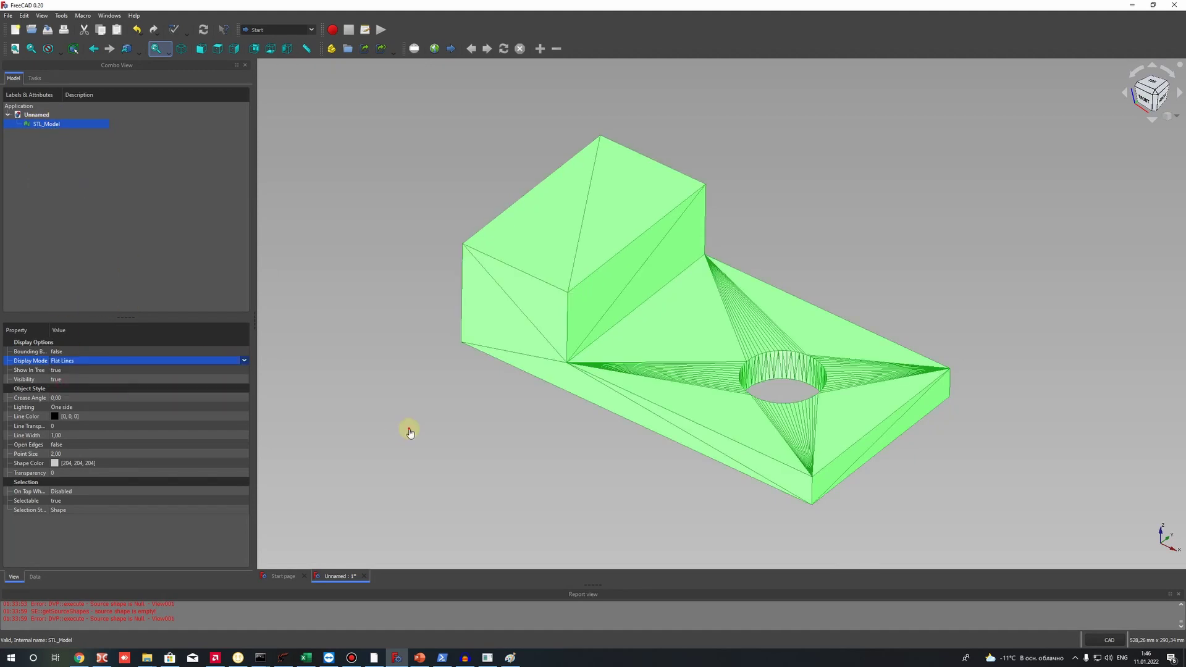
- Examine the triangle edges on the mesh faces and around the round hole
click(410, 429)
scroll(591, 182, up, 5)
scroll(781, 383, down, 5)
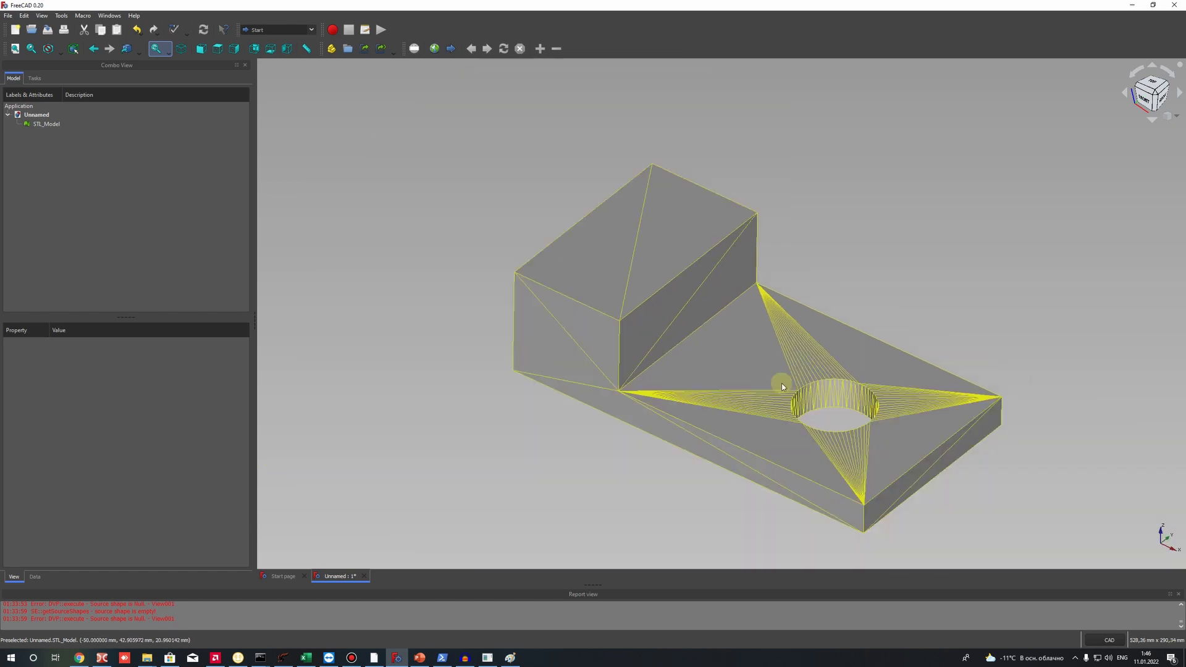
scroll(818, 416, up, 3)
click(928, 330)
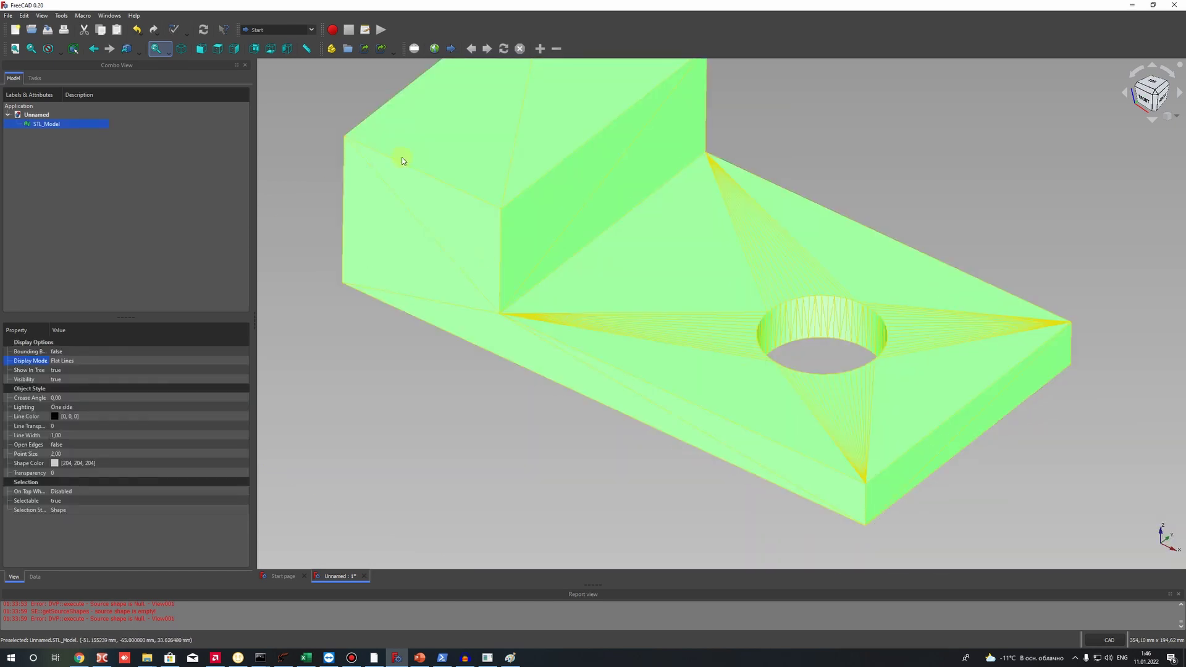
click(586, 443)
scroll(500, 451, down, 2)
middle_drag(557, 464, 777, 298)
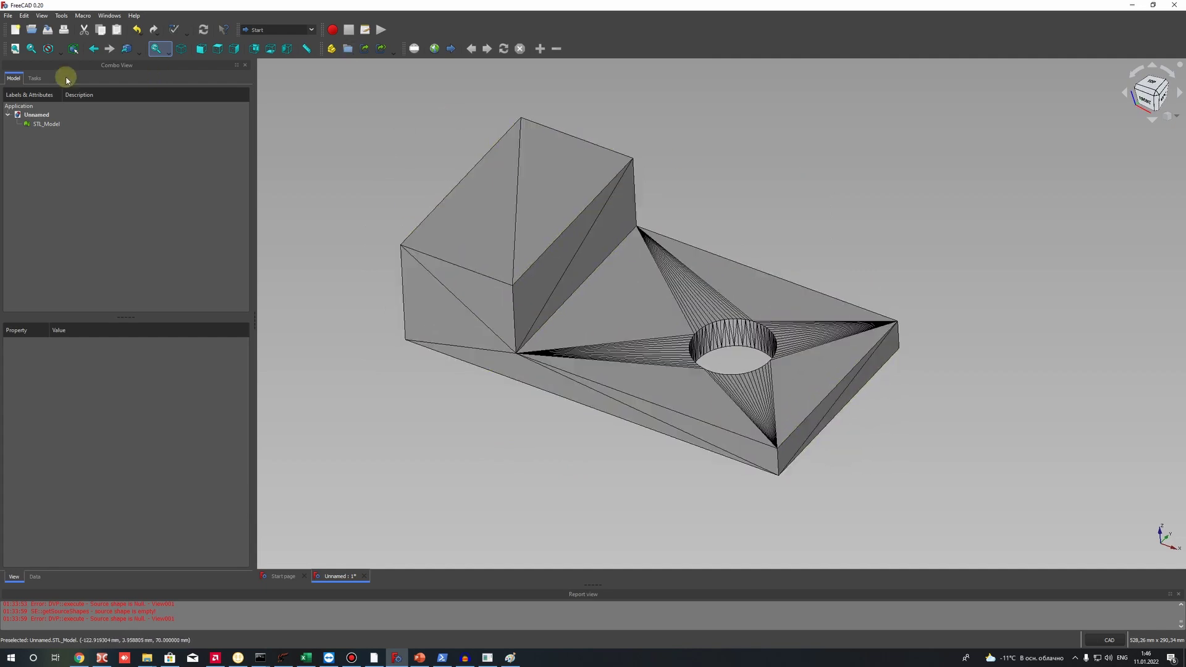
- Create a shape from the STL_Model mesh in the Part workbench without sewing, and hide the original mesh
click(41, 123)
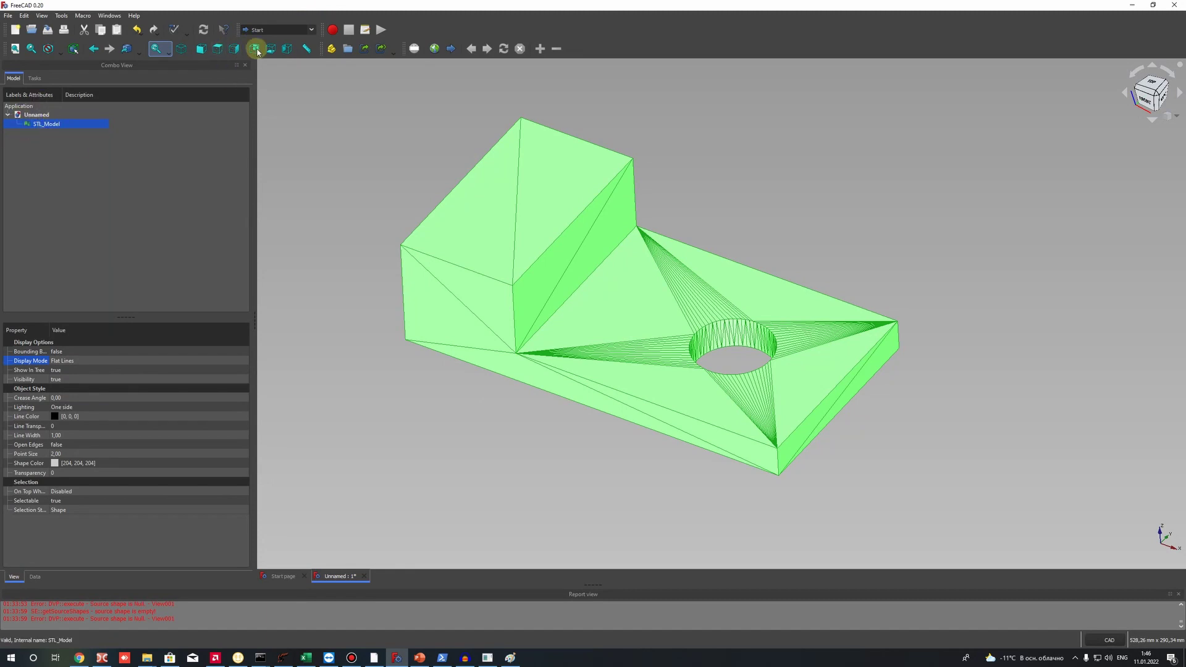
click(268, 30)
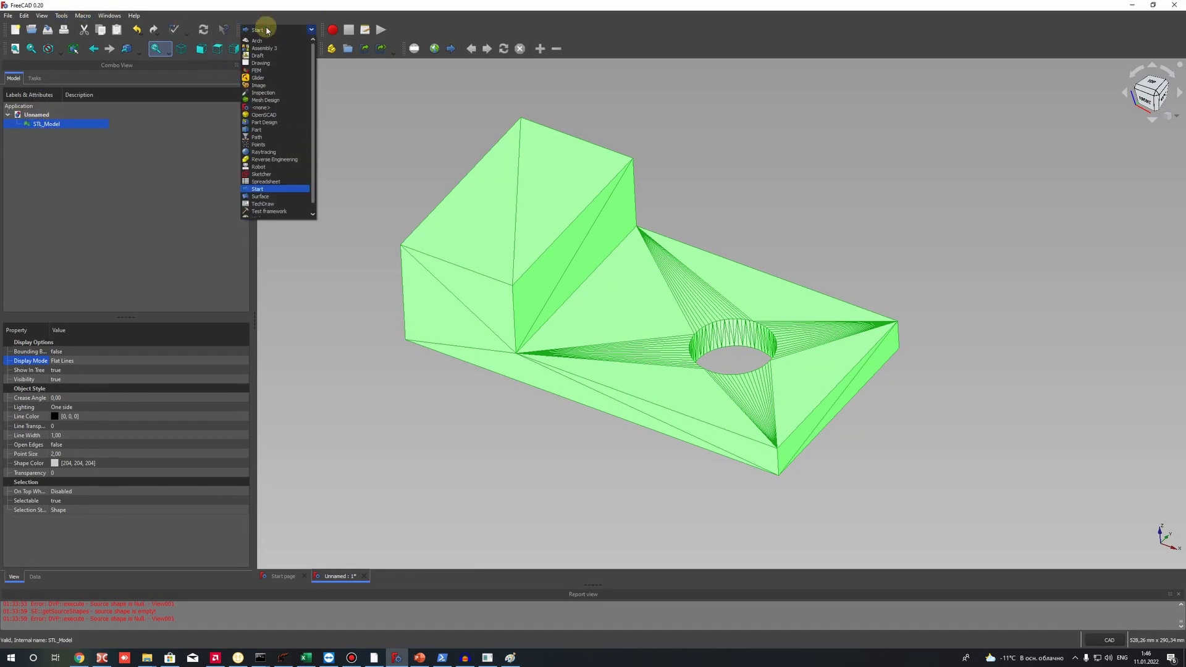
click(264, 128)
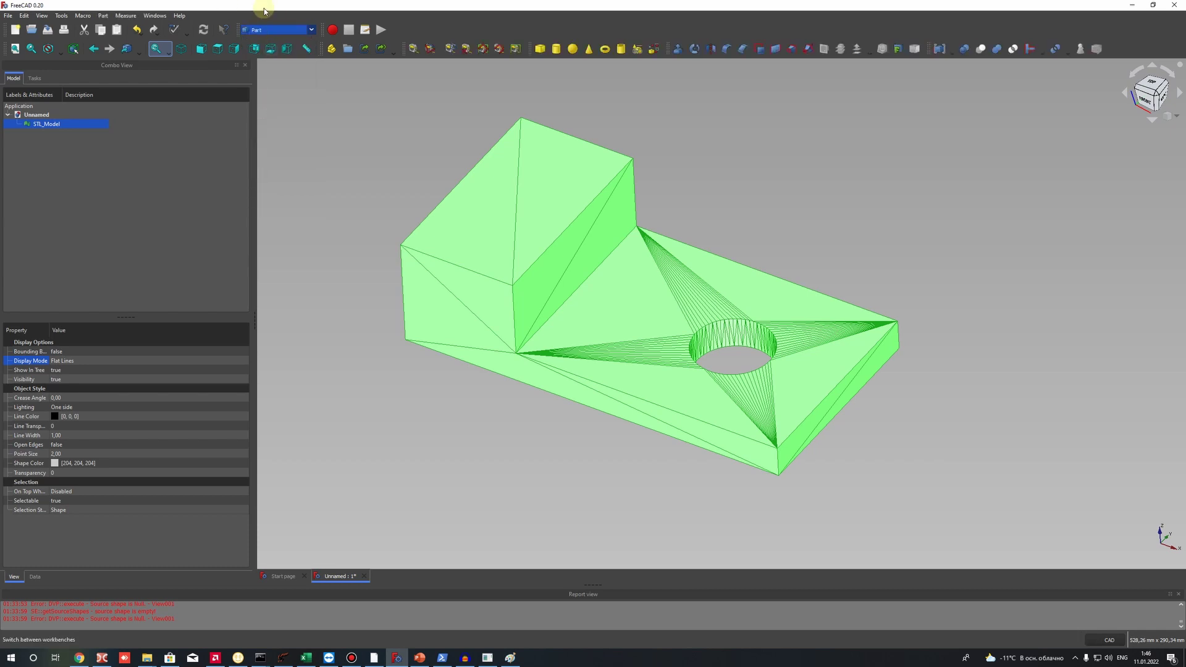
click(103, 16)
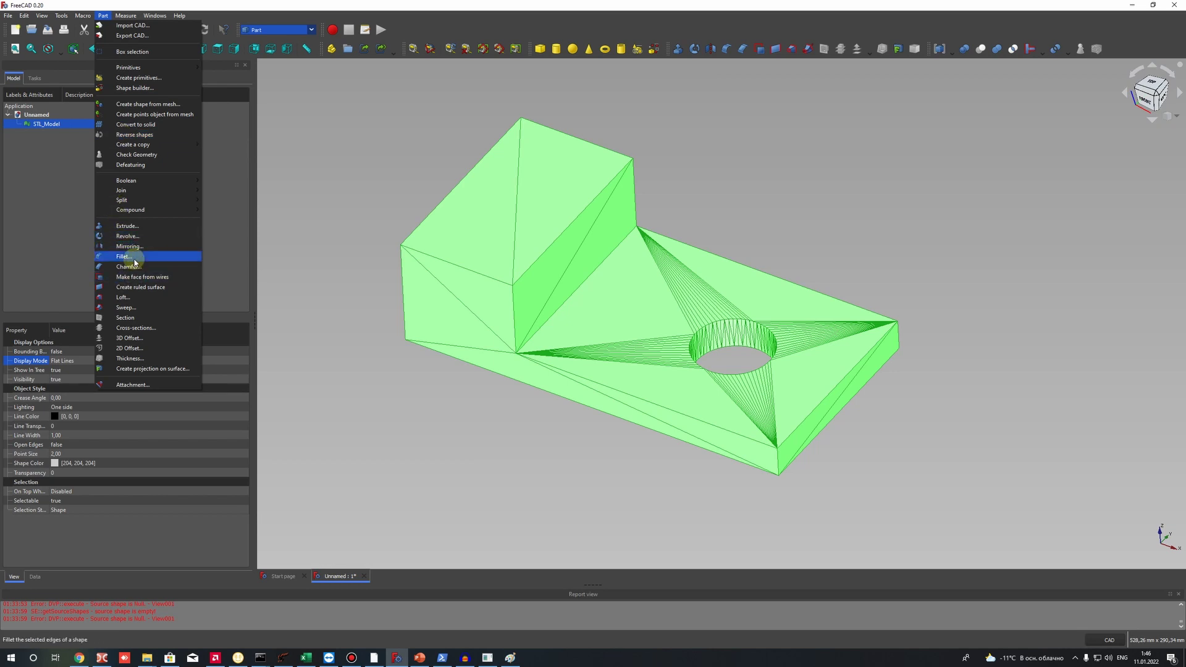
click(159, 105)
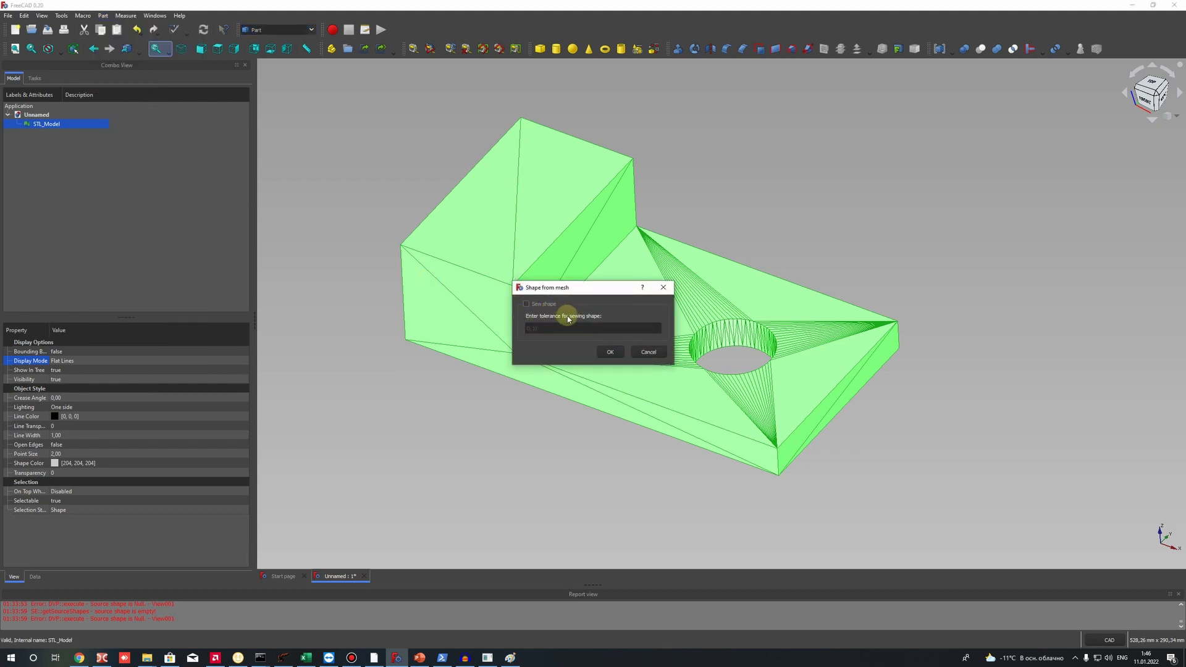
click(611, 352)
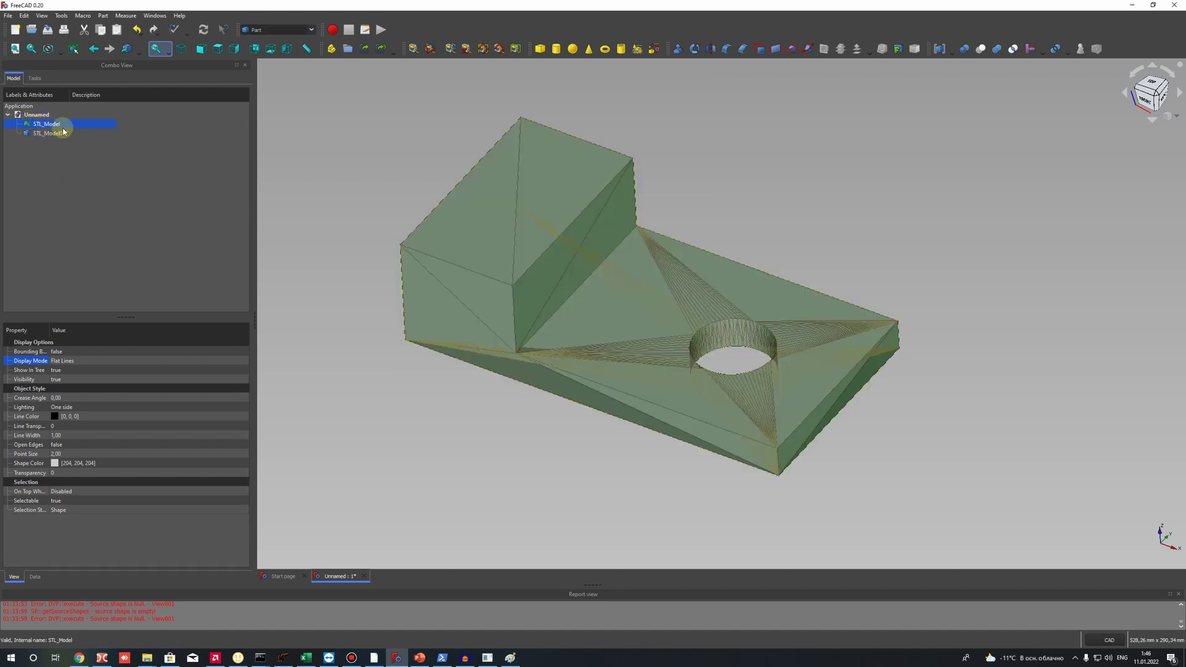
right_click(44, 126)
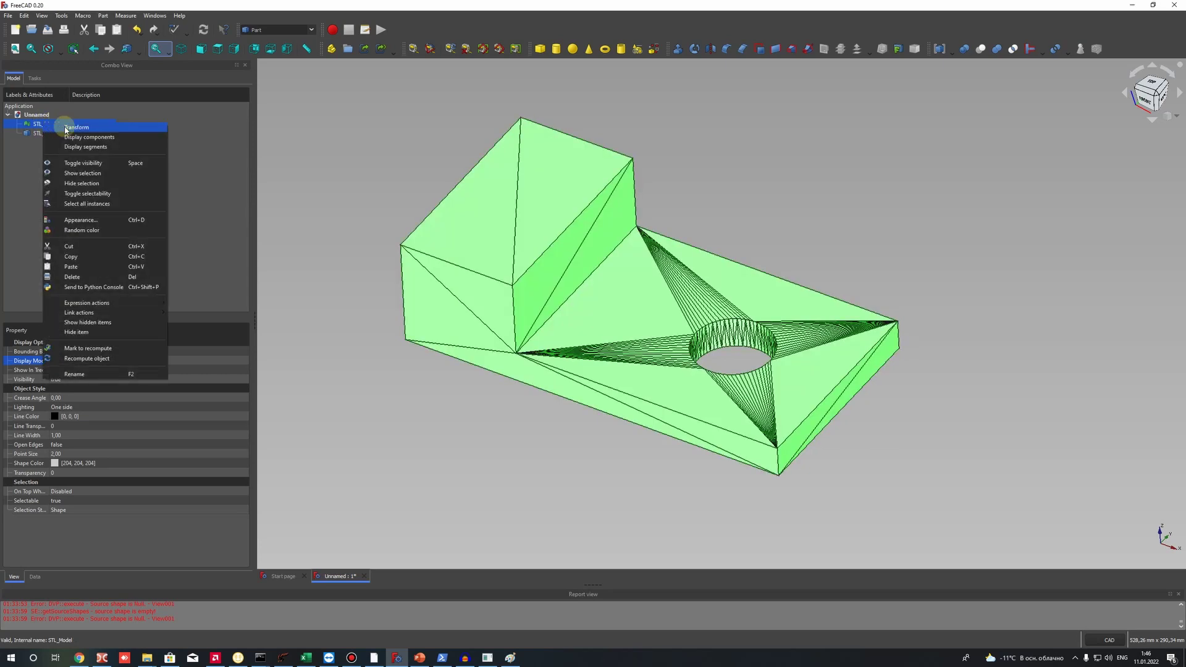
click(117, 163)
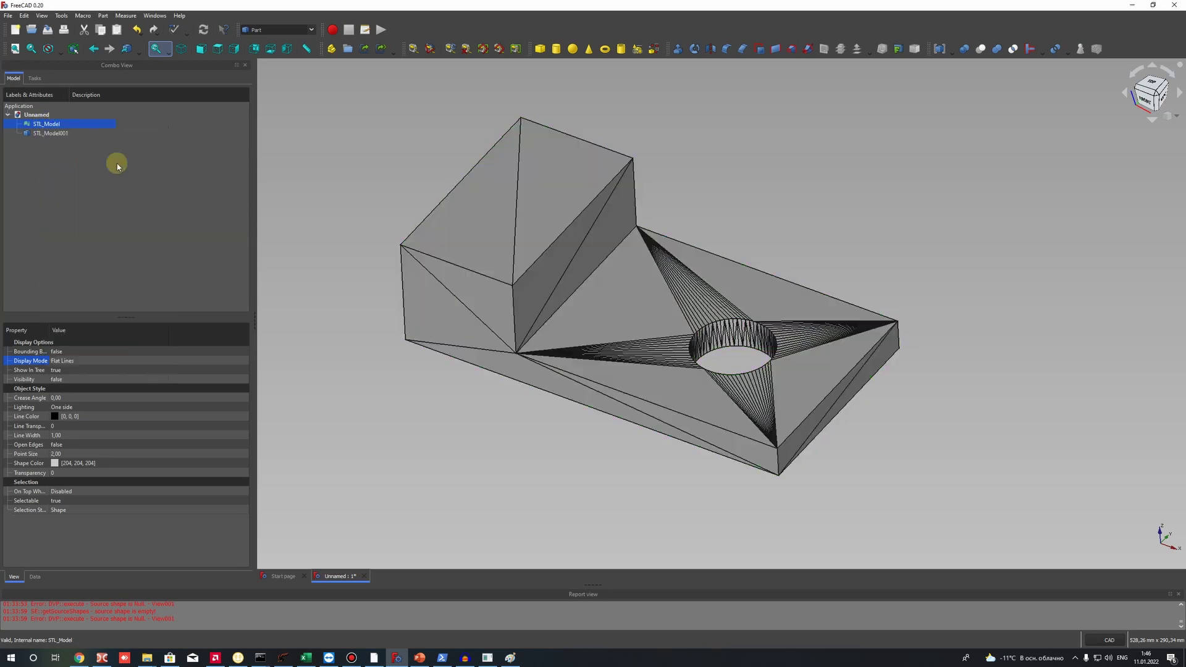
- Examine the individual triangular faces of the STL_Model001 shape, including those around and inside the round hole
click(56, 134)
click(321, 178)
click(44, 133)
click(795, 182)
click(636, 279)
click(769, 291)
click(829, 377)
click(624, 357)
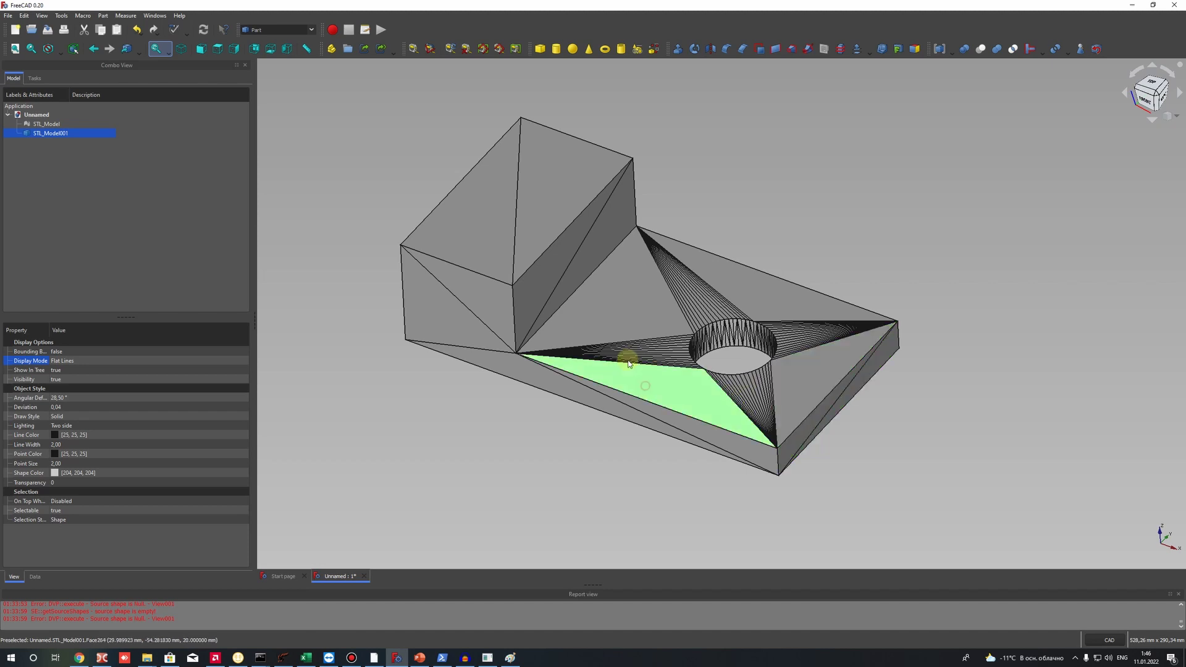
scroll(709, 358, up, 8)
scroll(709, 358, up, 8)
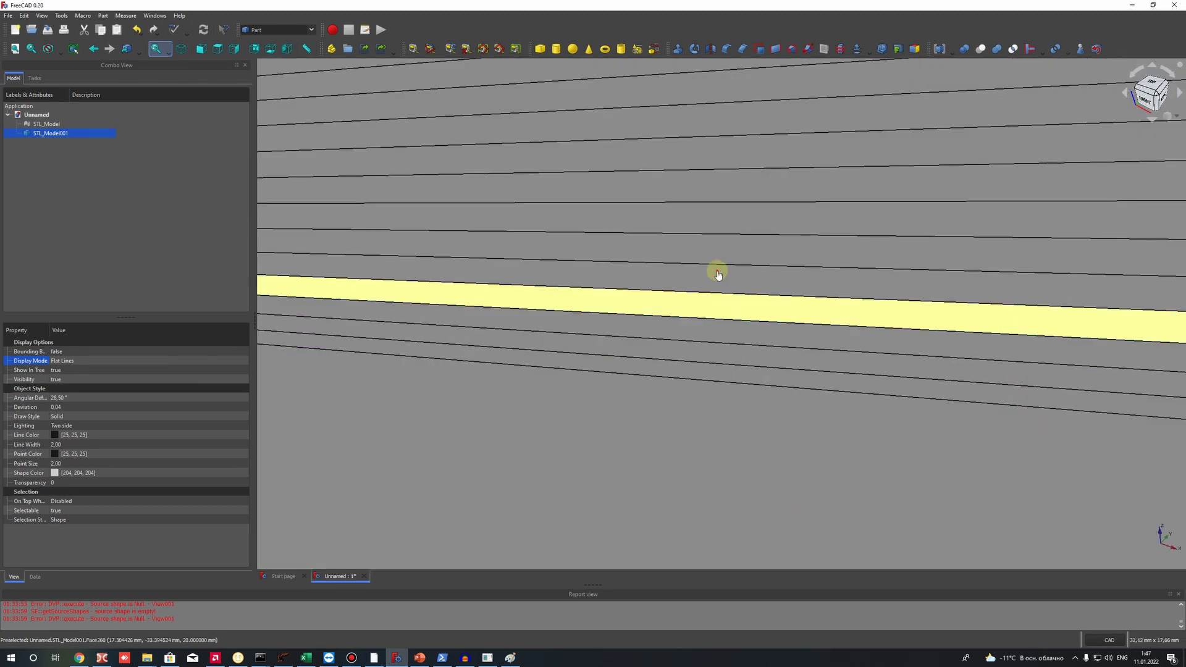
scroll(720, 260, down, 8)
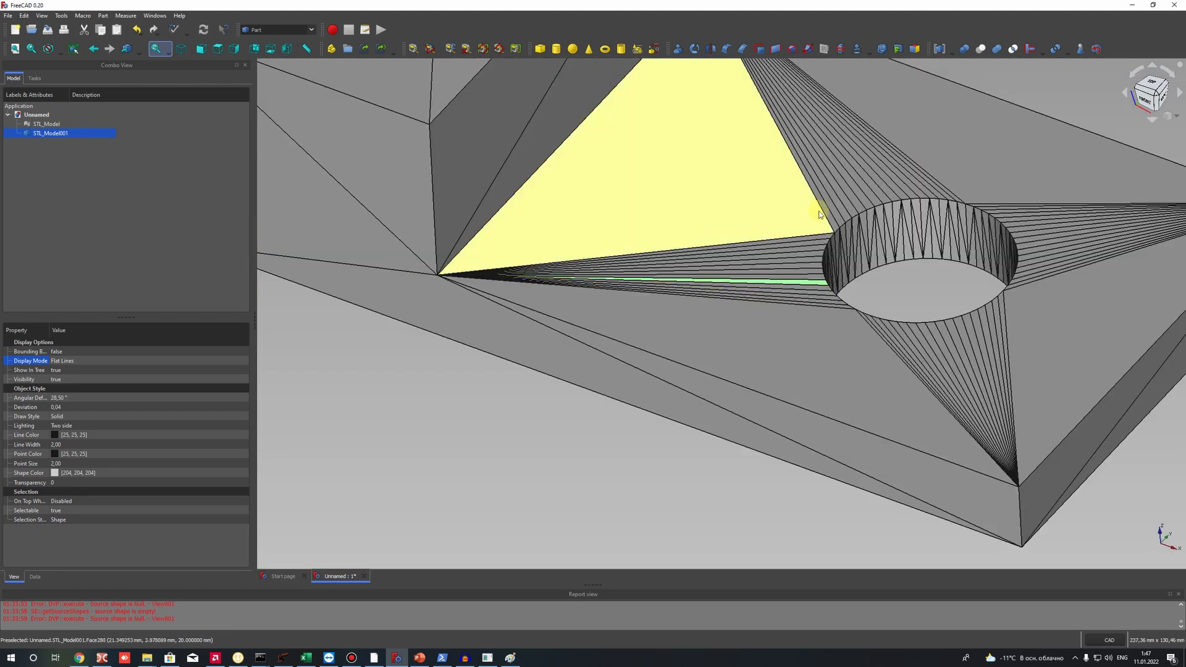
middle_drag(819, 211, 739, 269)
click(842, 264)
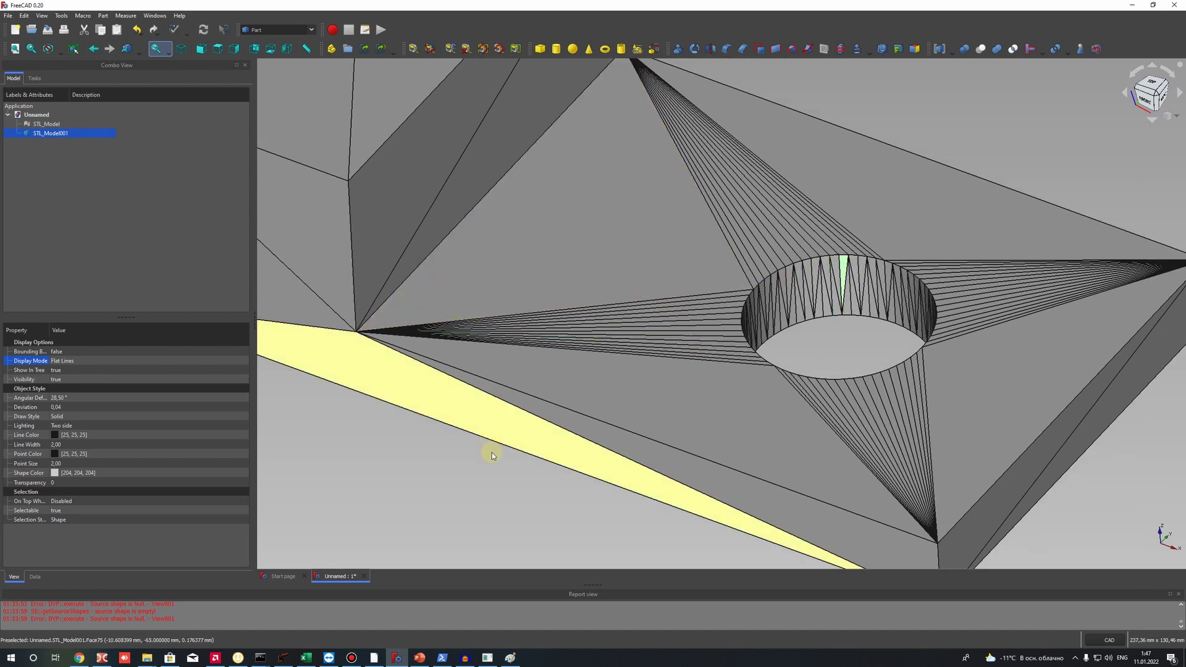
scroll(488, 460, down, 10)
scroll(484, 468, up, 5)
middle_drag(473, 242, 607, 204)
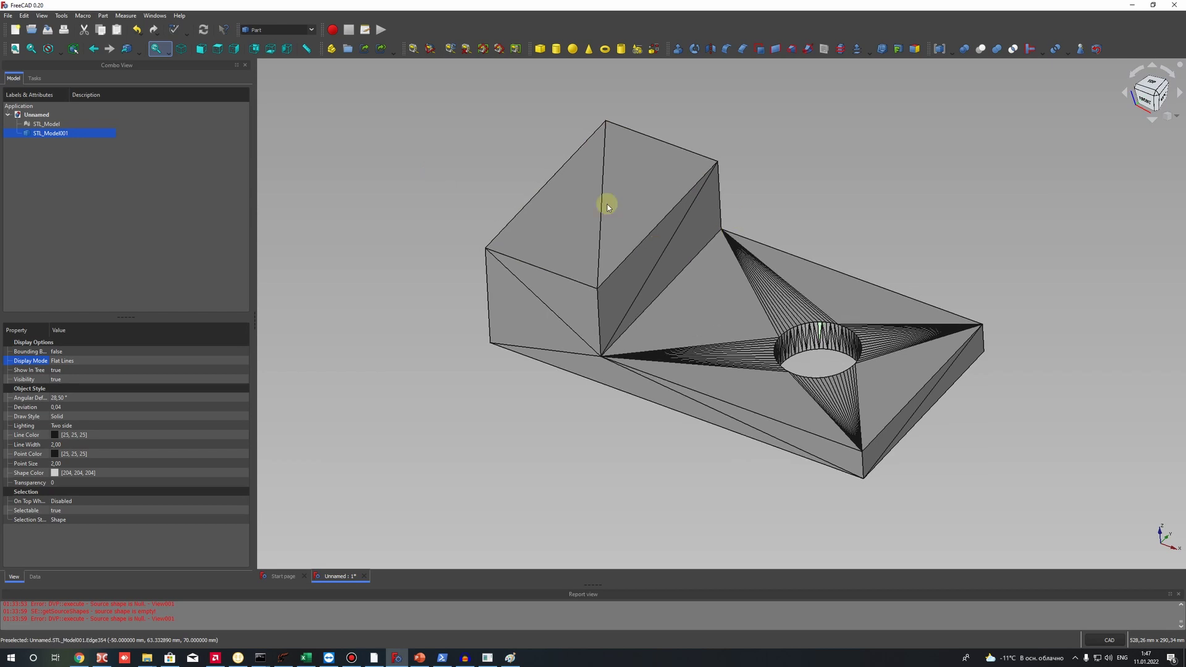
click(530, 127)
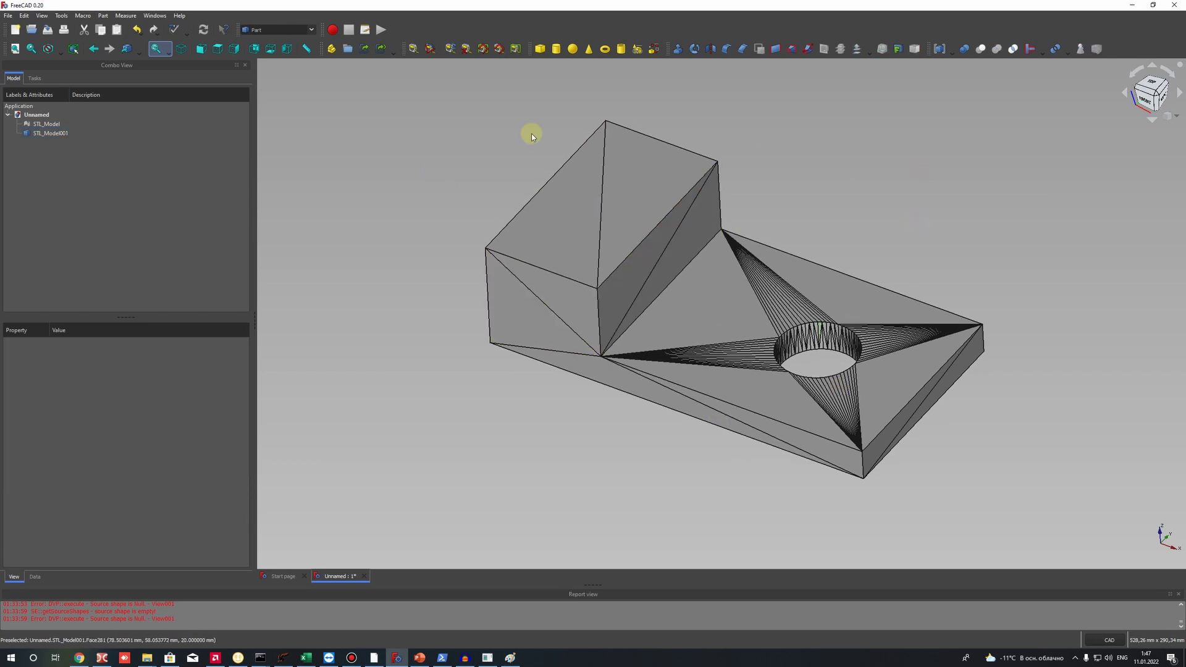
- Convert the STL_Model001 shape to a solid in the Part workbench and hide the source shape
click(50, 131)
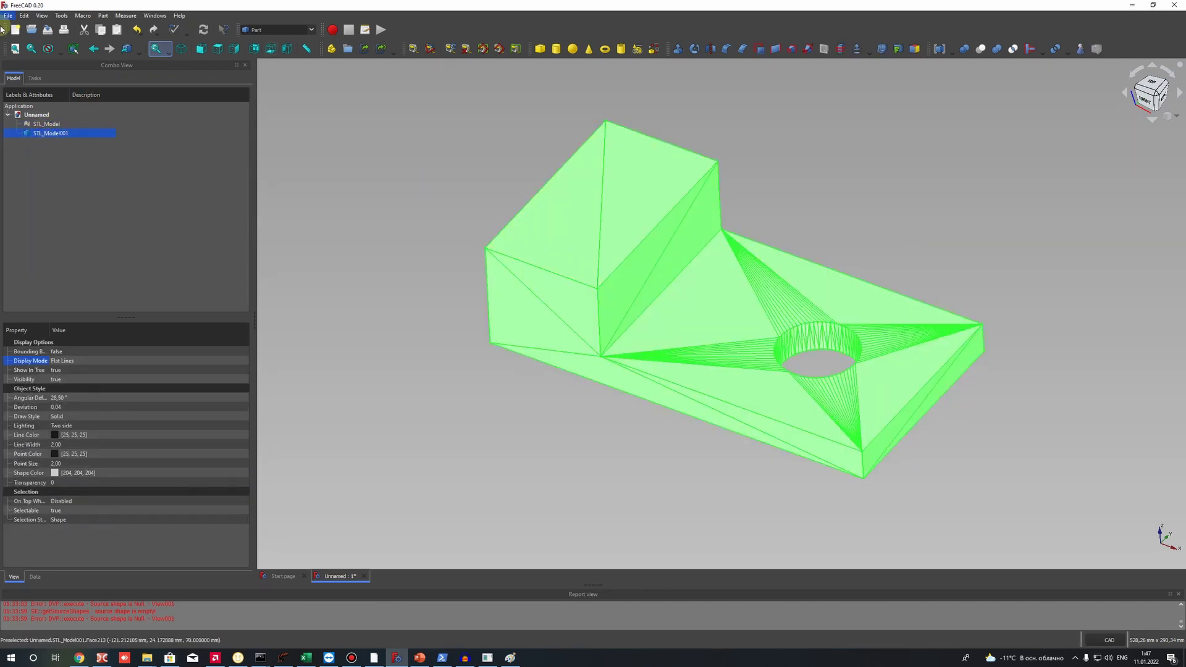
click(83, 15)
mouse_move(103, 16)
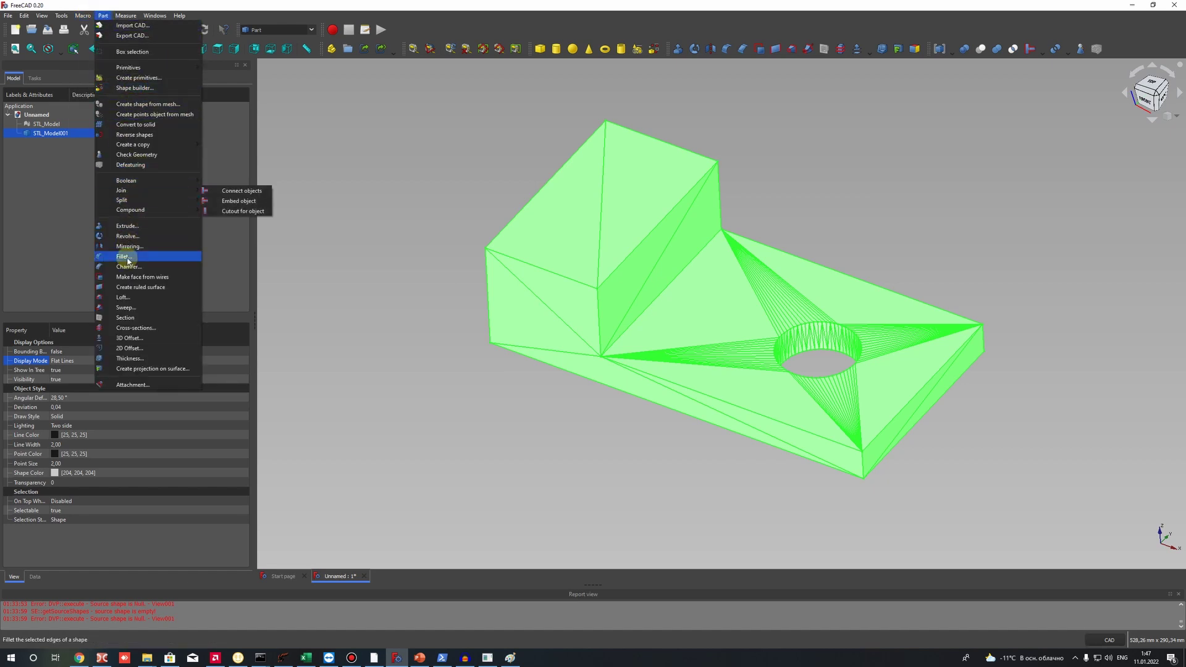
mouse_move(132, 143)
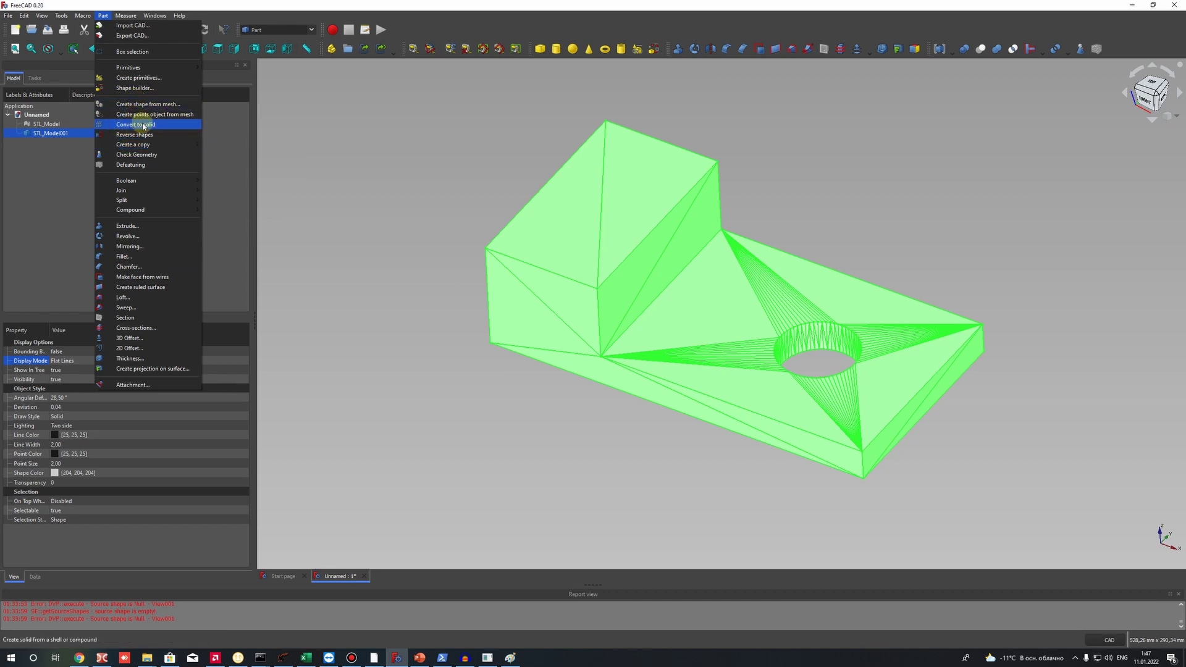
click(144, 125)
click(62, 143)
click(50, 133)
key(space)
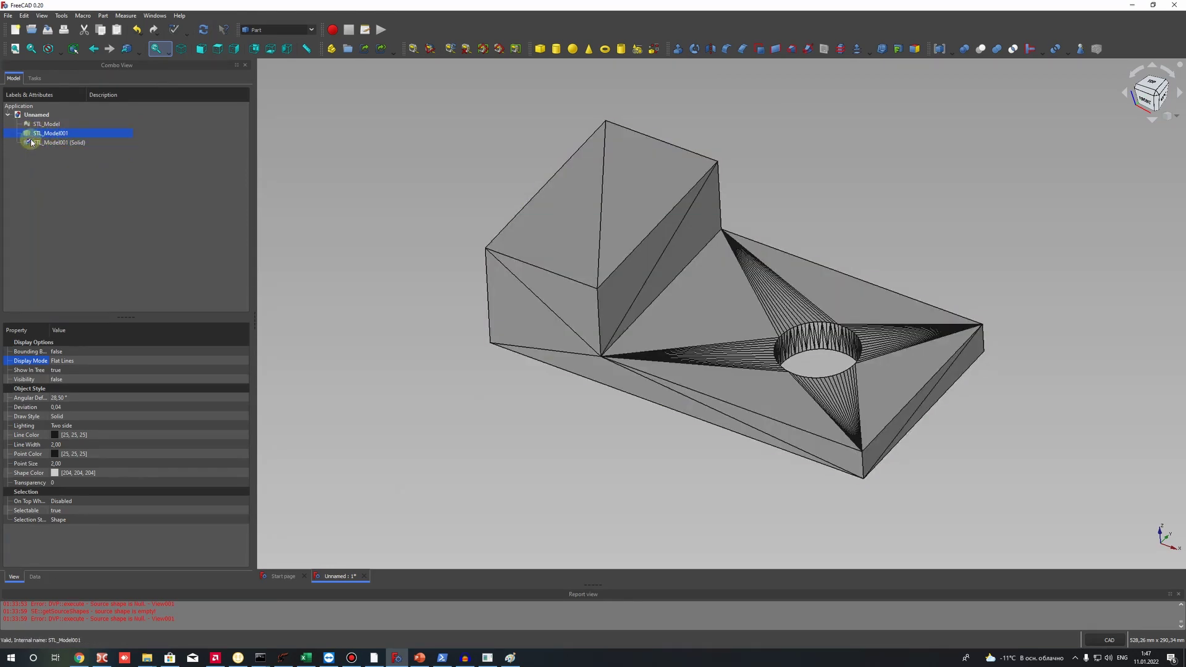
- Examine the faces and edges of the STL_Model001 (Solid) object on the raised block and around the hole
click(30, 142)
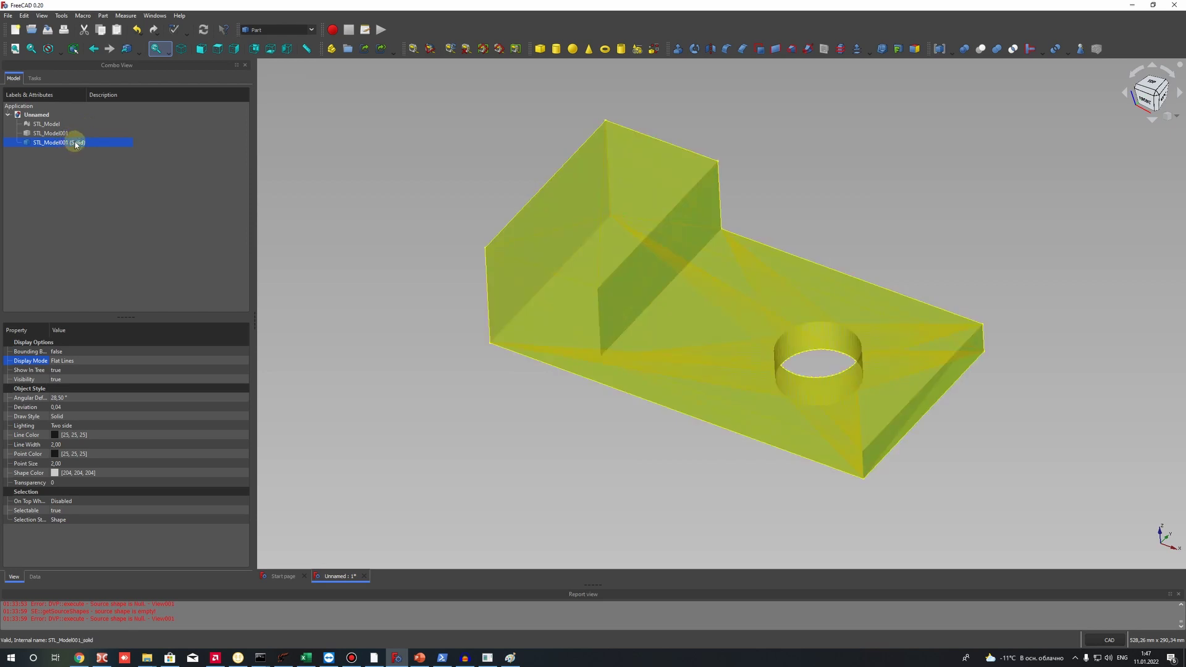
click(376, 321)
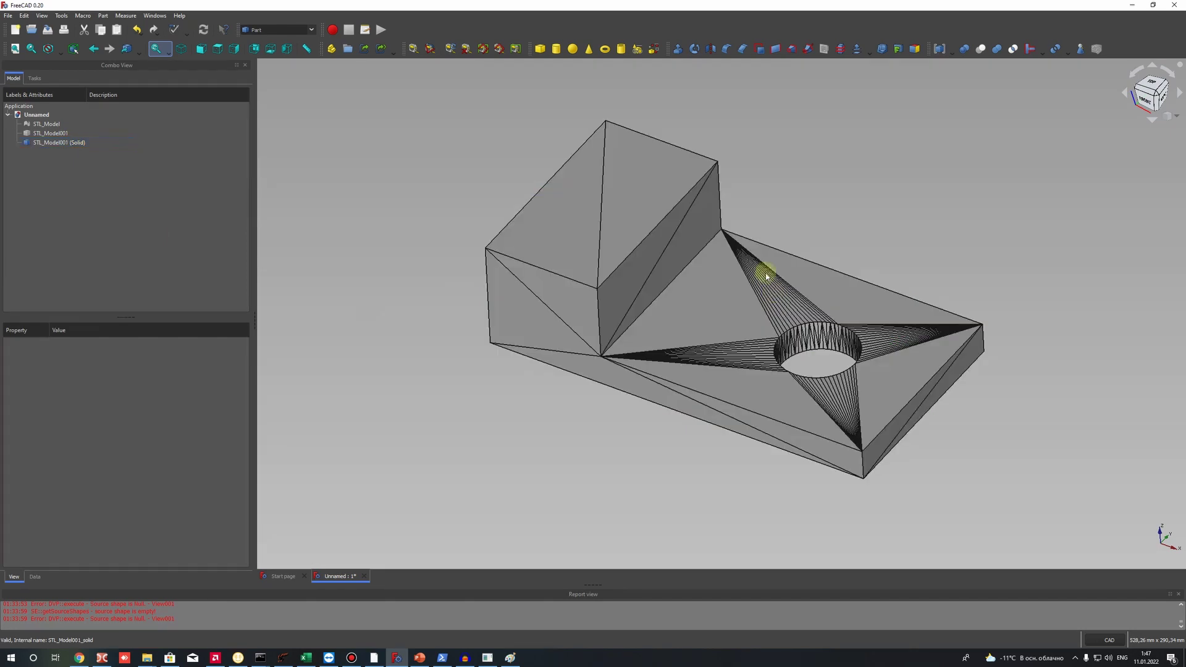
click(706, 331)
click(813, 306)
click(55, 133)
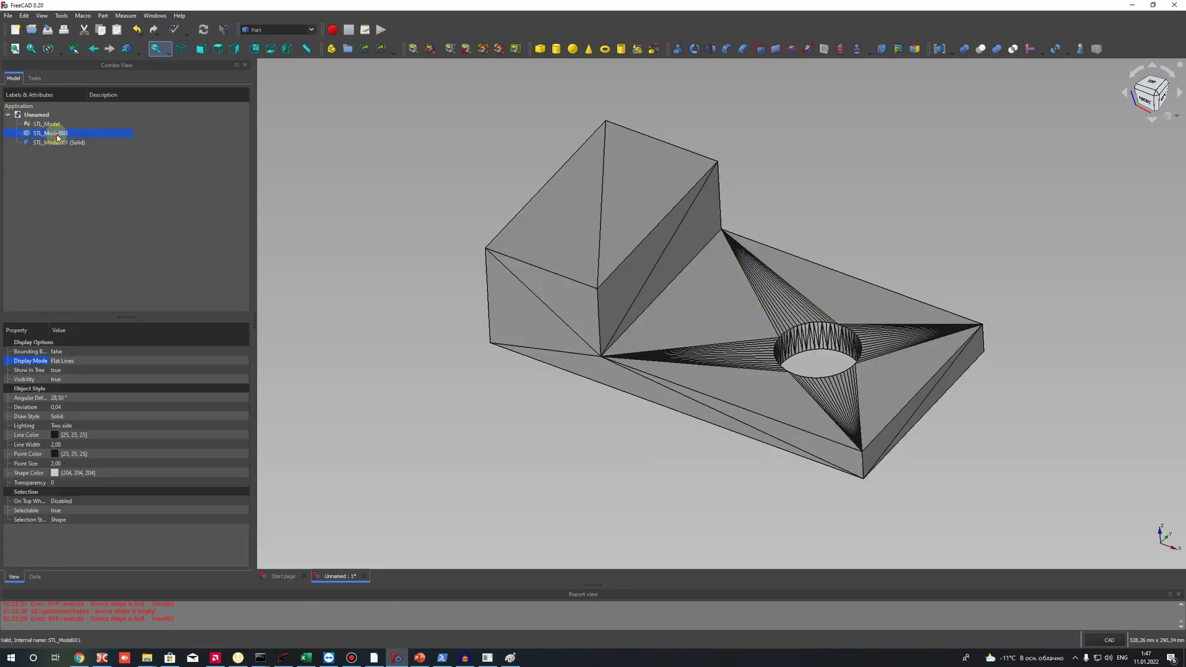
click(632, 205)
click(554, 217)
click(810, 165)
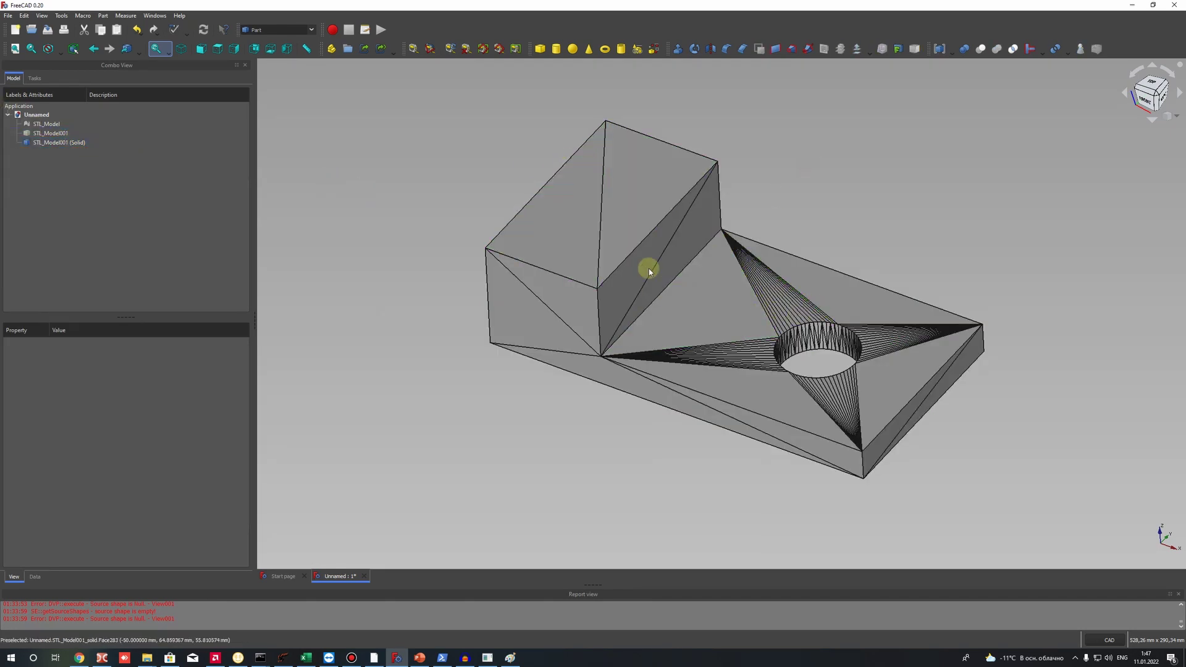
click(69, 143)
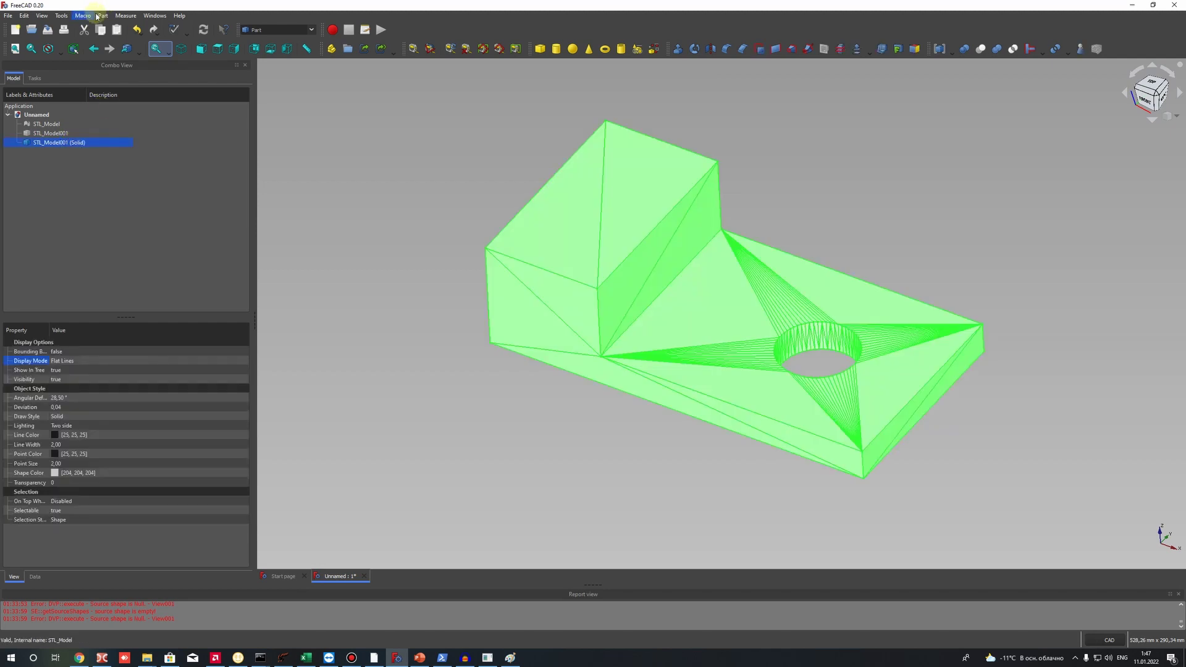
click(776, 232)
click(605, 201)
click(605, 199)
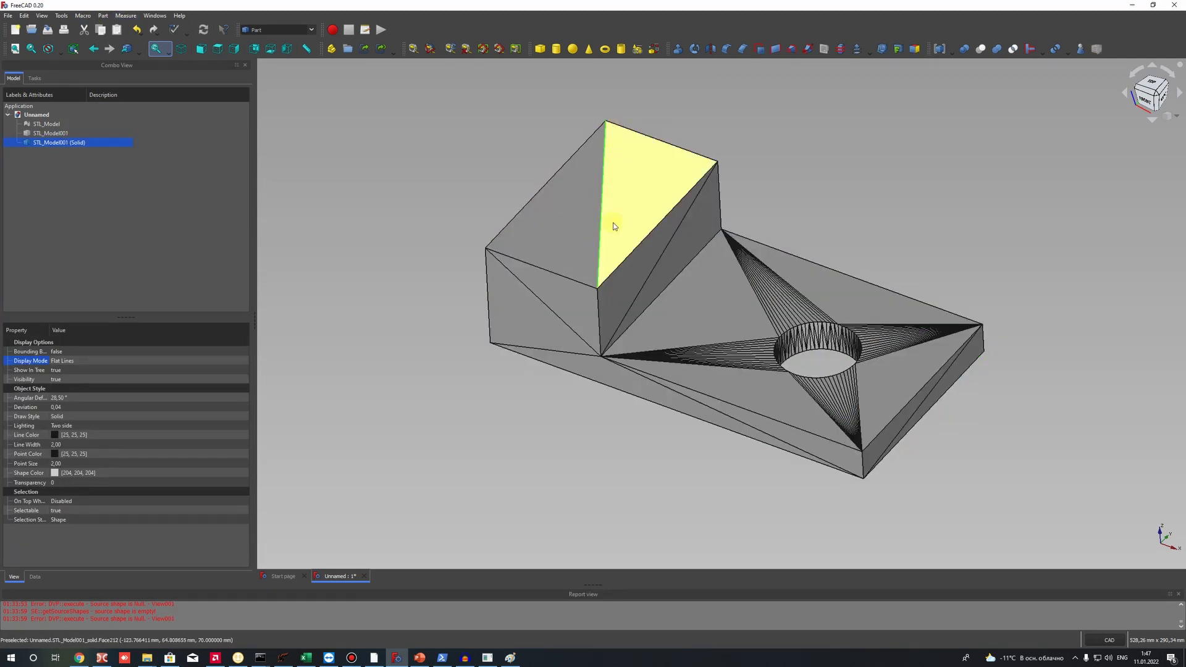
click(454, 281)
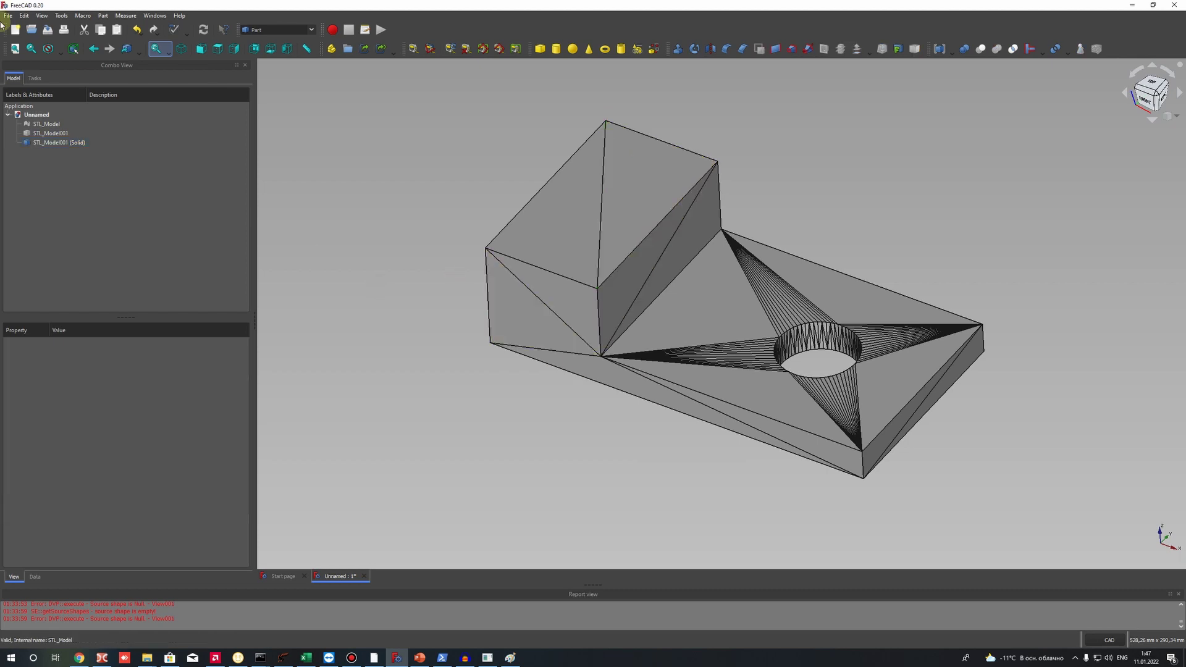
- Create a refined copy of the STL_Model001 (Solid) object with Refine shape
click(56, 143)
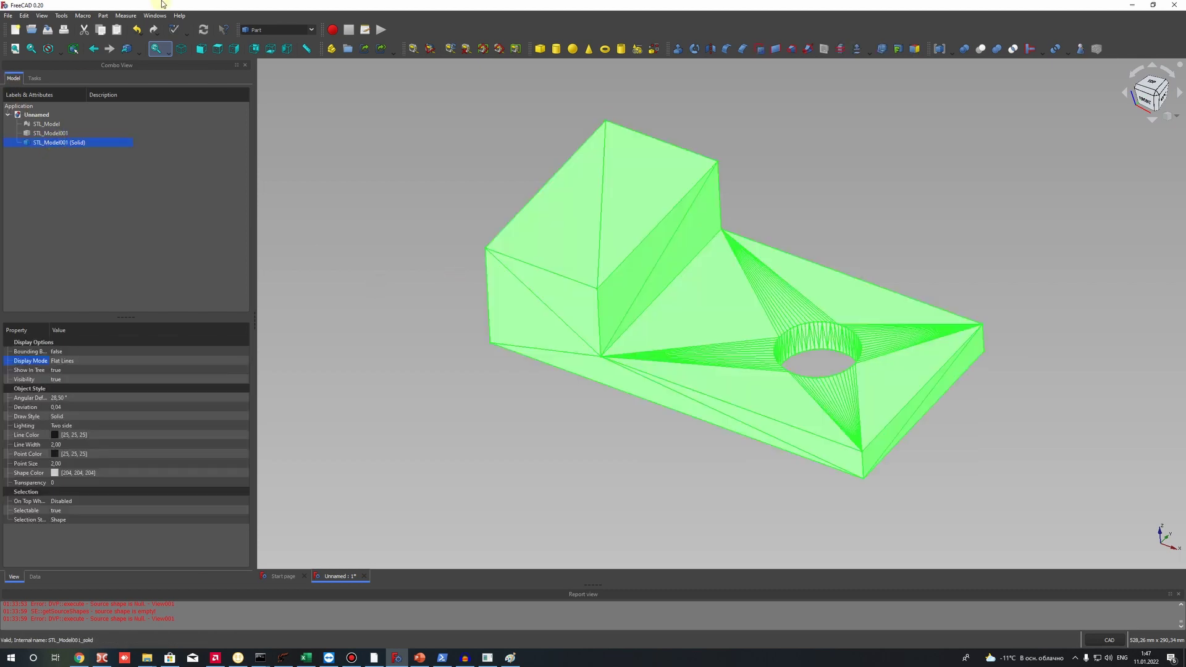
click(102, 16)
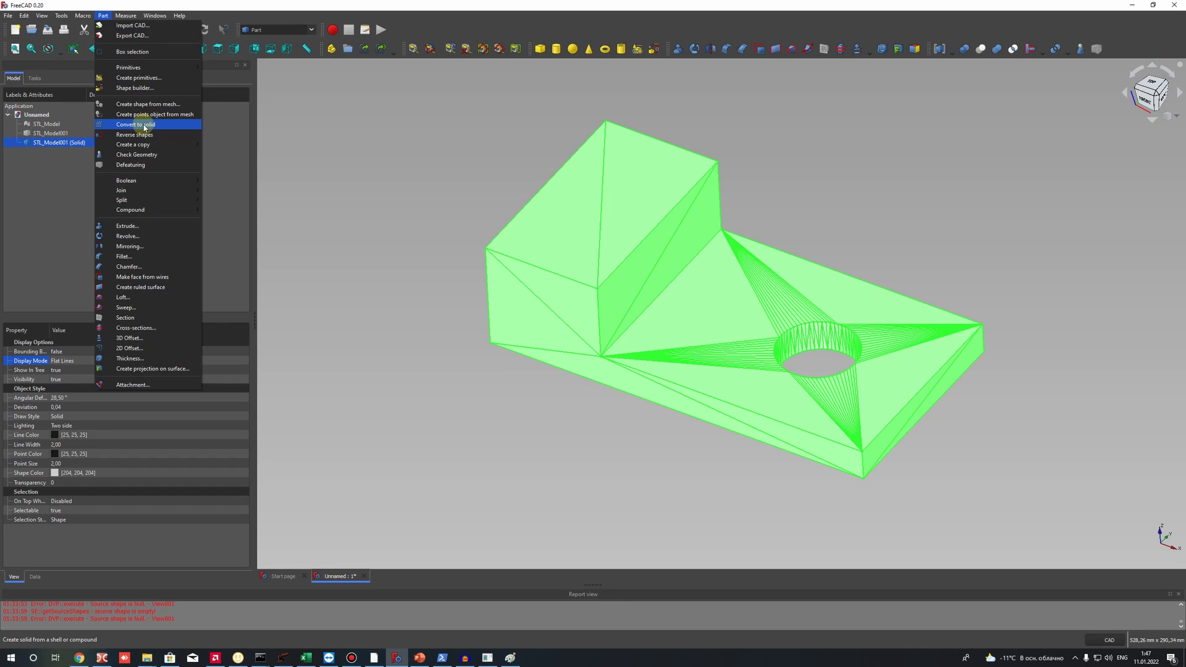
mouse_move(139, 144)
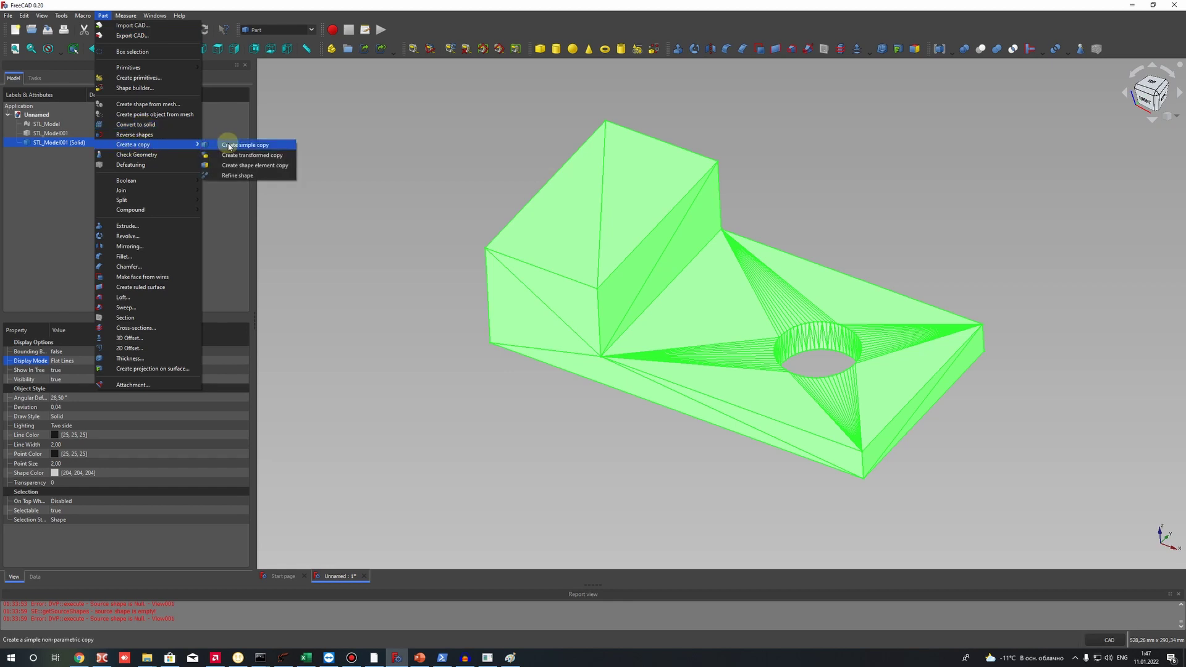
click(237, 175)
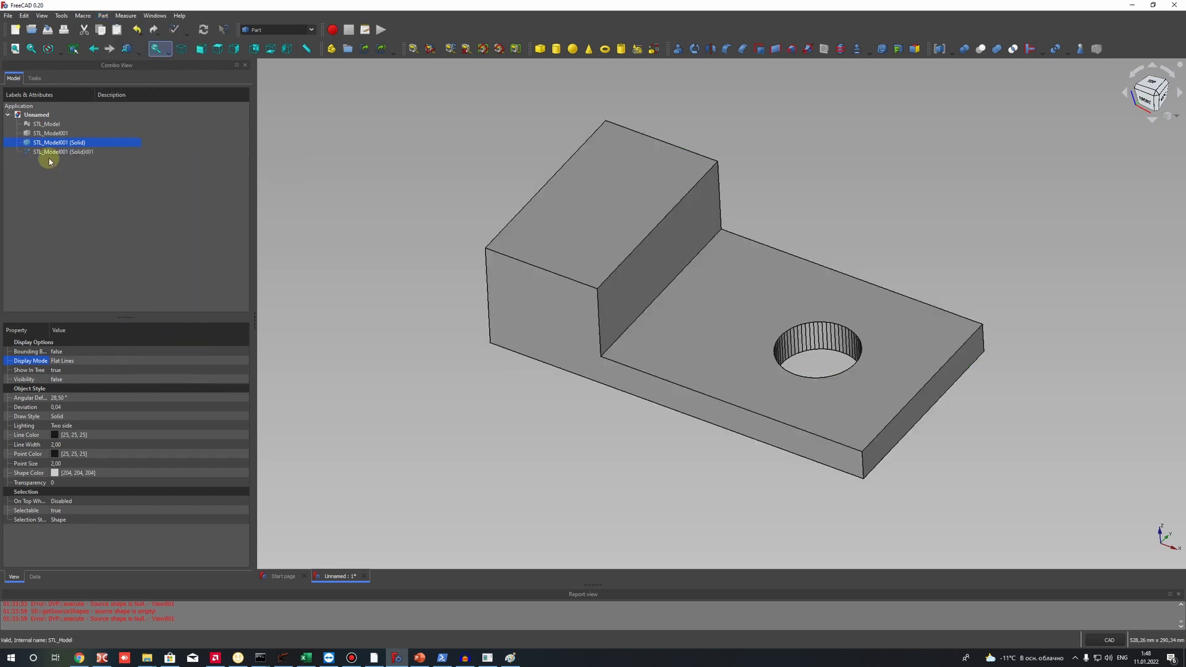
- Examine the planar faces of the refined solid on the raised block and the base plate
click(79, 154)
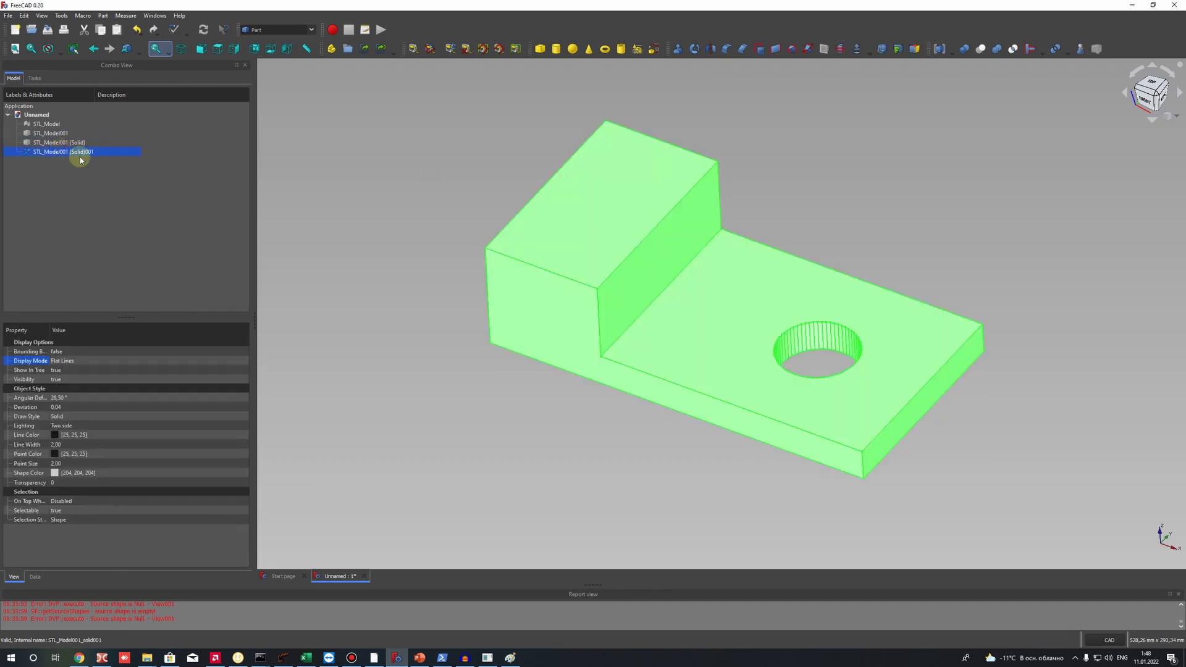
click(828, 147)
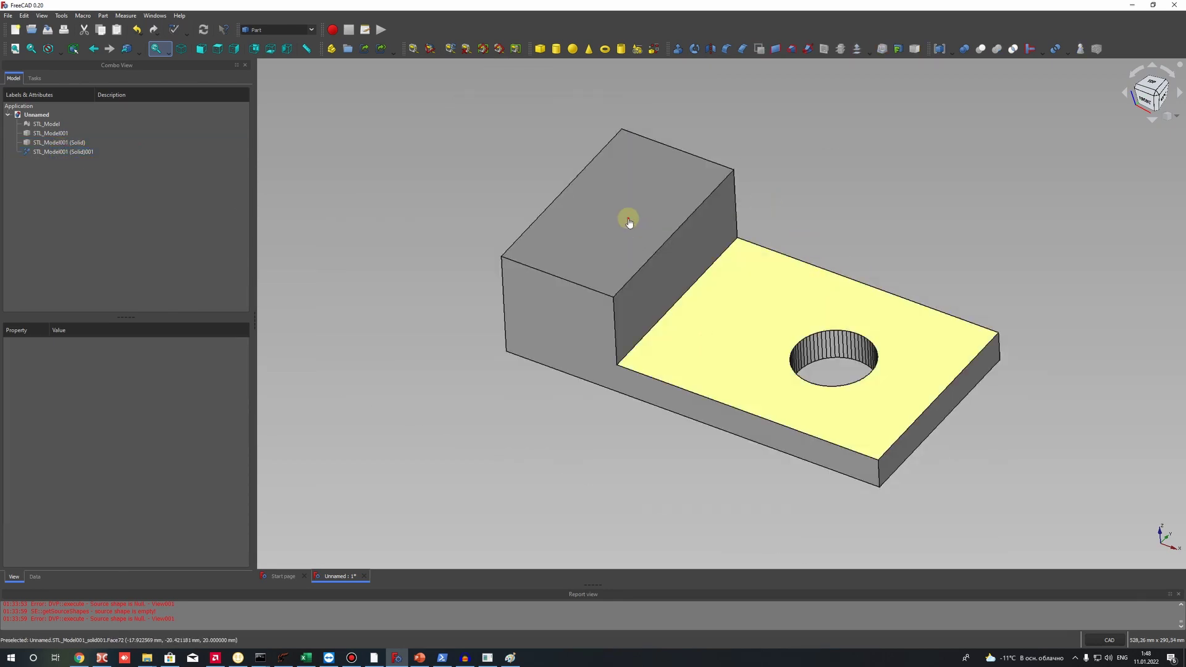
click(628, 222)
click(562, 344)
click(873, 224)
click(745, 326)
click(598, 212)
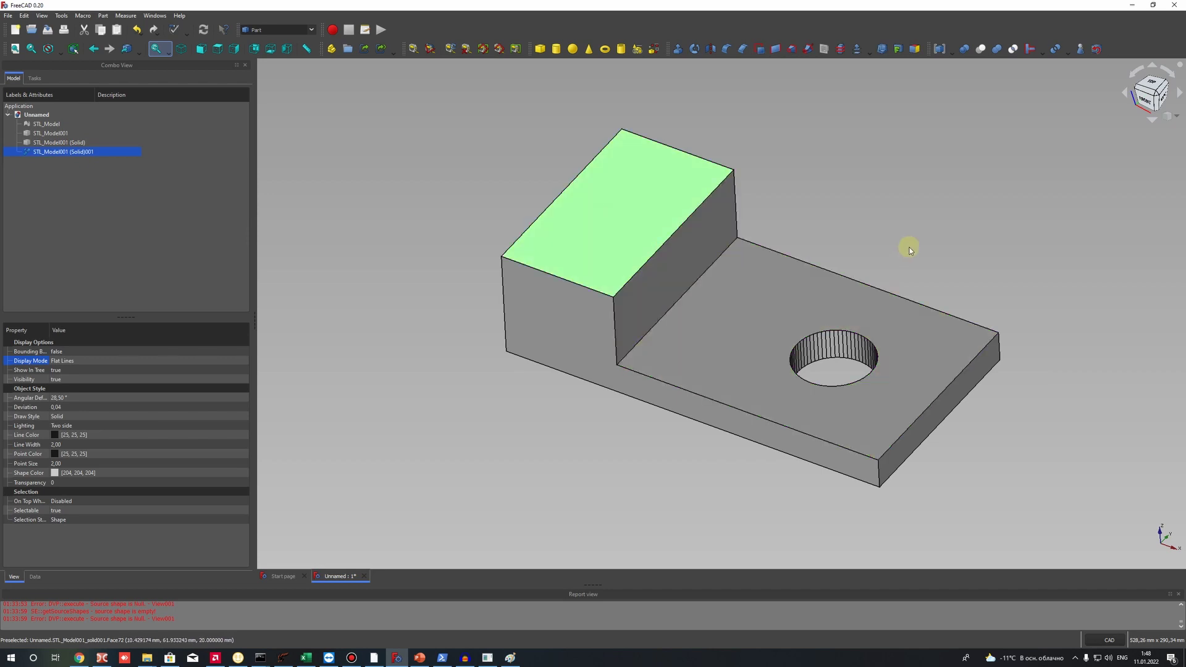
- Examine the individual faces and edges along the inner wall of the refined solid's round hole
scroll(794, 344, up, 6)
scroll(730, 341, down, 3)
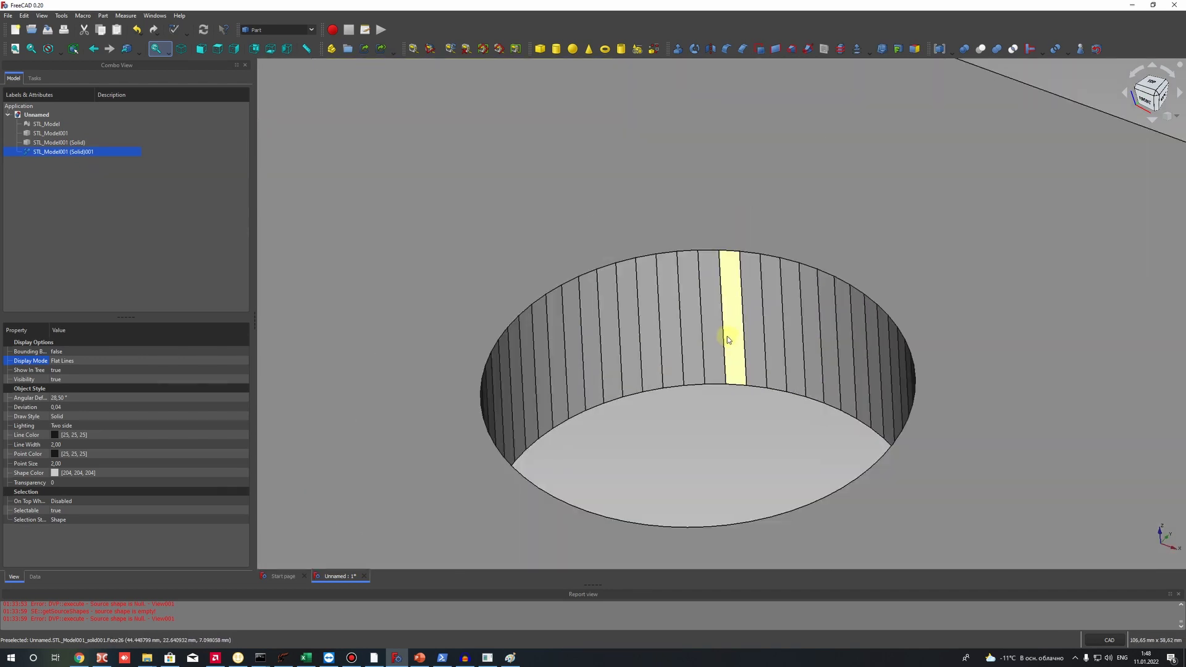
scroll(725, 343, up, 2)
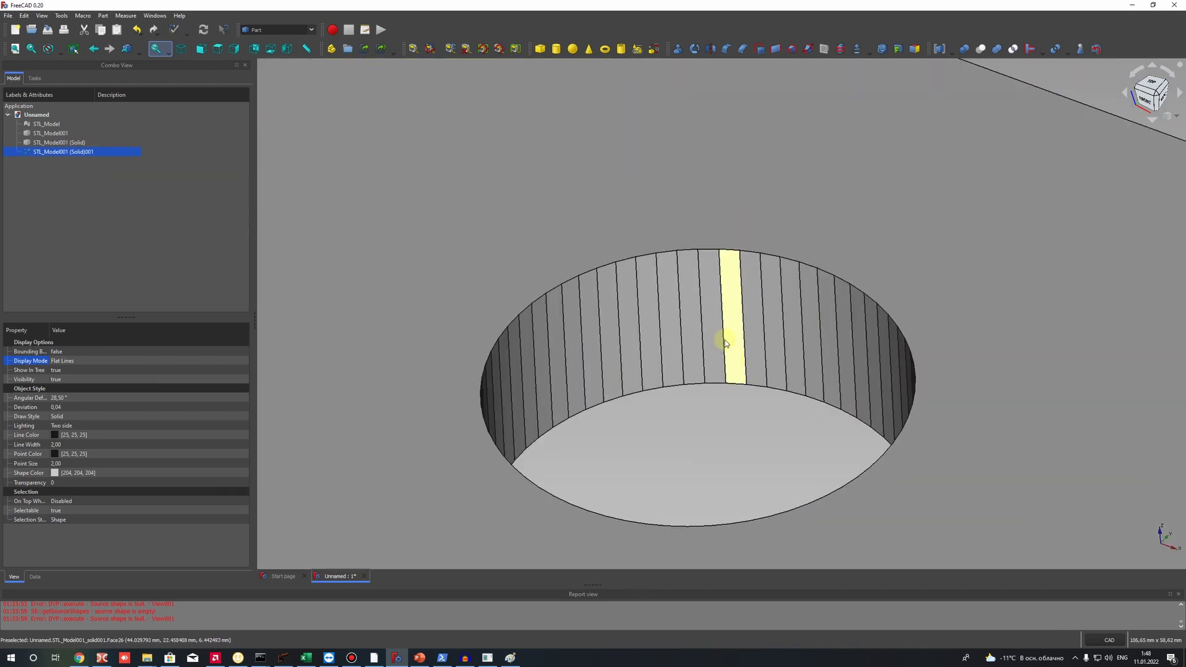
click(731, 266)
click(712, 266)
click(685, 265)
click(656, 267)
click(679, 268)
click(715, 270)
click(716, 273)
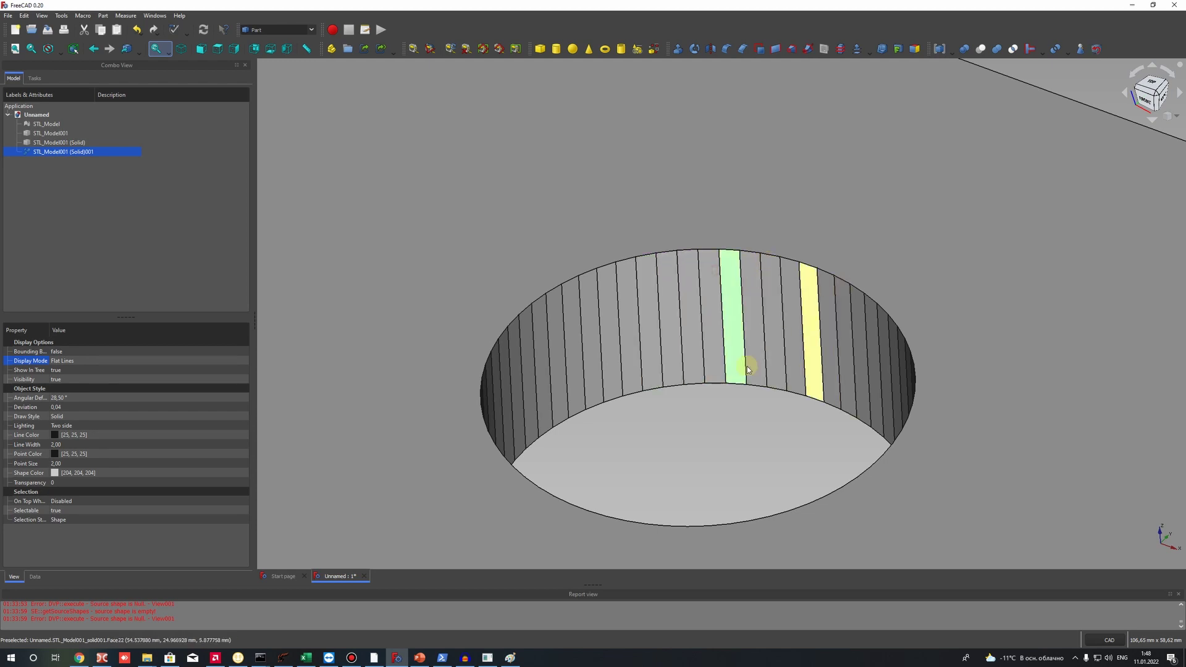
scroll(746, 365, down, 3)
click(755, 343)
scroll(756, 344, up, 5)
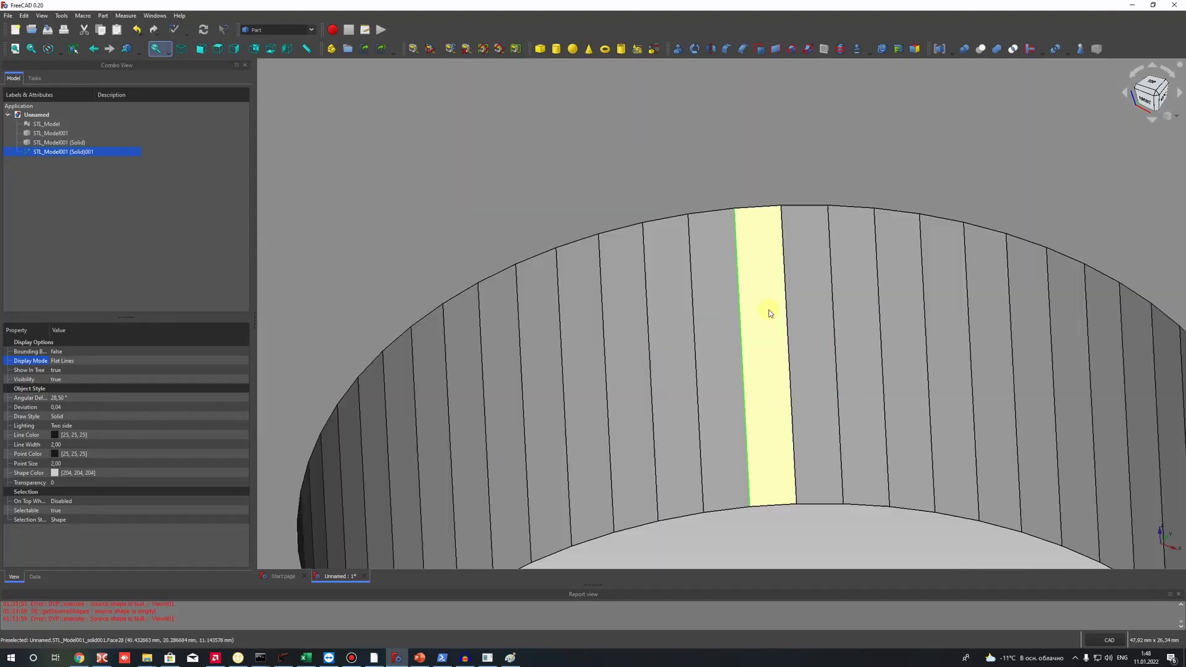
scroll(792, 233, down, 5)
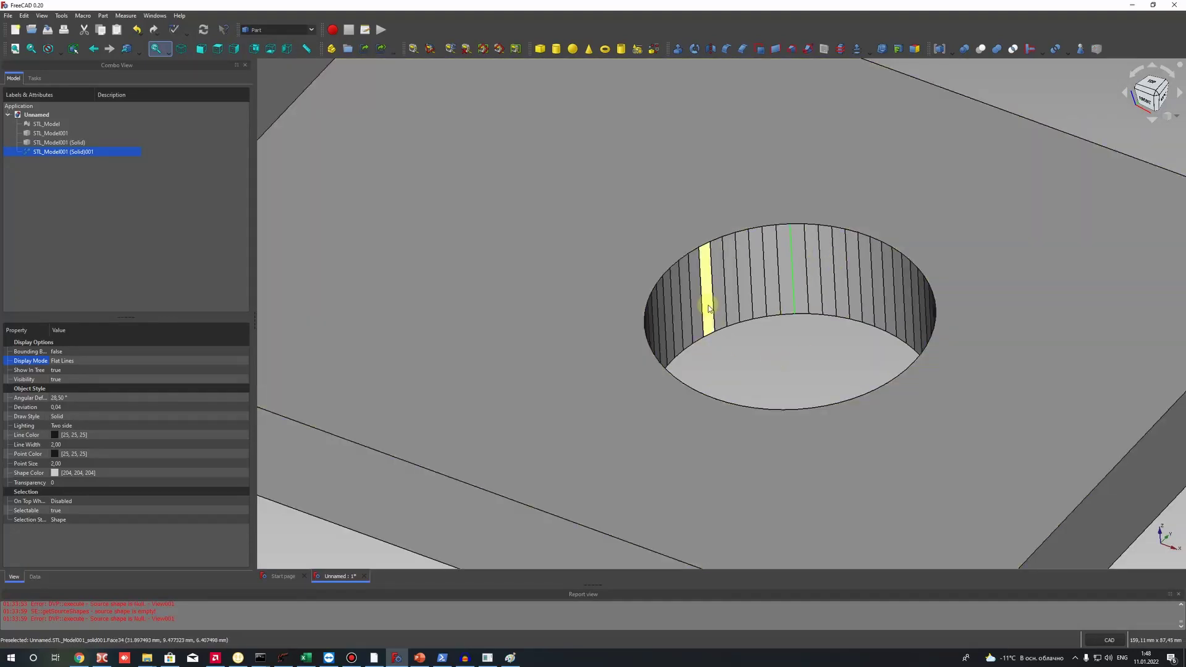
key(2)
scroll(777, 371, up, 3)
scroll(769, 384, down, 3)
key(0)
scroll(797, 364, down, 5)
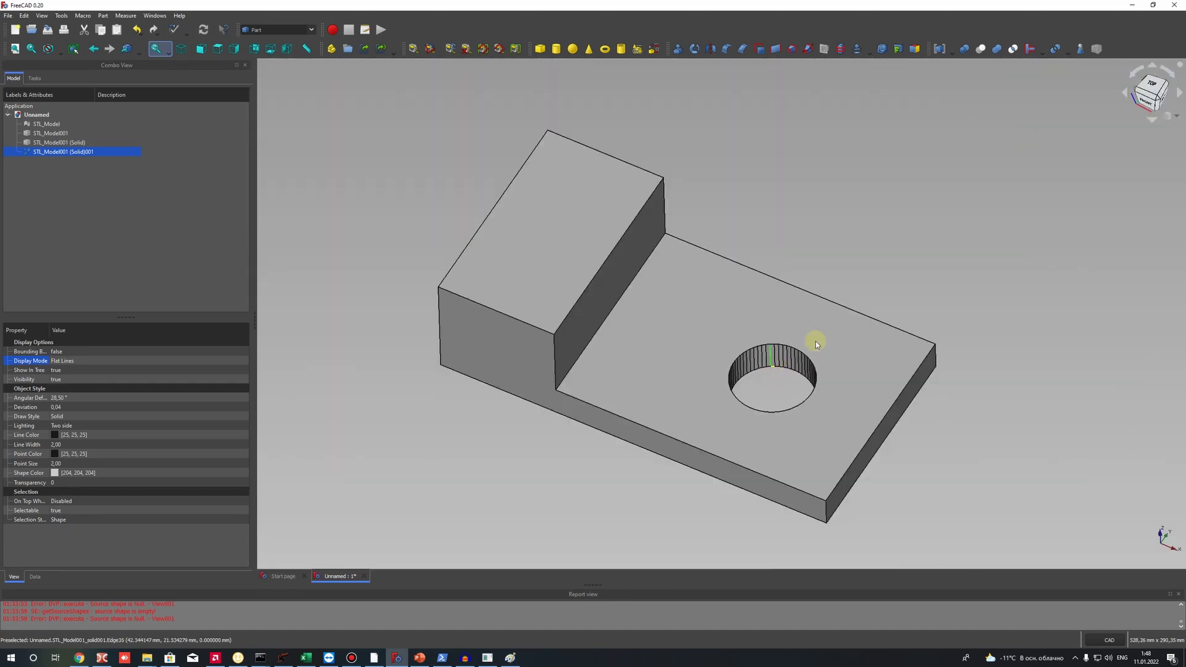
scroll(758, 414, up, 2)
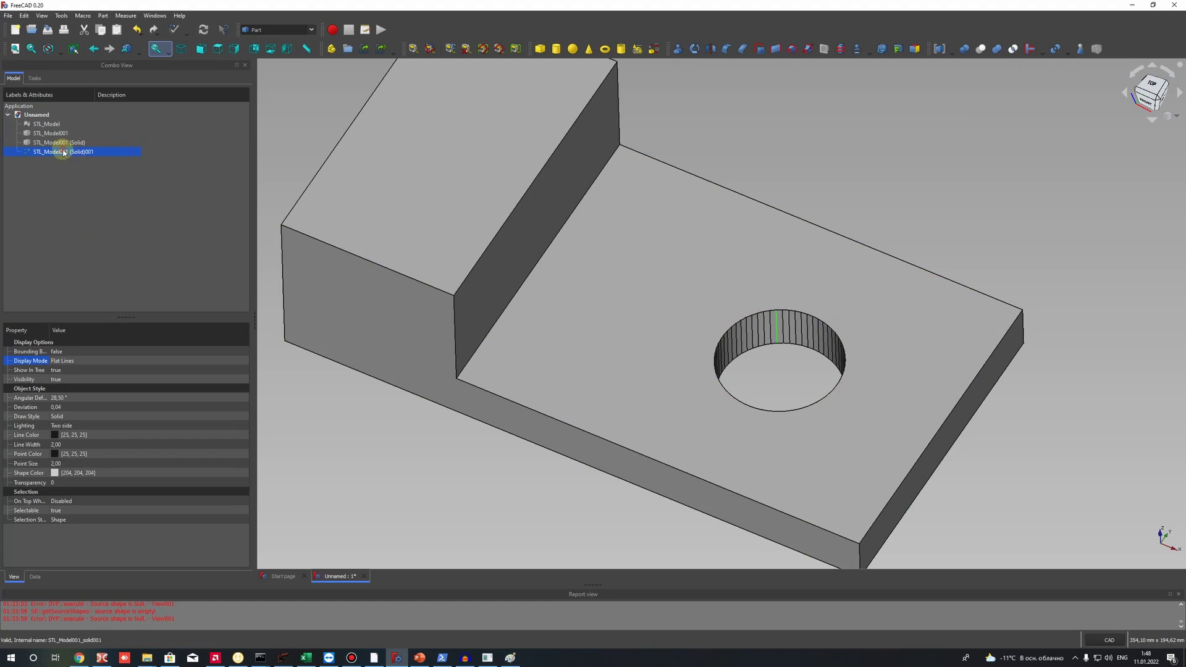
- Create a new Part Design body with the refined solid STL_Model001 (Solid)001 as its base feature
click(654, 232)
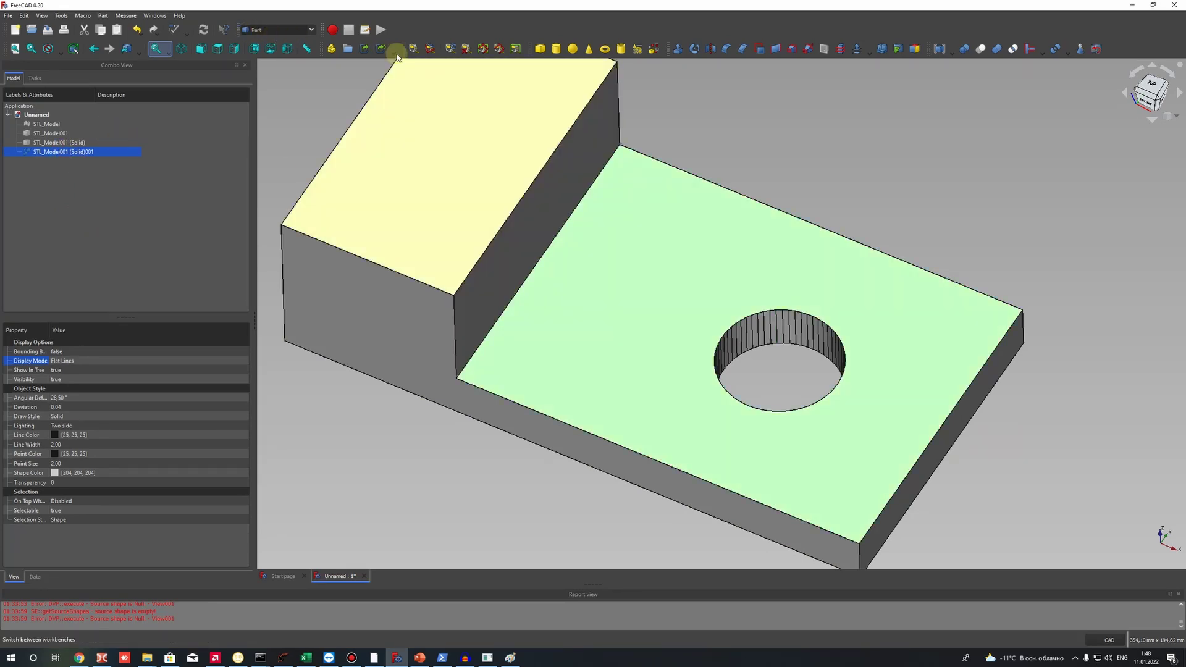
click(292, 31)
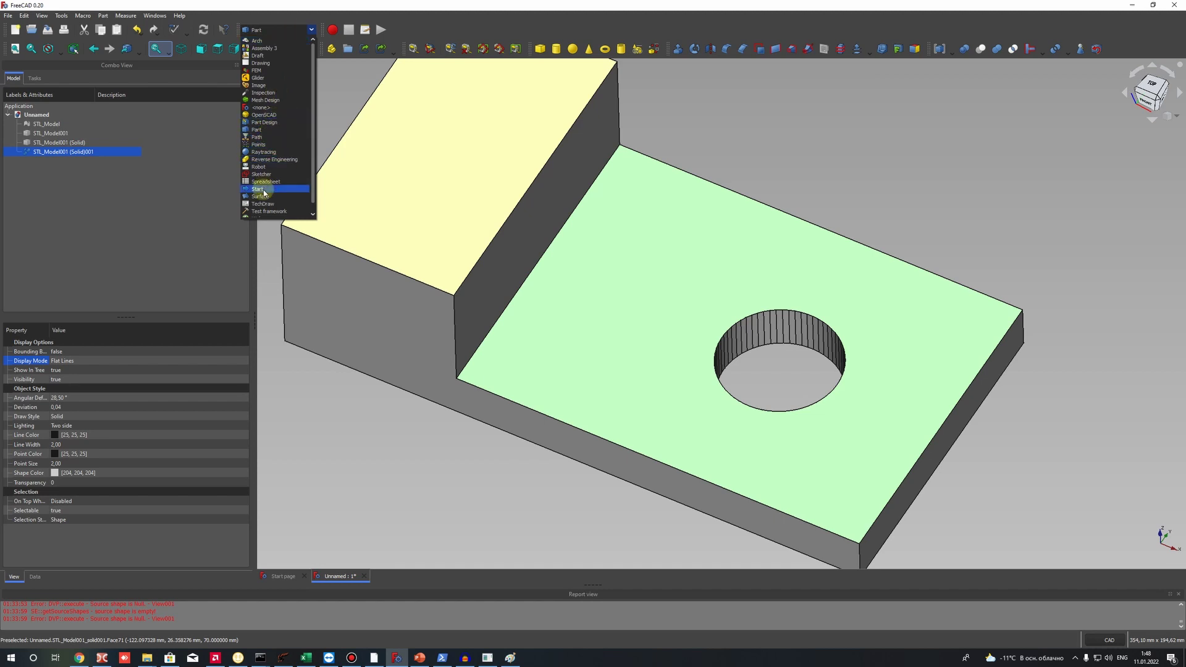
click(263, 122)
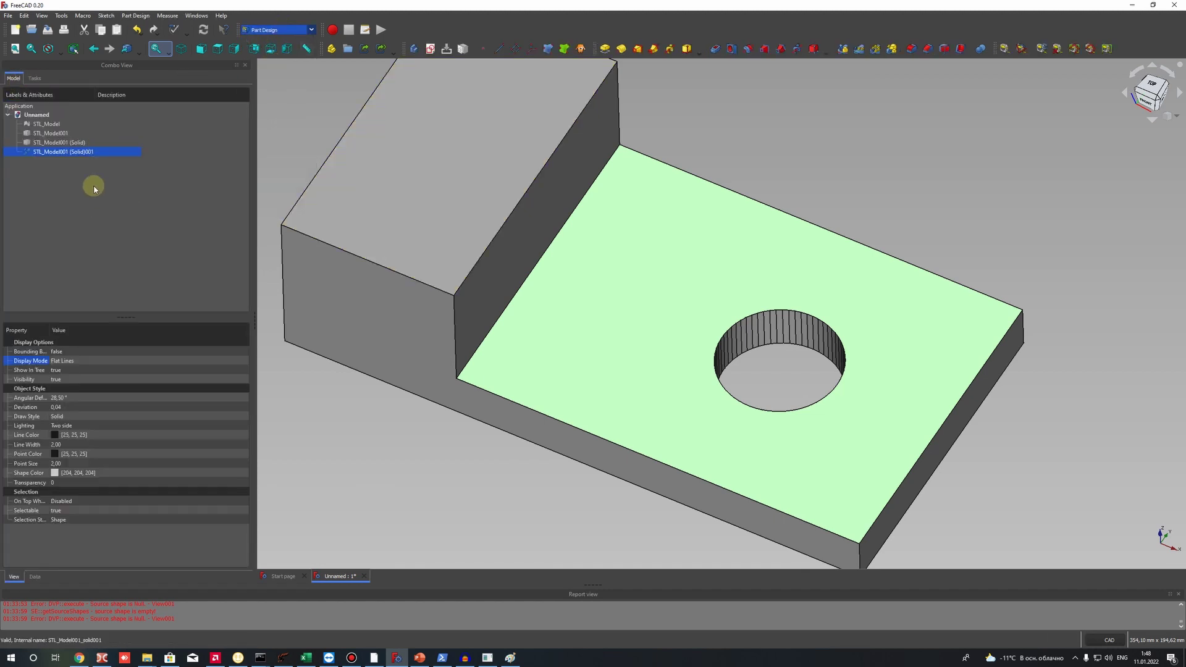
click(31, 79)
click(16, 79)
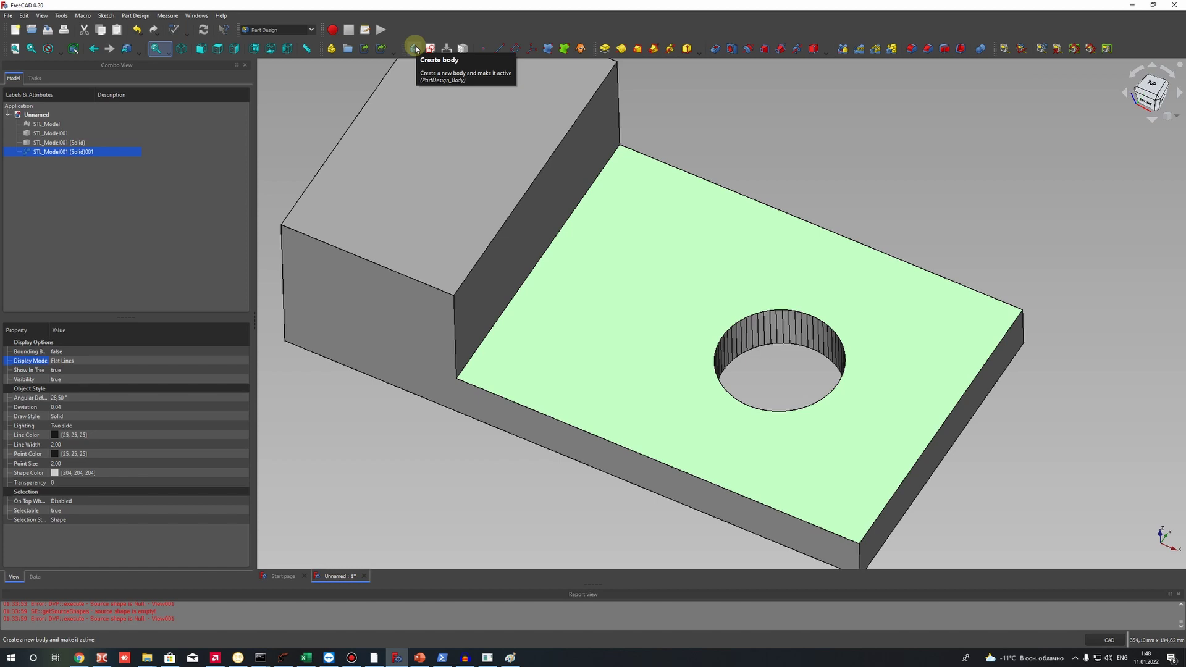
click(415, 48)
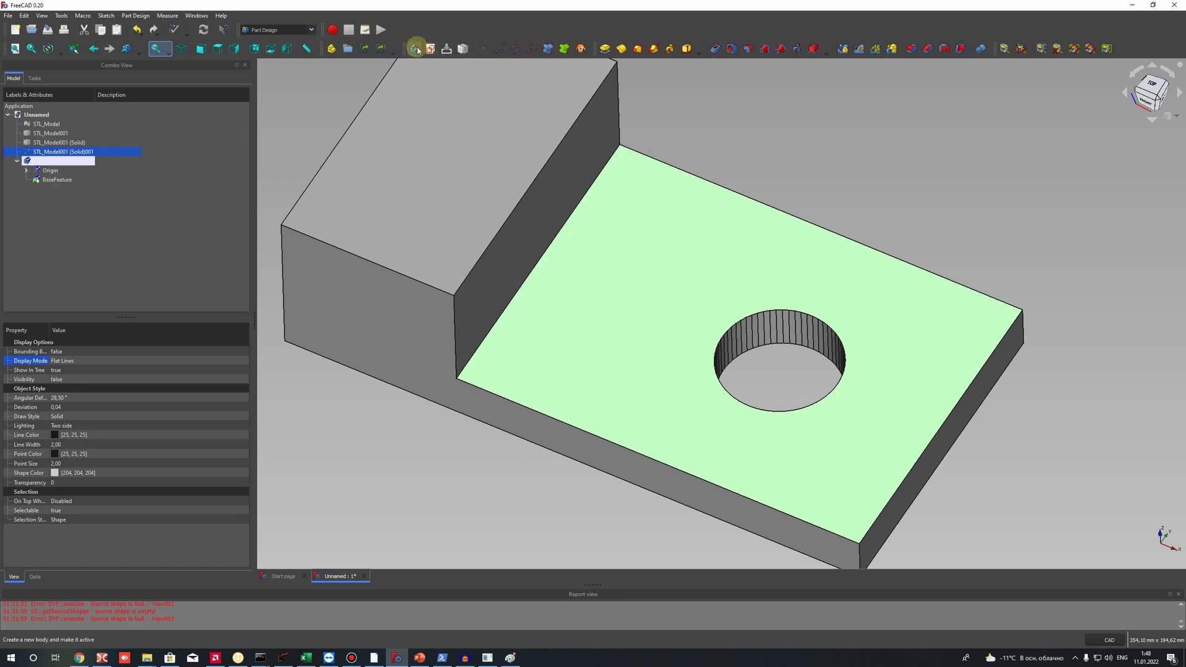
- Examine the new body's BaseFeature and its faces alongside the refined solid it was made from
click(50, 180)
click(65, 219)
click(37, 161)
click(47, 183)
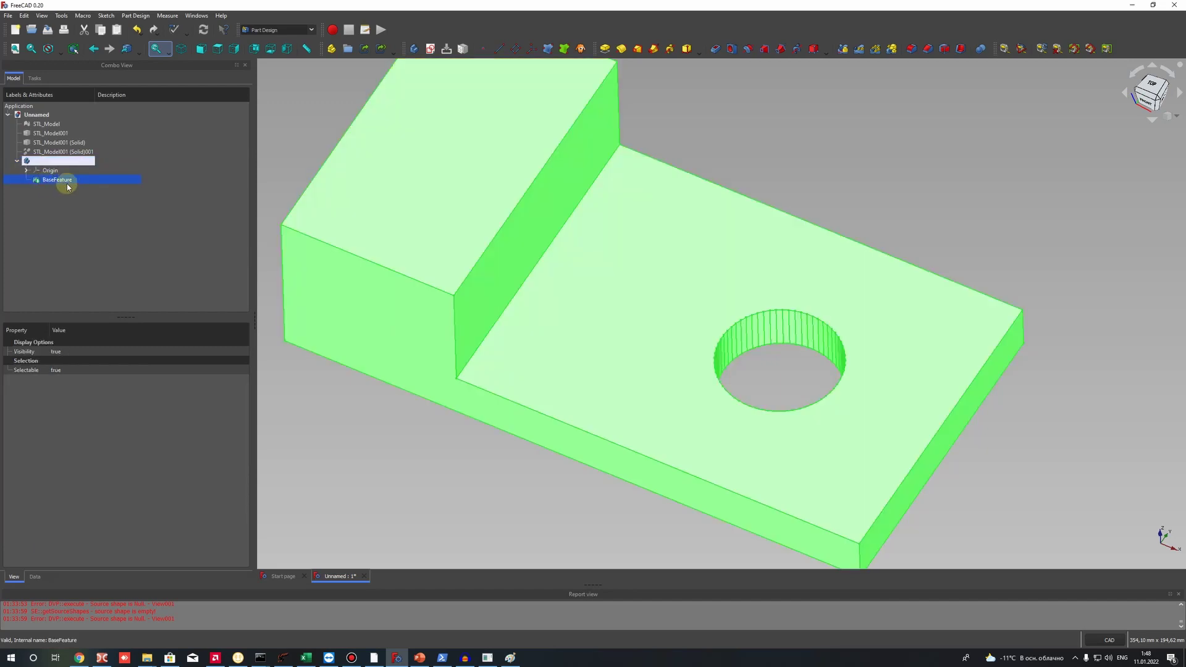
click(45, 152)
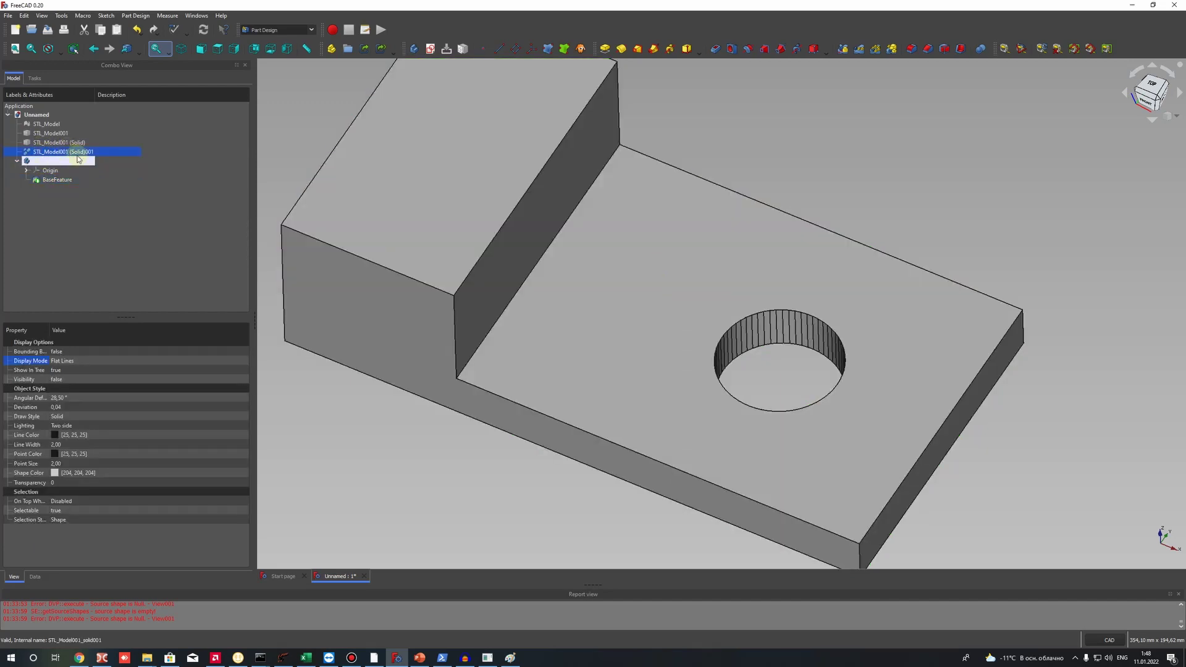
click(726, 239)
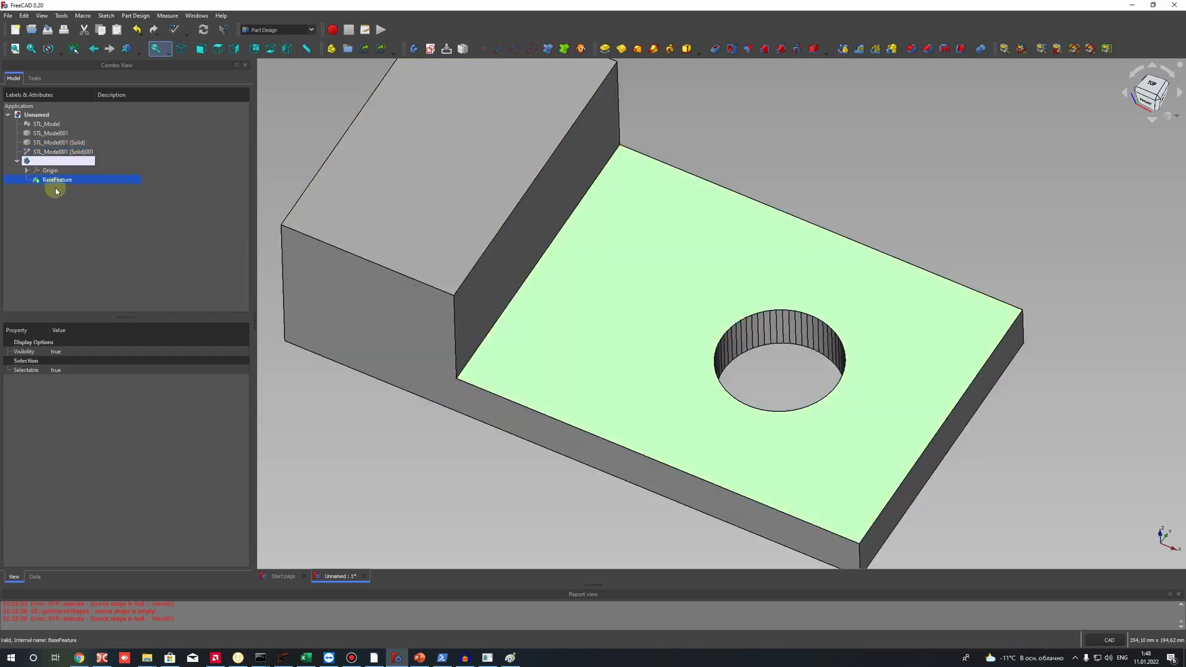
click(861, 170)
click(627, 279)
scroll(572, 280, down, 2)
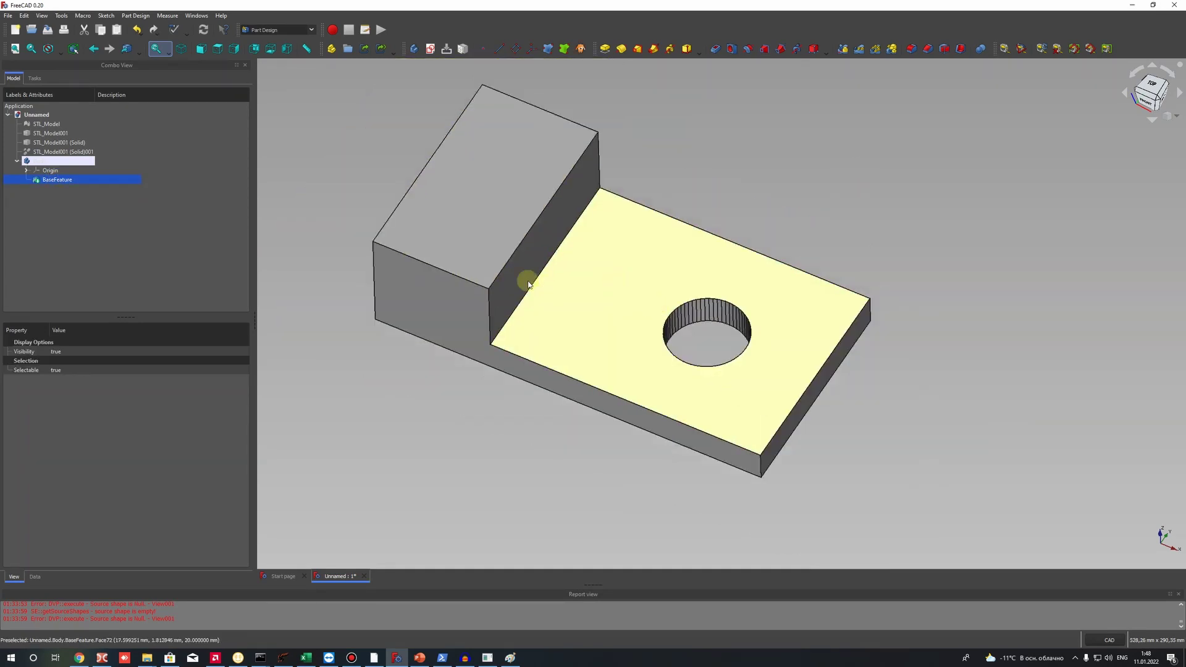
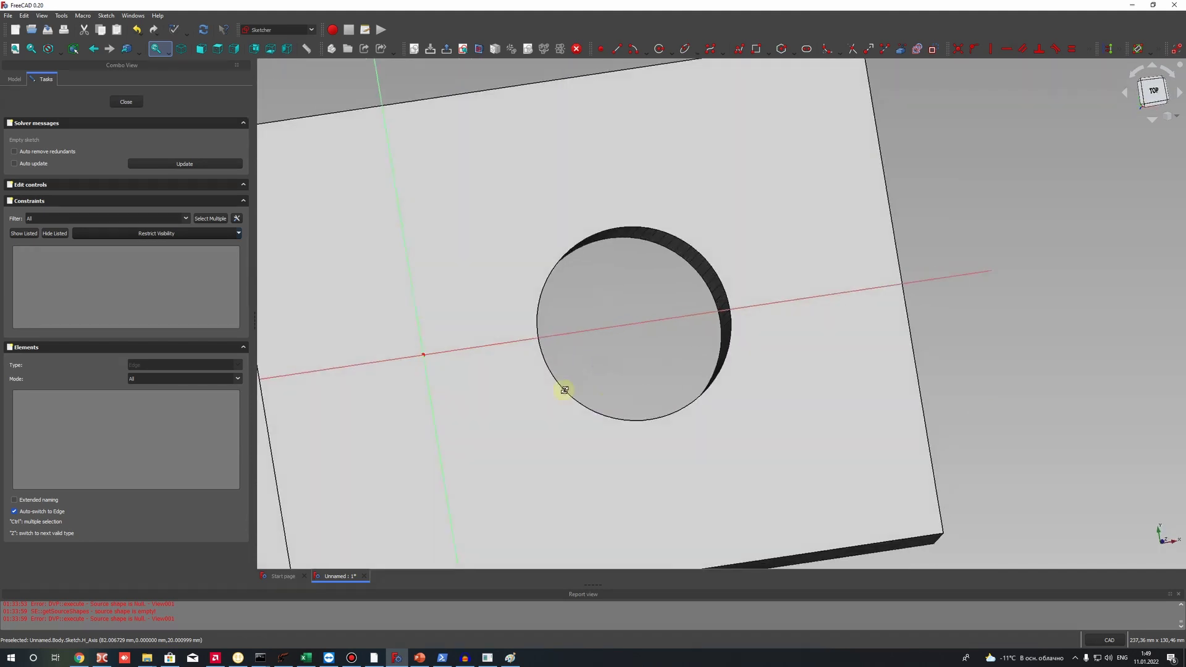
- Link three adjacent rim edges of the hole and two on its opposite side, near the horizontal axis, as external geometry
mouse_move(550, 232)
middle_down()
mouse_move(495, 278)
mouse_move(575, 315)
mouse_move(656, 328)
mouse_move(630, 230)
mouse_move(656, 191)
mouse_move(828, 58)
middle_up()
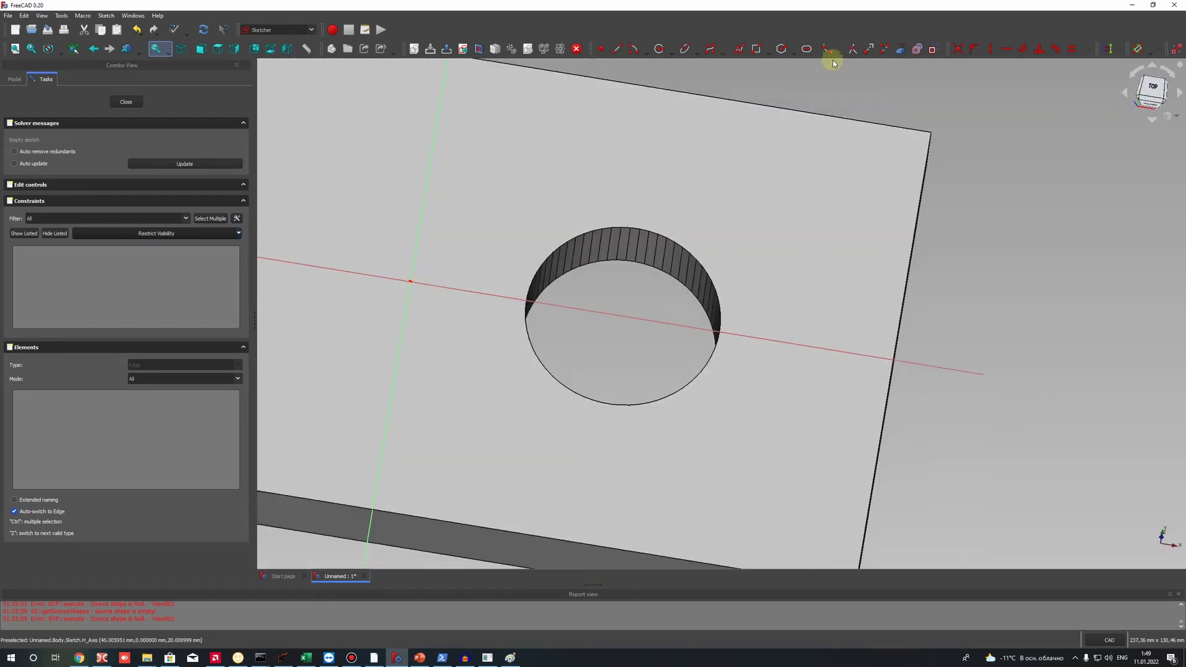
click(902, 50)
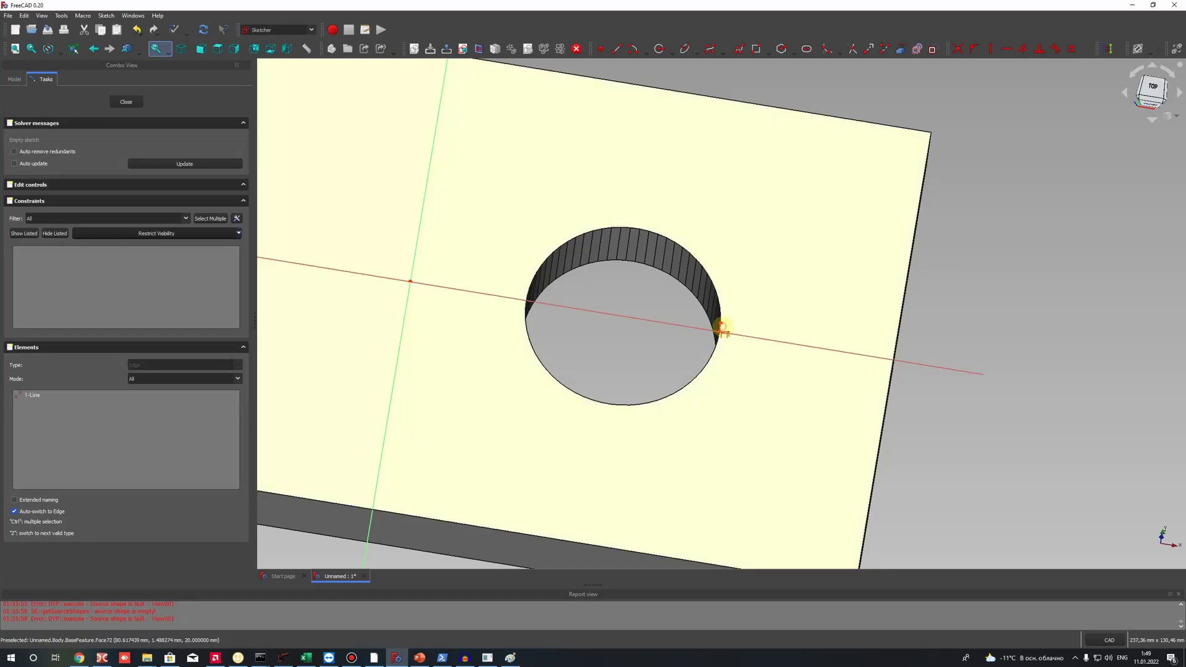
scroll(722, 327, up, 5)
click(702, 247)
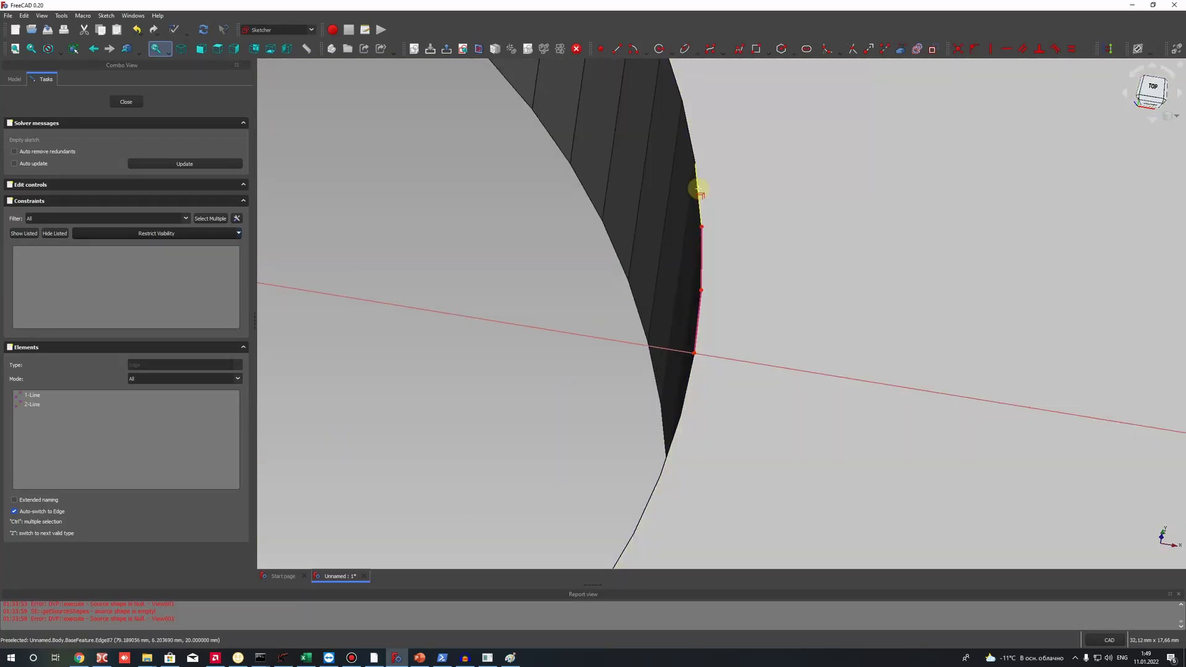
click(698, 189)
scroll(693, 239, down, 6)
middle_drag(508, 258, 748, 341)
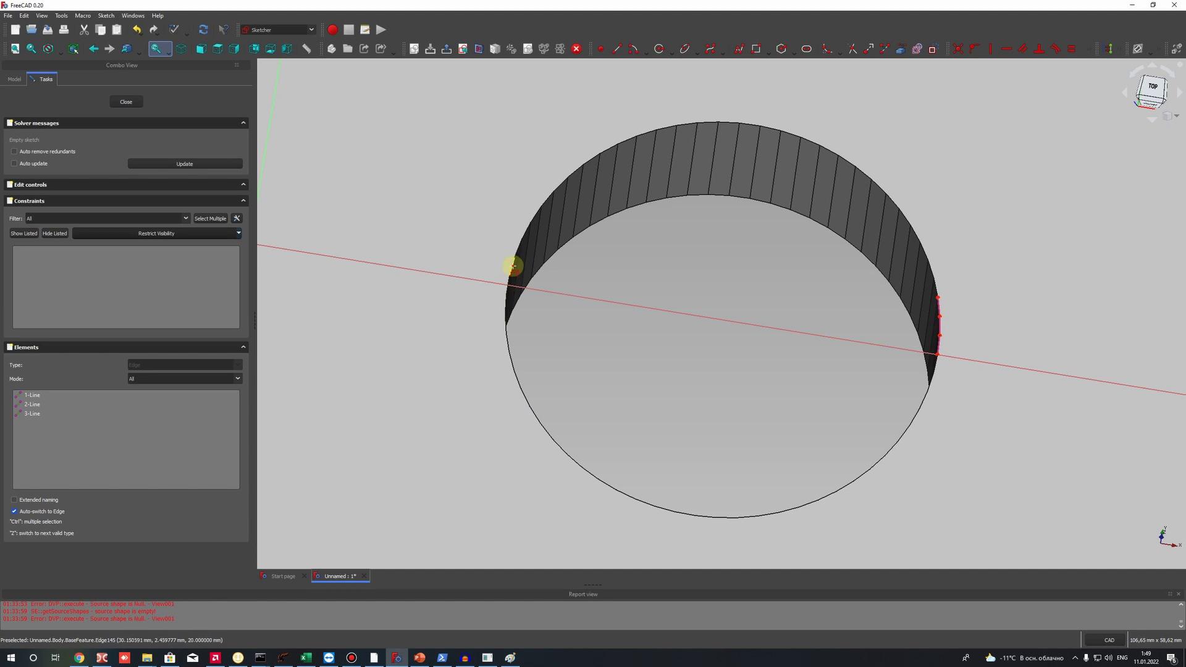
click(508, 286)
scroll(701, 297, down, 3)
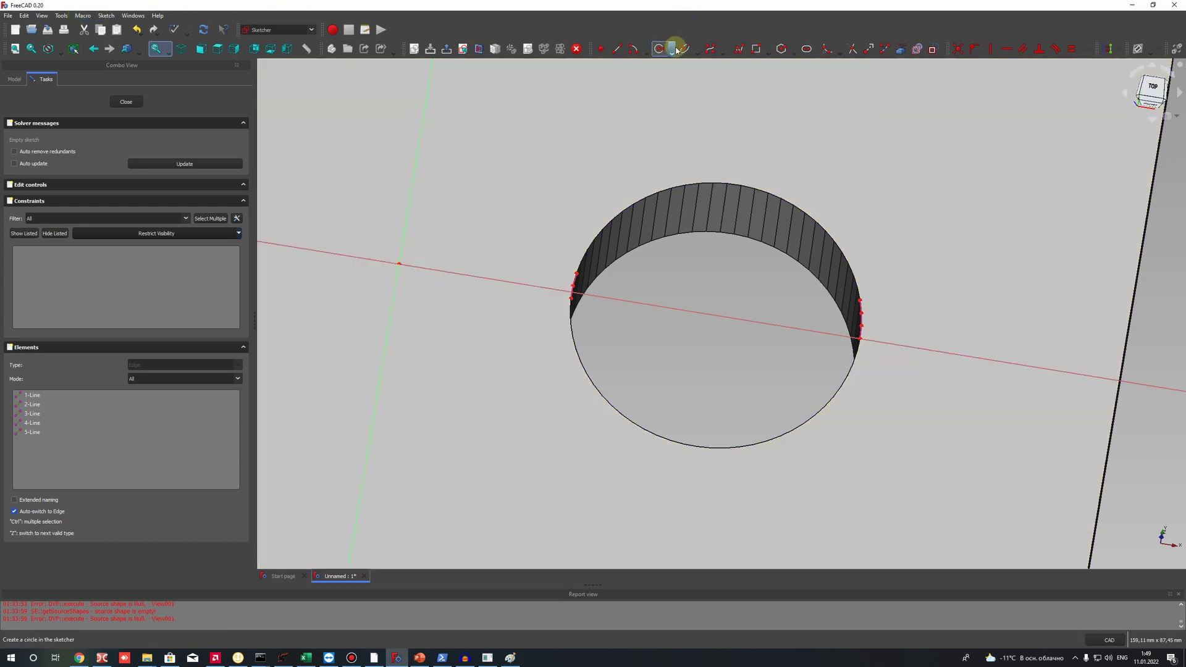
- Choose the three-rim-point circle variant and switch new sketch geometry to construction mode
click(672, 50)
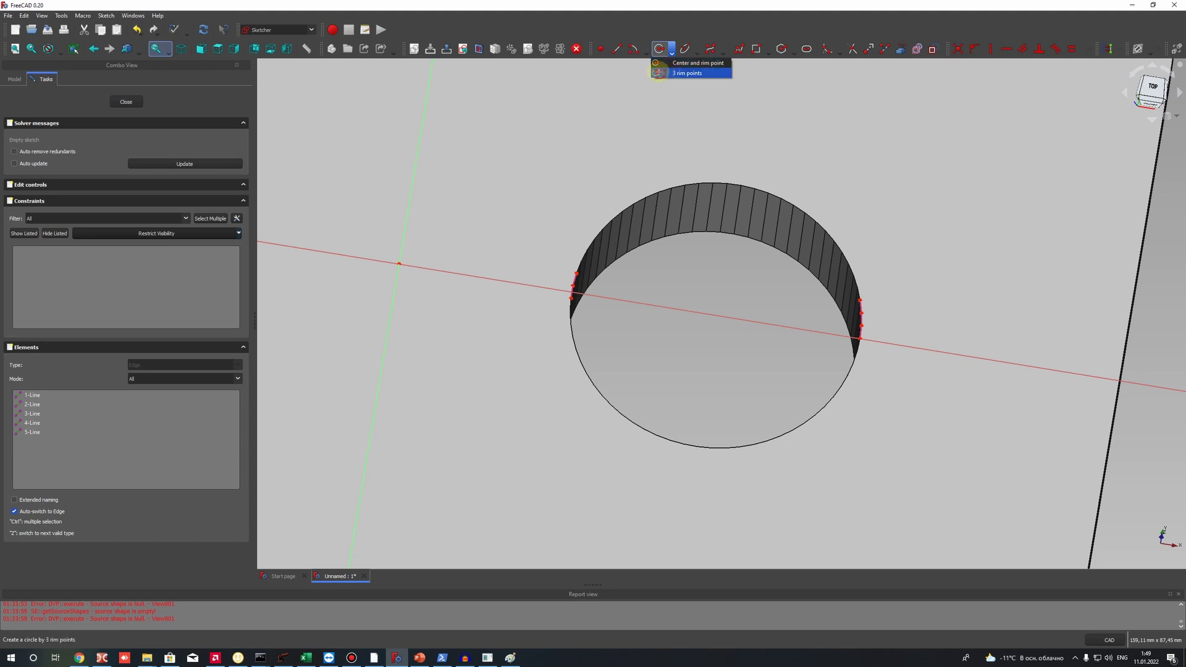
click(658, 74)
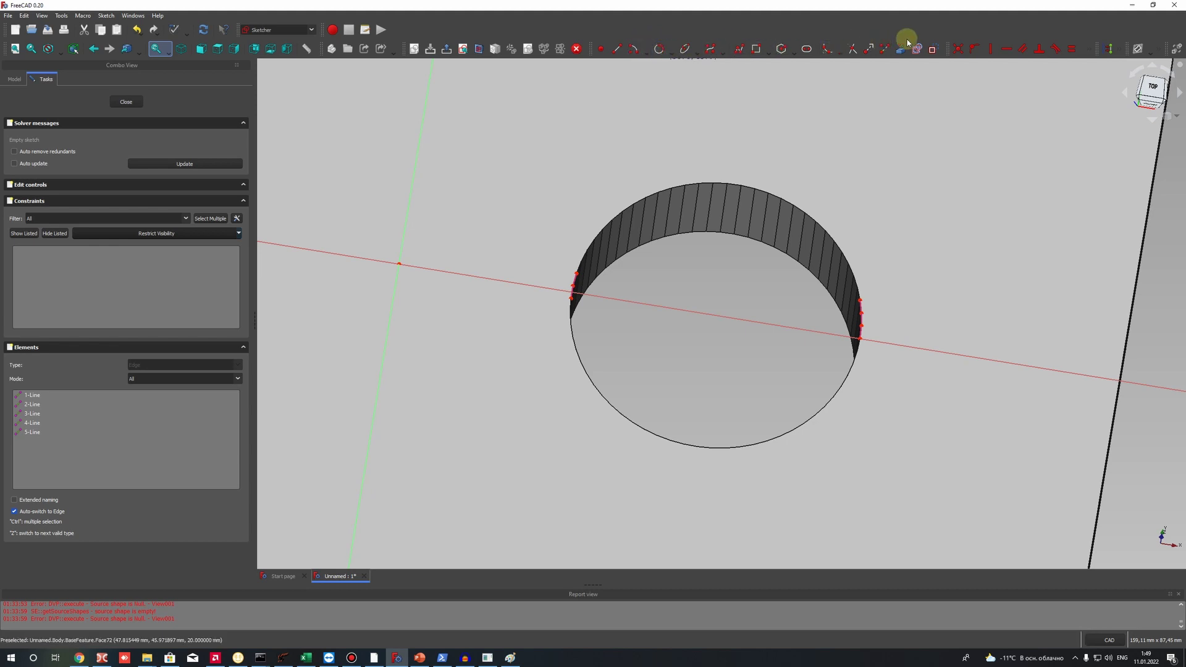
click(757, 48)
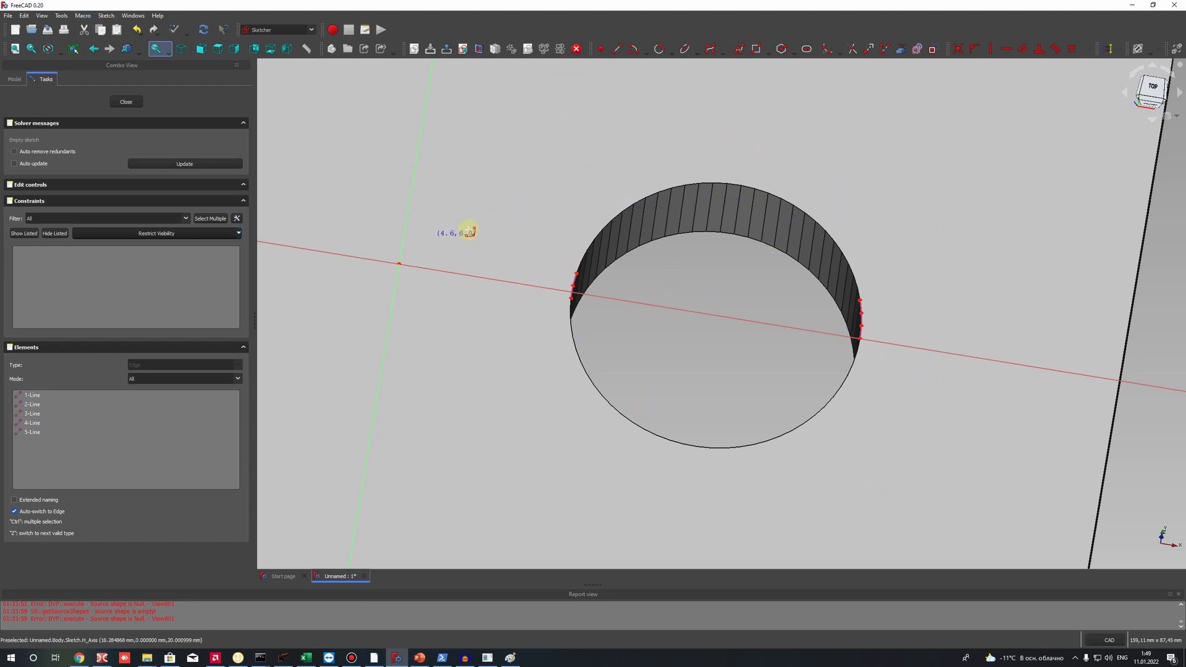
click(80, 16)
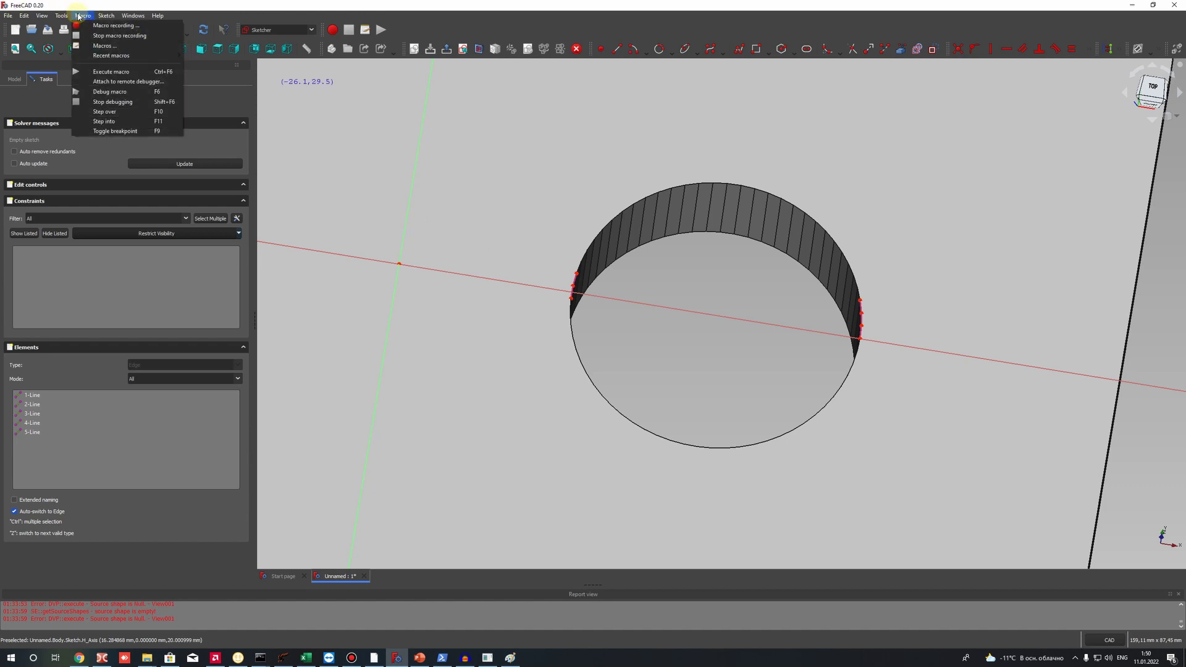
mouse_move(60, 17)
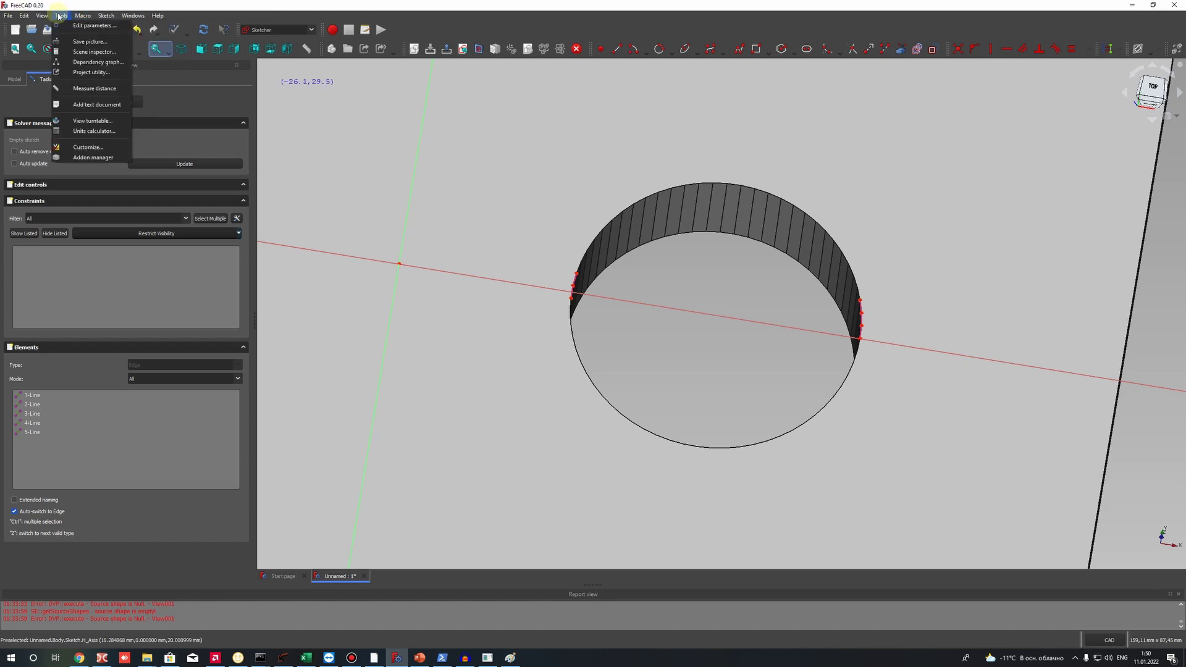
click(106, 16)
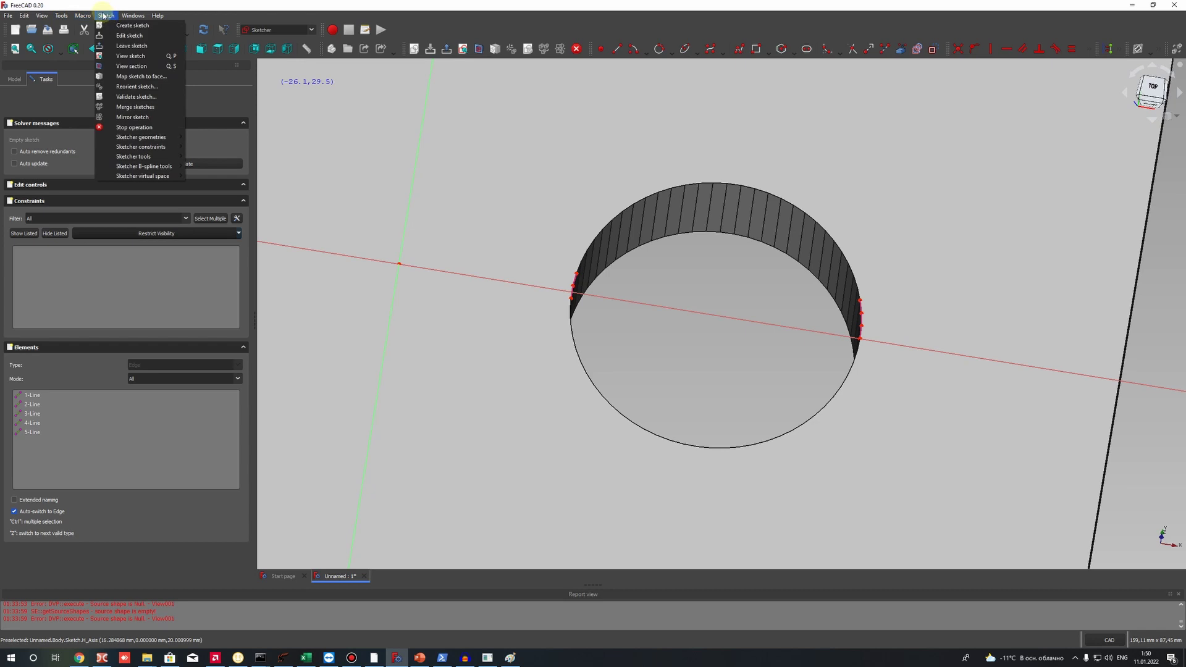
mouse_move(148, 147)
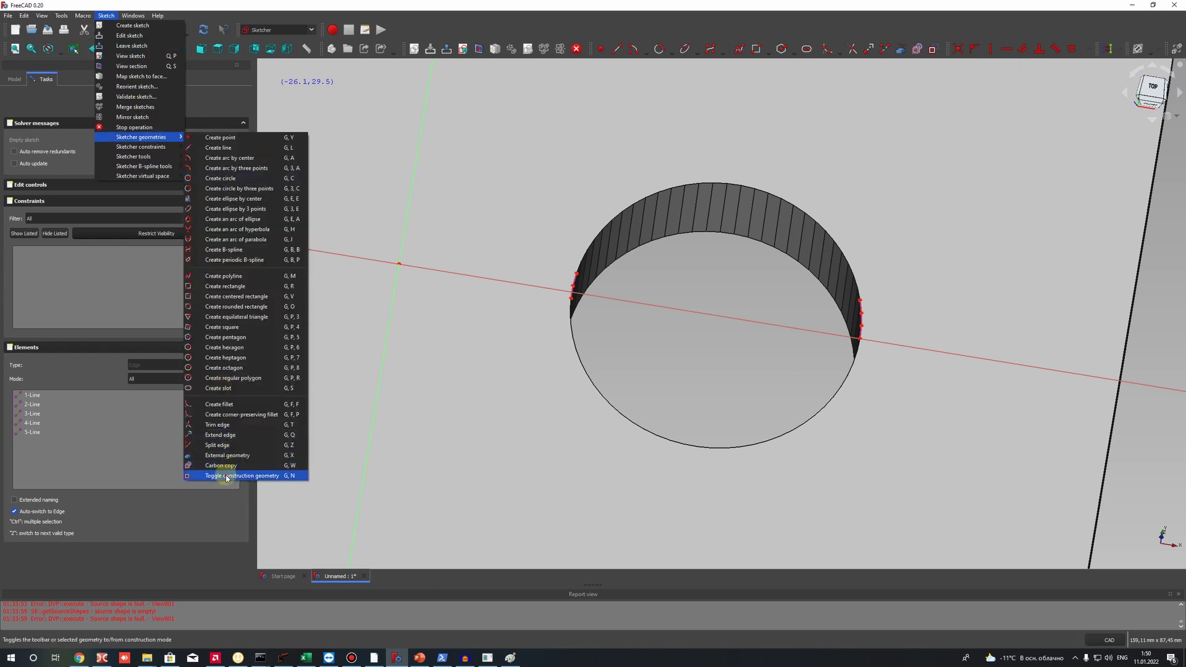
click(227, 477)
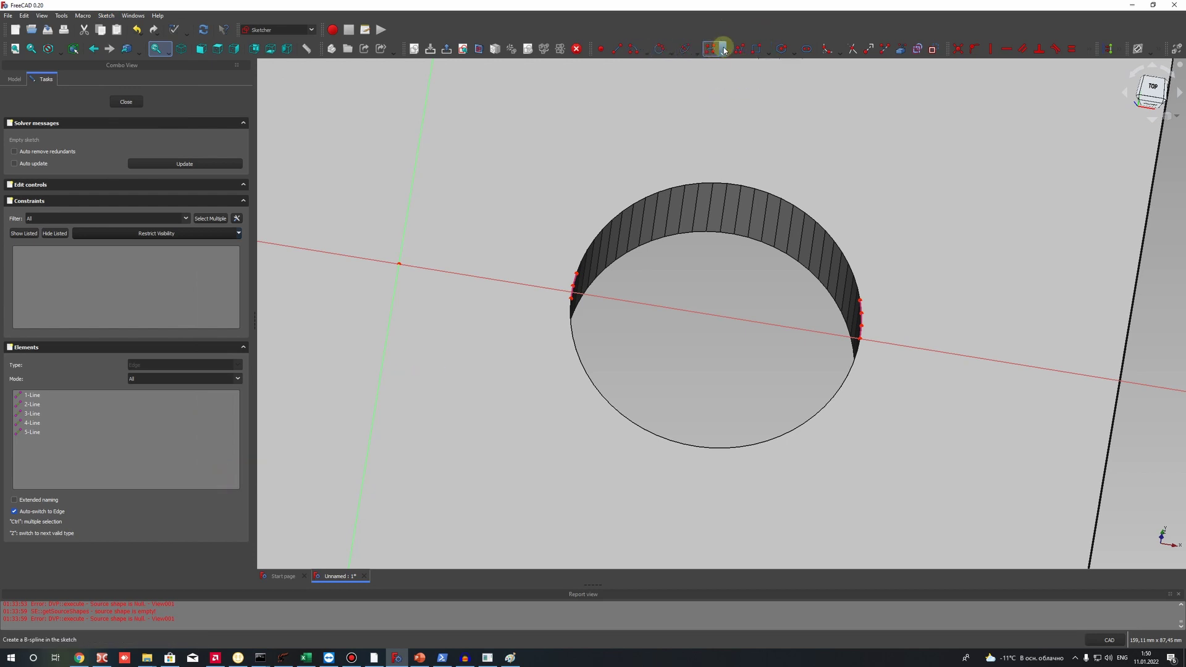
click(659, 49)
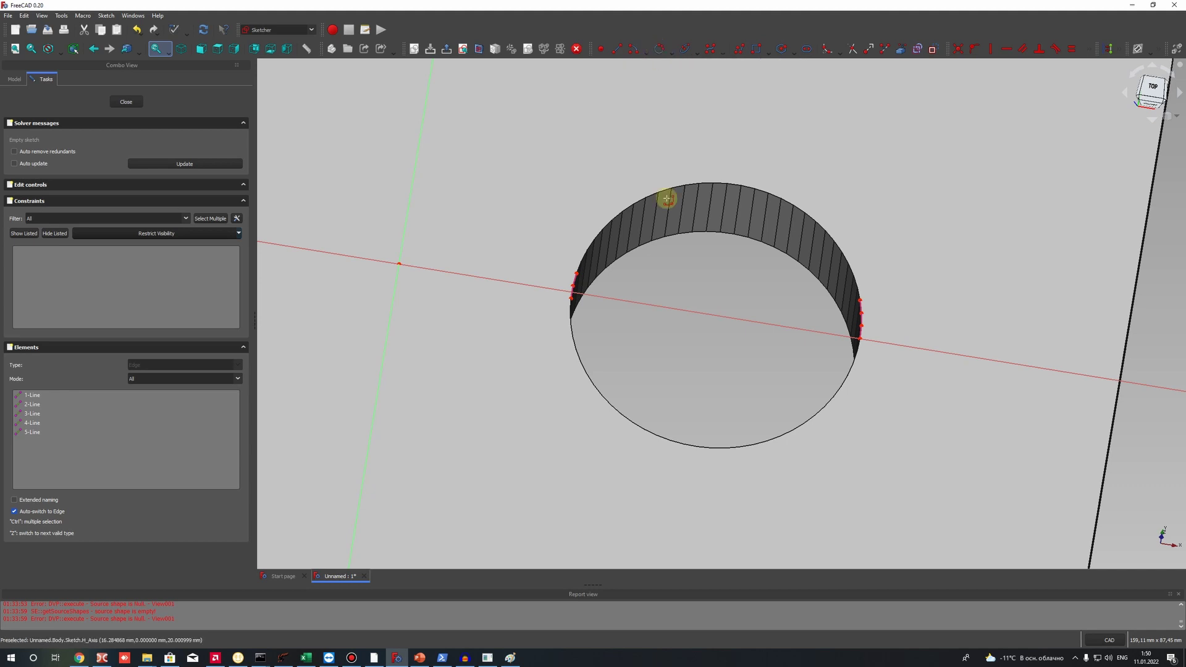
click(573, 287)
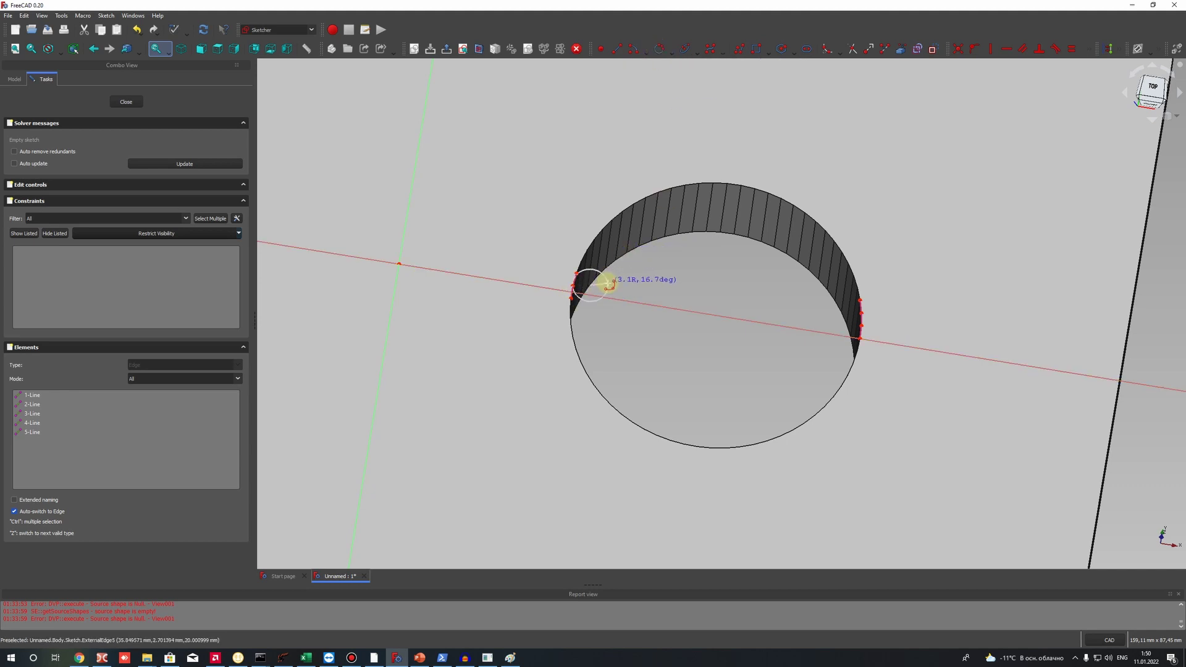
key(Escape)
- Draw a construction circle around the hole through three endpoints of the linked external edges on both sides
click(658, 50)
scroll(576, 272, up, 3)
click(576, 254)
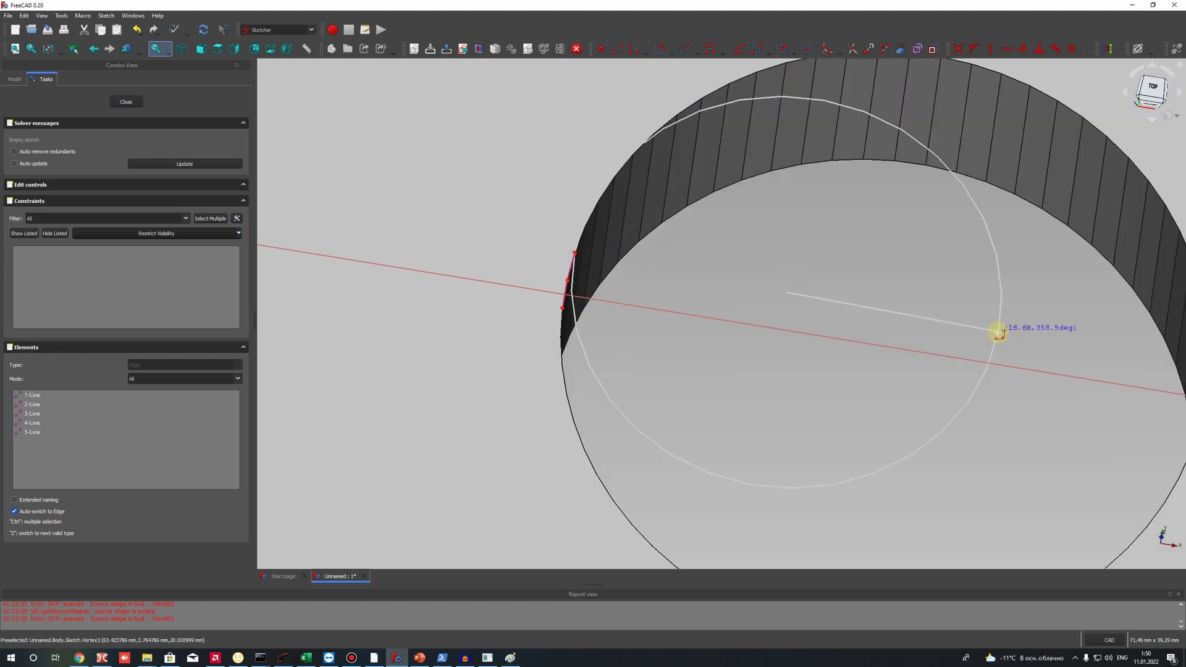
scroll(1050, 333, down, 5)
scroll(1077, 336, up, 8)
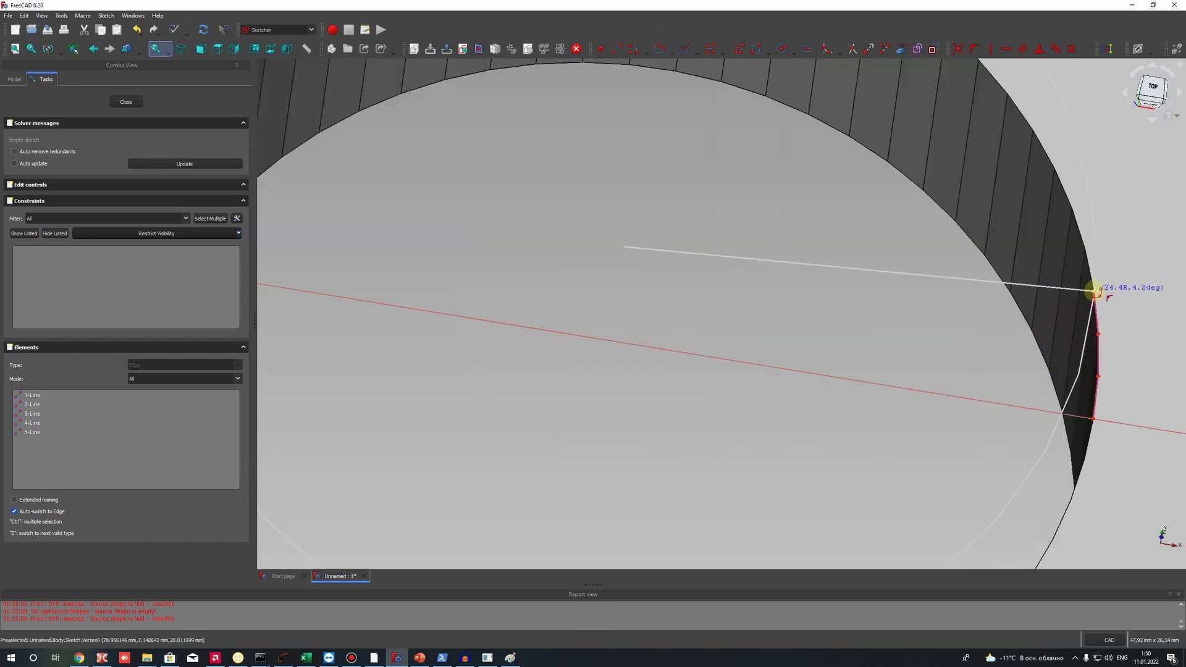
click(1093, 419)
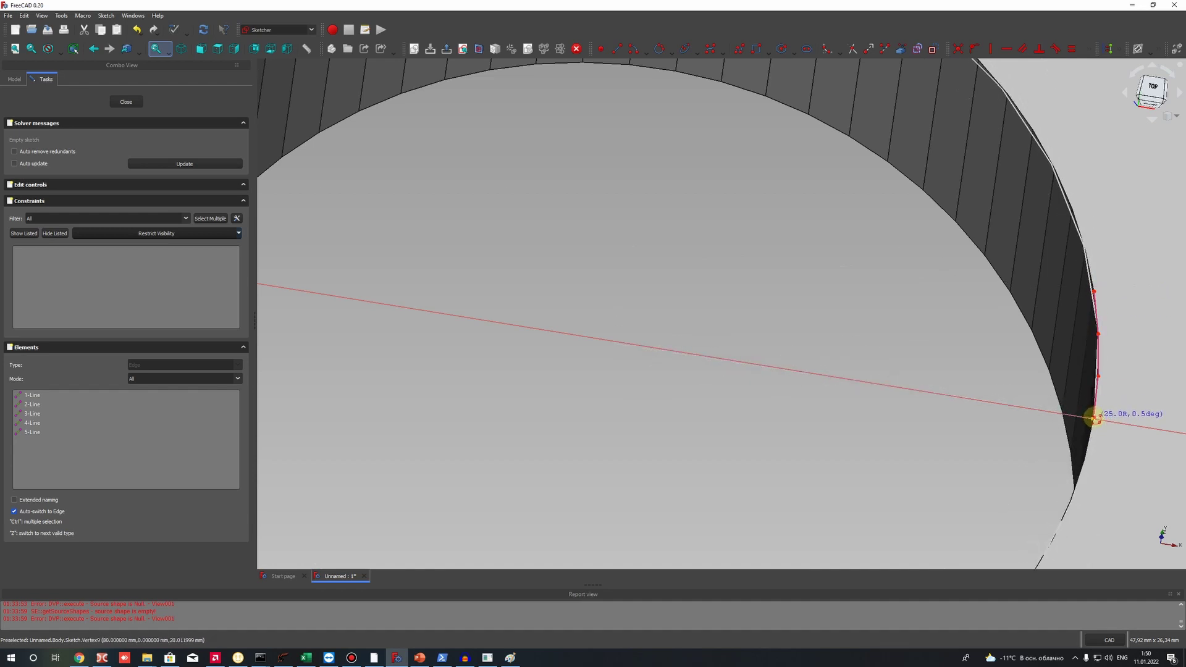
scroll(1004, 405, down, 6)
scroll(907, 418, up, 2)
middle_drag(905, 399, 749, 336)
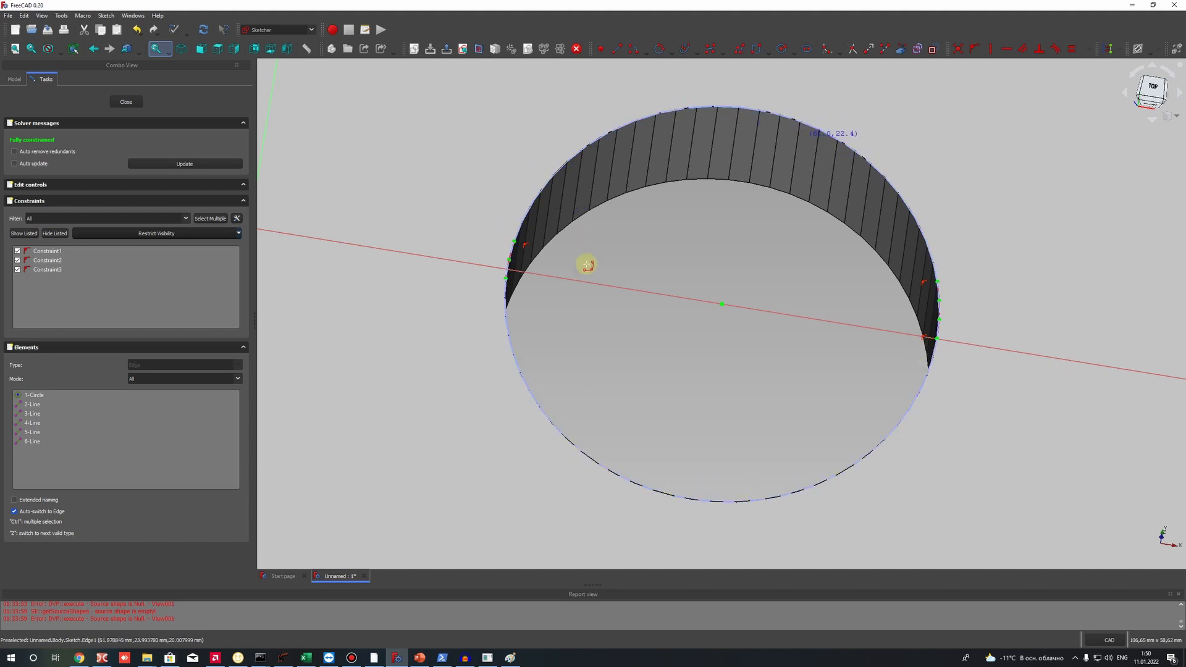
key(Escape)
- Check the construction circle's radius with a radius constraint, without keeping the constraint
mouse_move(734, 343)
middle_down()
mouse_move(643, 360)
mouse_move(604, 296)
mouse_move(630, 188)
mouse_move(795, 126)
mouse_move(794, 191)
middle_up()
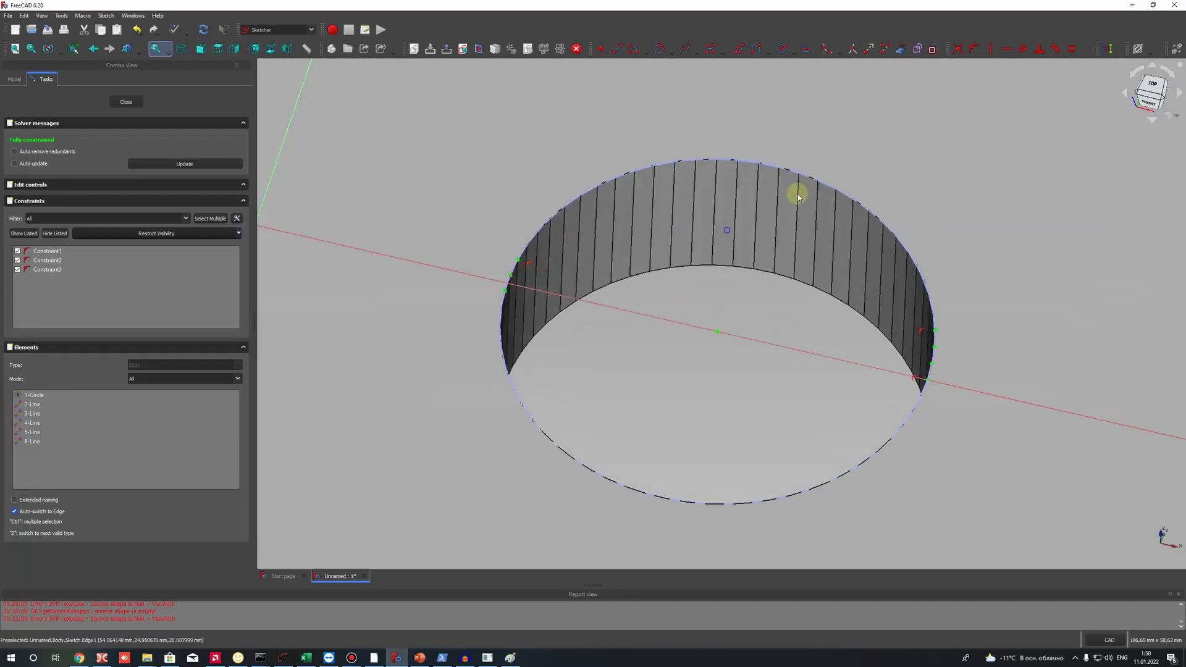
click(1091, 49)
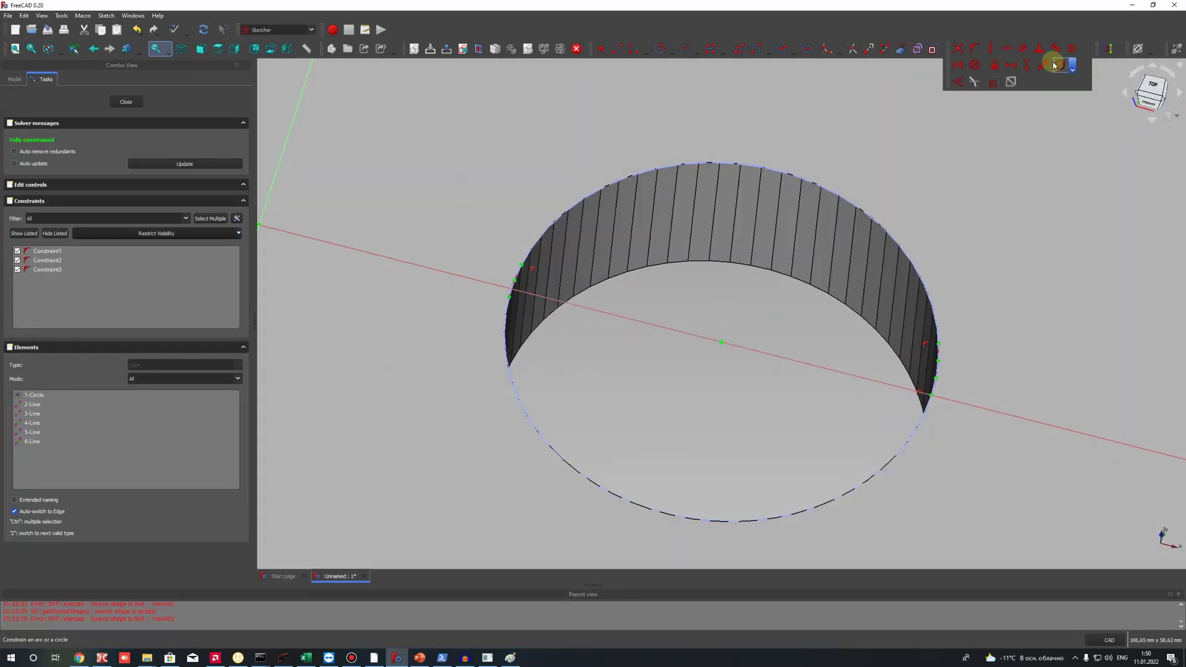
click(1072, 67)
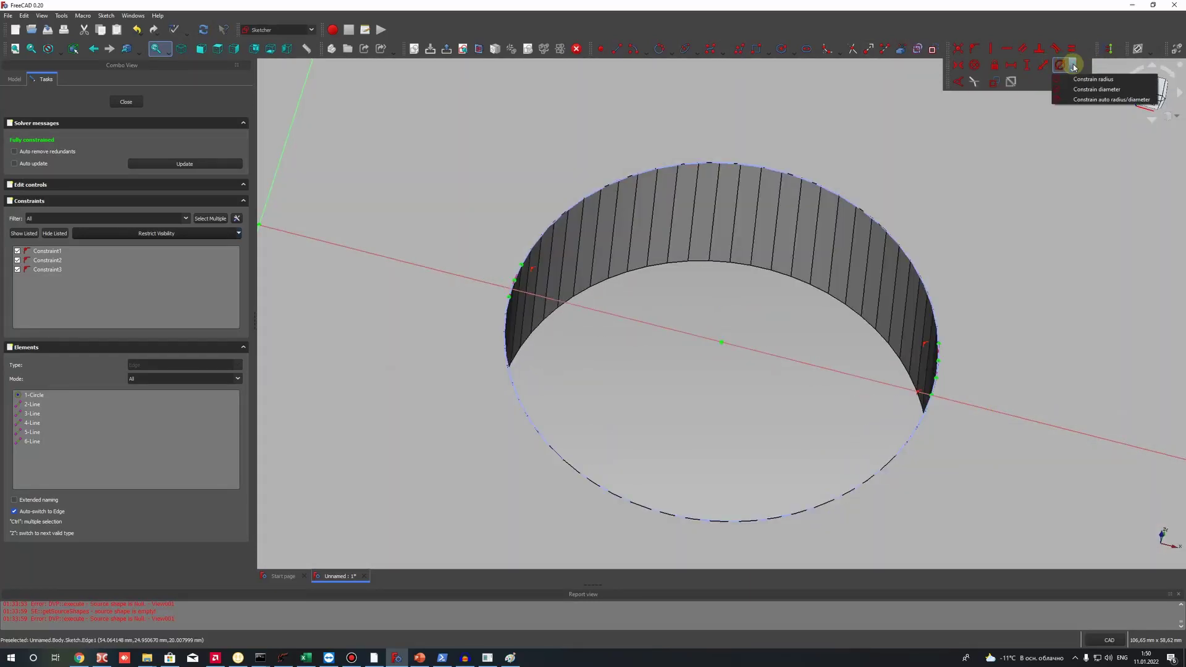
click(1093, 79)
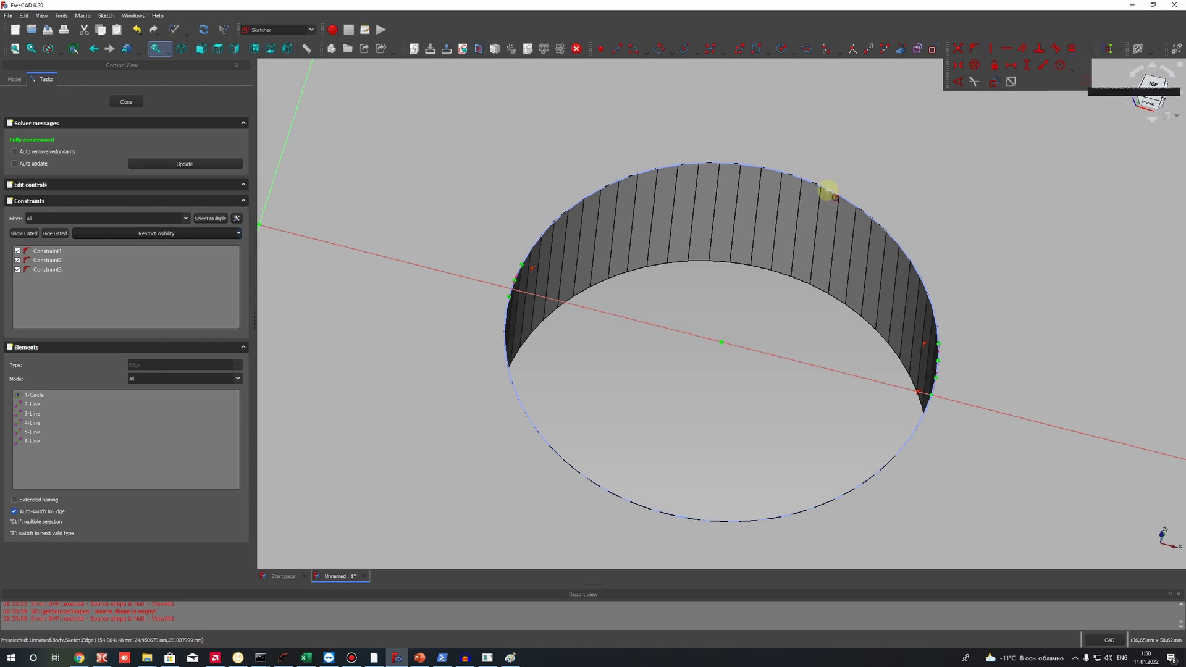
click(828, 189)
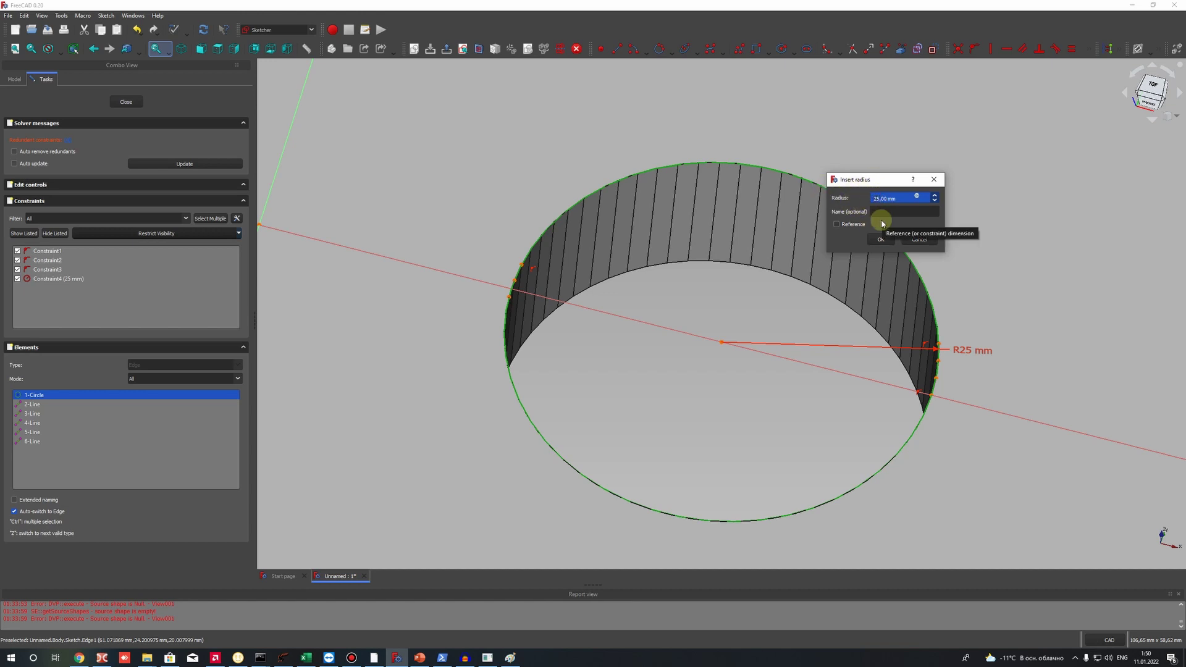
click(912, 241)
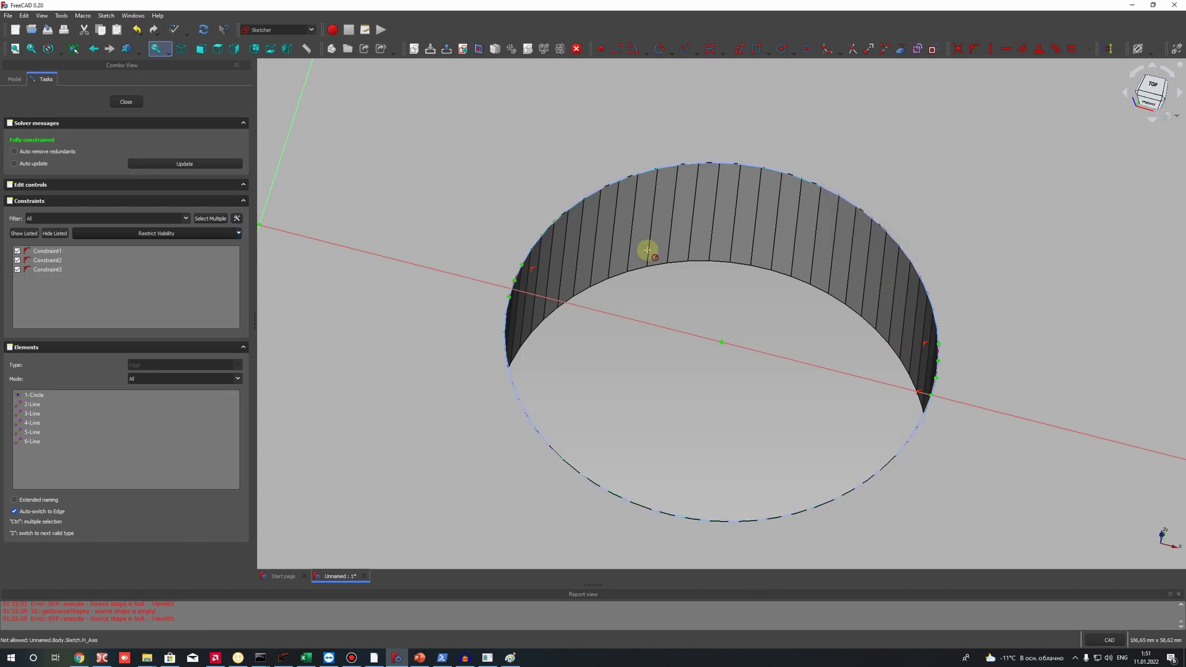
- Switch new sketch geometry from construction mode back to normal mode
scroll(656, 307, down, 4)
middle_drag(656, 307, 760, 268)
scroll(759, 267, up, 4)
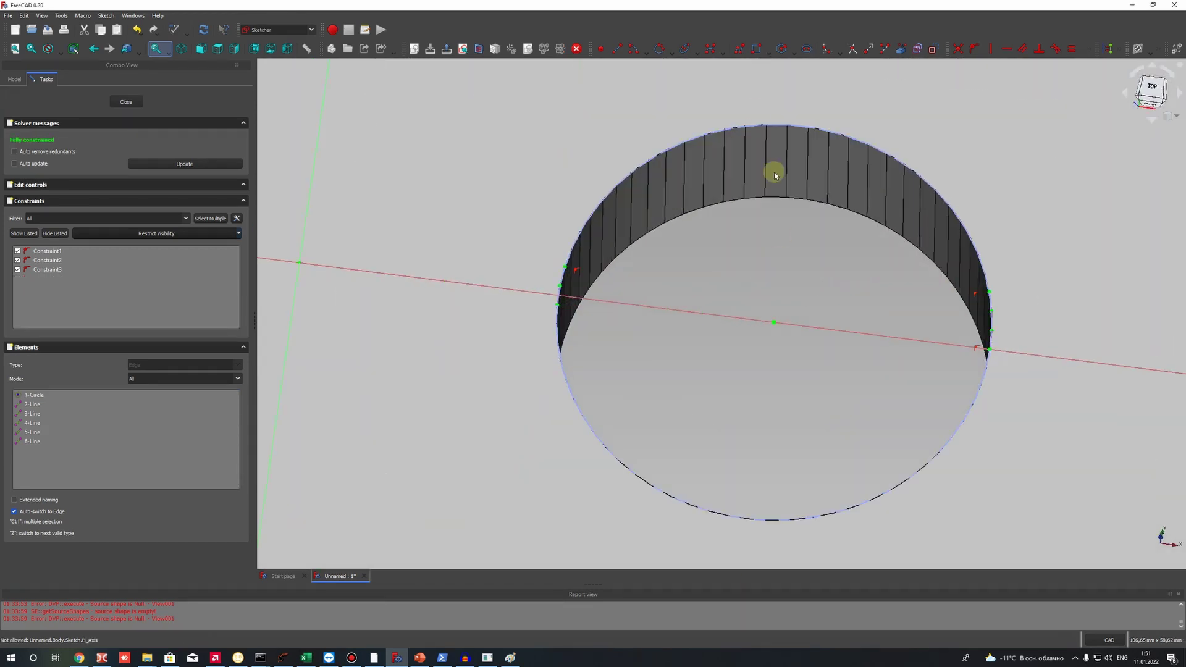
click(112, 18)
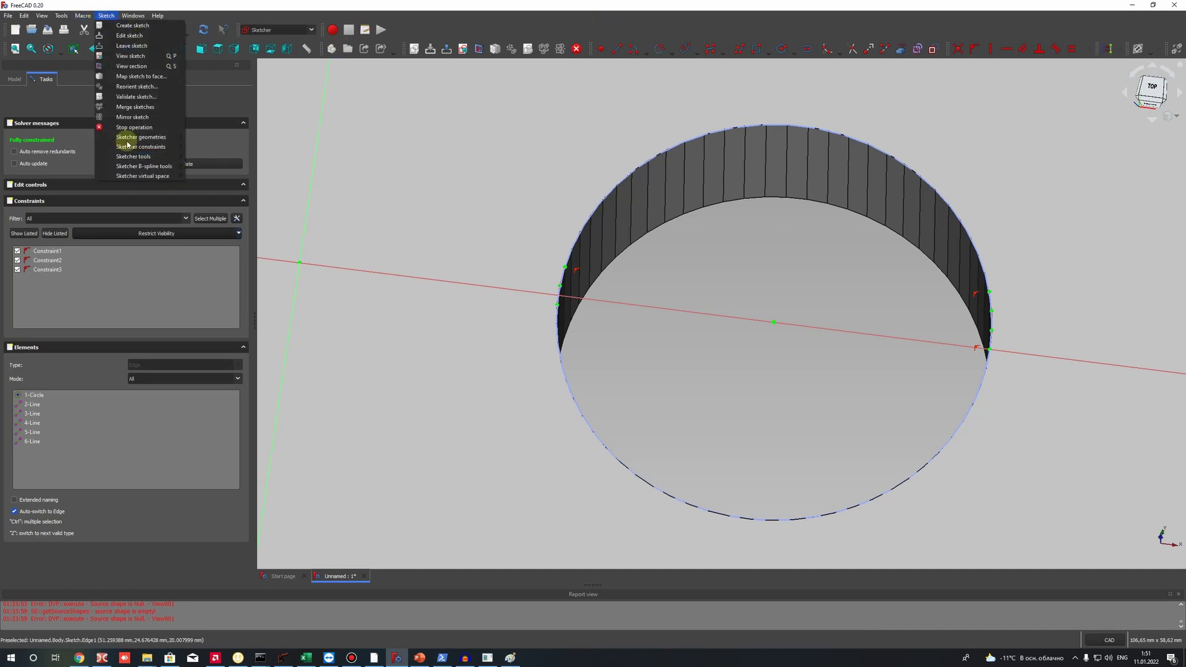
mouse_move(133, 137)
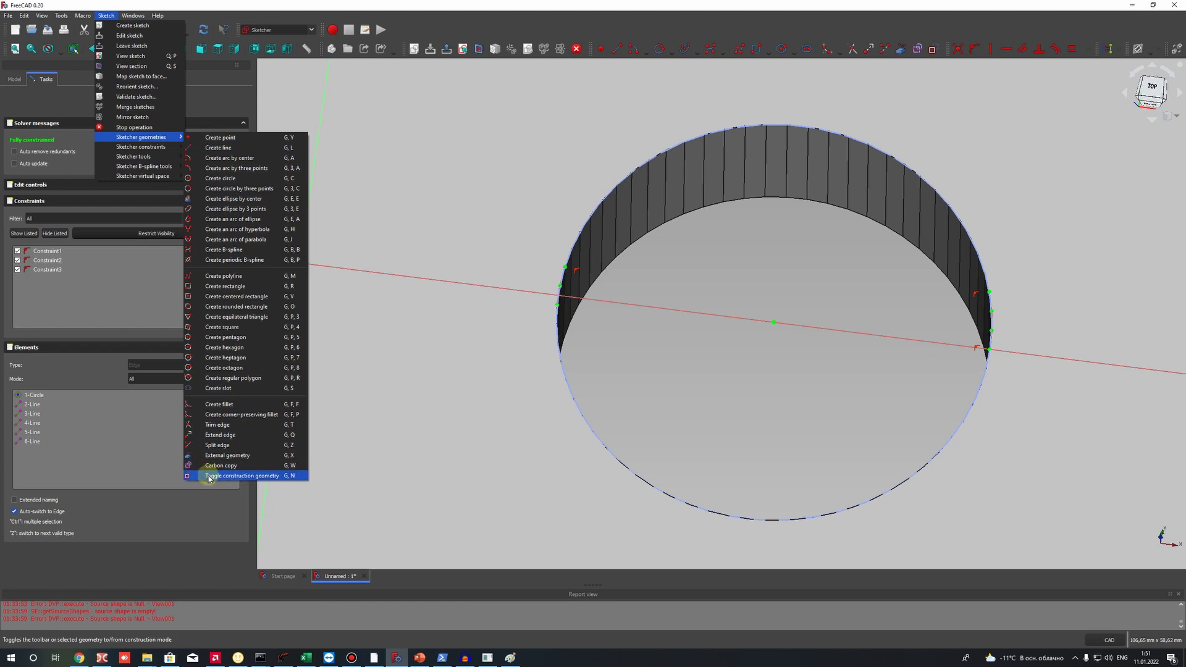
click(602, 265)
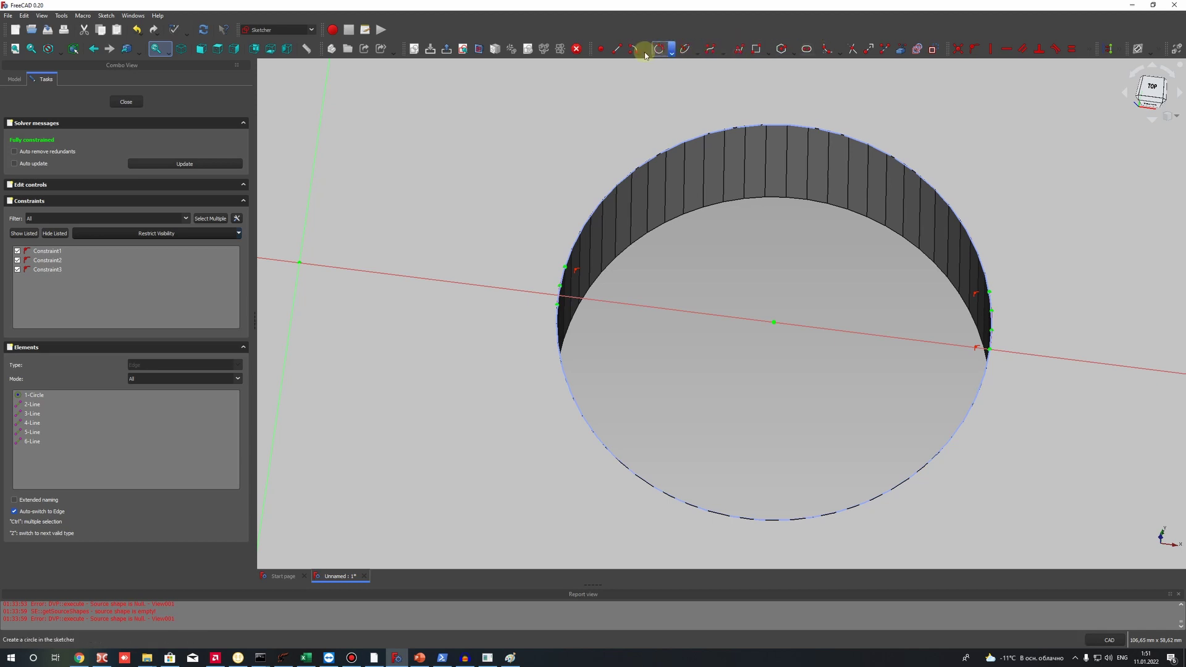
- Draw two circles centred on the construction circle's centre, one smaller and one larger than the hole, and close the sketch
click(673, 52)
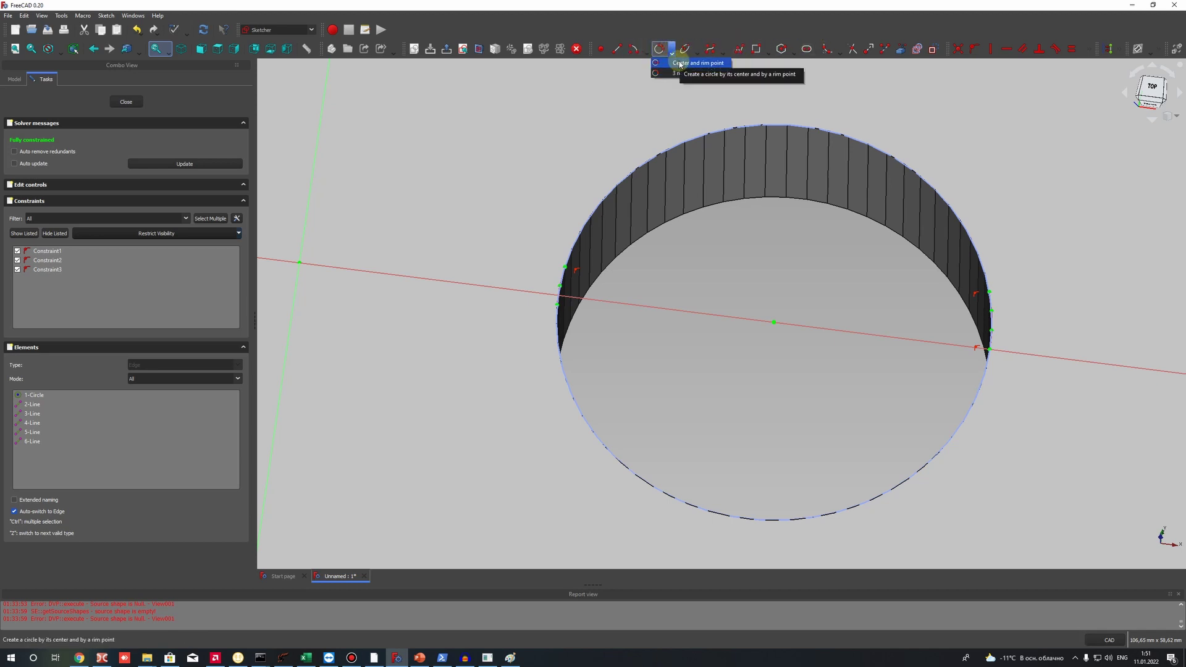
click(686, 63)
click(772, 320)
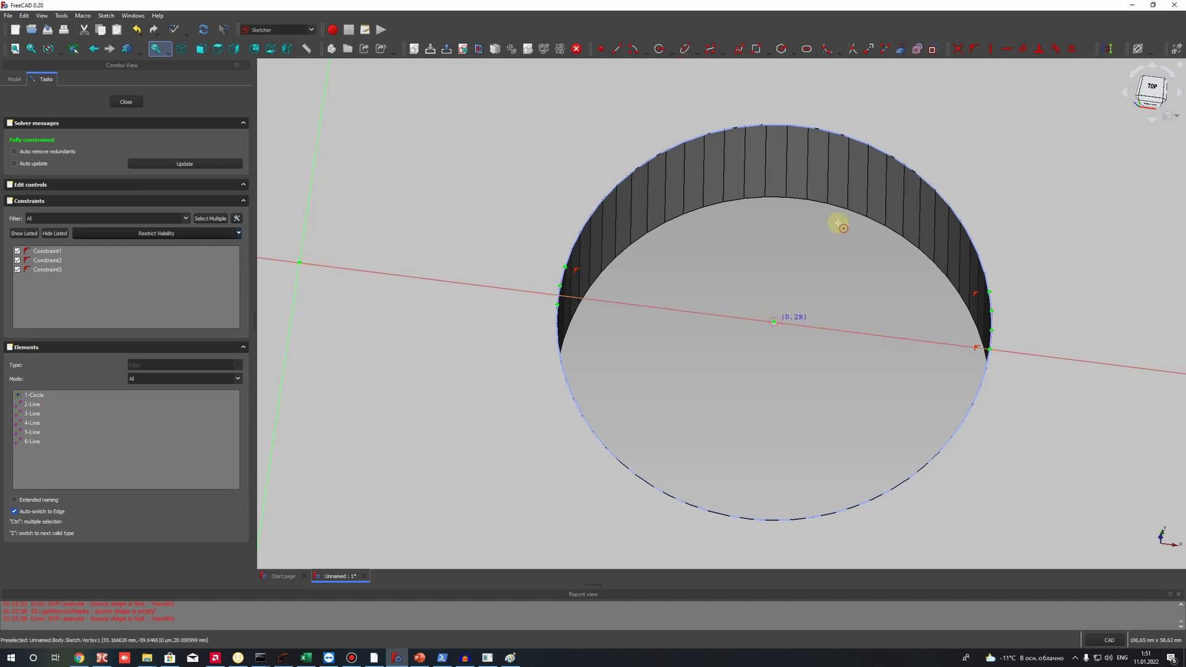
click(780, 235)
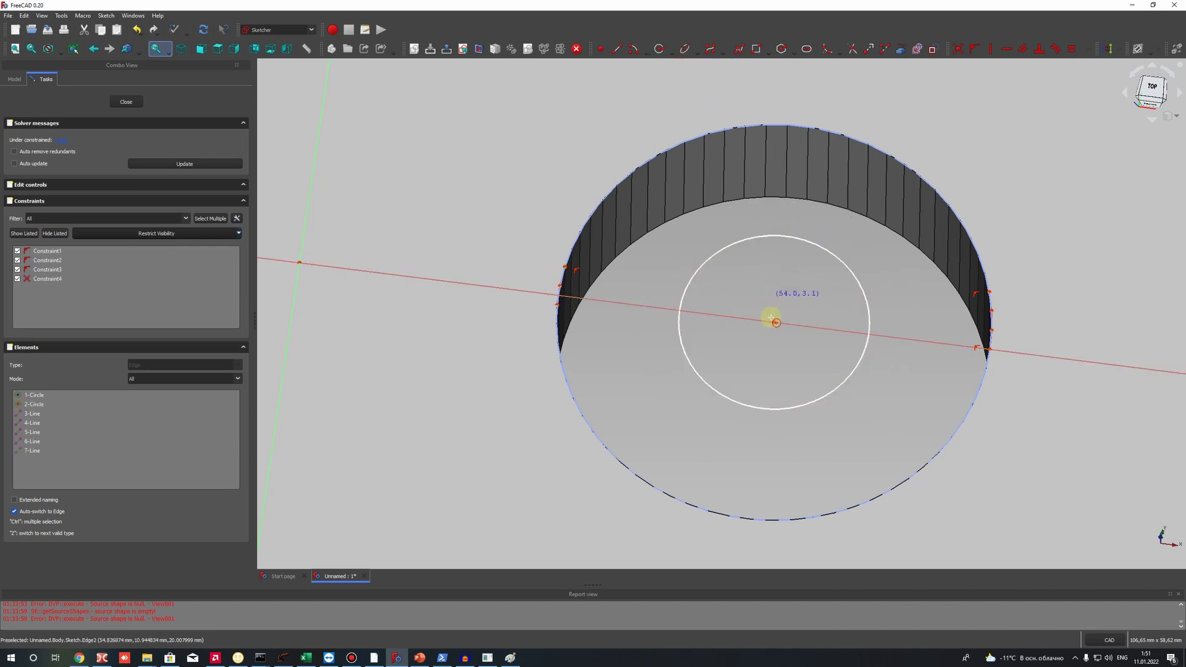
click(1011, 199)
scroll(791, 265, down, 5)
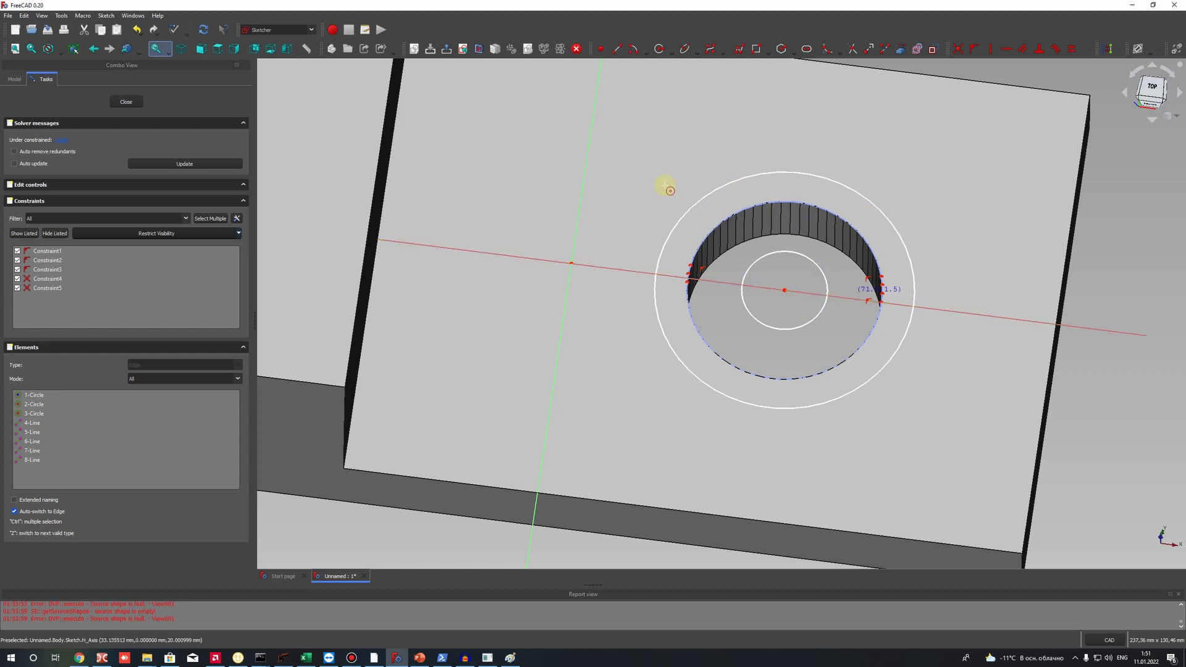
click(126, 102)
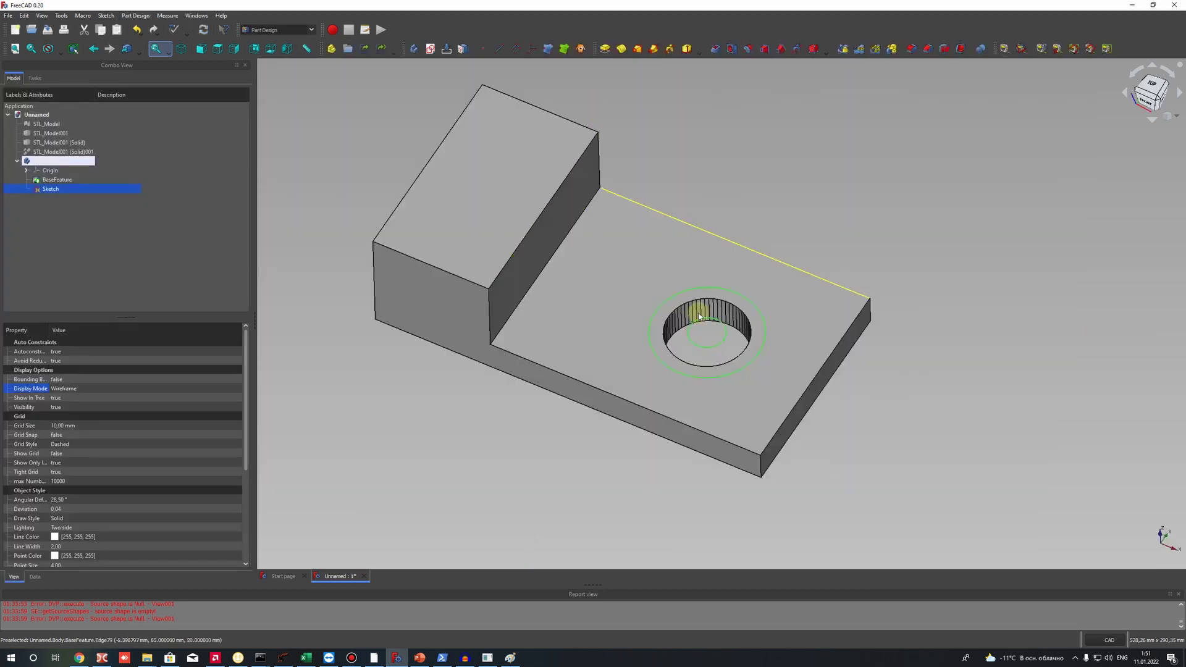
scroll(700, 317, up, 6)
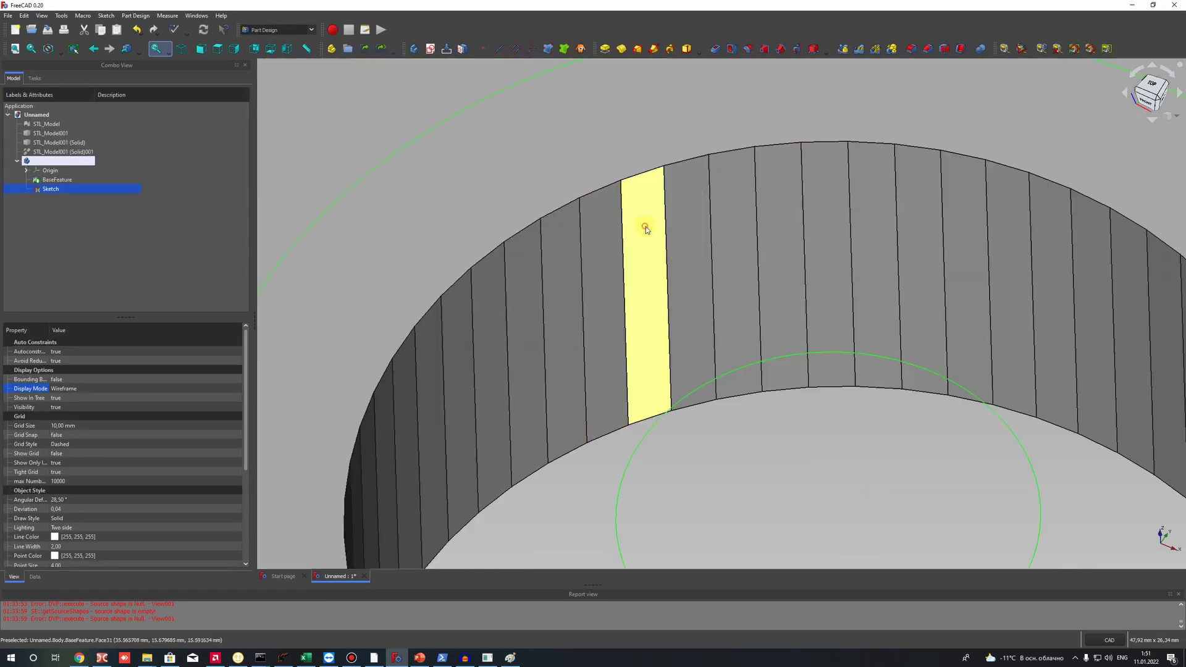
- Examine the individual flat facets that make up the imported hole's wall
click(644, 227)
click(693, 221)
click(746, 216)
click(781, 217)
click(819, 217)
click(864, 224)
scroll(814, 251, down, 10)
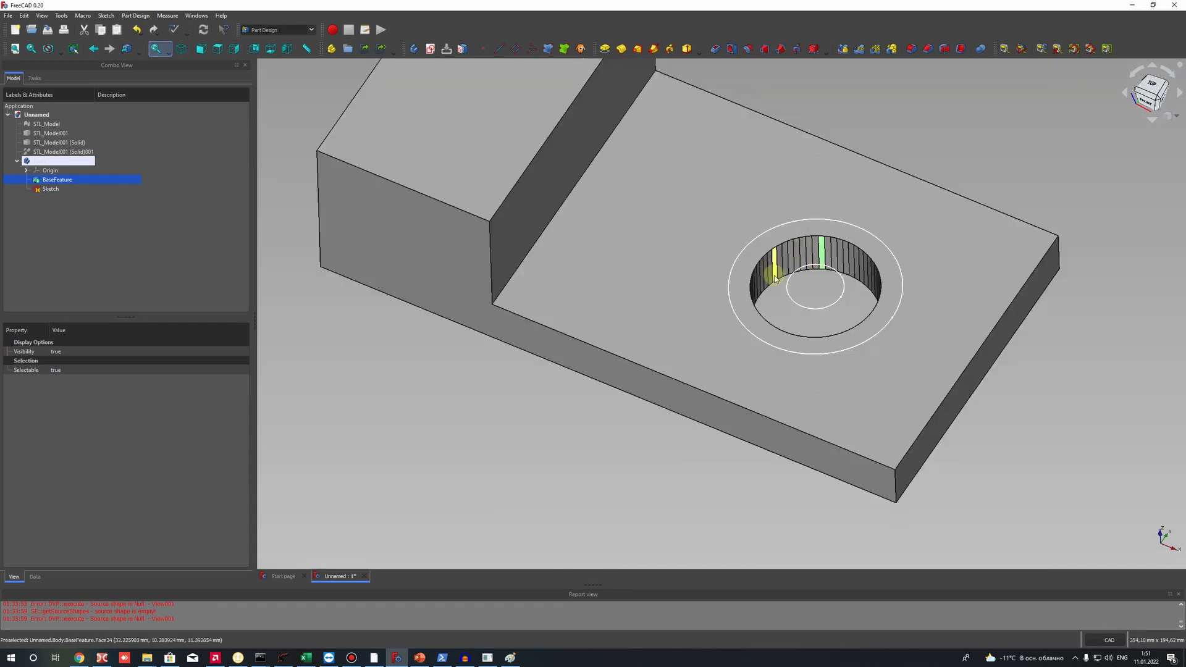
scroll(858, 231, up, 4)
scroll(807, 227, down, 4)
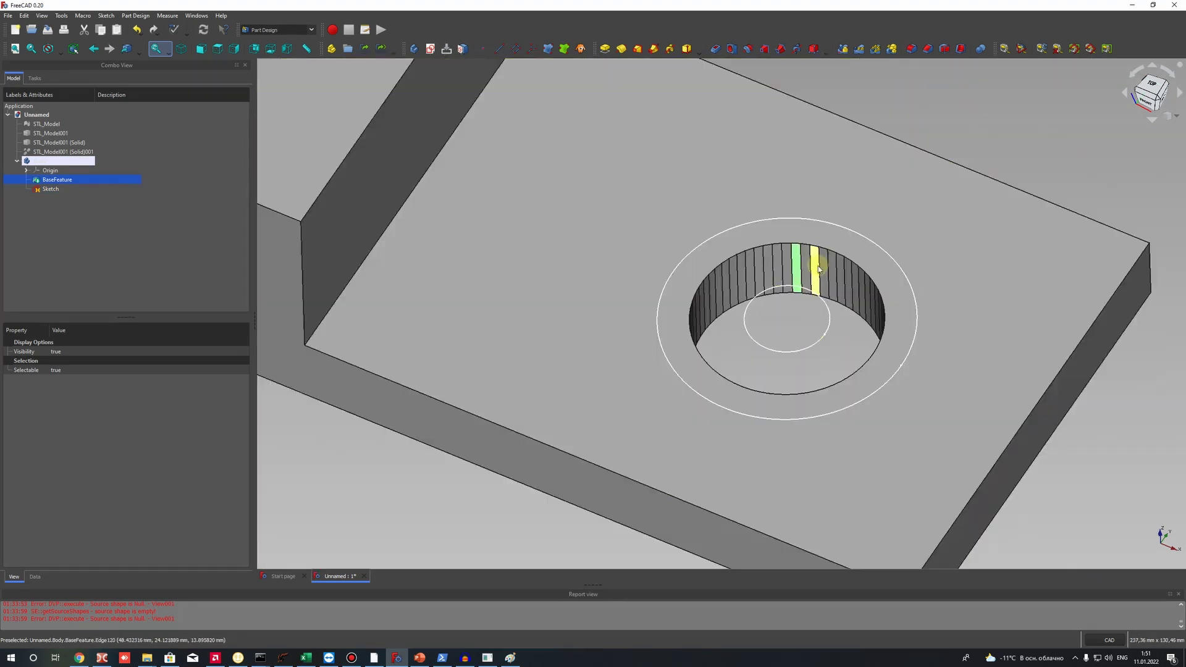
scroll(807, 247, up, 2)
- Start a Pad from the two-circle sketch and reverse its direction so that it extends into the plate
click(46, 188)
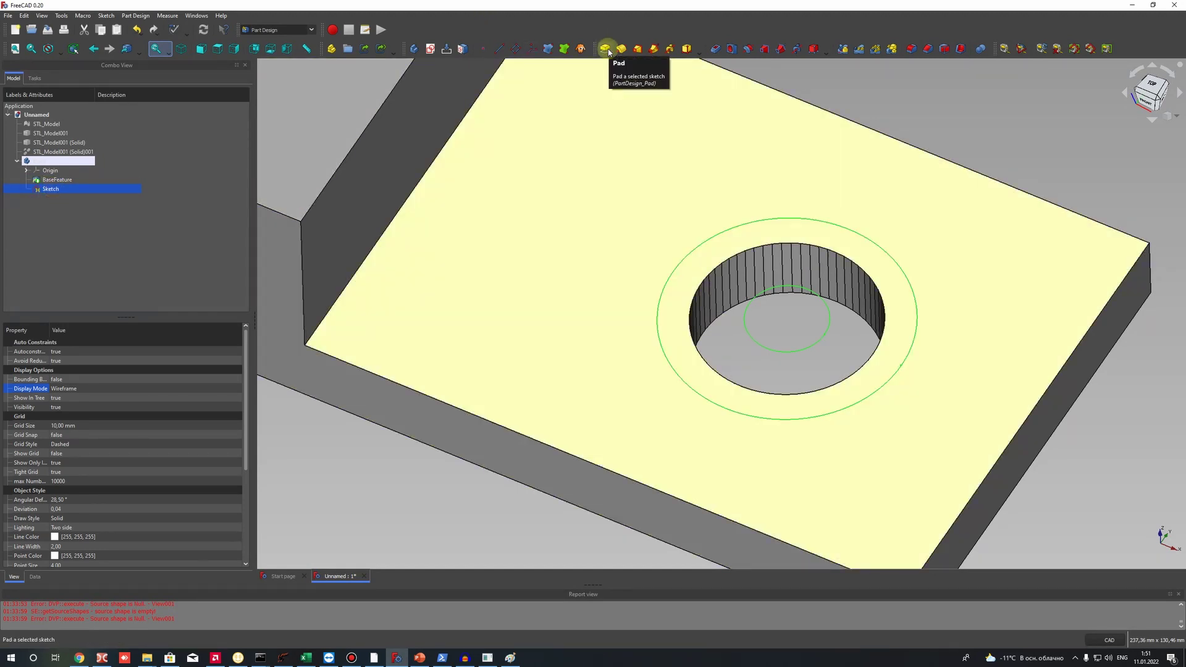
click(606, 48)
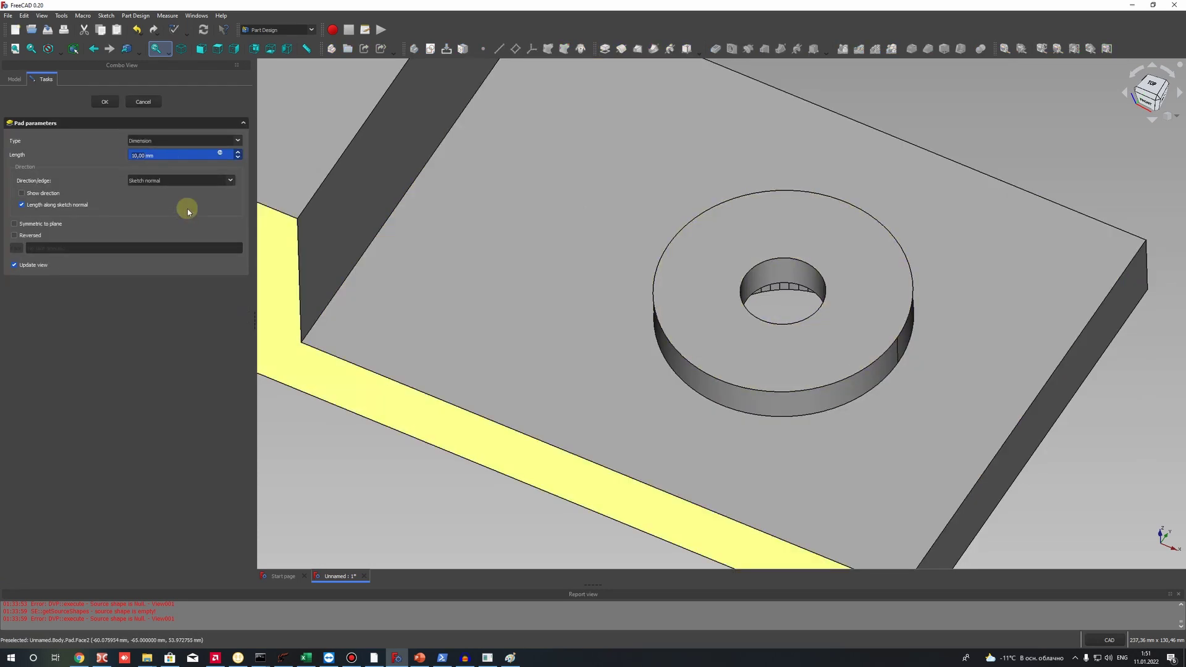
middle_drag(531, 345, 636, 418)
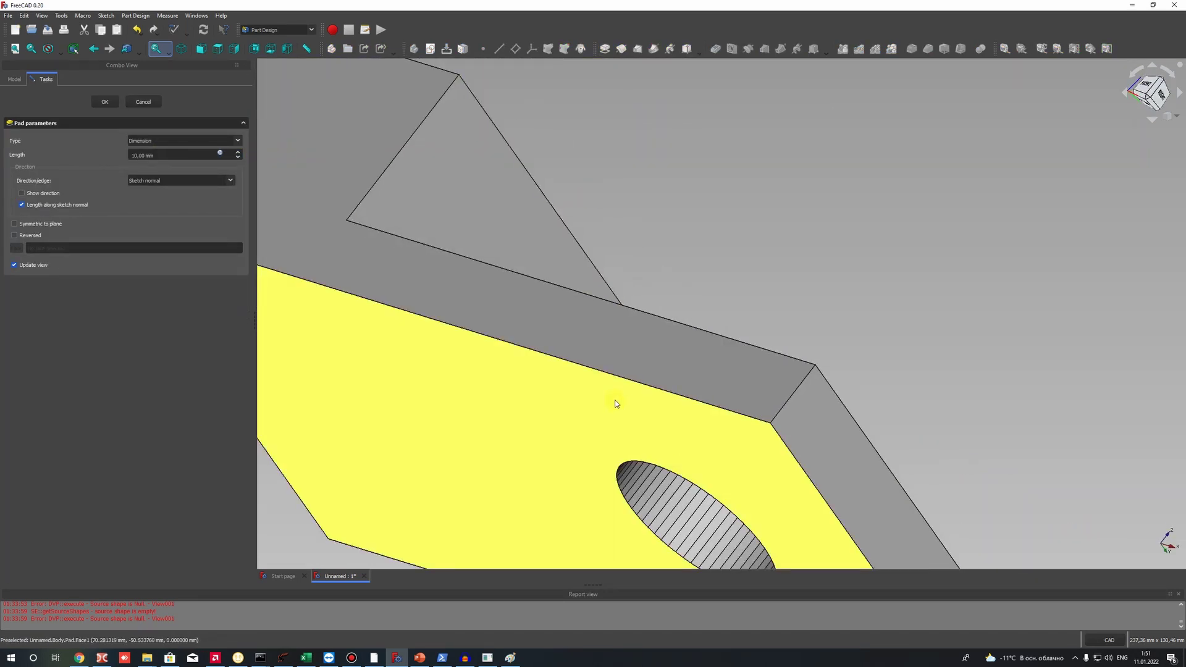
middle_drag(597, 404, 627, 412)
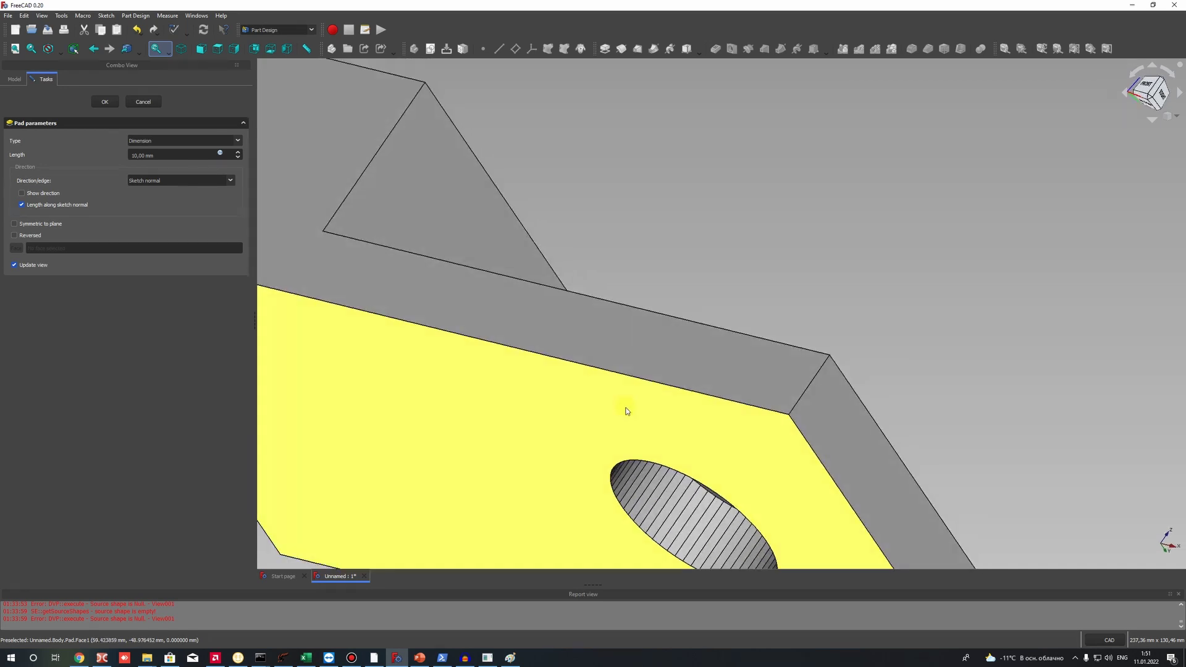
double_click(630, 405)
mouse_move(718, 338)
middle_down()
mouse_move(721, 376)
mouse_move(466, 392)
mouse_move(543, 428)
mouse_move(559, 455)
mouse_move(739, 323)
middle_up()
key(0)
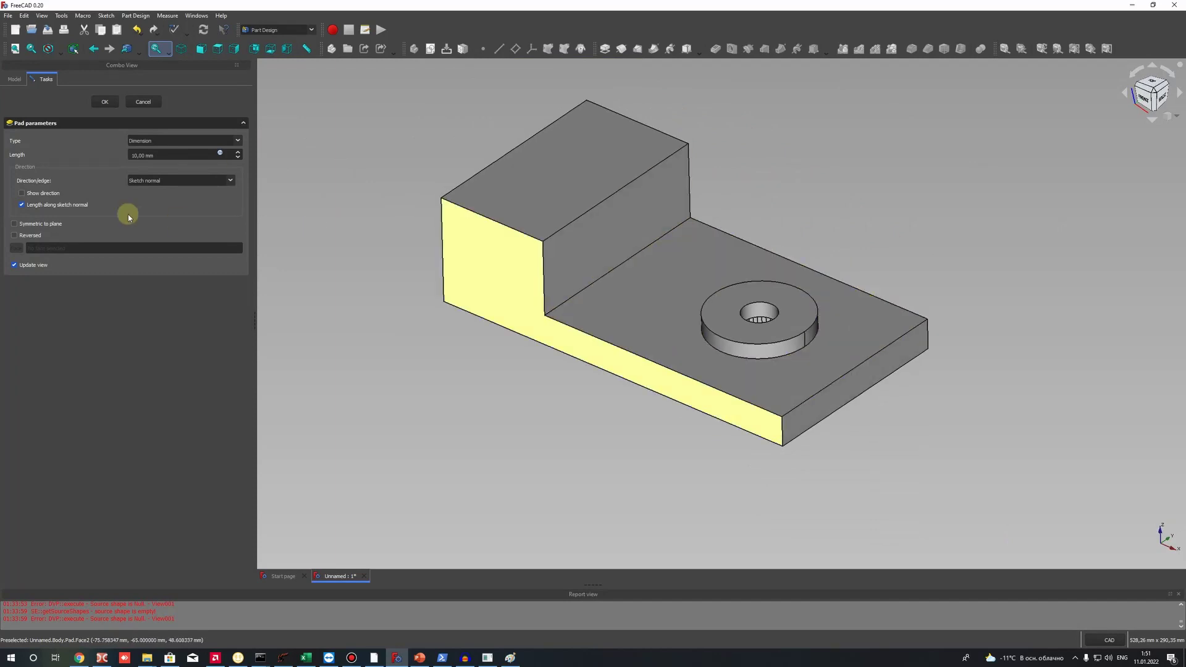
click(14, 235)
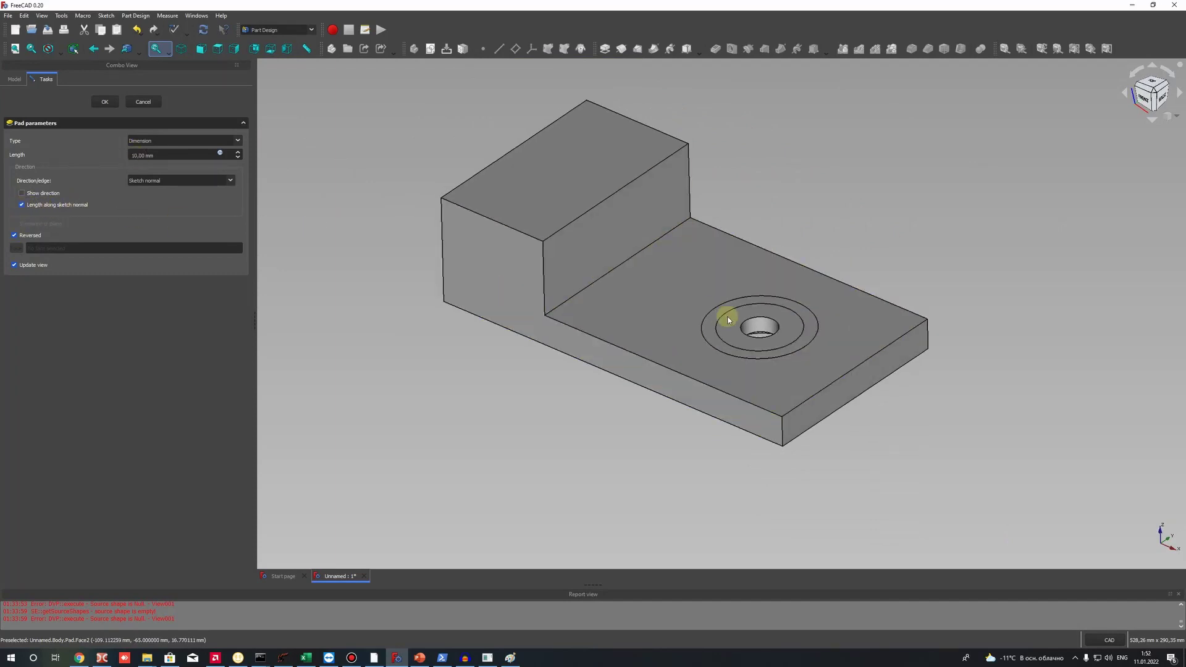
- Inspect from the plate's underside how deep the reversed pad reaches into the faceted hole
middle_drag(802, 425, 868, 299)
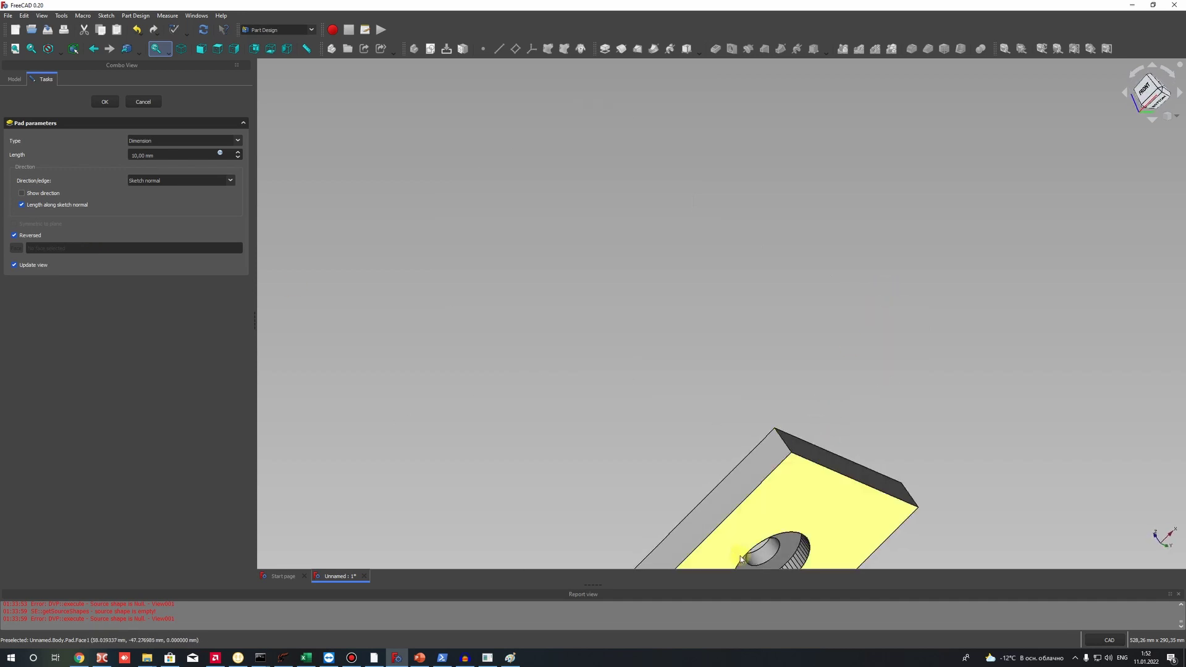
scroll(865, 296, up, 6)
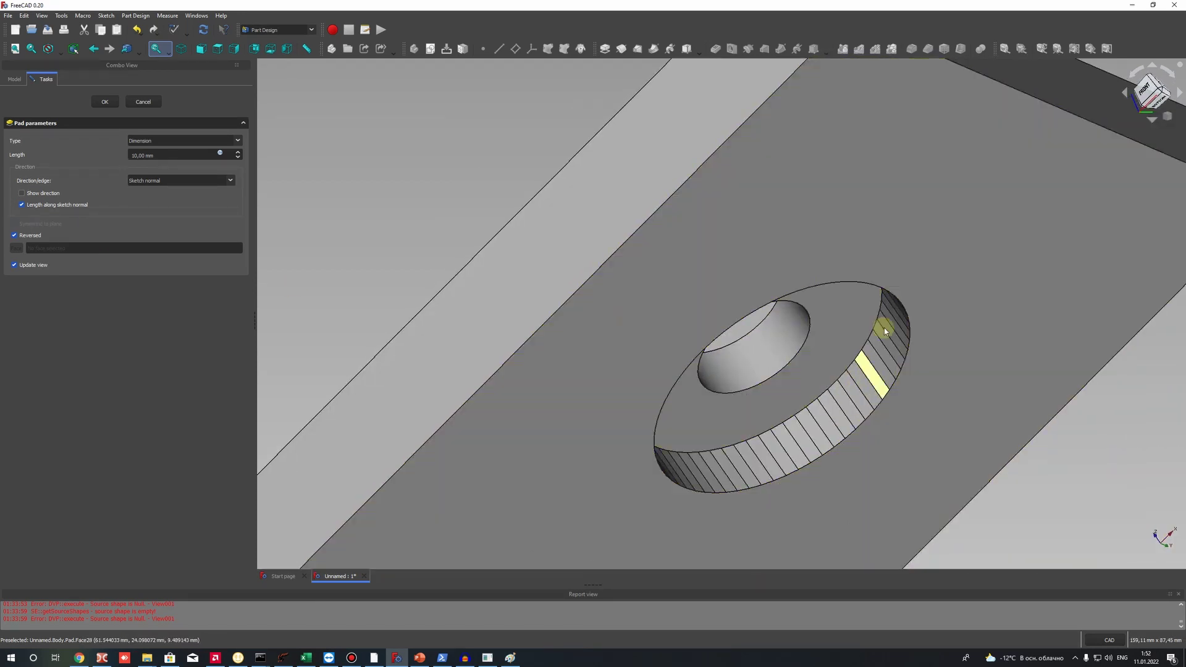
middle_drag(884, 331, 884, 413)
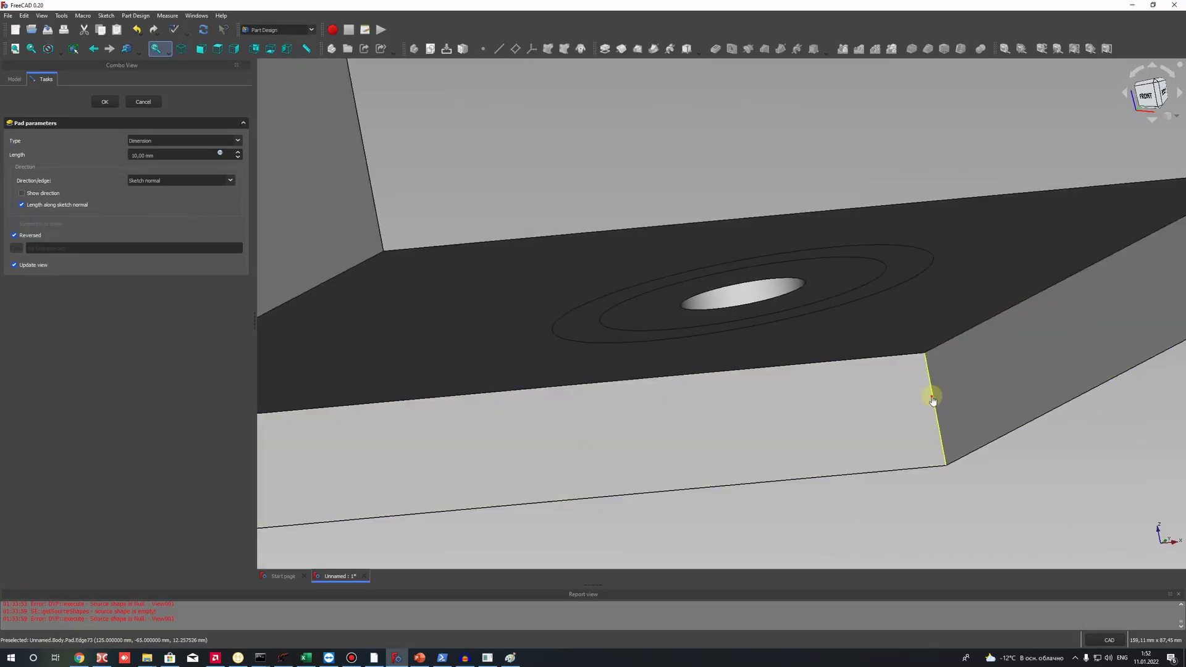
click(932, 399)
middle_drag(754, 409, 830, 440)
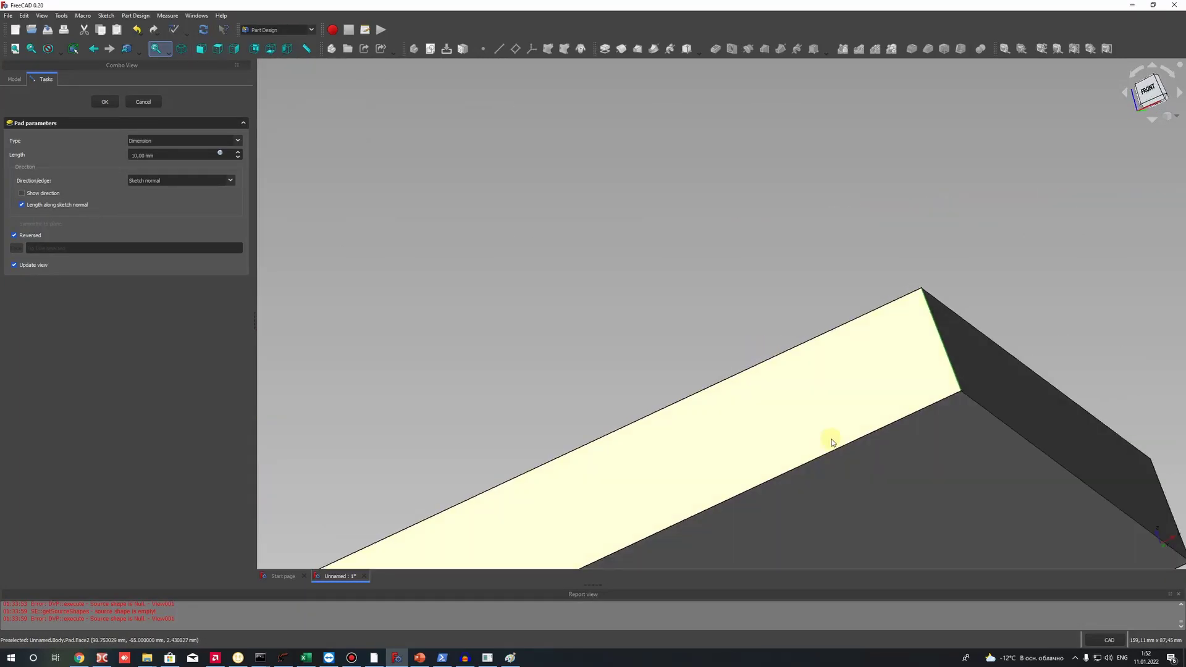
scroll(832, 441, down, 8)
scroll(819, 497, up, 4)
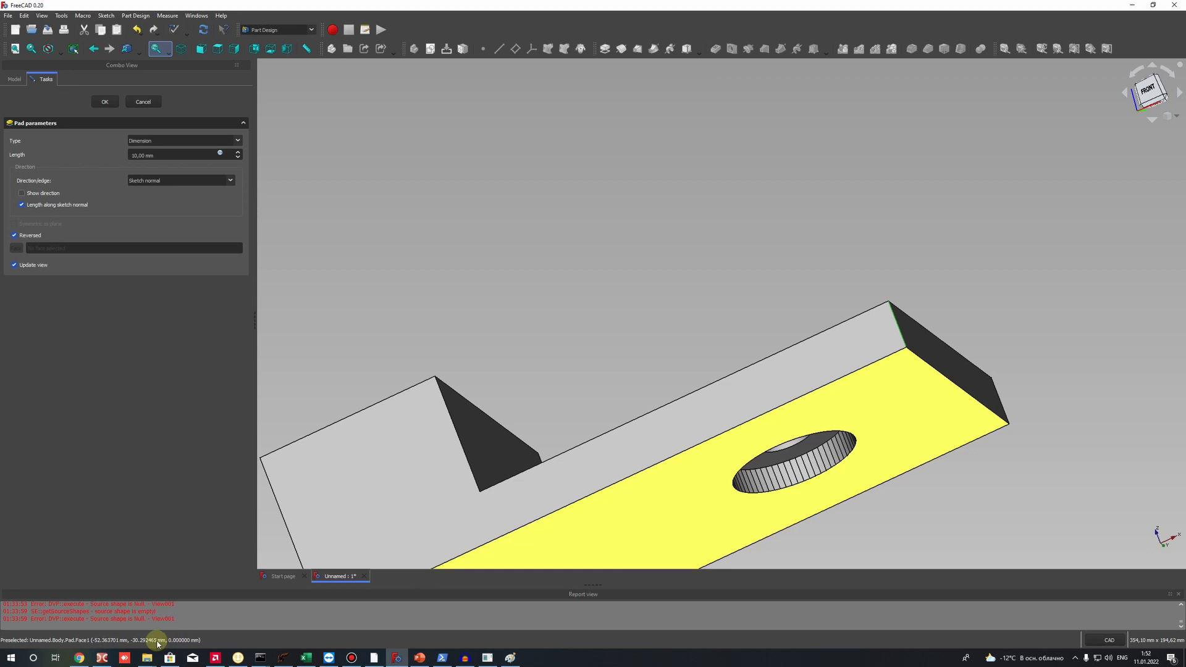
scroll(561, 424, down, 3)
scroll(685, 477, up, 5)
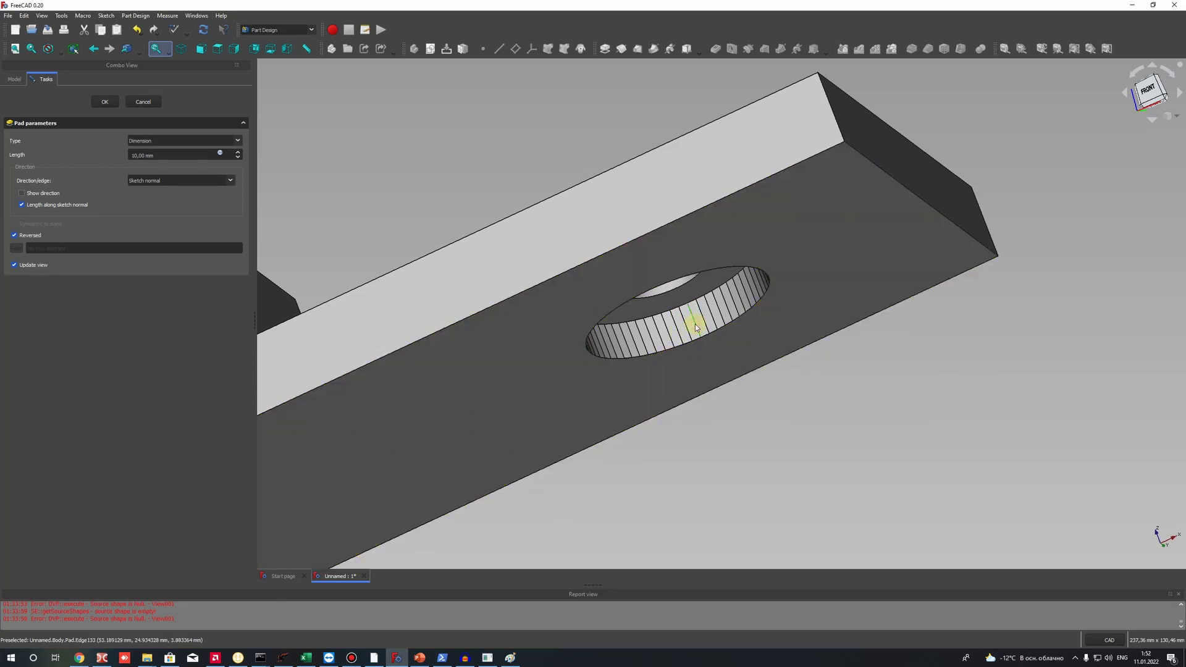
middle_drag(683, 391, 643, 355)
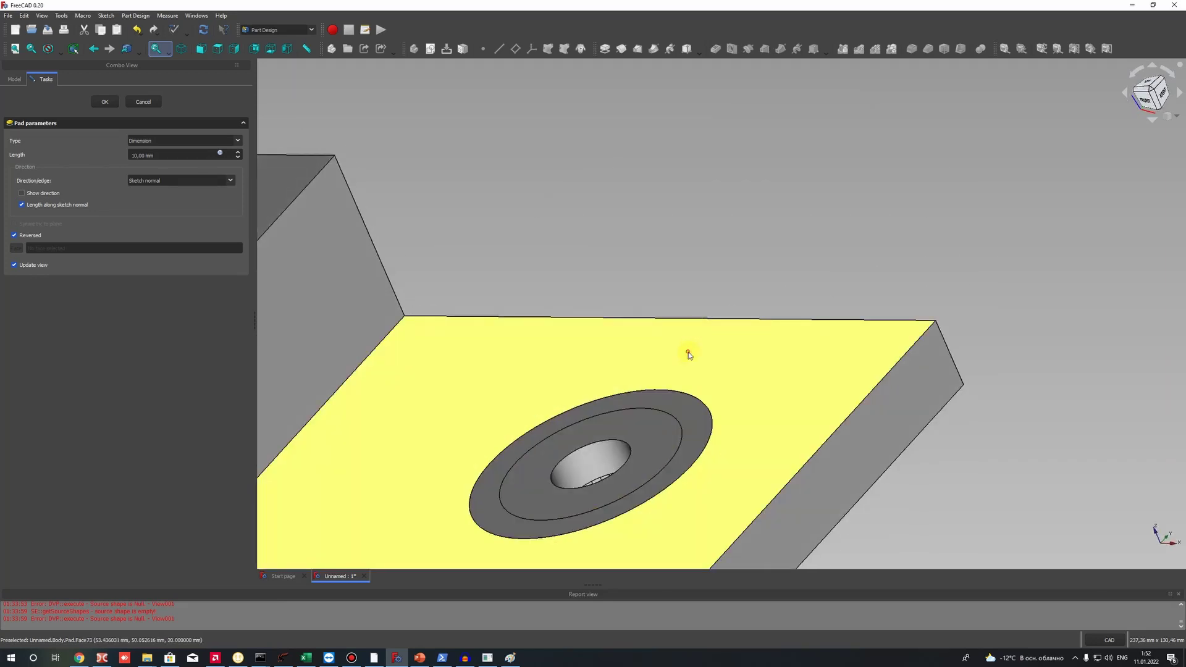
- Compare the Z coordinates of the plate's bottom and top faces to determine its thickness
click(596, 392)
scroll(596, 392, down, 6)
scroll(573, 499, up, 2)
middle_drag(588, 506, 581, 377)
click(581, 378)
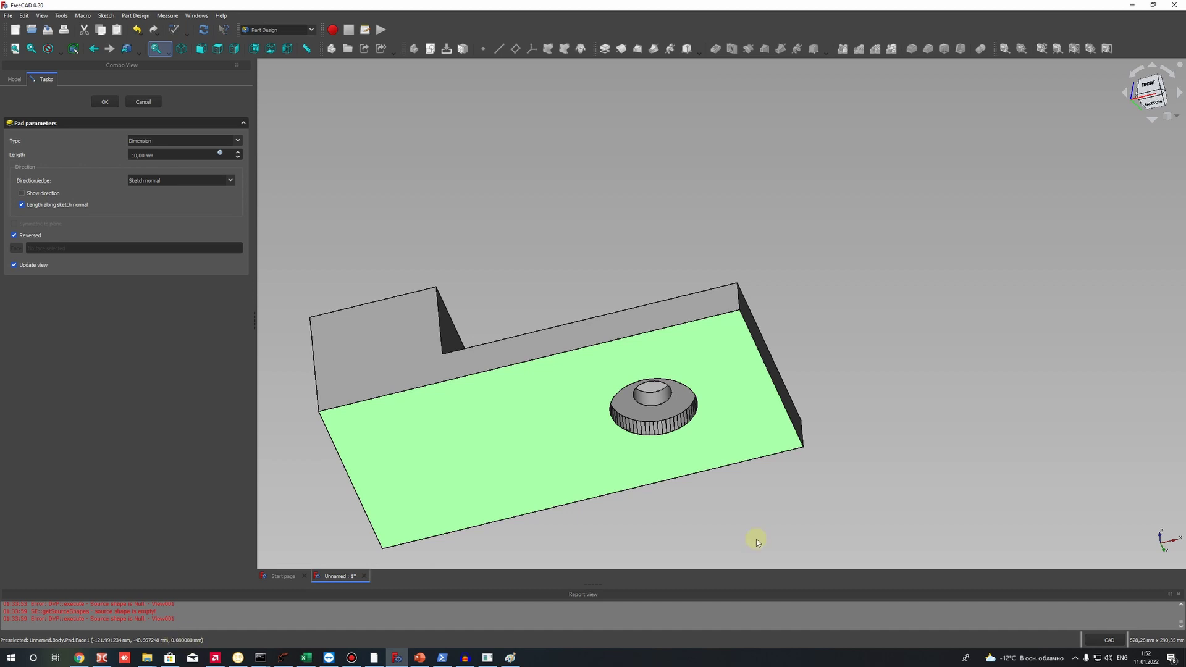
middle_drag(757, 541, 711, 482)
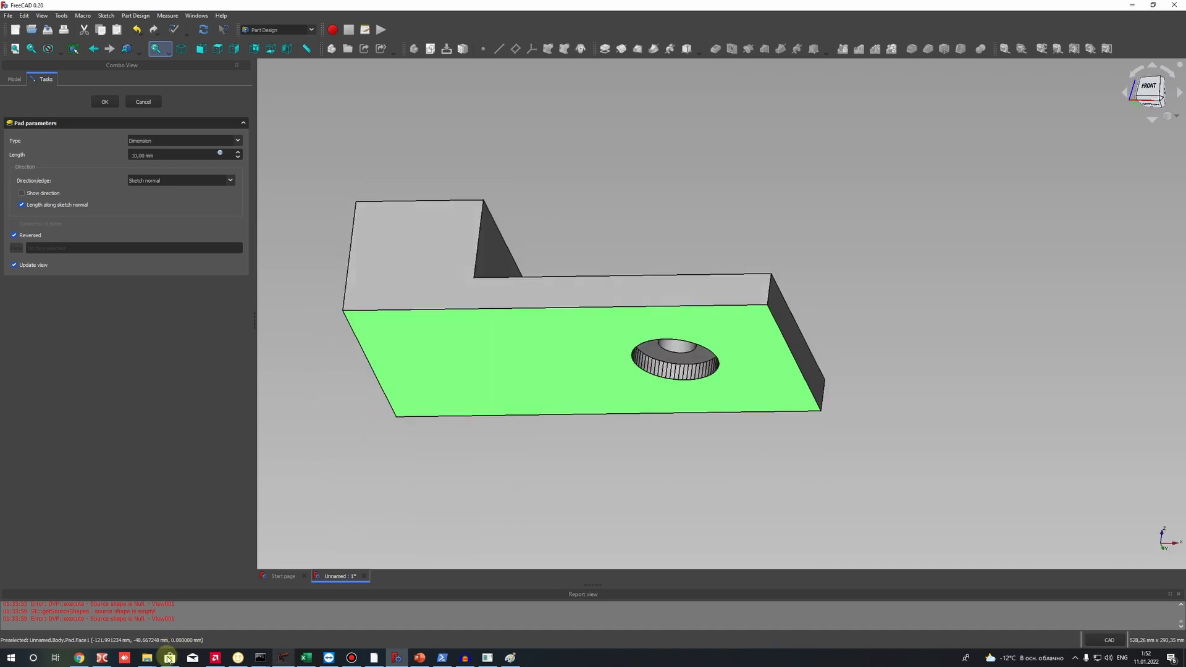
middle_drag(448, 409, 730, 379)
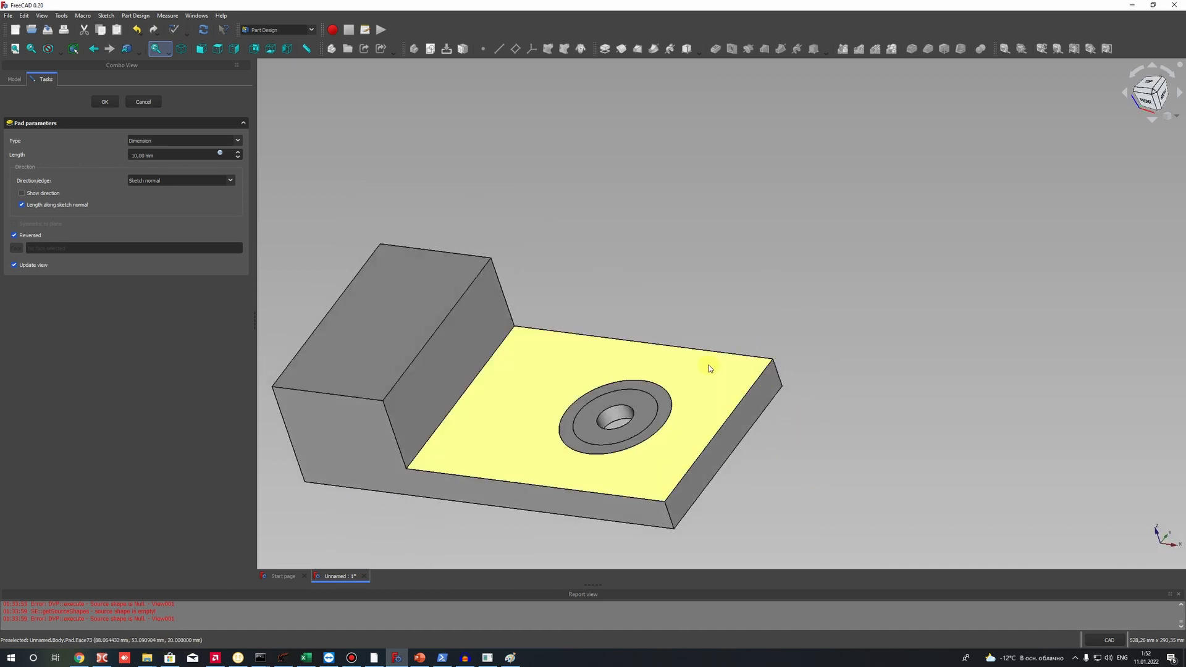
click(709, 366)
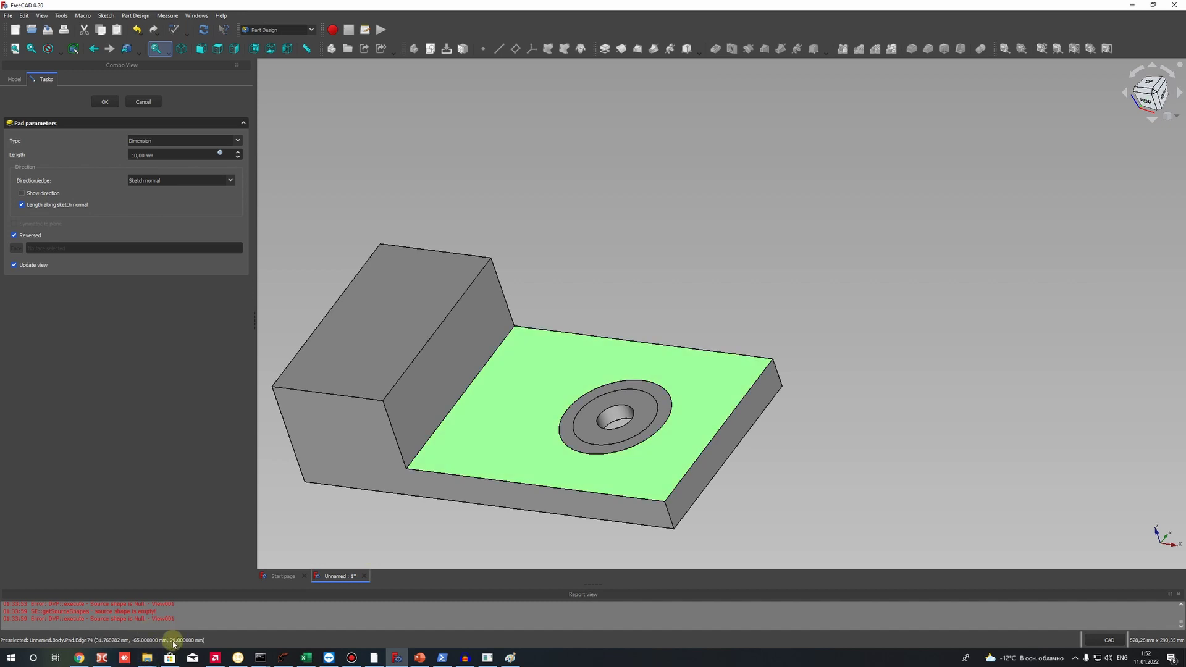
middle_drag(657, 368, 773, 486)
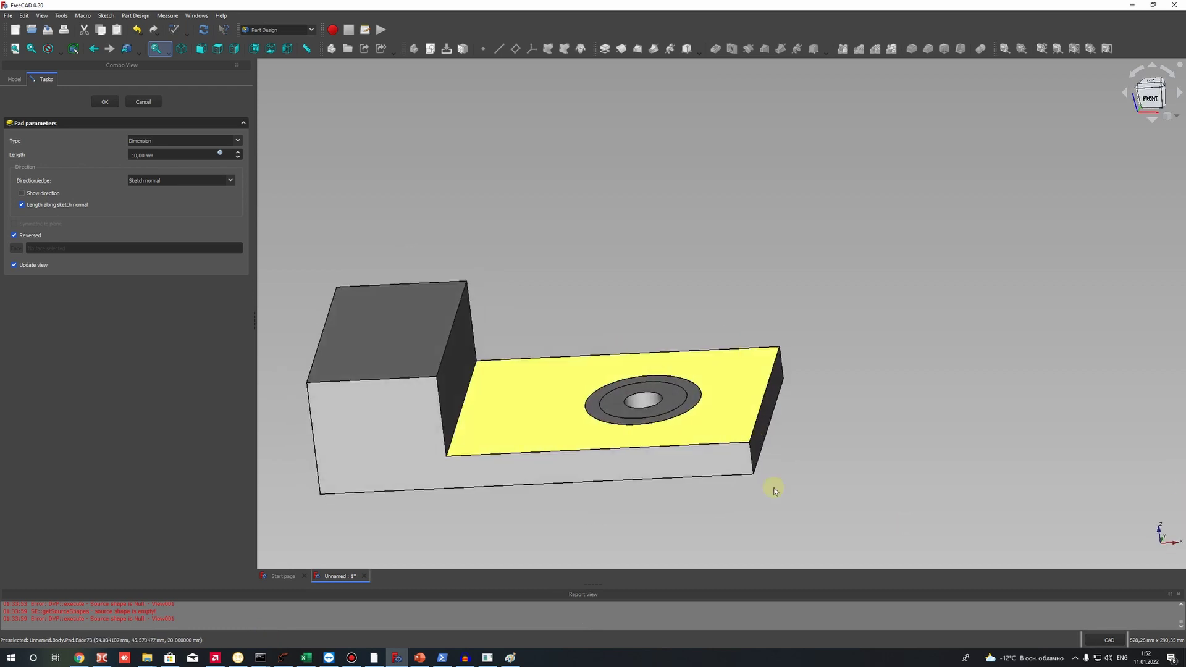
- Check the plate's thickness by reading coordinates at both ends of its vertical corner edge, and view the remaining recess underneath
scroll(773, 487, up, 8)
click(652, 320)
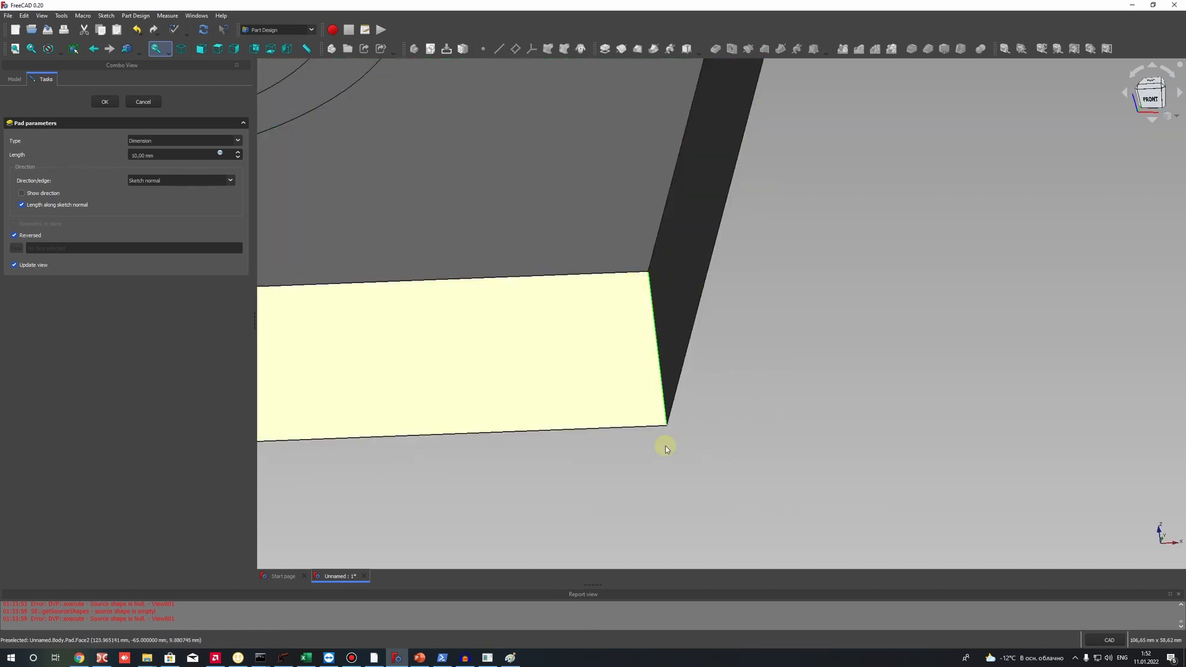
click(735, 336)
click(638, 301)
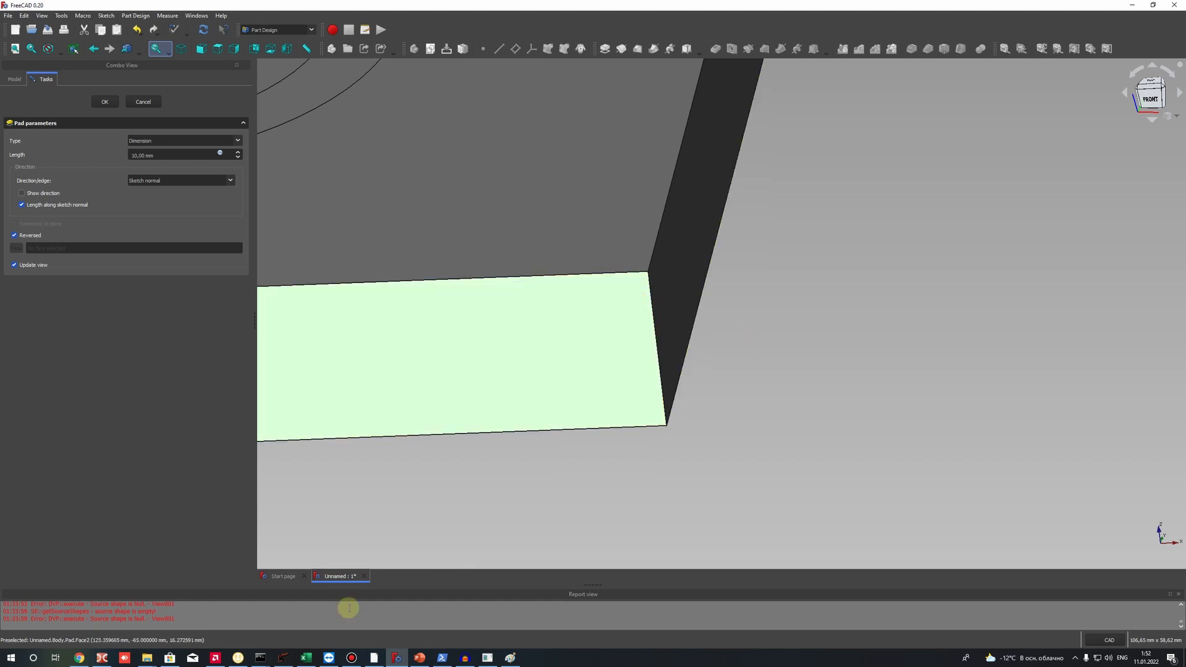
click(522, 460)
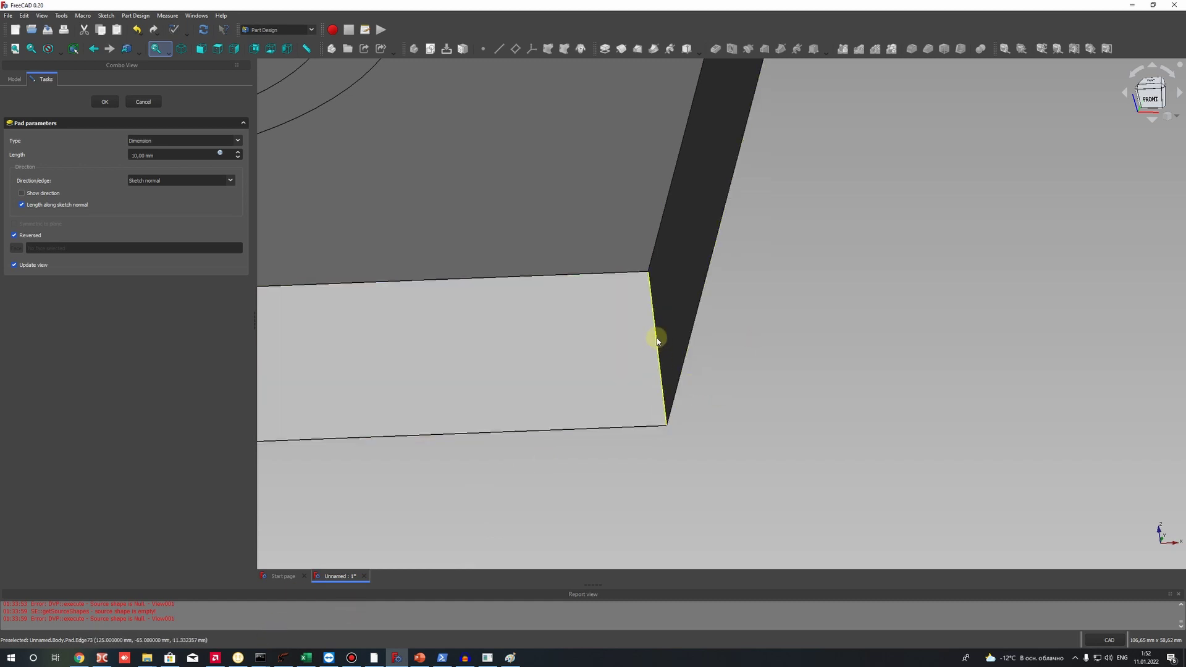
click(645, 272)
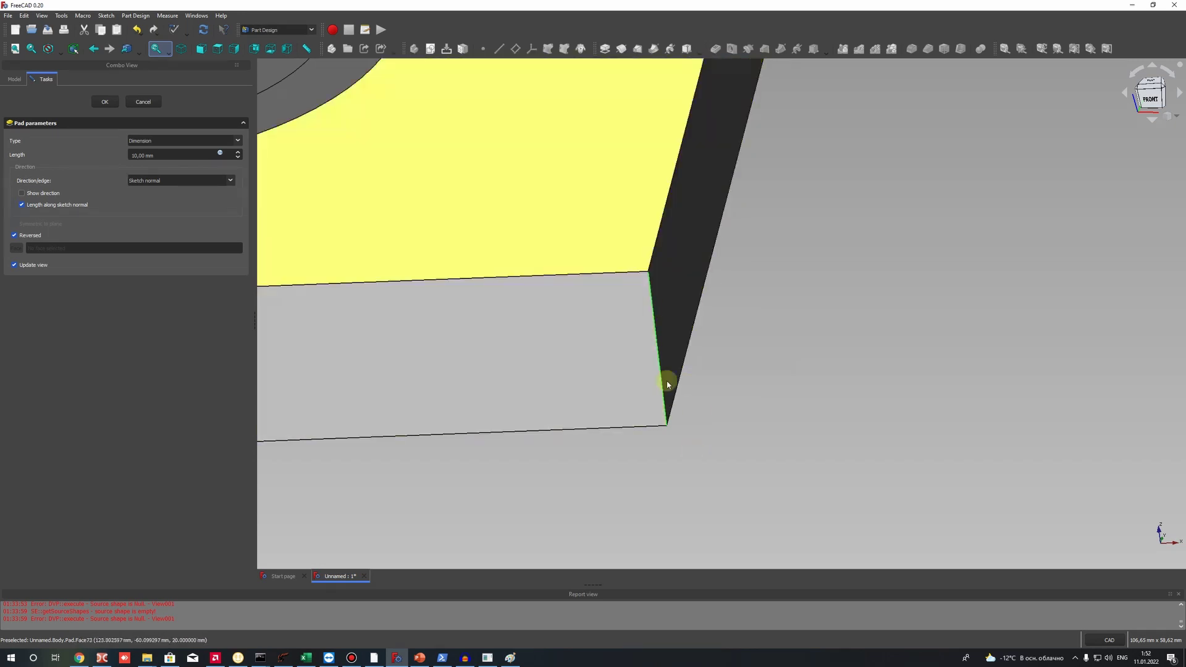
scroll(673, 307, down, 5)
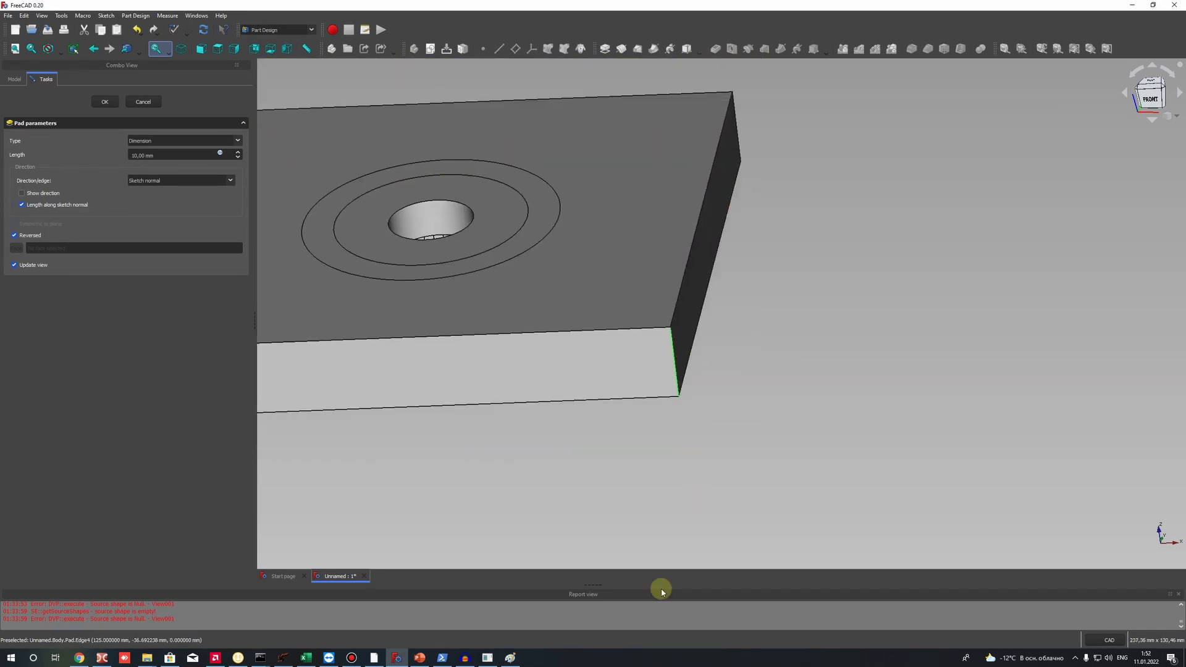
middle_drag(531, 240, 575, 277)
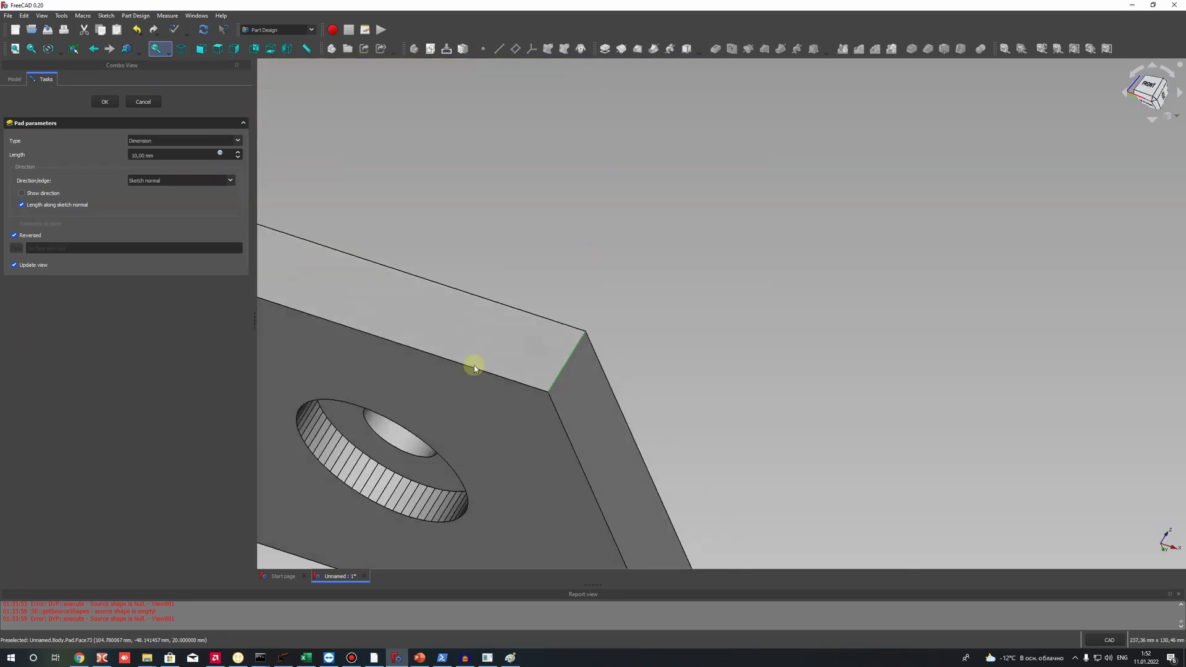
- Set the pad length to 20 mm and finish the Pad
triple_click(136, 155)
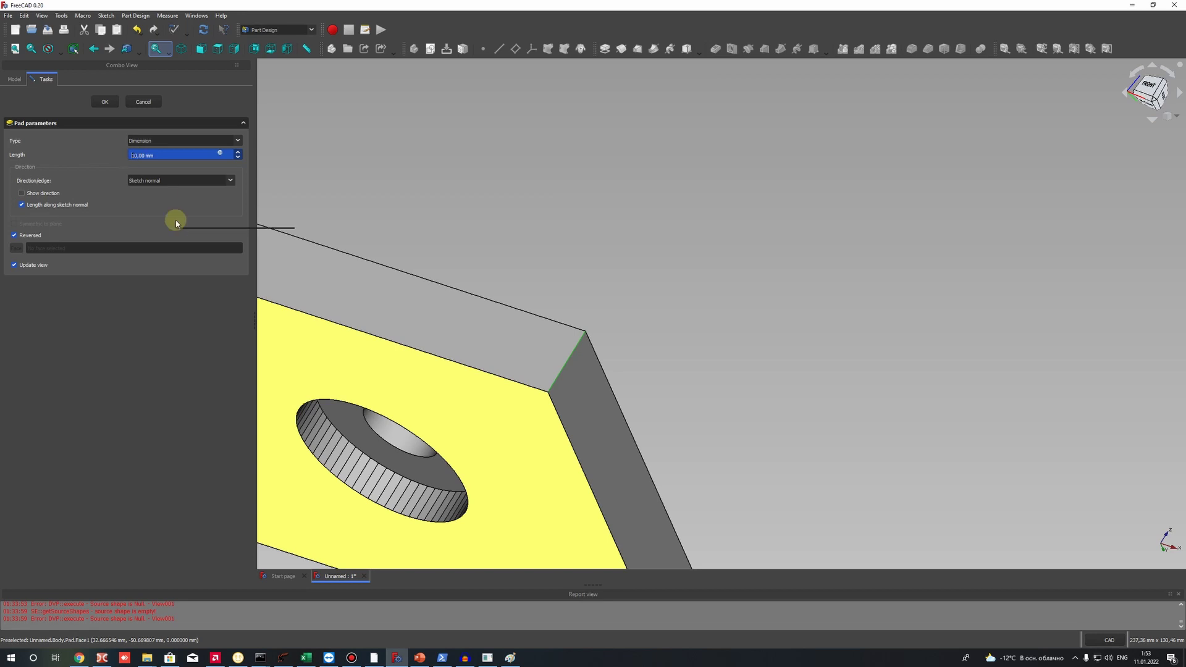
text(2)
click(106, 102)
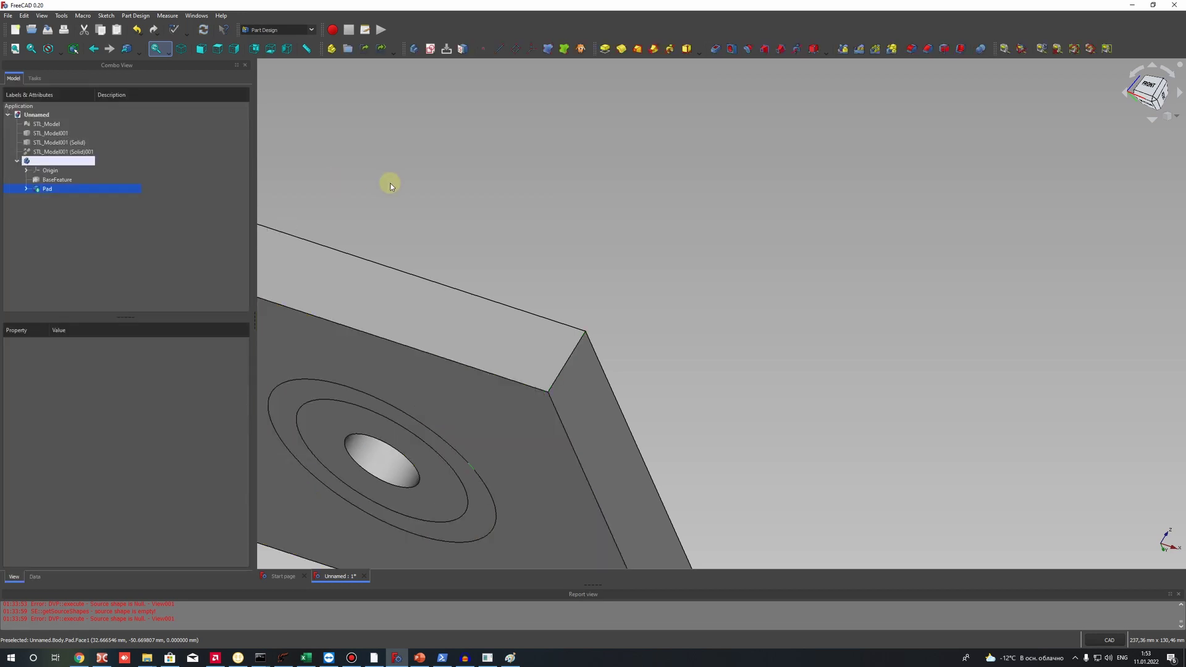
- Inspect the finished pad around the hole from both the underside and the top of the plate
middle_drag(448, 241, 617, 396)
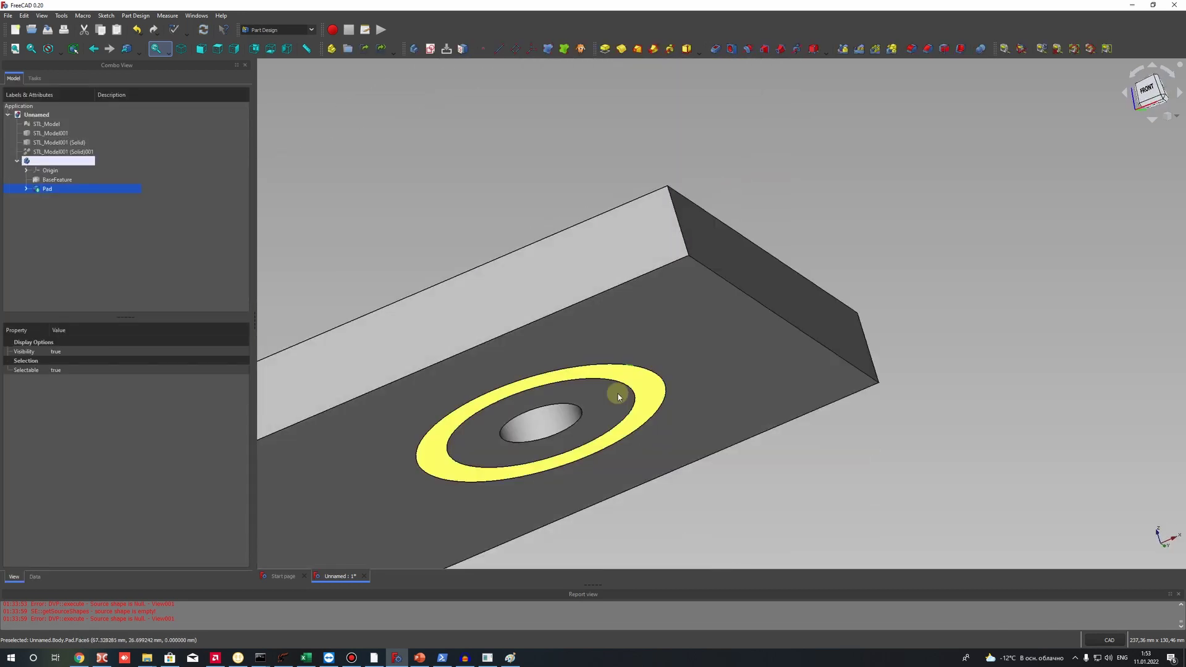
scroll(638, 372, up, 10)
scroll(654, 300, down, 10)
middle_drag(793, 254, 626, 468)
scroll(626, 467, down, 2)
scroll(679, 241, up, 2)
middle_drag(645, 323, 675, 299)
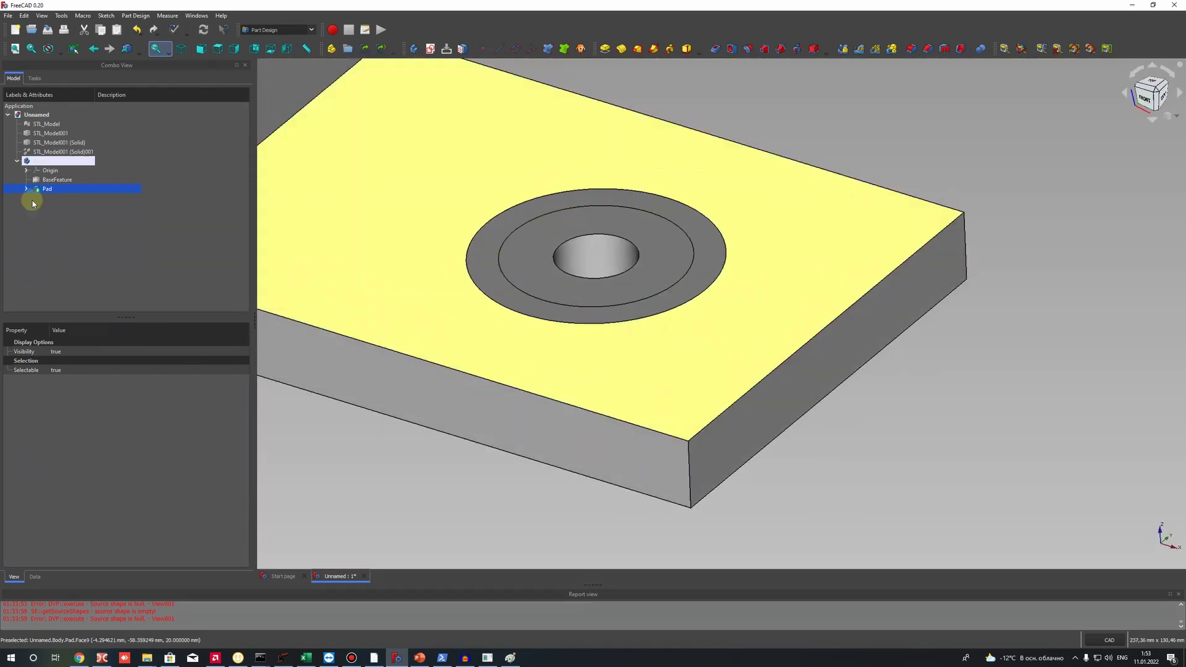
- Set the Pad's Refine property to true to merge its coplanar faces with the plate, and inspect the round hole
click(29, 189)
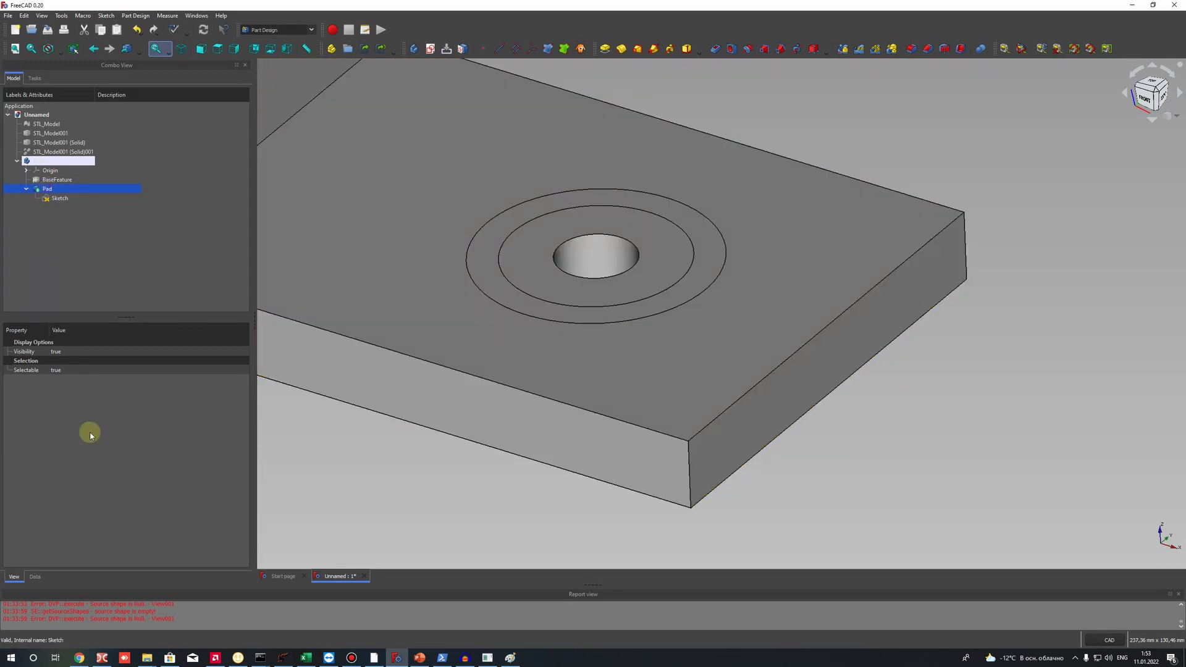
click(35, 577)
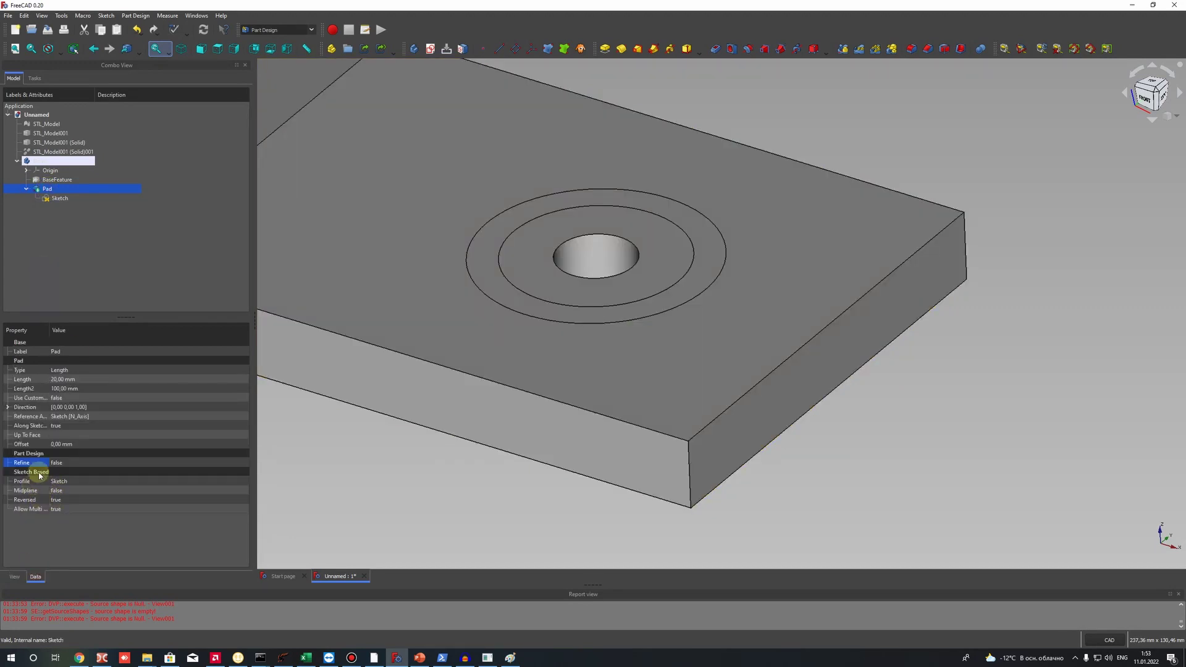
click(61, 464)
click(62, 478)
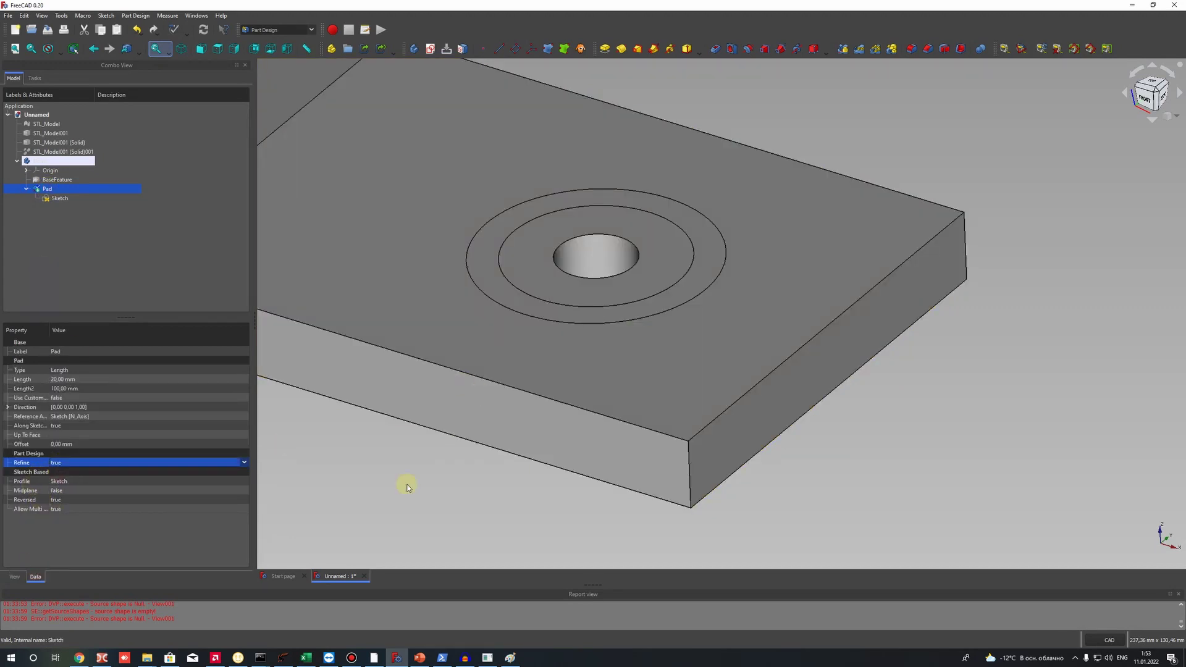
click(409, 499)
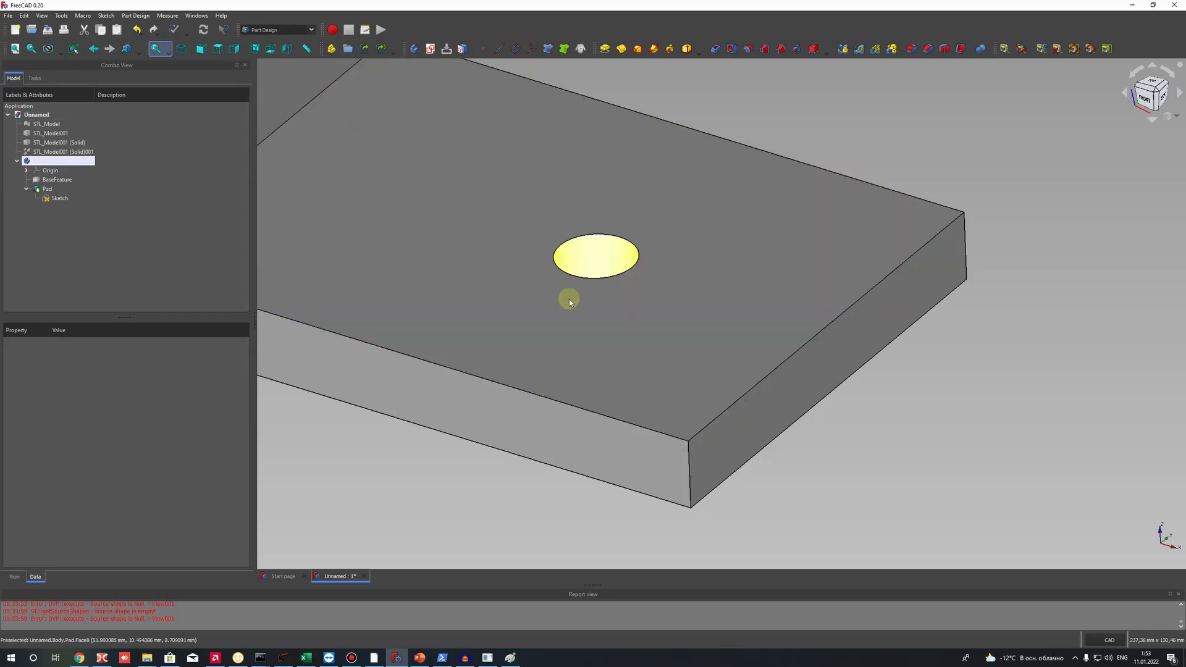
middle_drag(568, 297, 699, 299)
scroll(700, 299, up, 6)
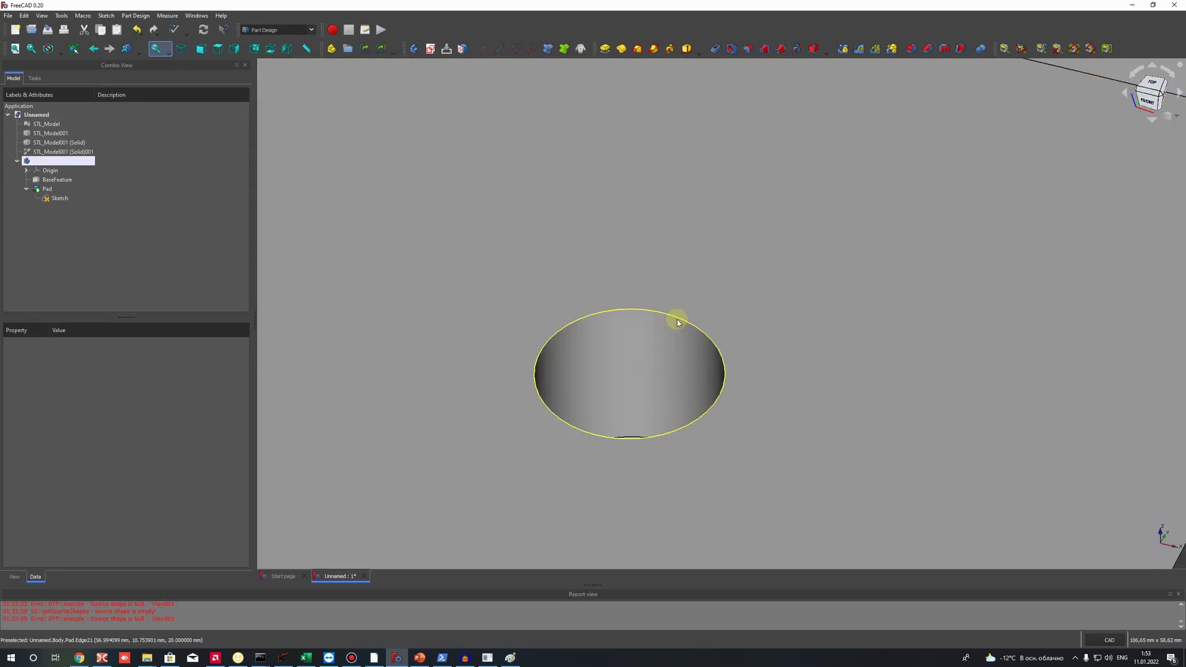
- Start a new sketch on the top face of the plate around the hole
scroll(685, 284, down, 5)
click(693, 246)
scroll(673, 271, down, 3)
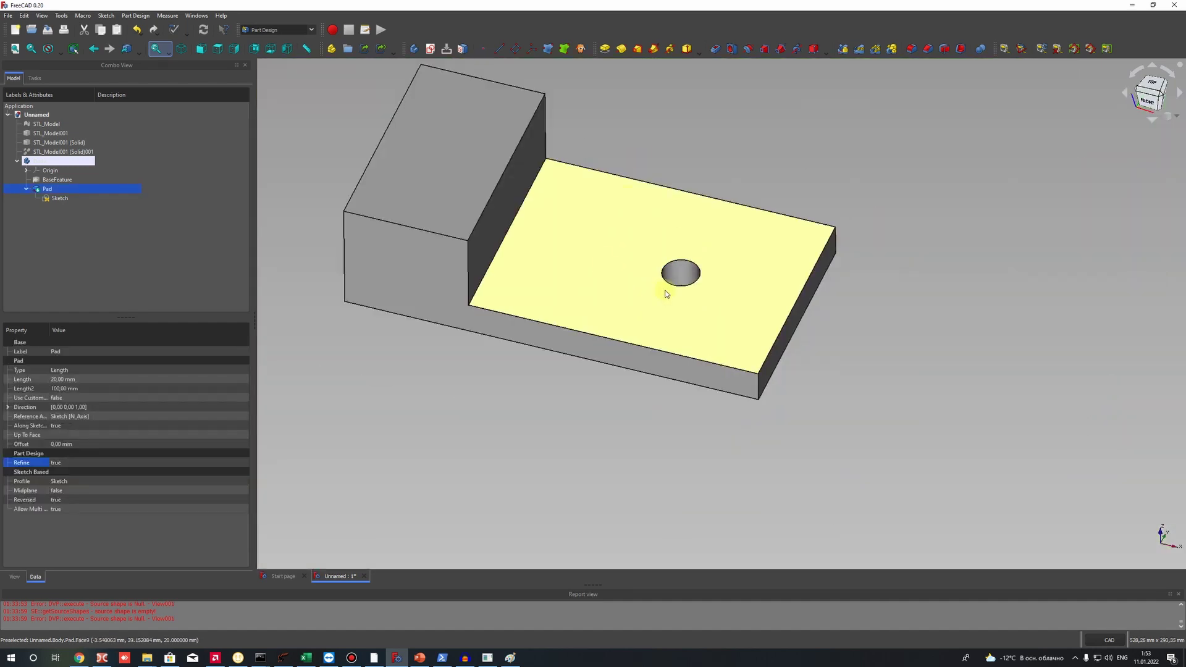
click(432, 49)
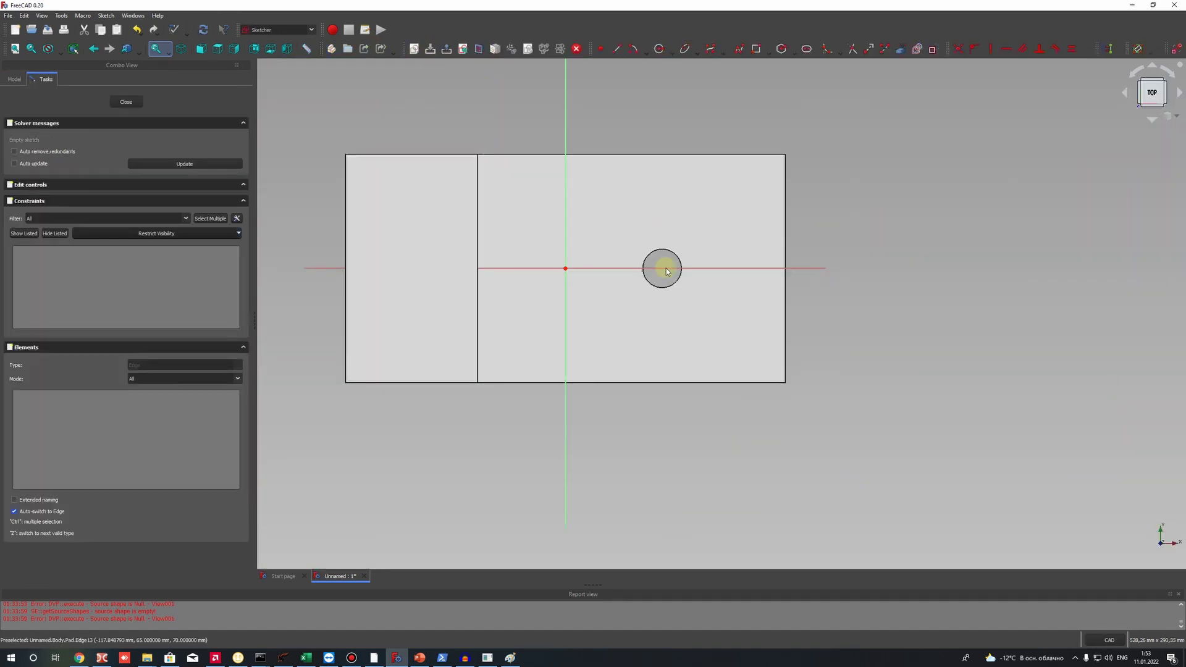
- Link the round hole's top edge into the sketch as external geometry
scroll(664, 267, up, 4)
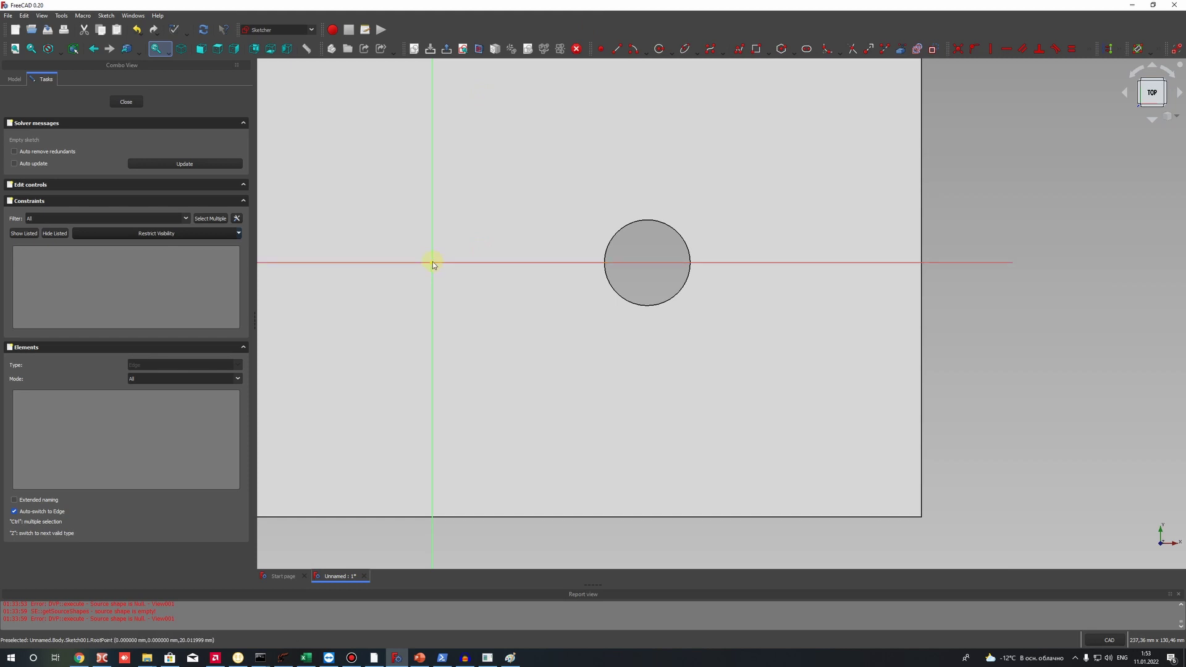
scroll(614, 299, down, 5)
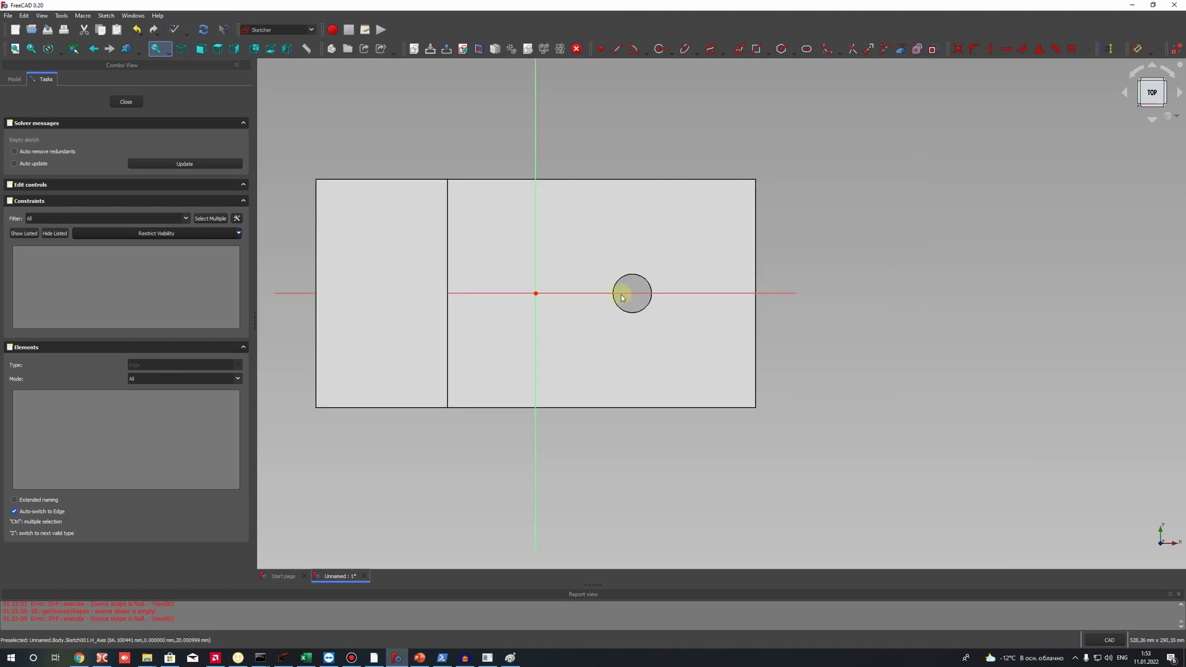
scroll(621, 298, up, 4)
scroll(604, 290, up, 2)
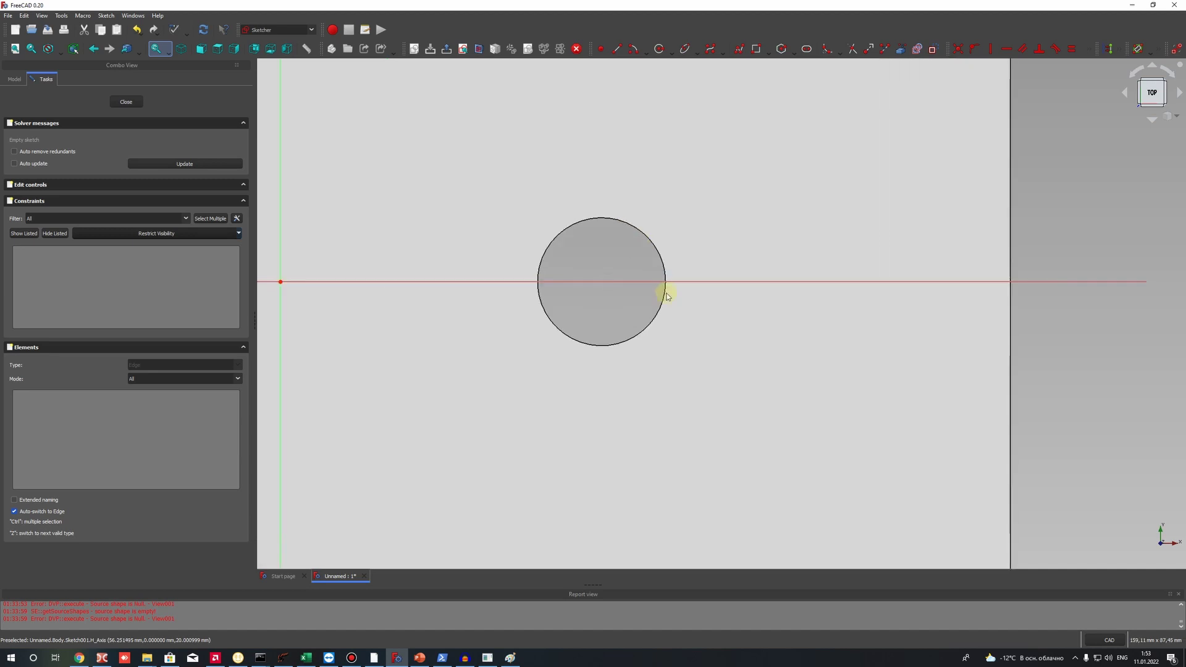
click(900, 47)
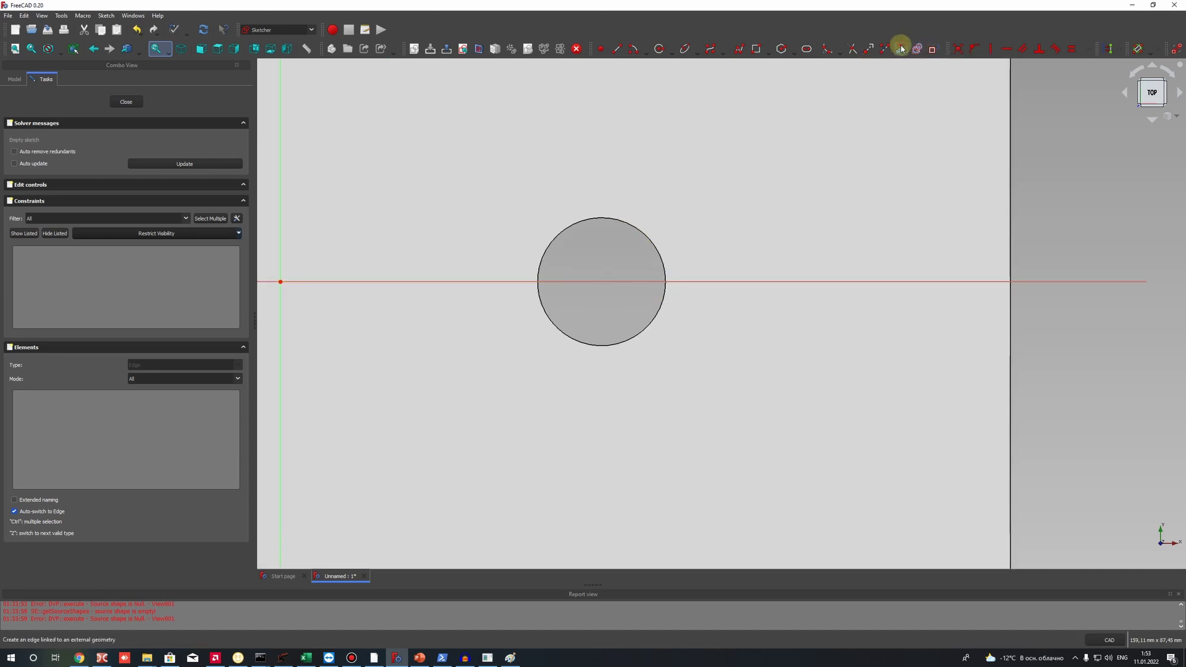
click(656, 250)
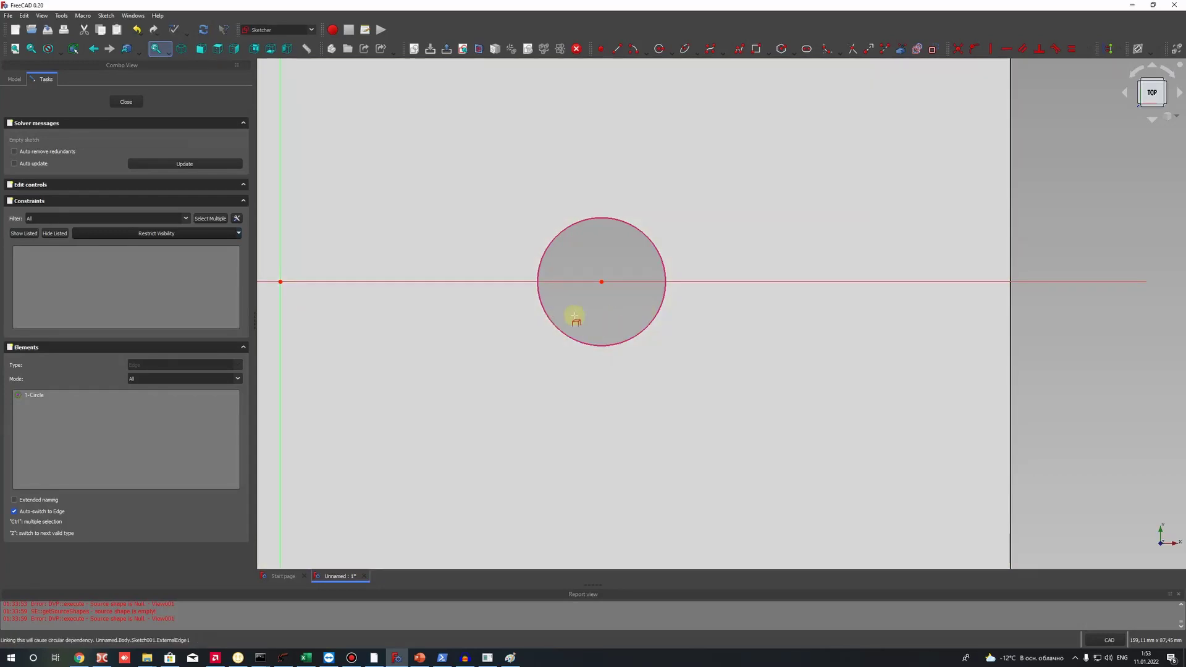
- Examine the linked hole edge and the hole wall from a tilted view of the sketch
scroll(626, 238, up, 2)
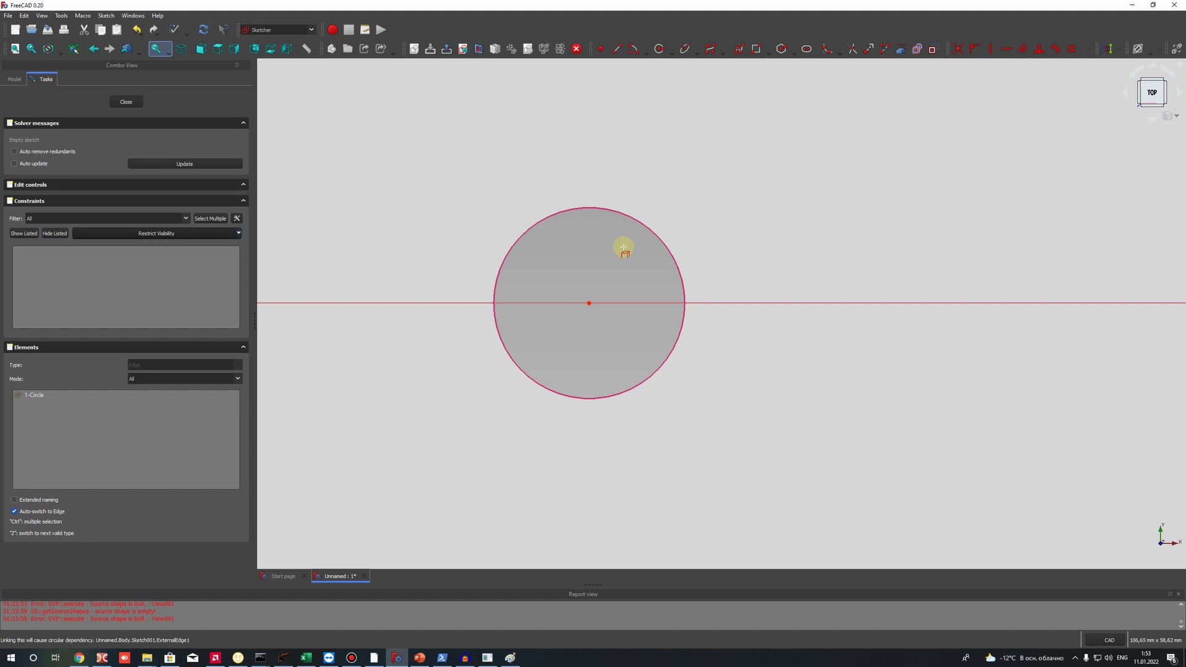
scroll(624, 247, down, 2)
mouse_move(643, 266)
middle_down()
mouse_move(651, 194)
mouse_move(624, 176)
mouse_move(640, 253)
mouse_move(623, 266)
middle_up()
scroll(618, 290, up, 4)
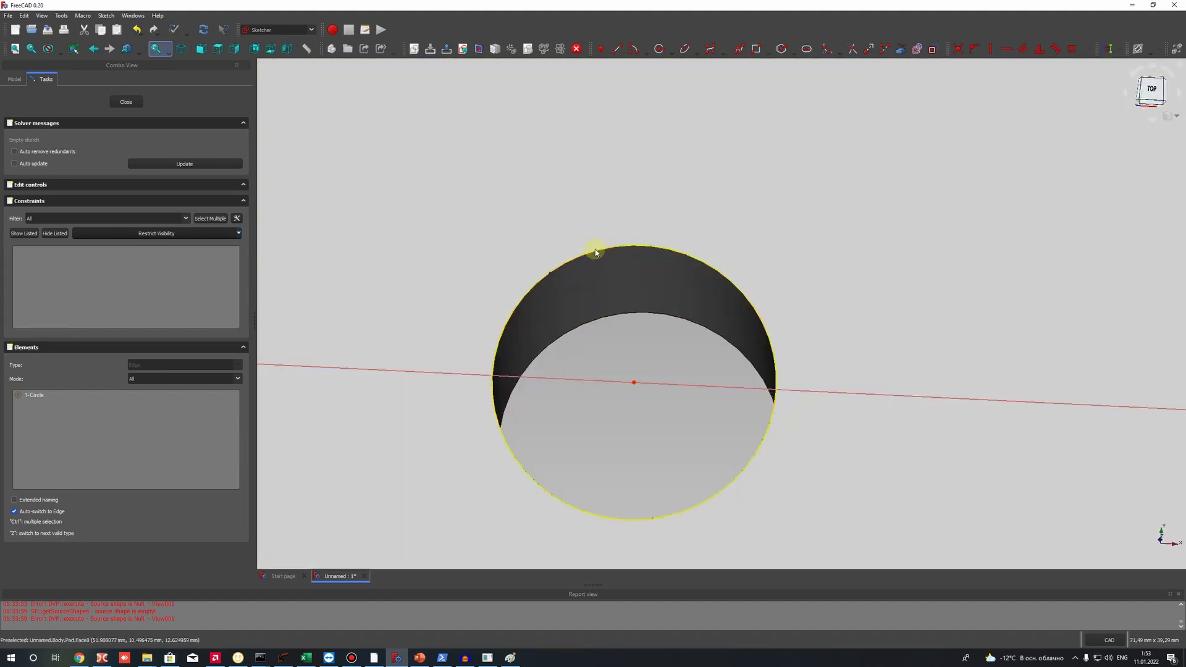
click(598, 263)
click(613, 339)
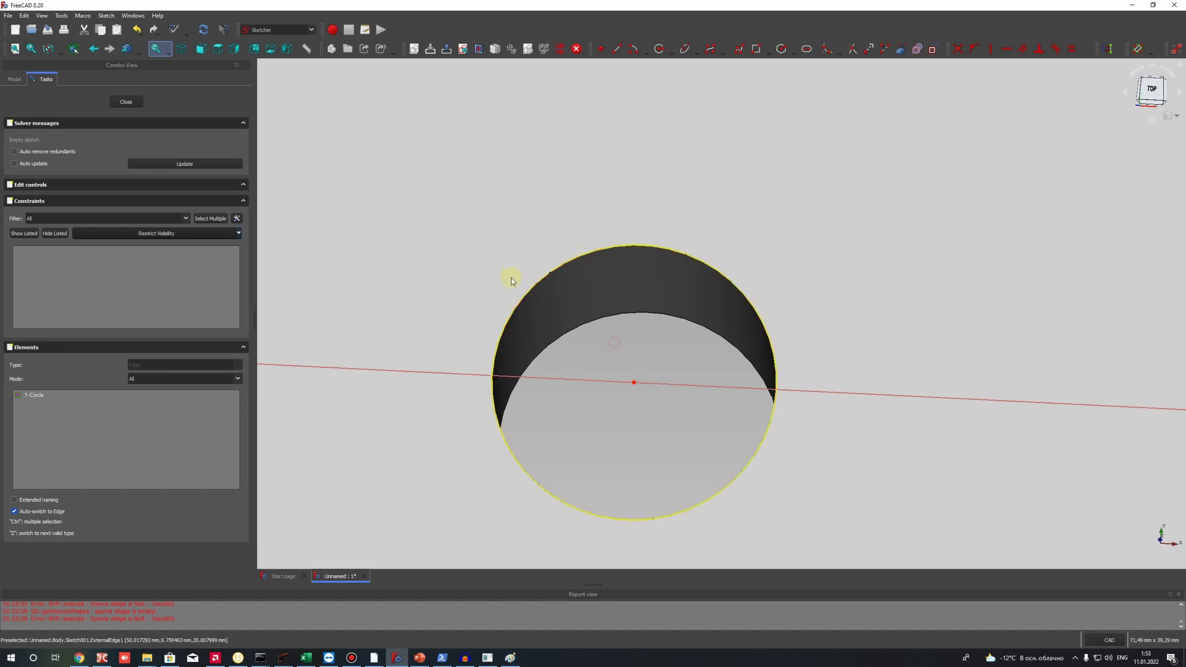
click(522, 294)
click(610, 325)
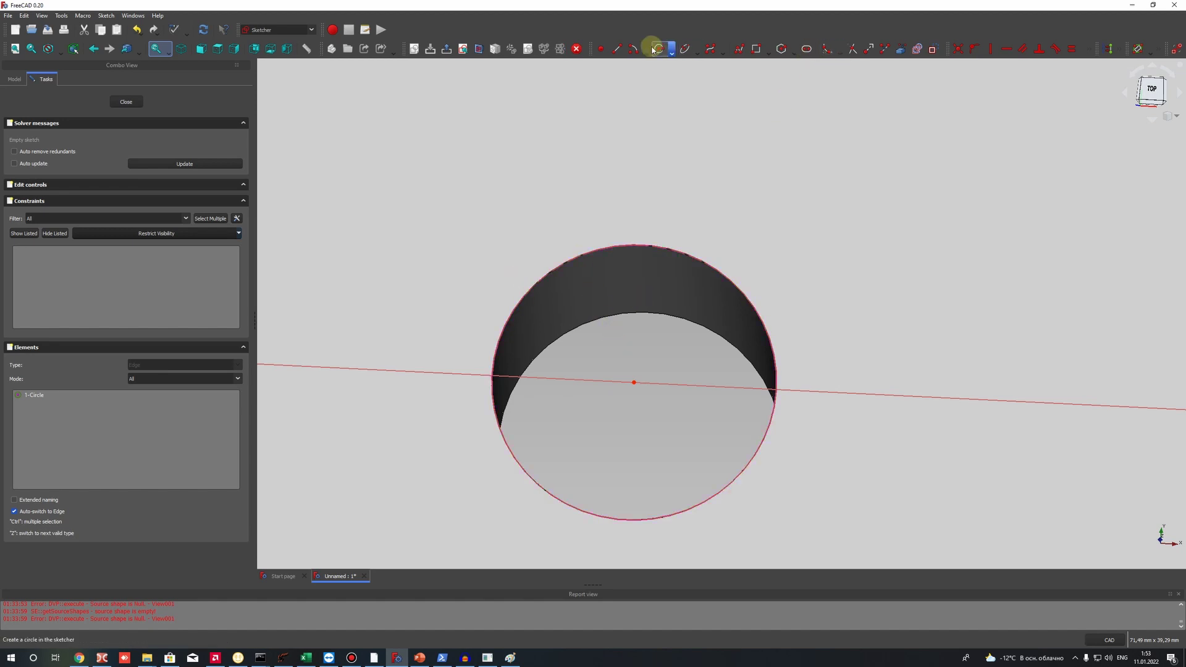
- Draw a center-and-rim-point circle of about 25 mm radius on the linked hole's center
click(672, 50)
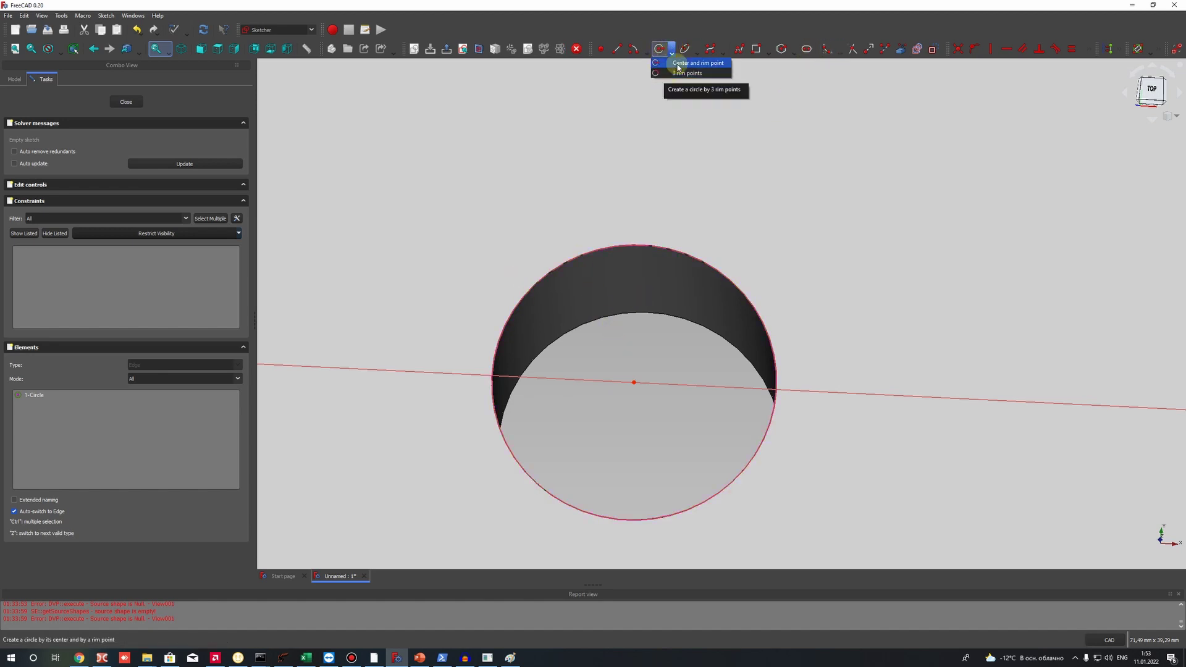
click(677, 64)
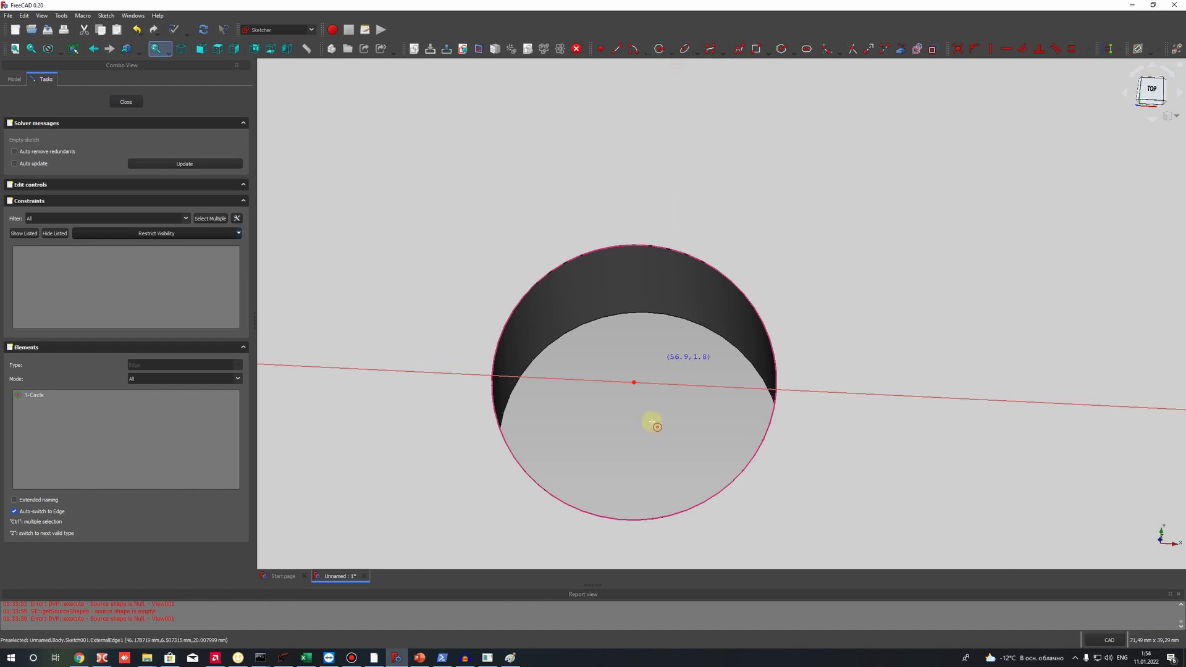
click(631, 385)
scroll(702, 384, down, 5)
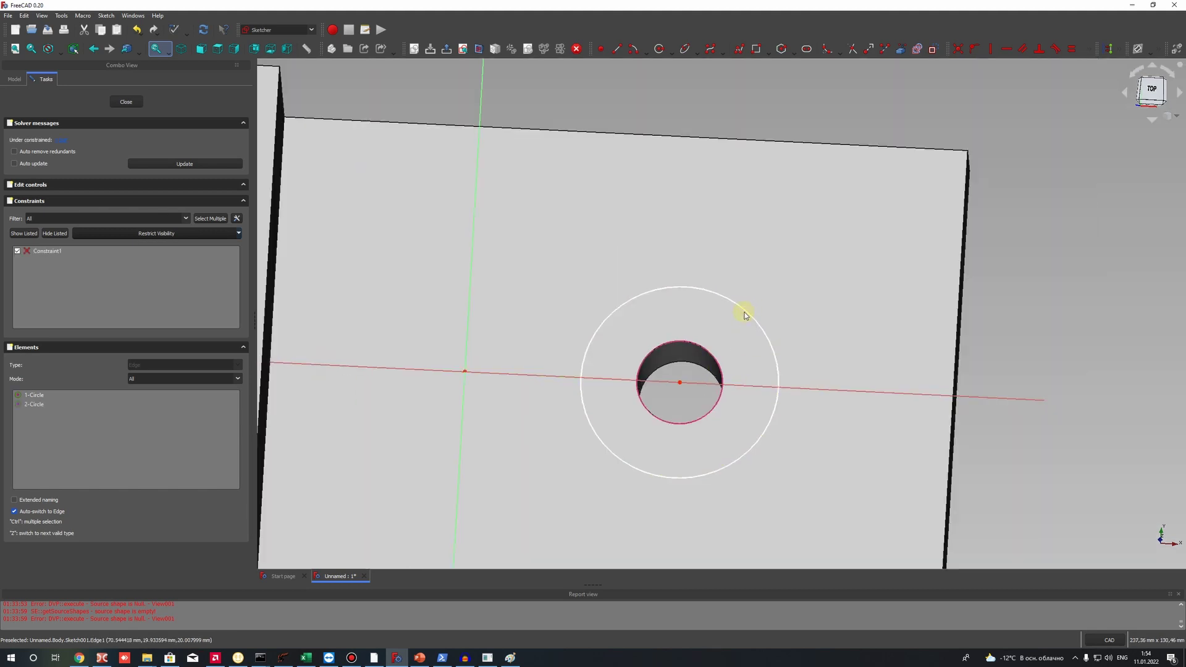
- Constrain the new circle's radius to 25 mm and close the sketch
click(746, 308)
click(1087, 49)
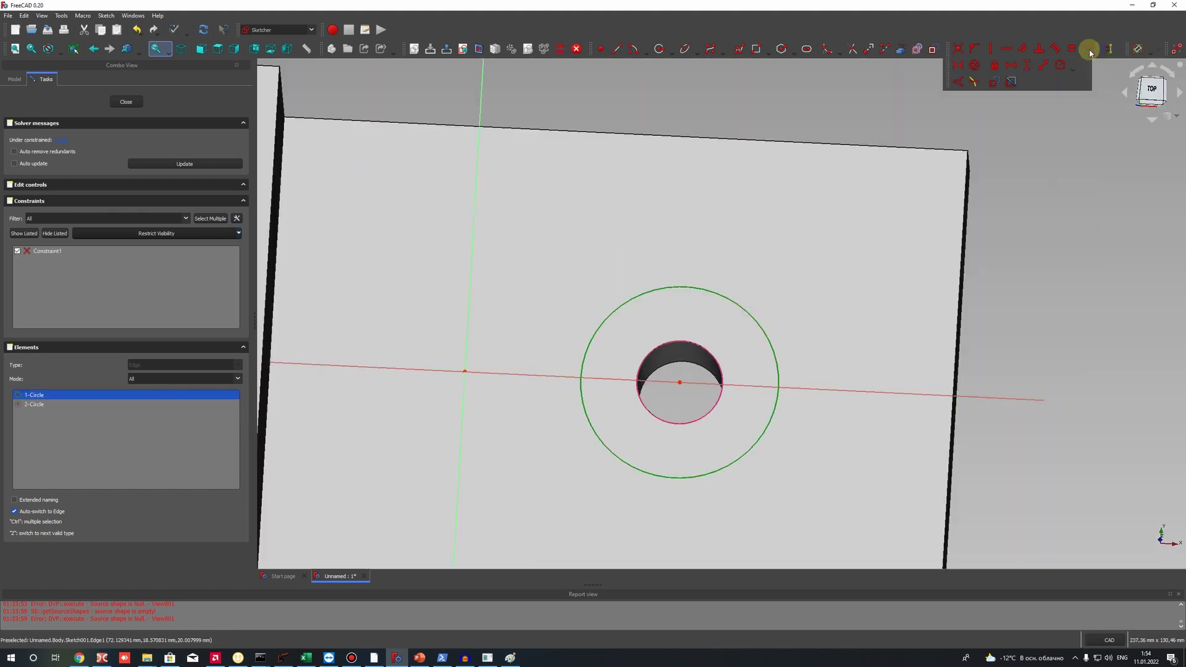
click(1061, 67)
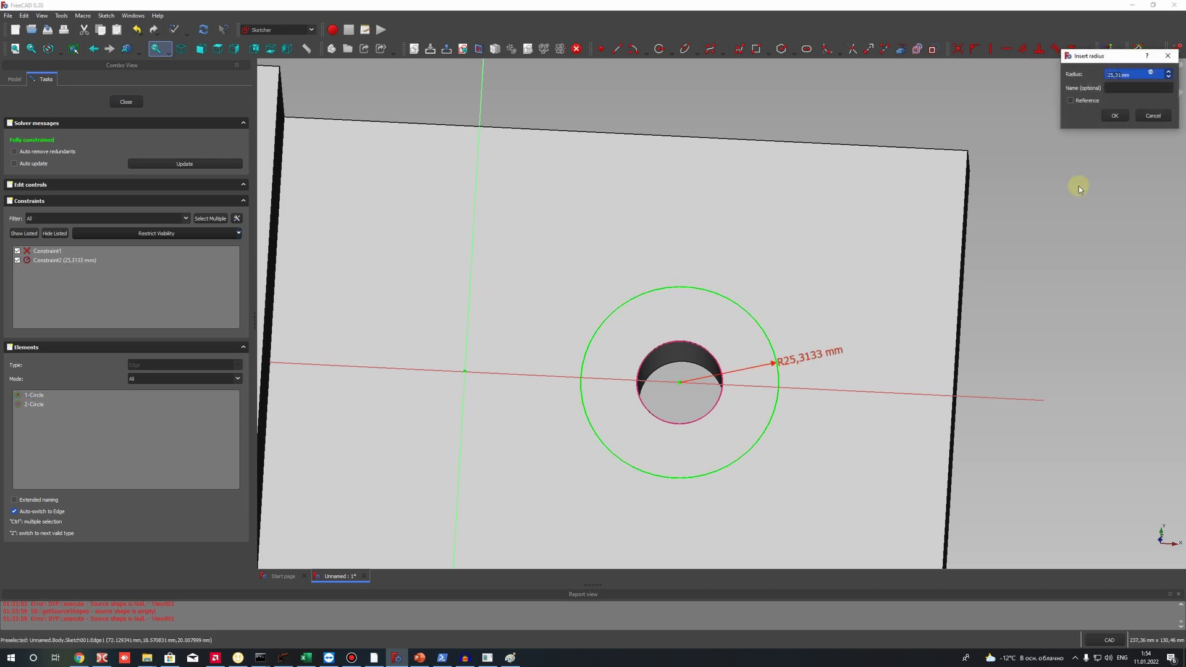
text(25)
click(1114, 115)
click(123, 104)
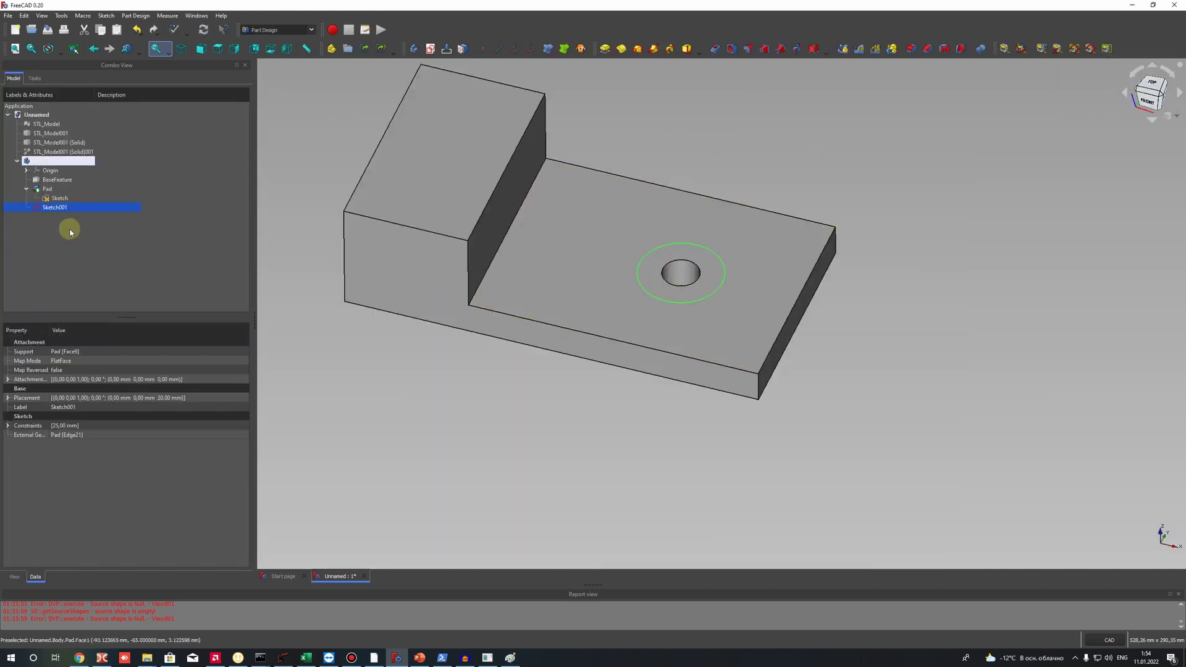
- Pocket the new circle sketch through the full thickness of the plate and accept the feature
click(716, 51)
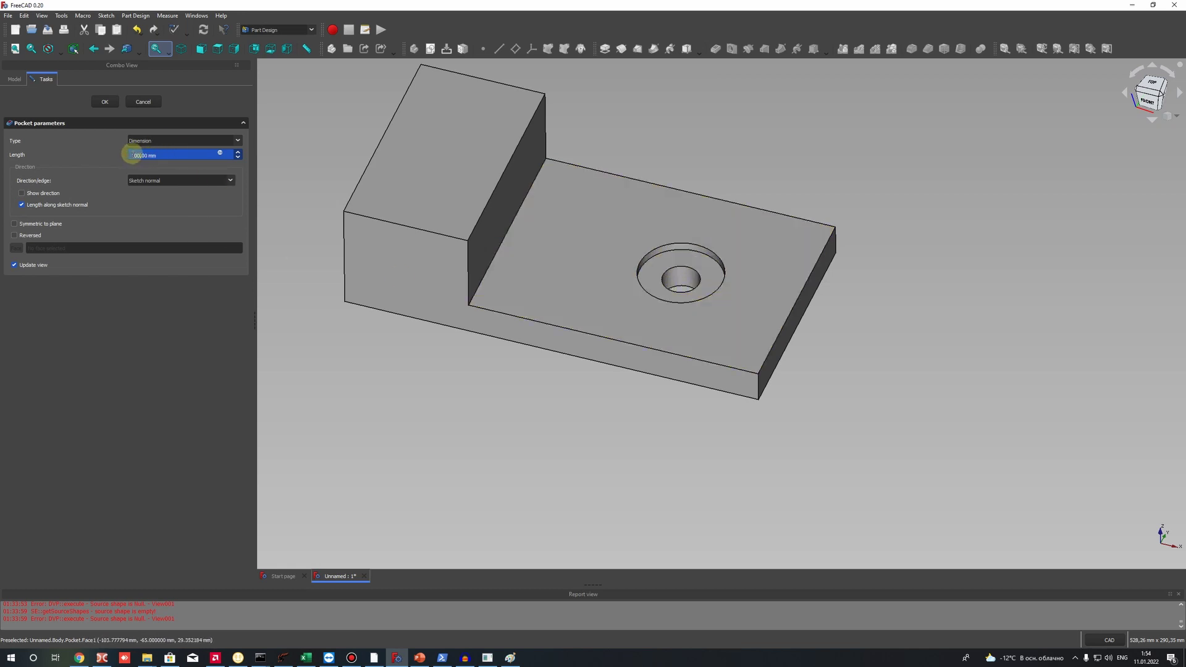
click(105, 101)
scroll(689, 246, down, 3)
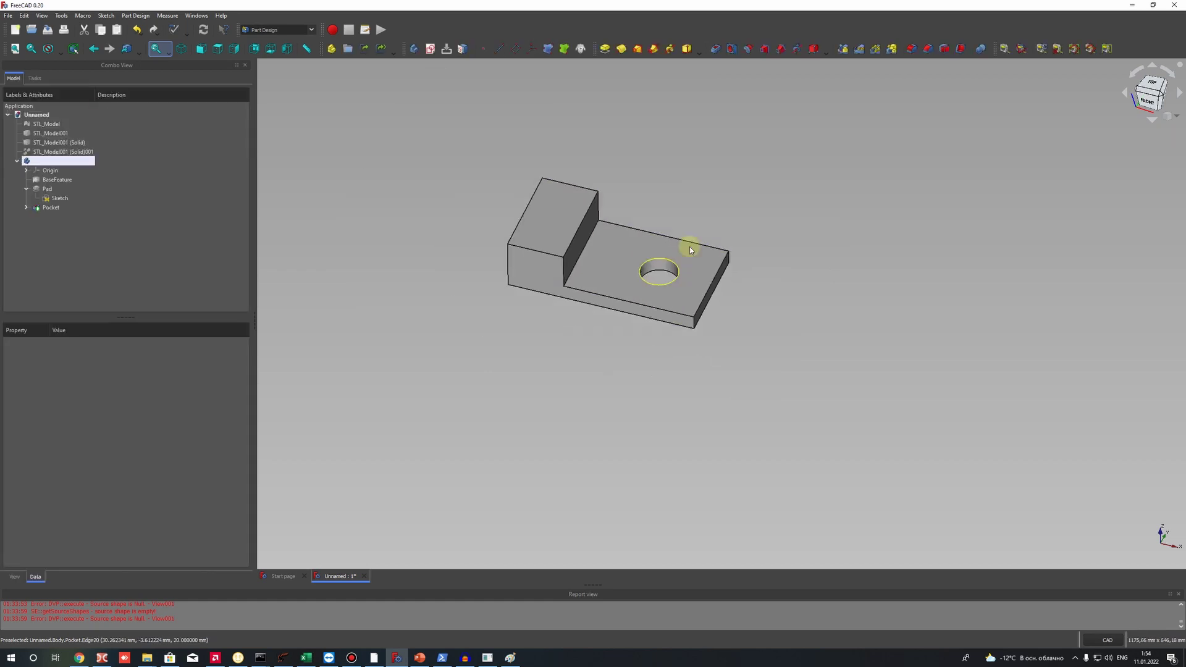
- Inspect the enlarged hole's wall and rim up close and from several angles
middle_drag(709, 246, 635, 242)
scroll(635, 242, up, 6)
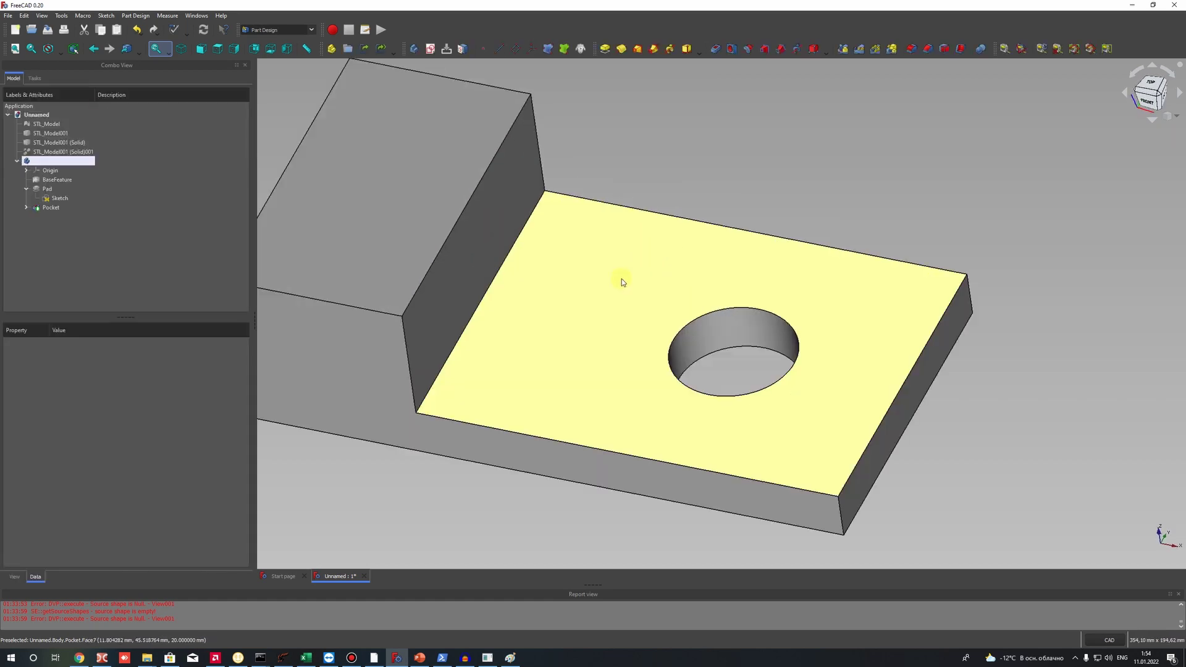
middle_drag(629, 293, 583, 272)
scroll(583, 272, up, 5)
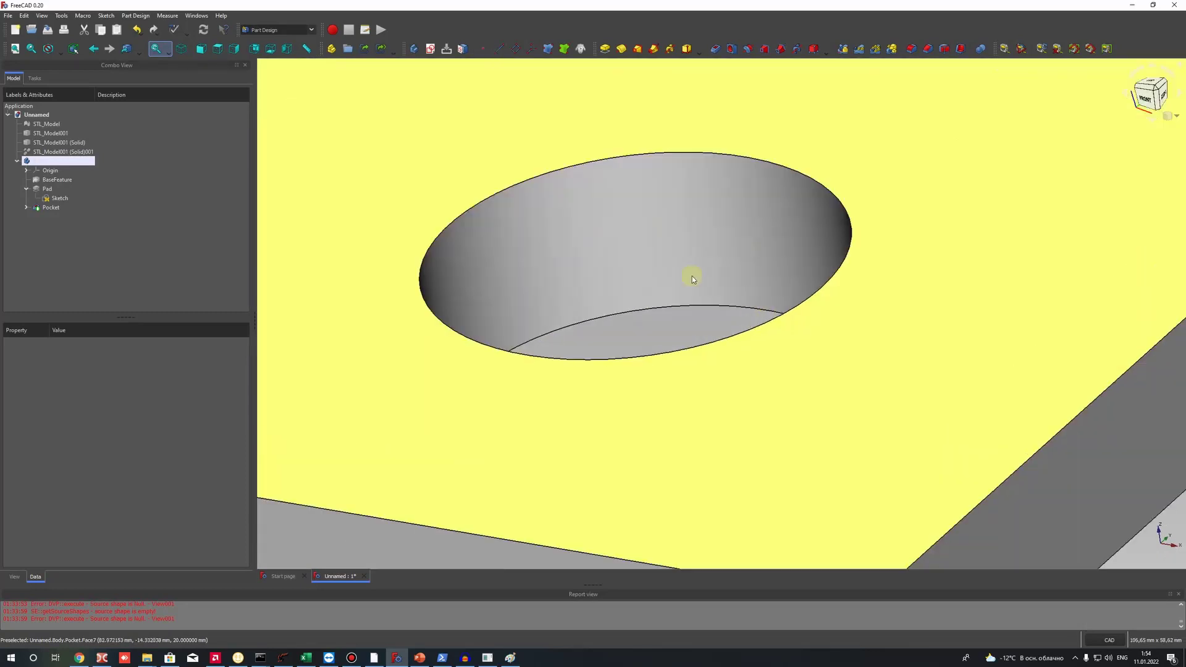
click(620, 252)
scroll(620, 251, down, 6)
click(840, 450)
middle_drag(654, 261, 760, 365)
scroll(766, 368, down, 2)
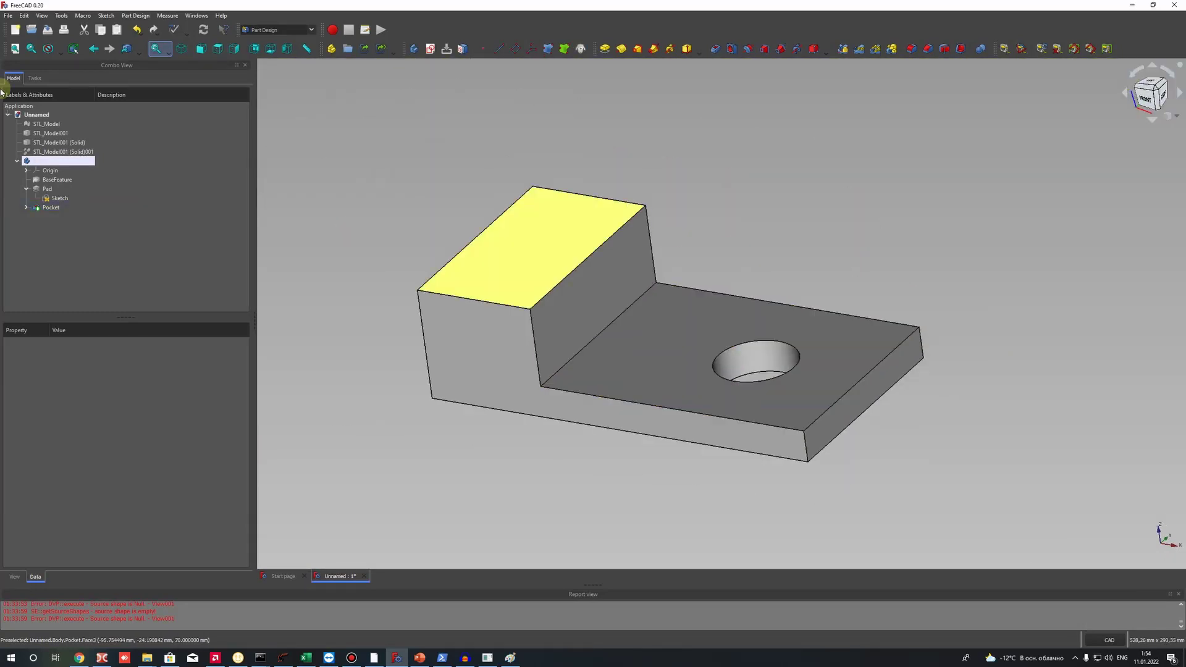
- Show the original STL_Model mesh over the body and examine how its faceted hole overlaps the round one
click(45, 124)
key(space)
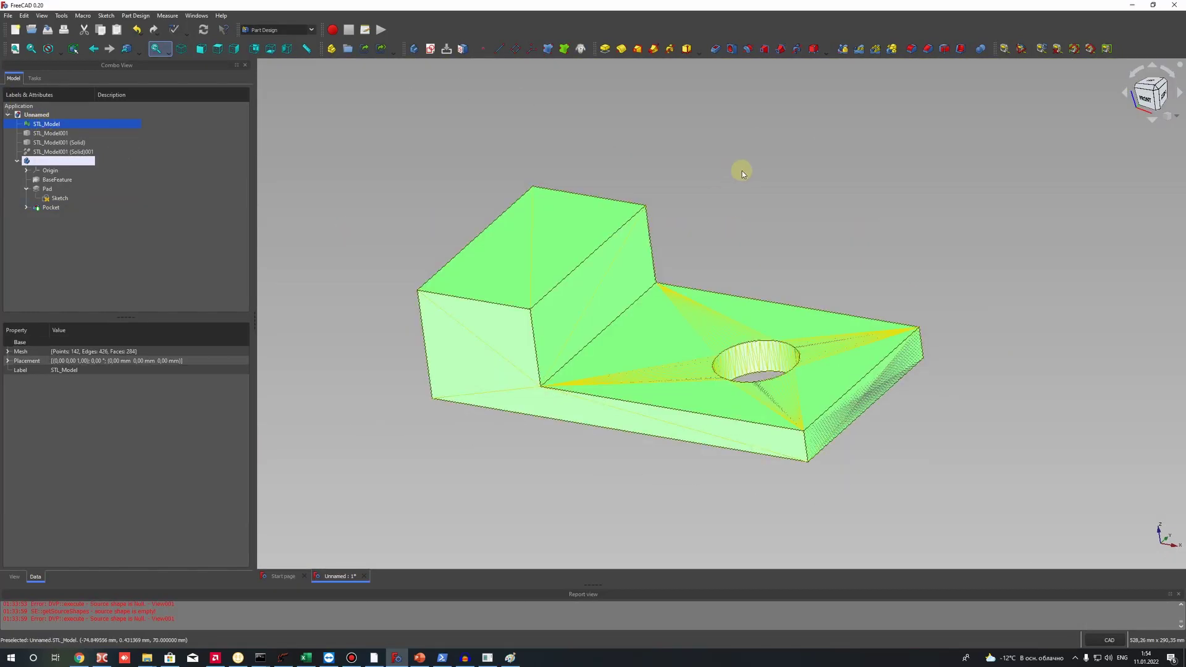
middle_drag(743, 168, 769, 207)
scroll(795, 457, up, 4)
middle_drag(727, 270, 813, 302)
scroll(804, 267, up, 4)
scroll(578, 302, down, 4)
middle_drag(648, 270, 802, 260)
- Toggle the STL_Model mesh's visibility to compare the faceted hole with the round one, and leave the mesh hidden
key(space)
key(space)
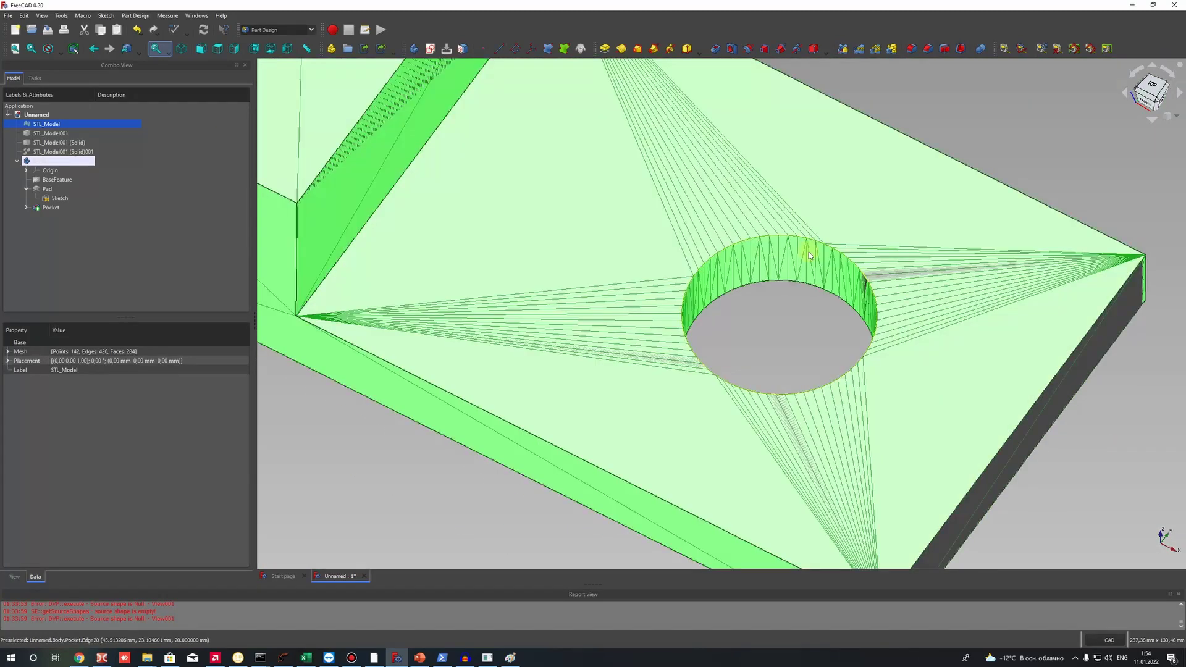
scroll(862, 278, up, 10)
key(space)
key(space)
scroll(887, 298, down, 4)
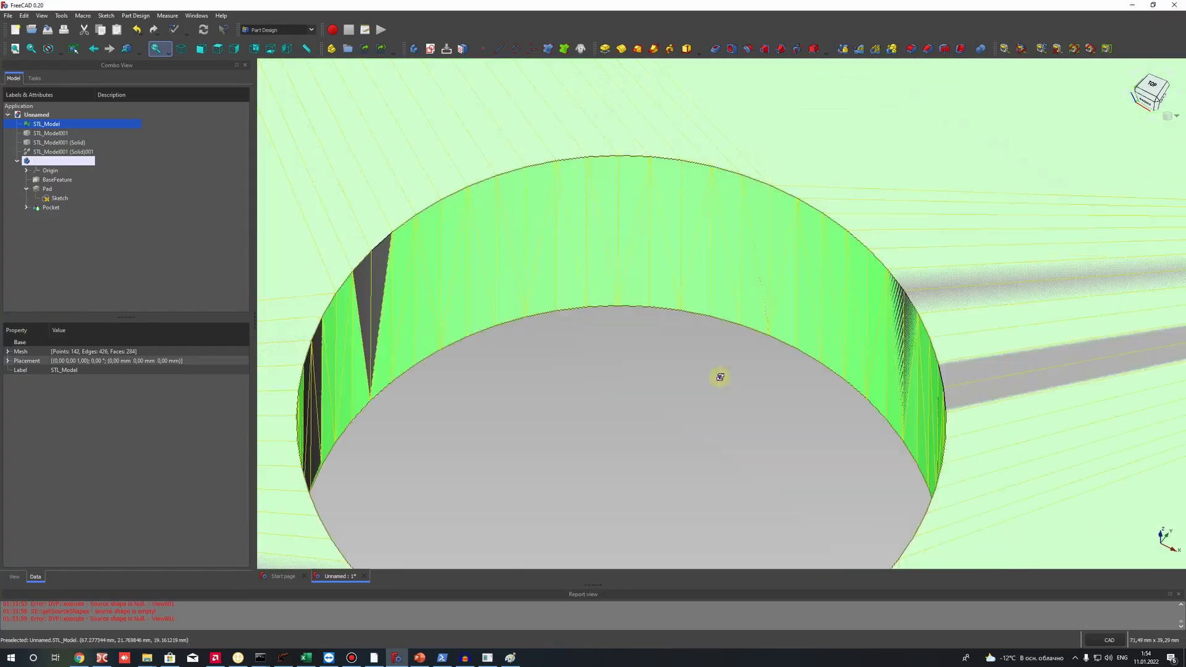
scroll(717, 377, down, 4)
middle_drag(717, 376, 715, 283)
key(space)
scroll(741, 285, down, 6)
scroll(715, 283, up, 4)
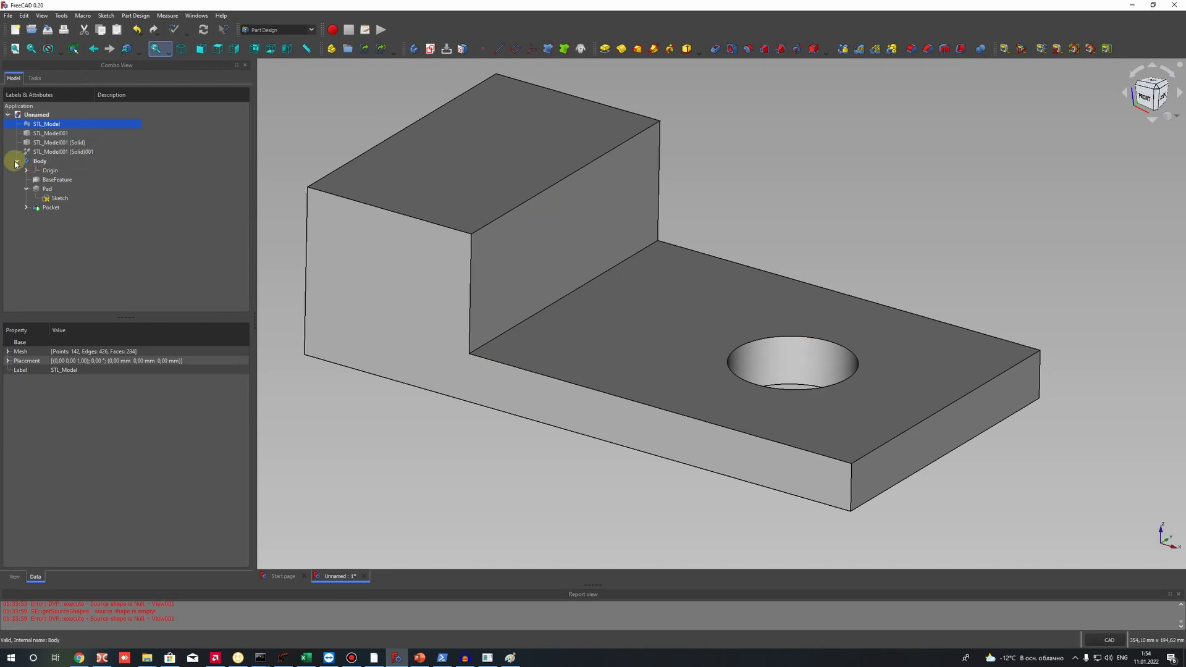
- Collapse the Body's branch in the model tree and look over the finished part
click(21, 162)
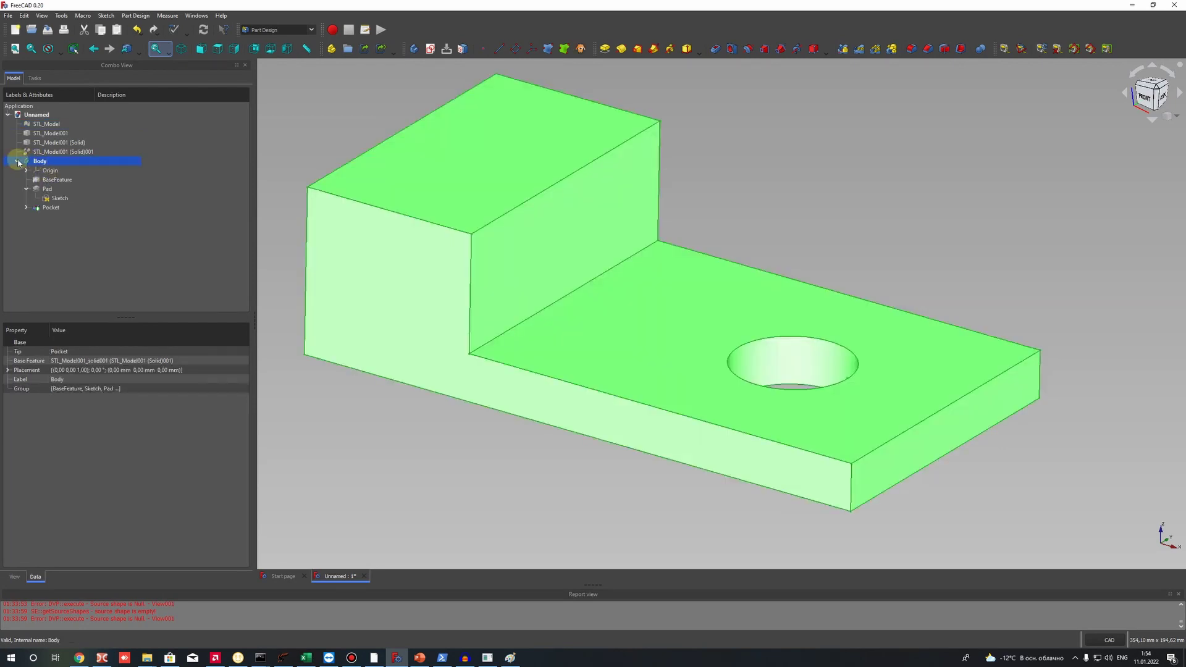
click(17, 161)
click(934, 209)
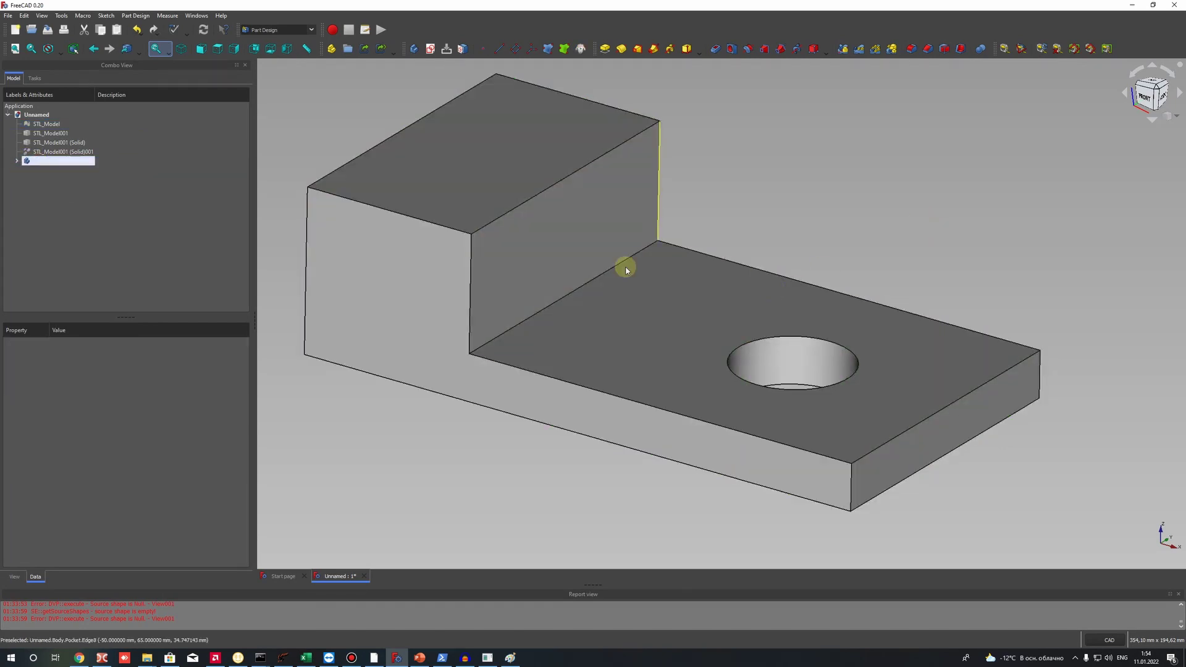
middle_drag(645, 204, 631, 273)
scroll(638, 257, down, 10)
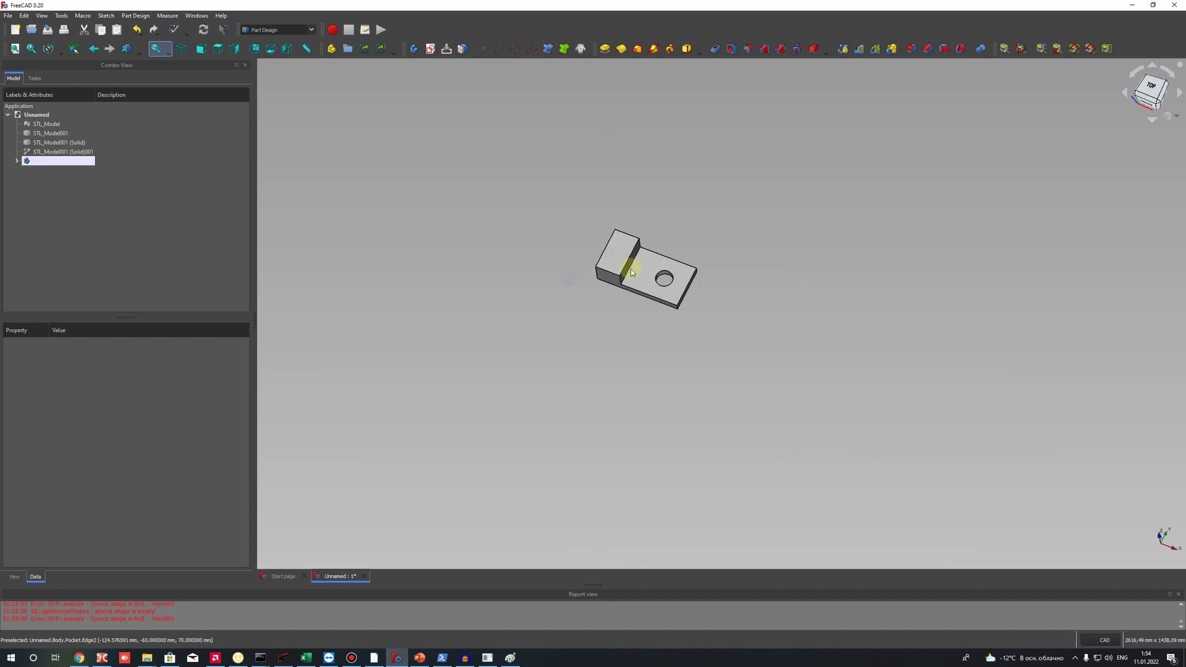
scroll(631, 272, up, 5)
middle_drag(543, 299, 629, 274)
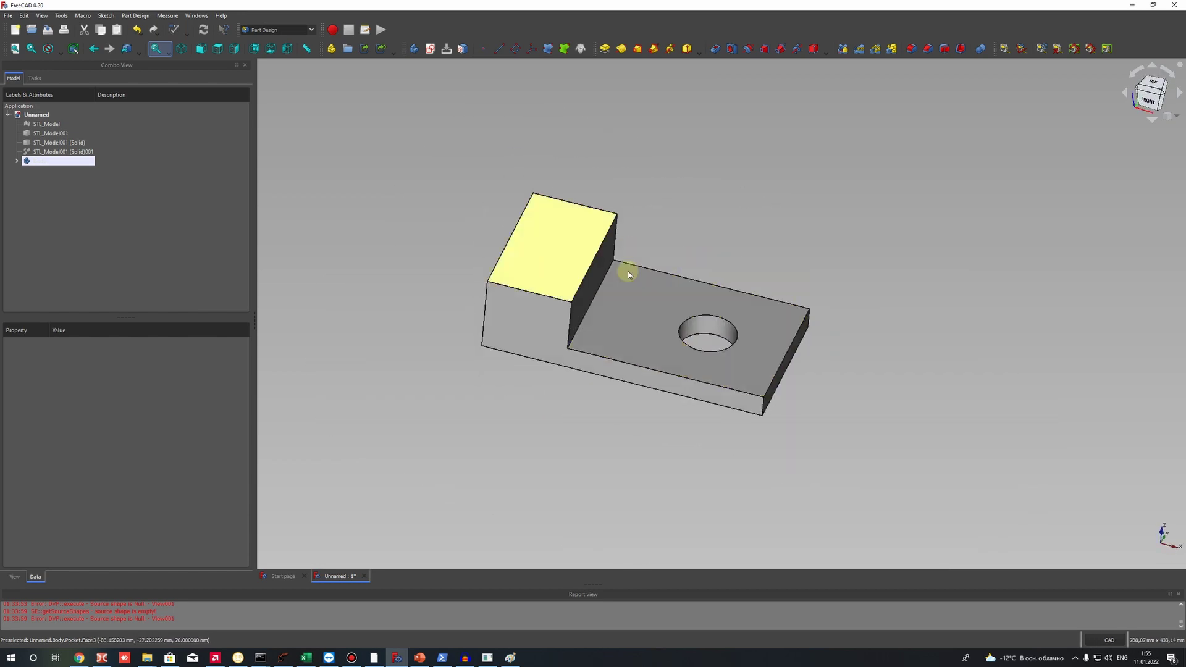
scroll(629, 274, up, 3)
- Switch to the TechDraw workbench
click(264, 30)
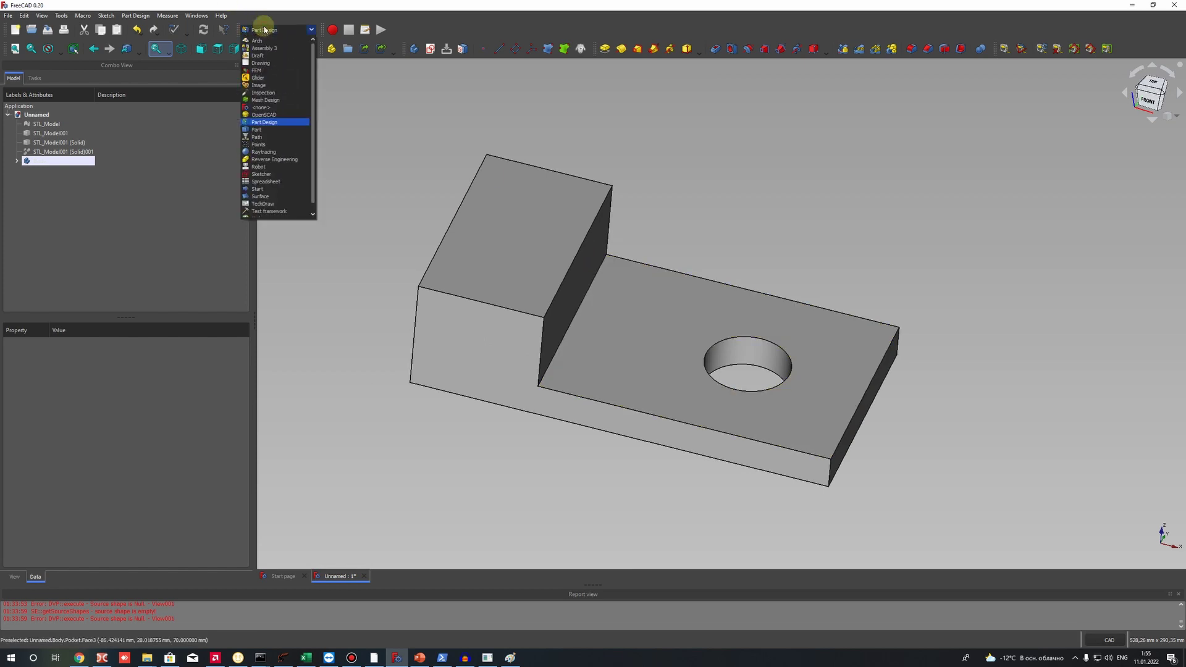
scroll(254, 182, down, 1)
scroll(254, 181, up, 1)
scroll(254, 184, down, 1)
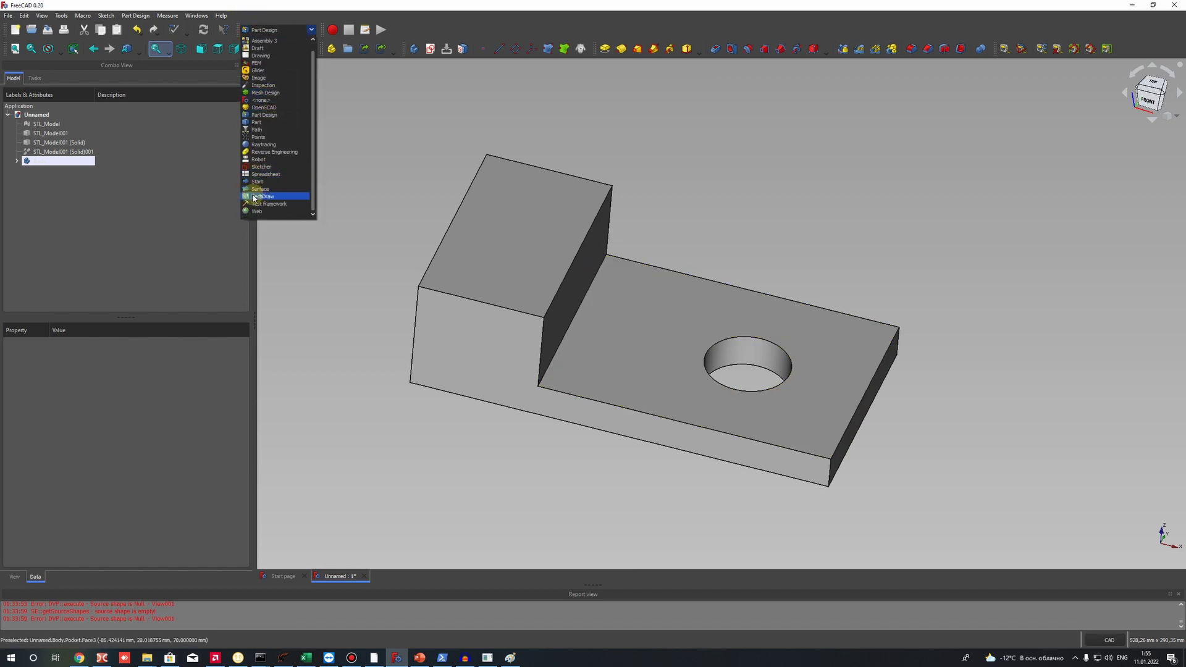
click(264, 197)
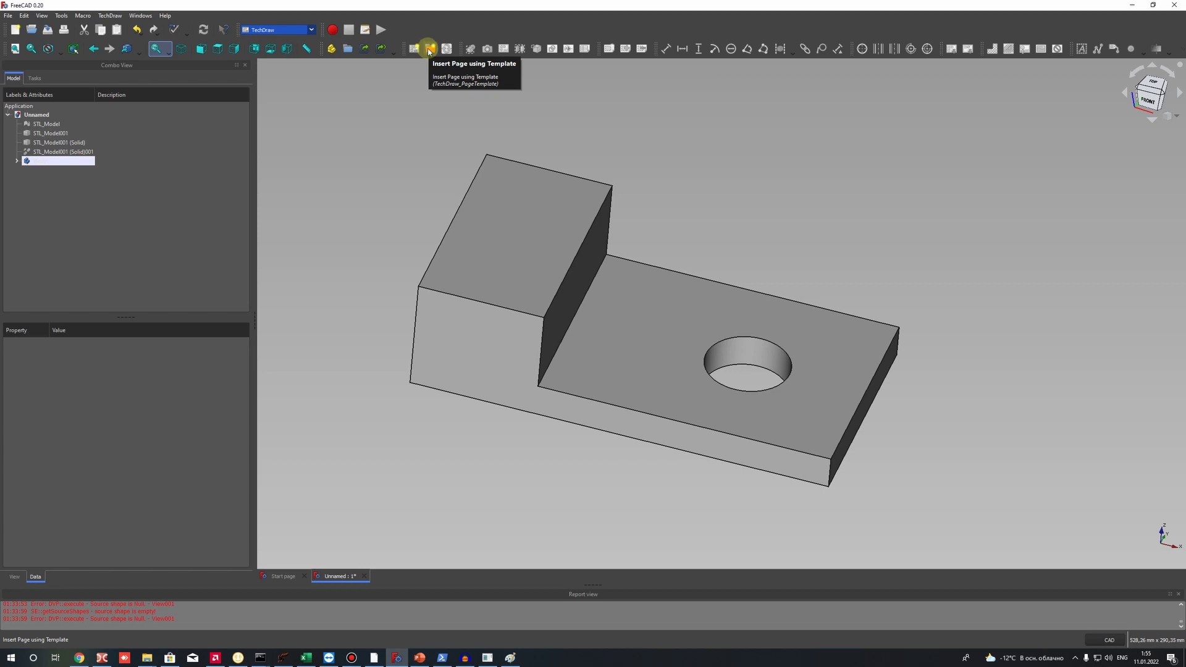
- Insert a drawing page based on the A3_Landscape_ISO7200_Pep template
click(429, 50)
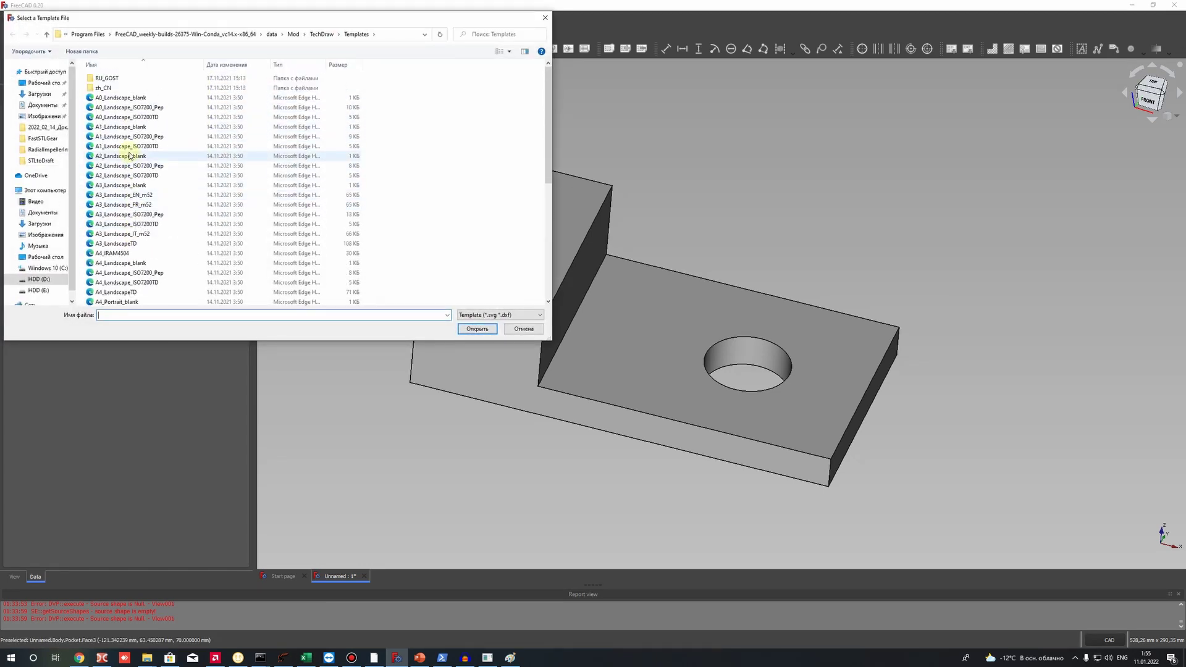
scroll(127, 145, down, 2)
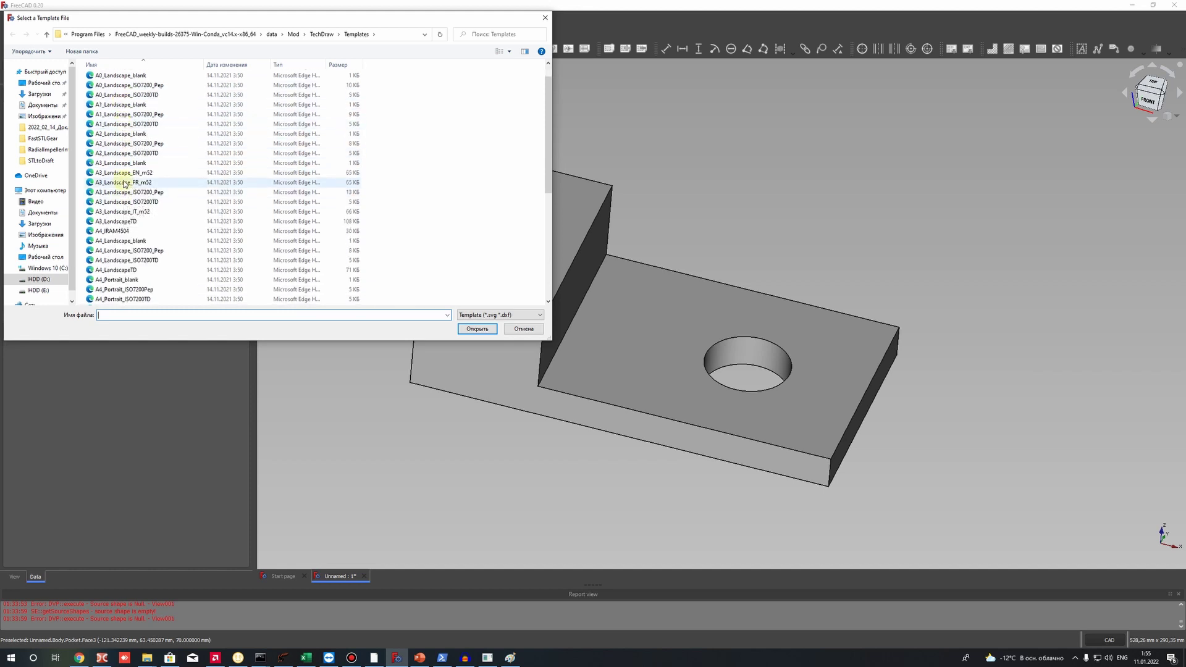
scroll(119, 139, up, 2)
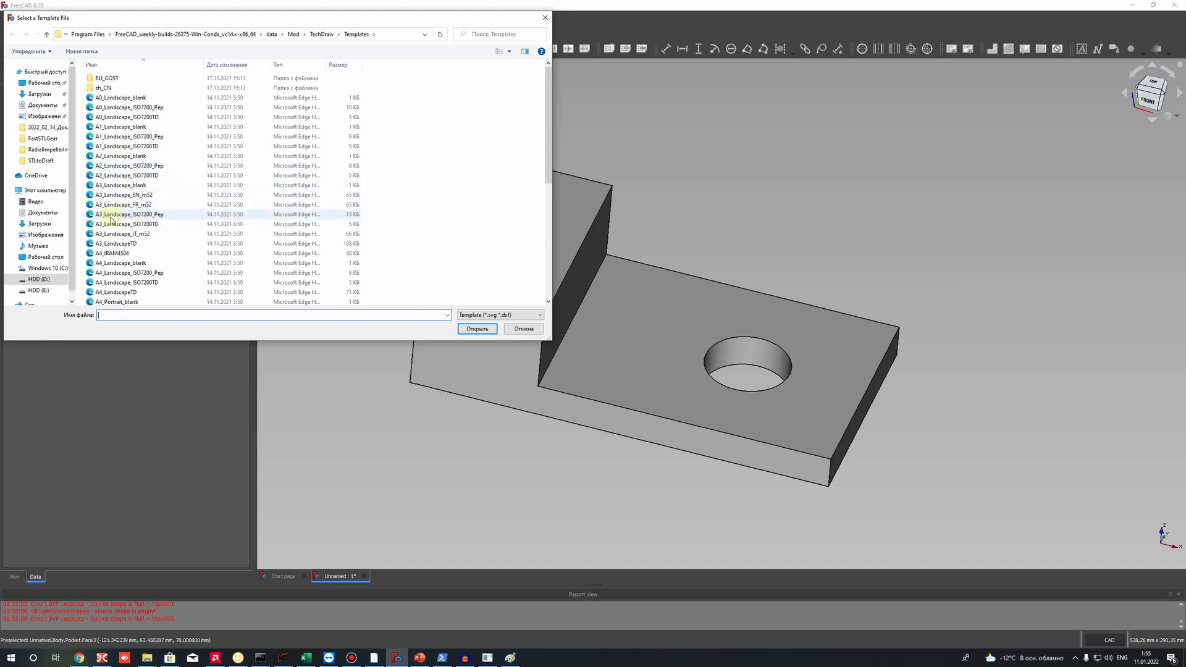
scroll(117, 214, down, 1)
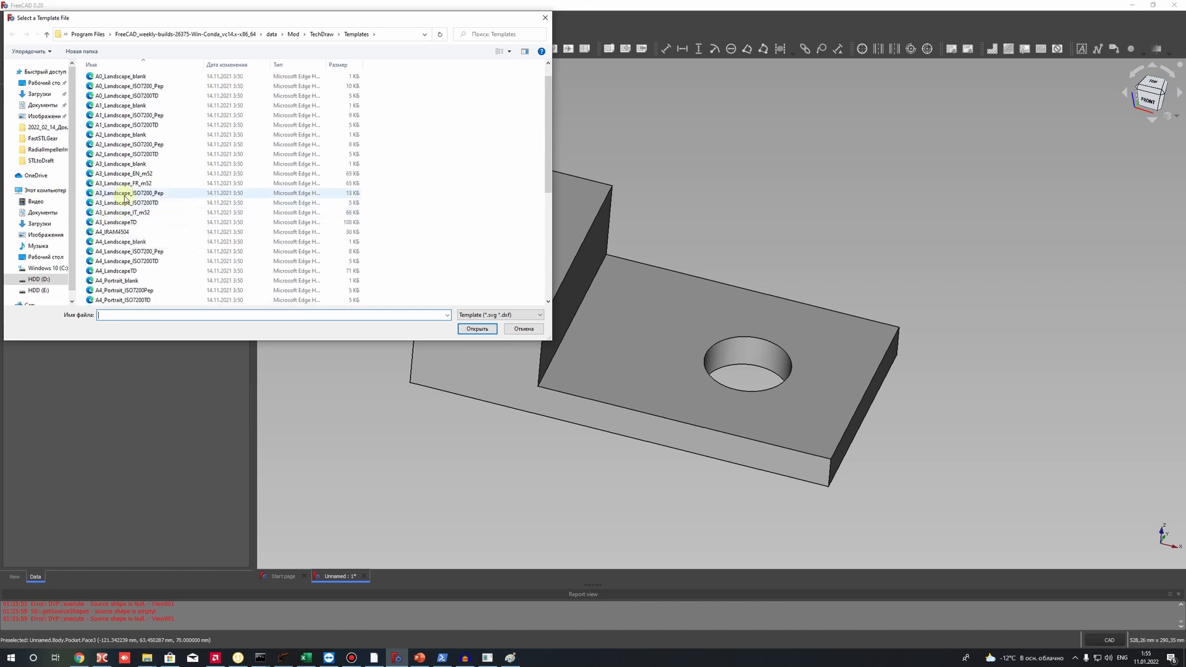
double_click(112, 197)
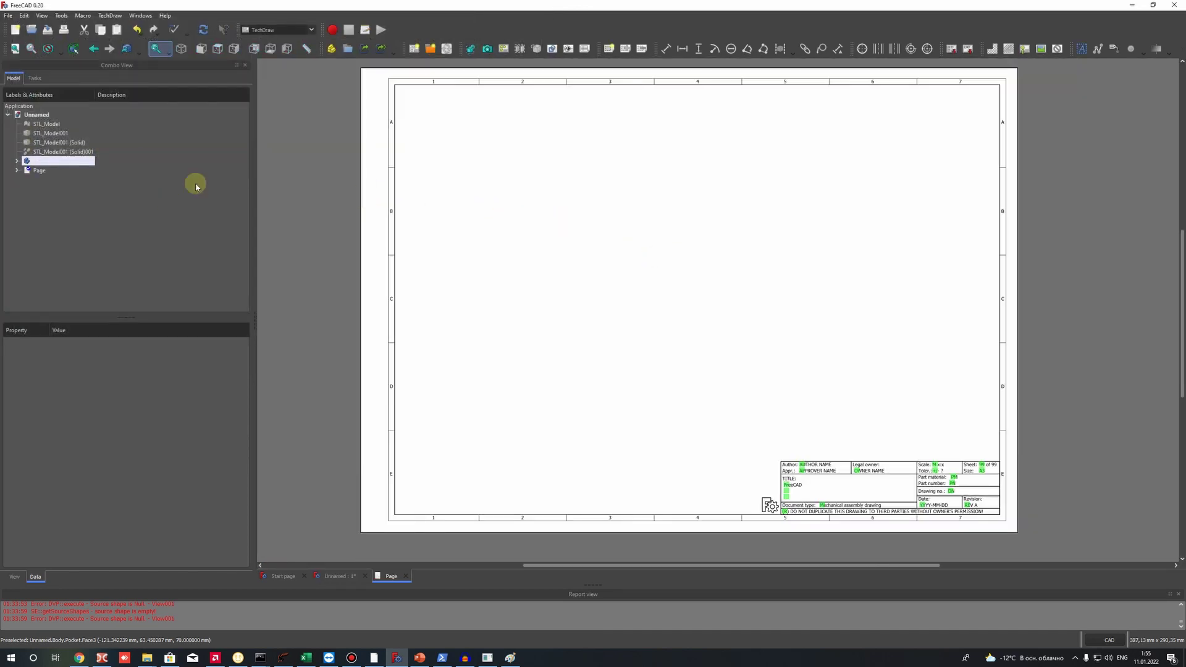
- Orient the Body to its top view, insert that view on the page, and move it toward the sheet's upper-left area
click(38, 161)
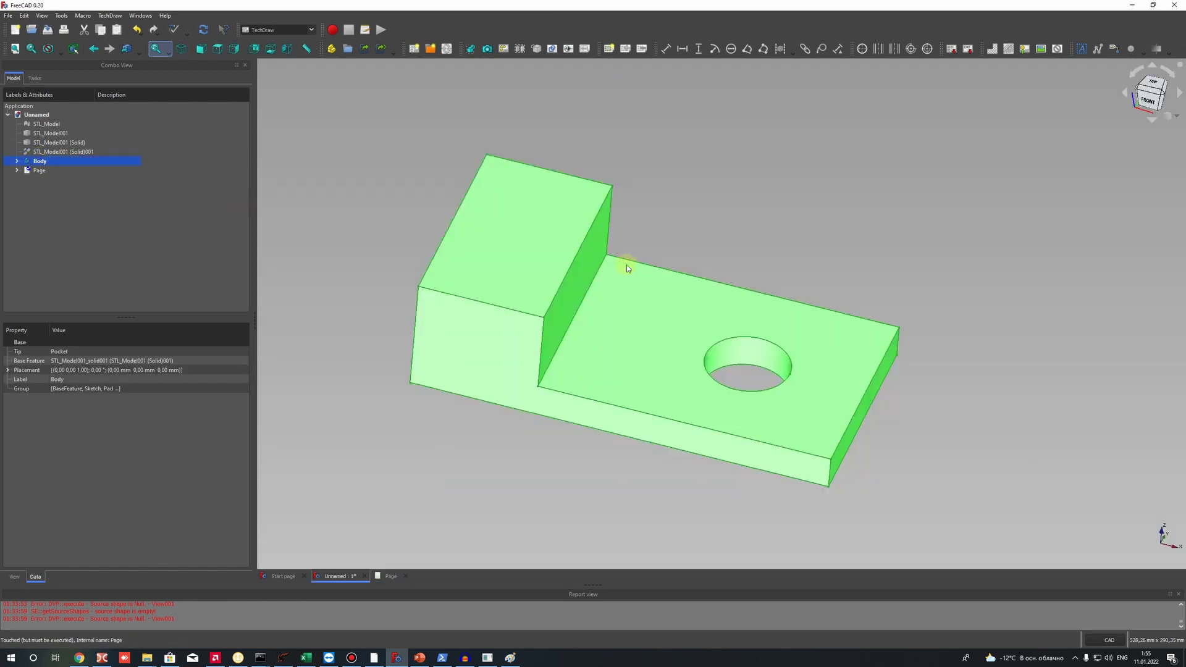
double_click(38, 171)
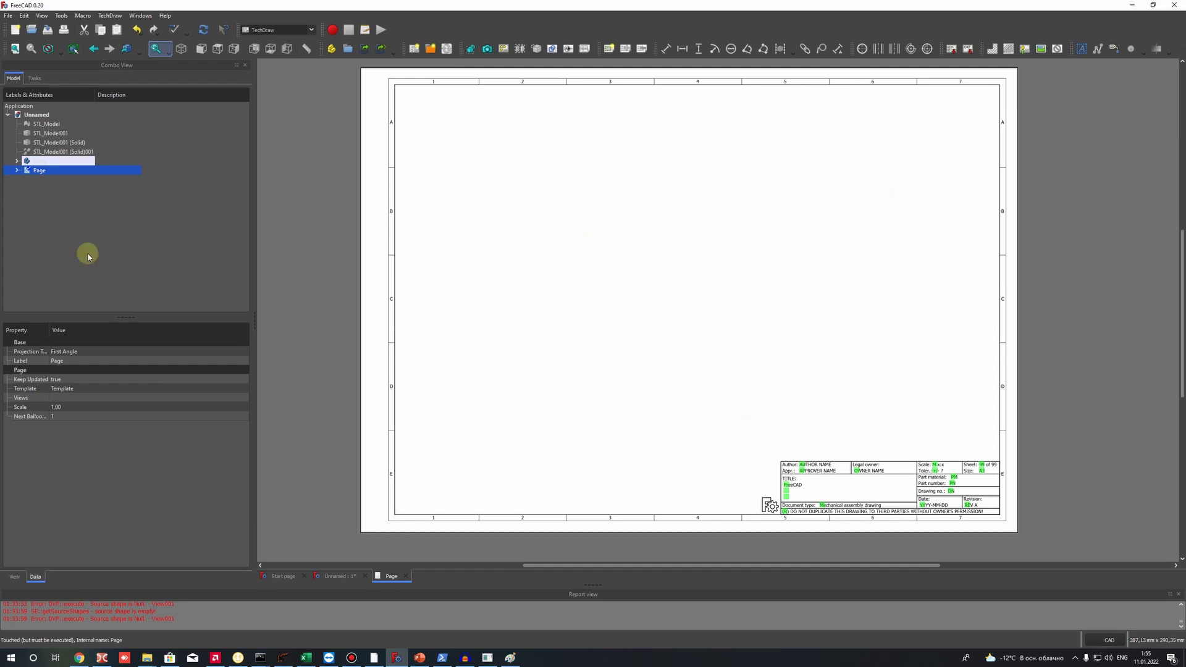
click(60, 152)
click(58, 160)
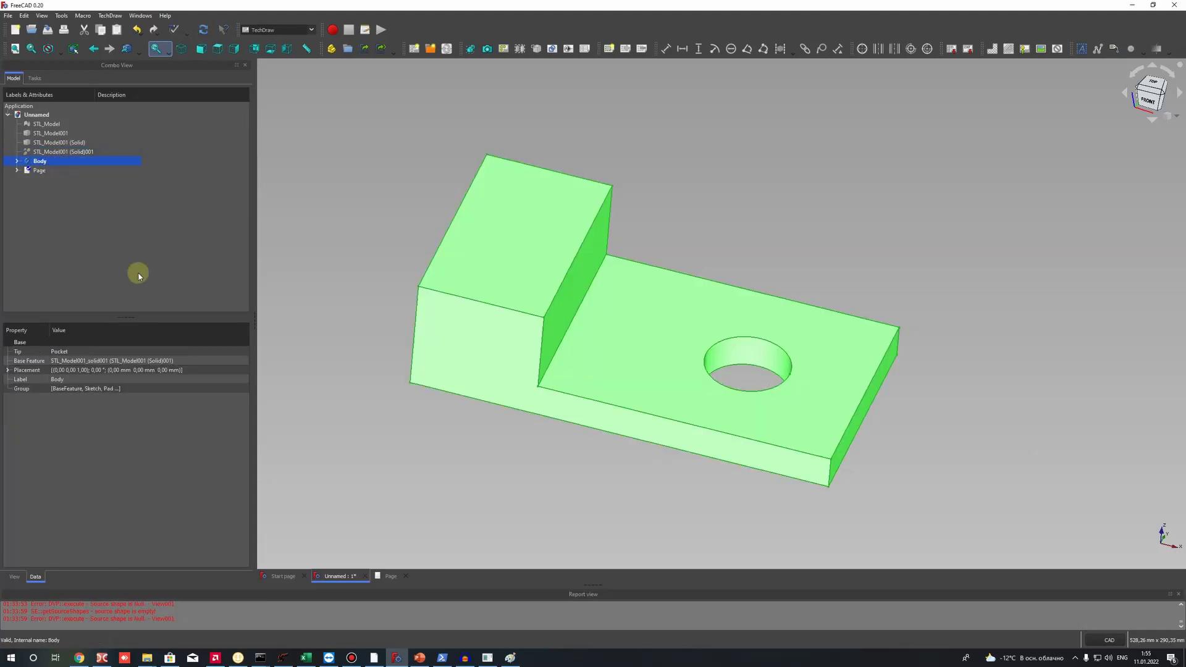
click(36, 168)
click(40, 160)
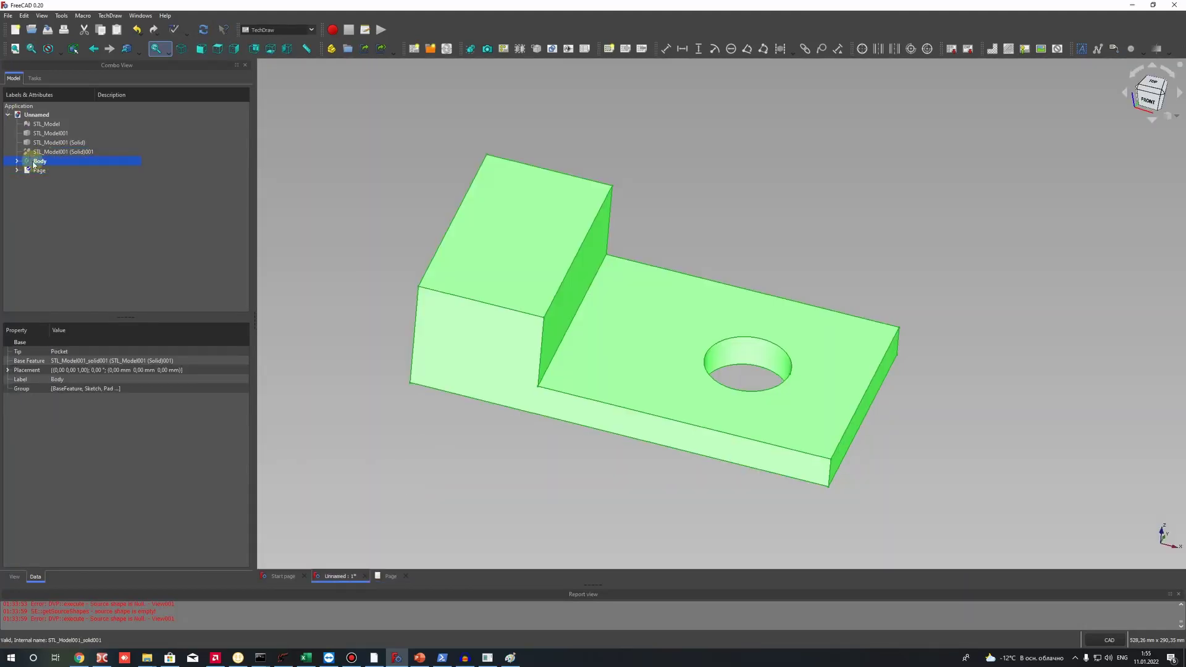
click(1153, 81)
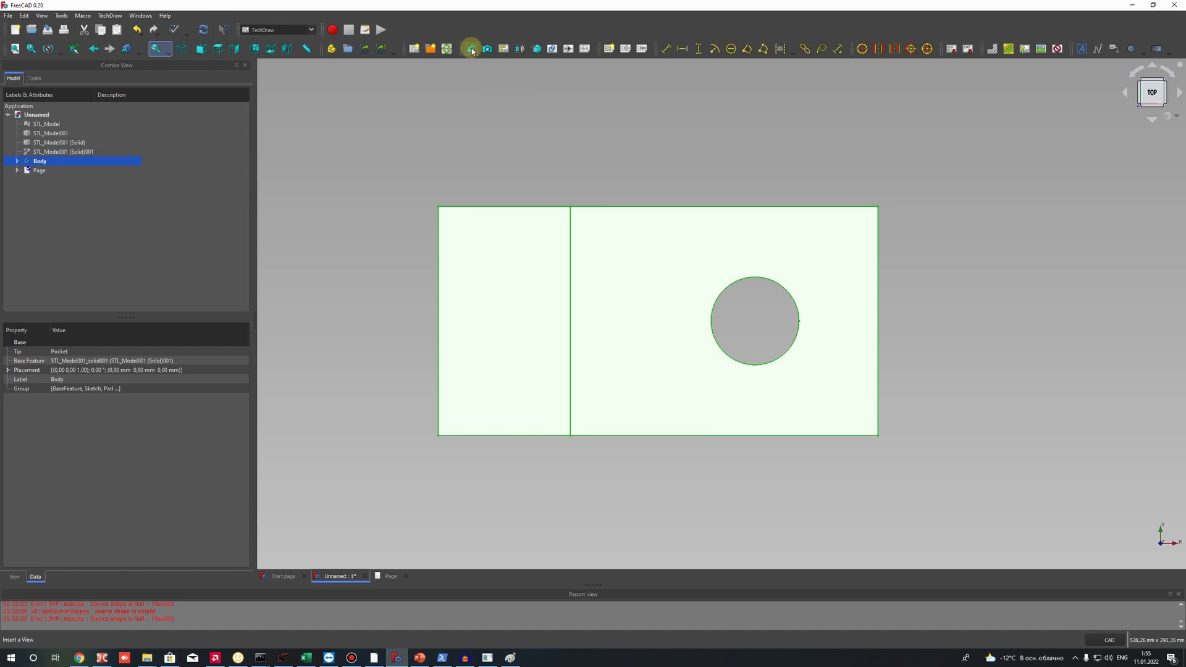
double_click(39, 170)
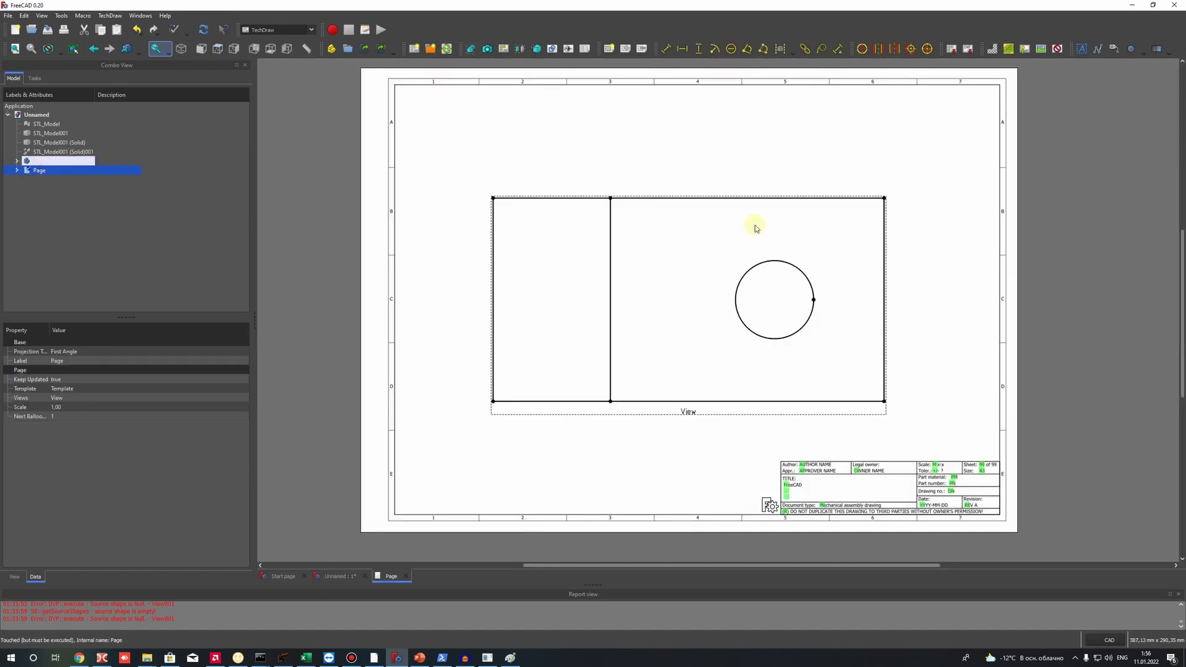
mouse_move(688, 415)
mouse_down()
mouse_move(609, 299)
mouse_move(615, 321)
mouse_up()
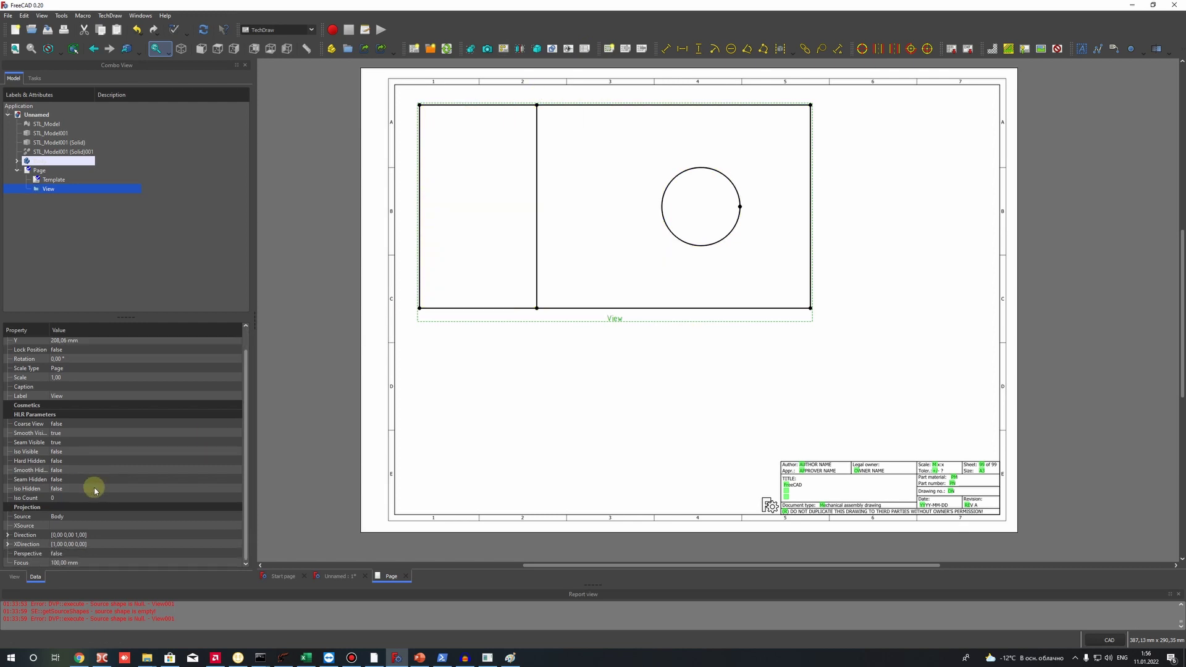
- Try a scale of 2 for the top view on the page
scroll(89, 489, down, 1)
scroll(90, 450, up, 1)
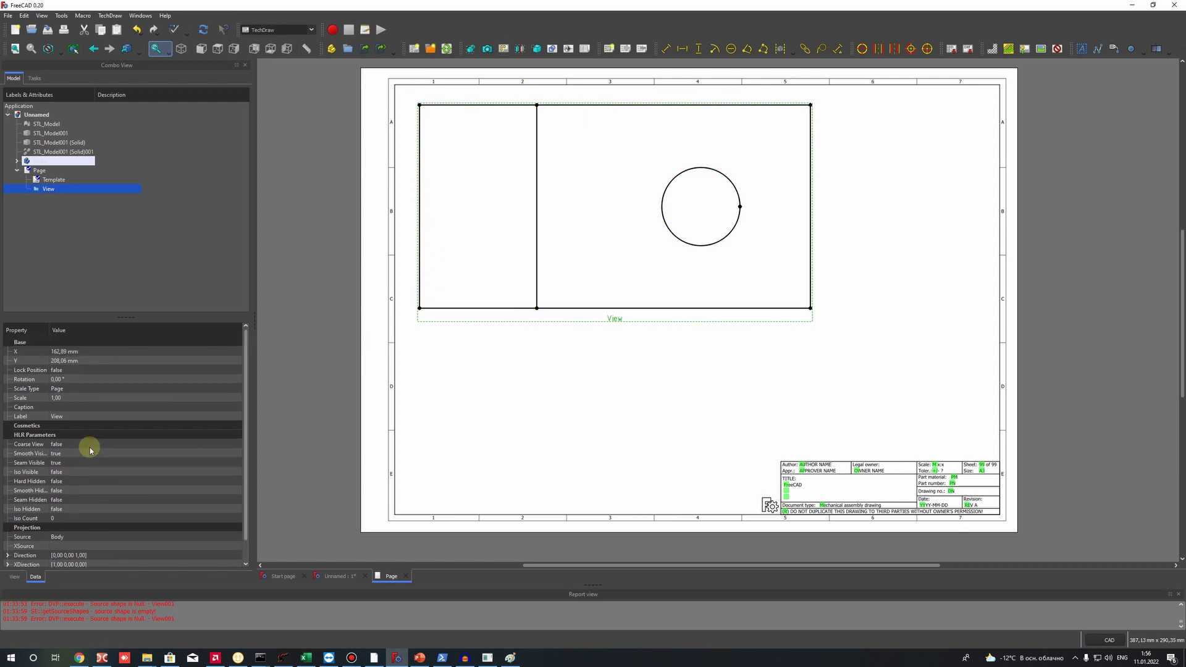
click(61, 398)
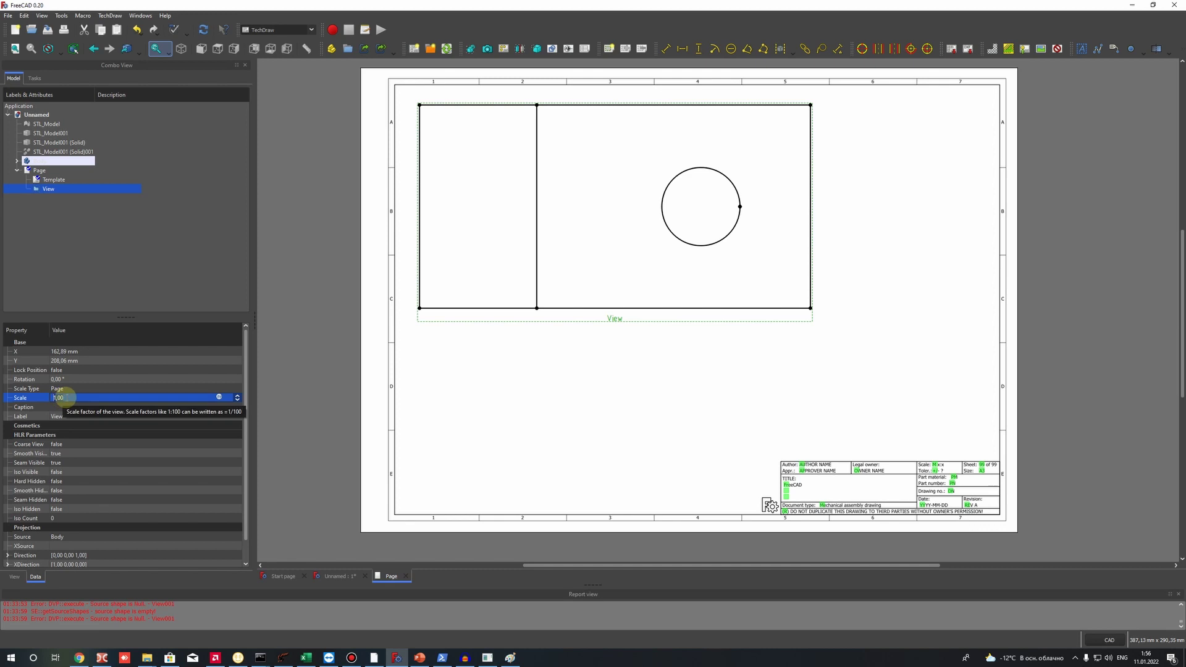
text(2)
key(Return)
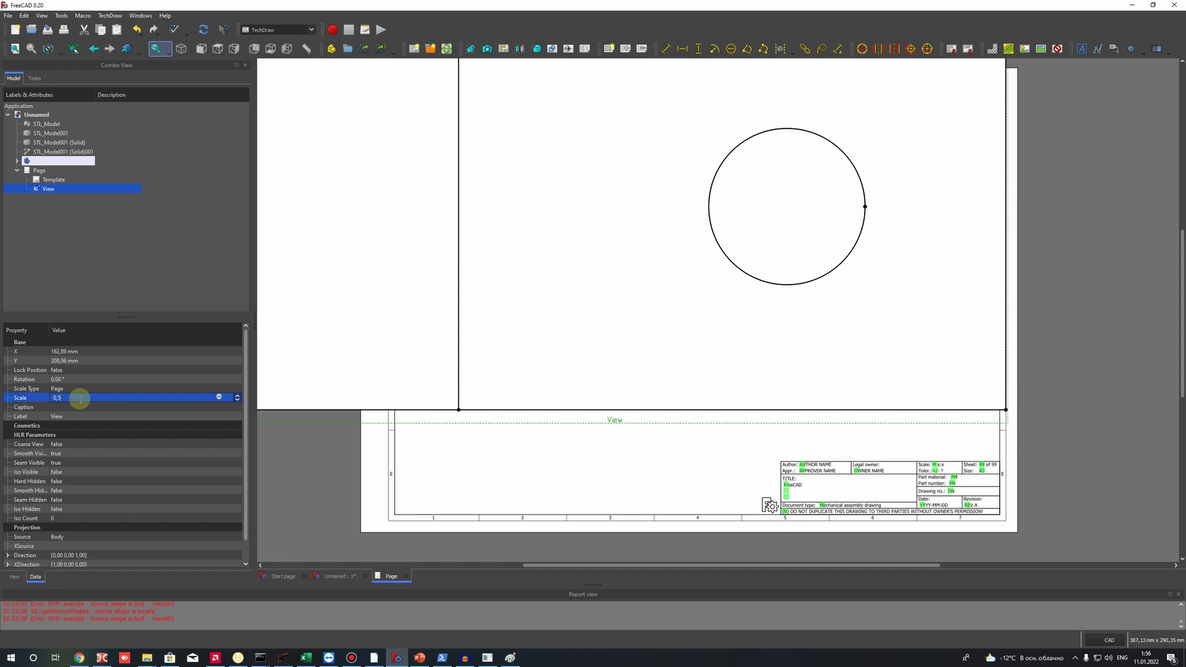
- Set the top view's scale to 0.5 and recompute the document
text(0,5)
key(Return)
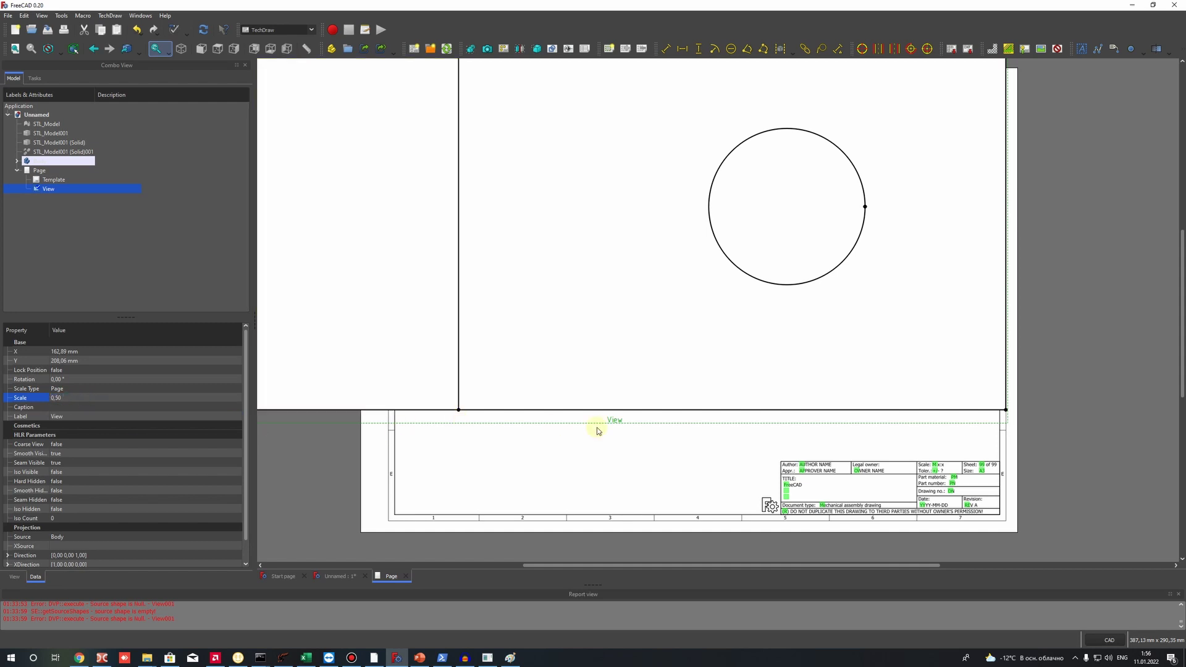
click(71, 398)
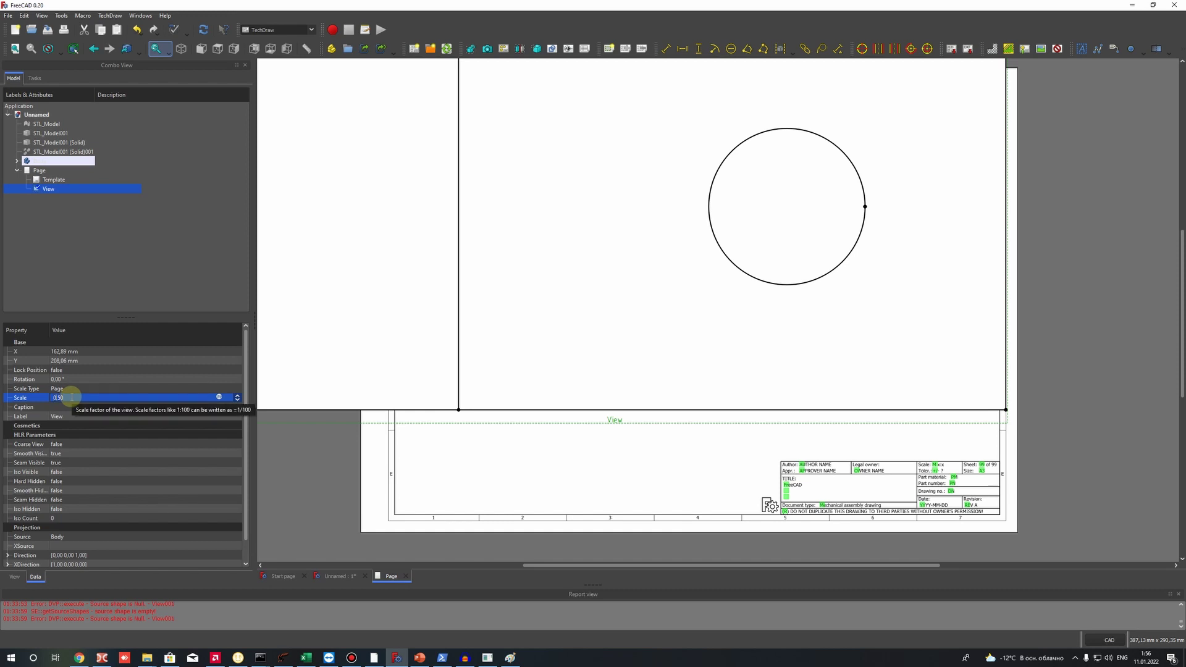
text(2)
key(Return)
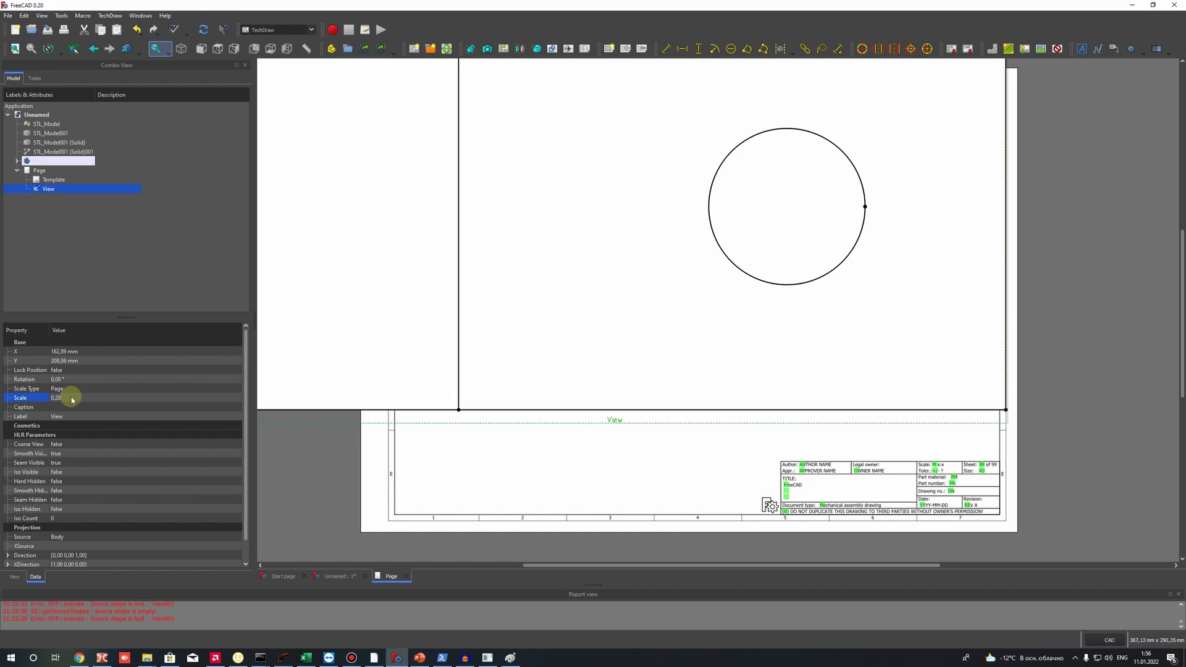
click(71, 398)
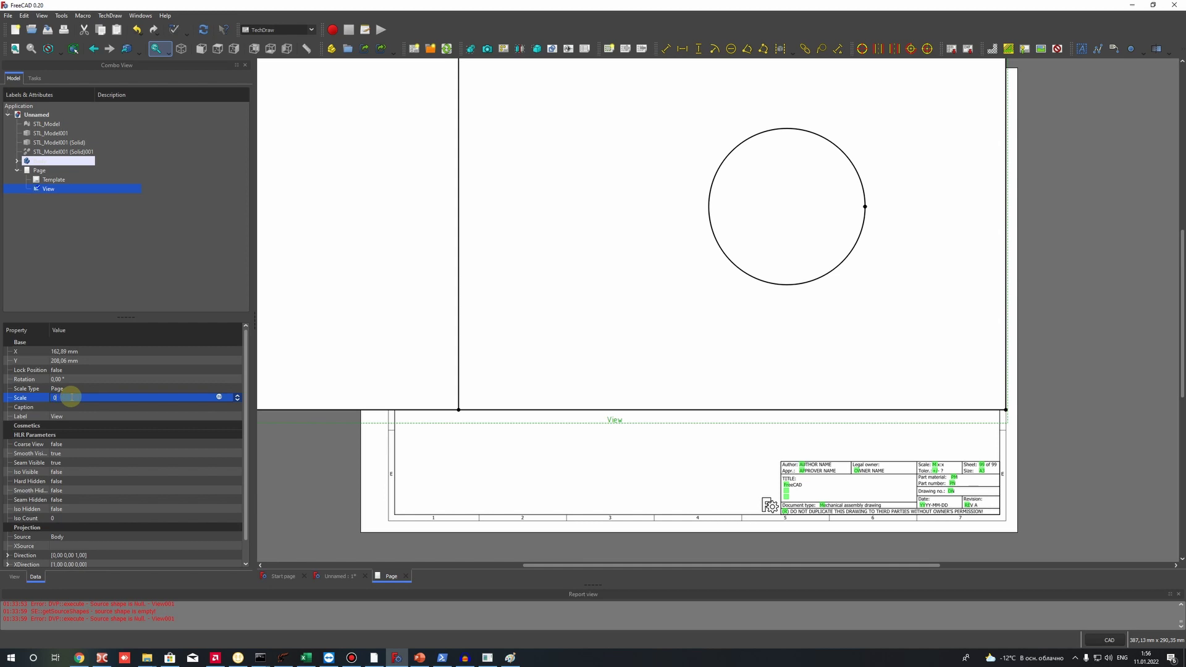
text(5)
key(Return)
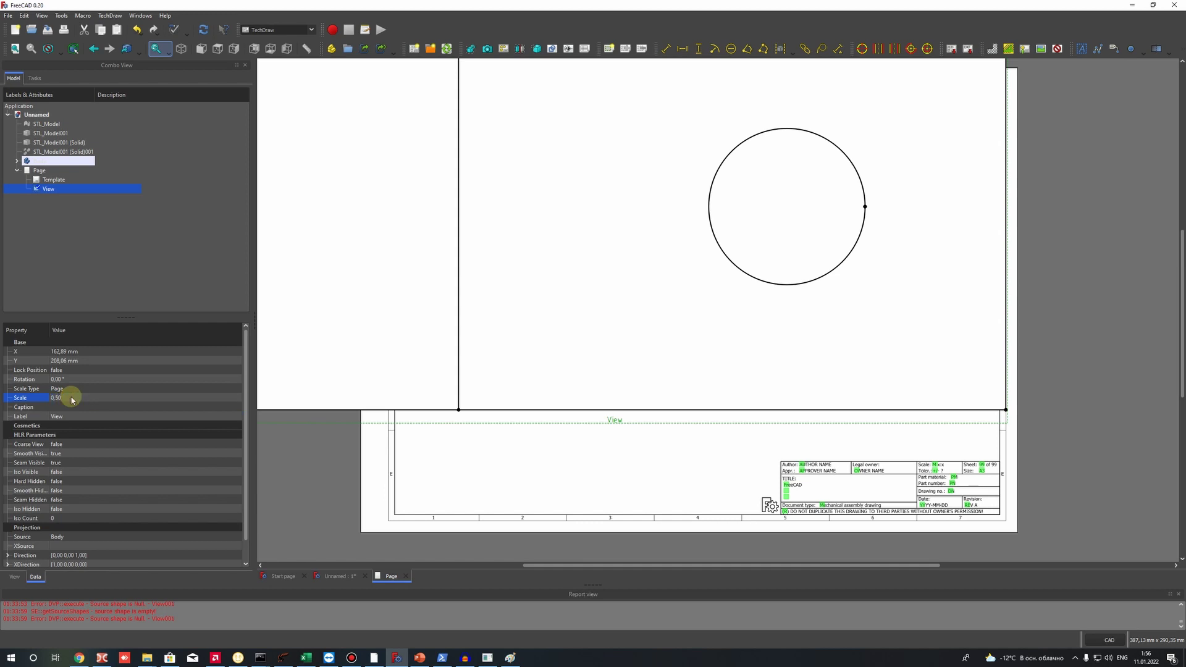
click(203, 29)
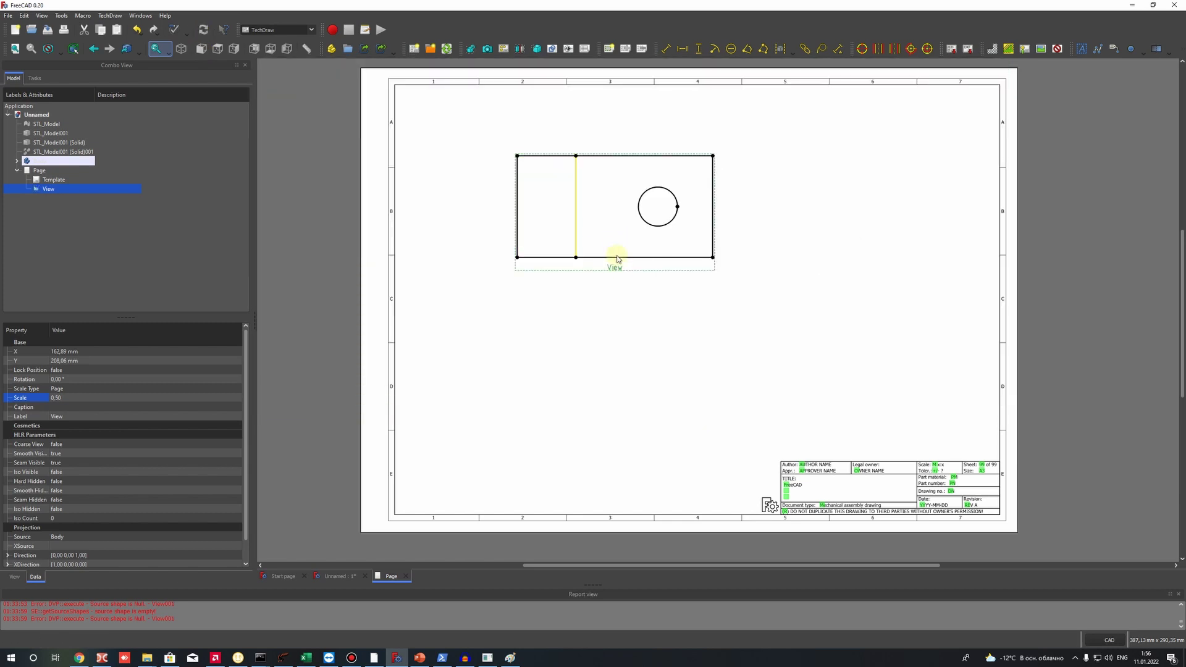
- Move the top view closer to the sheet's upper-left corner, set its scale to 0.75 and recompute the document
drag(620, 270, 564, 259)
scroll(571, 270, up, 1)
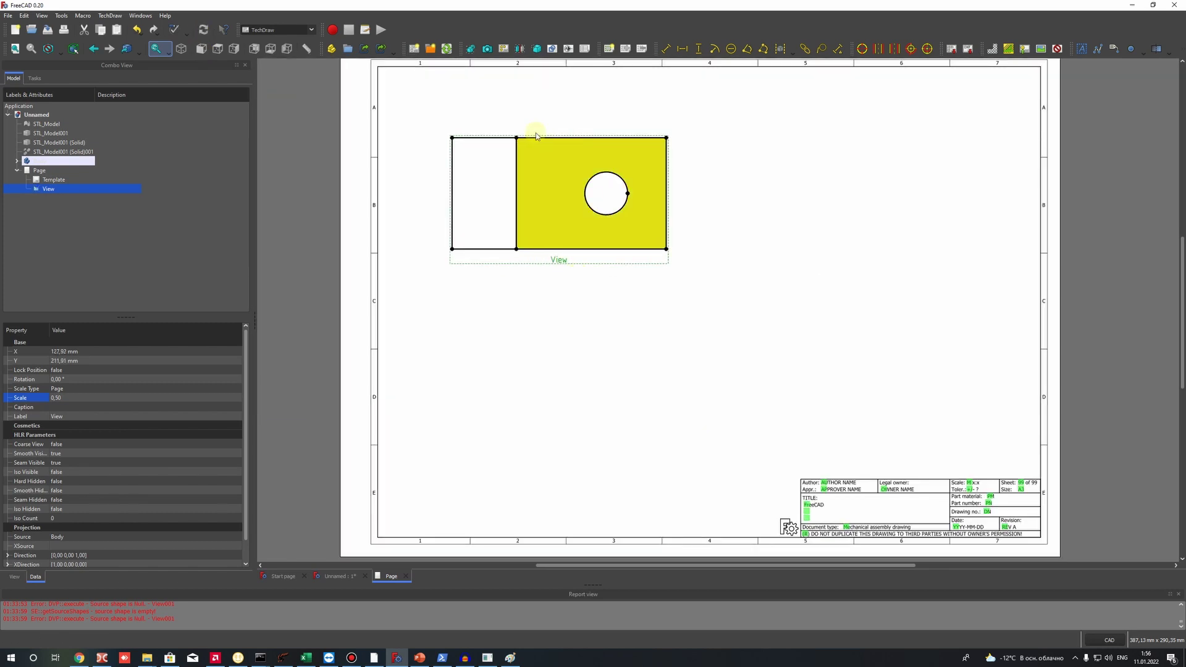
scroll(608, 302, down, 1)
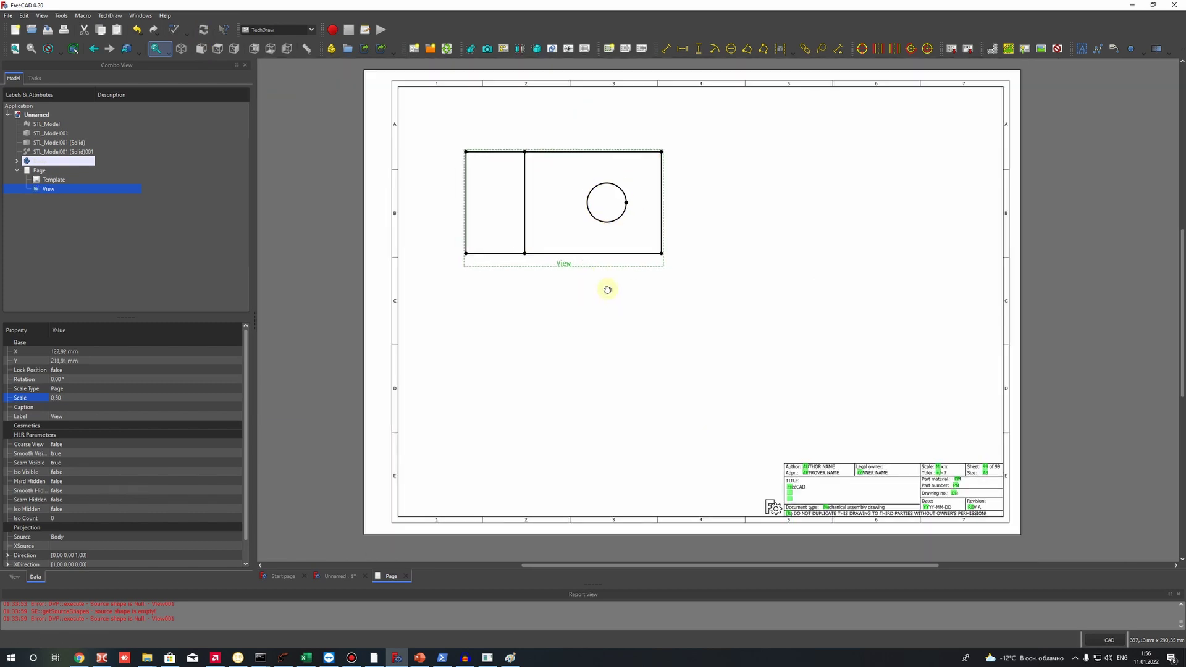
click(58, 397)
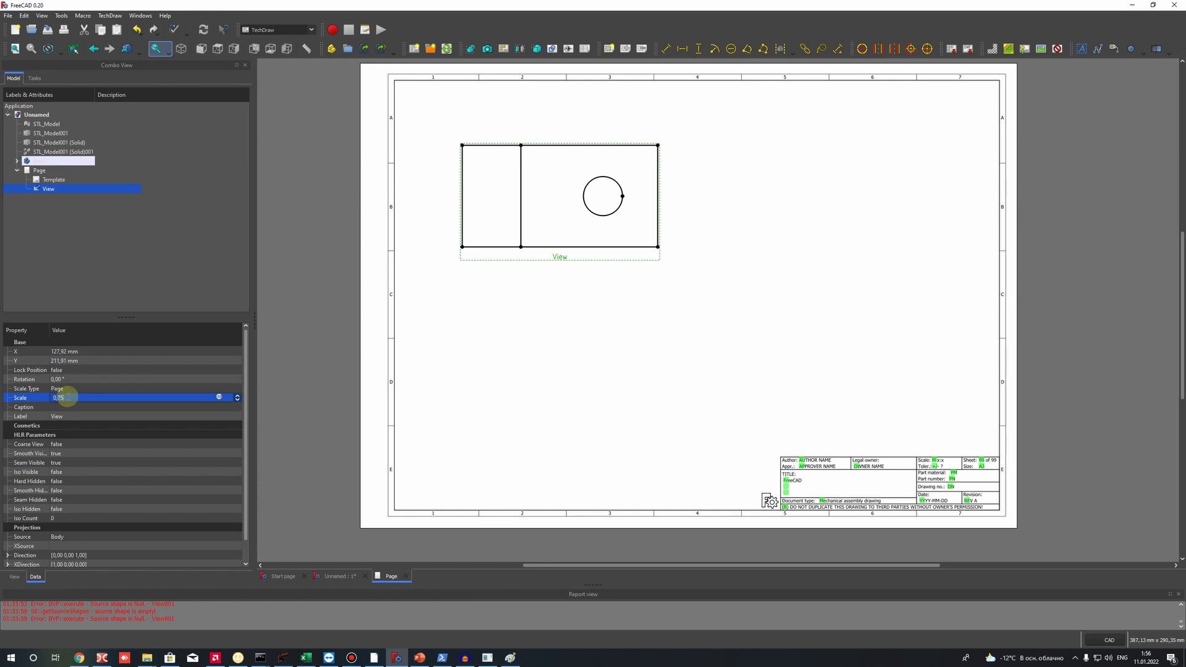
text(0,75)
key(Return)
click(203, 30)
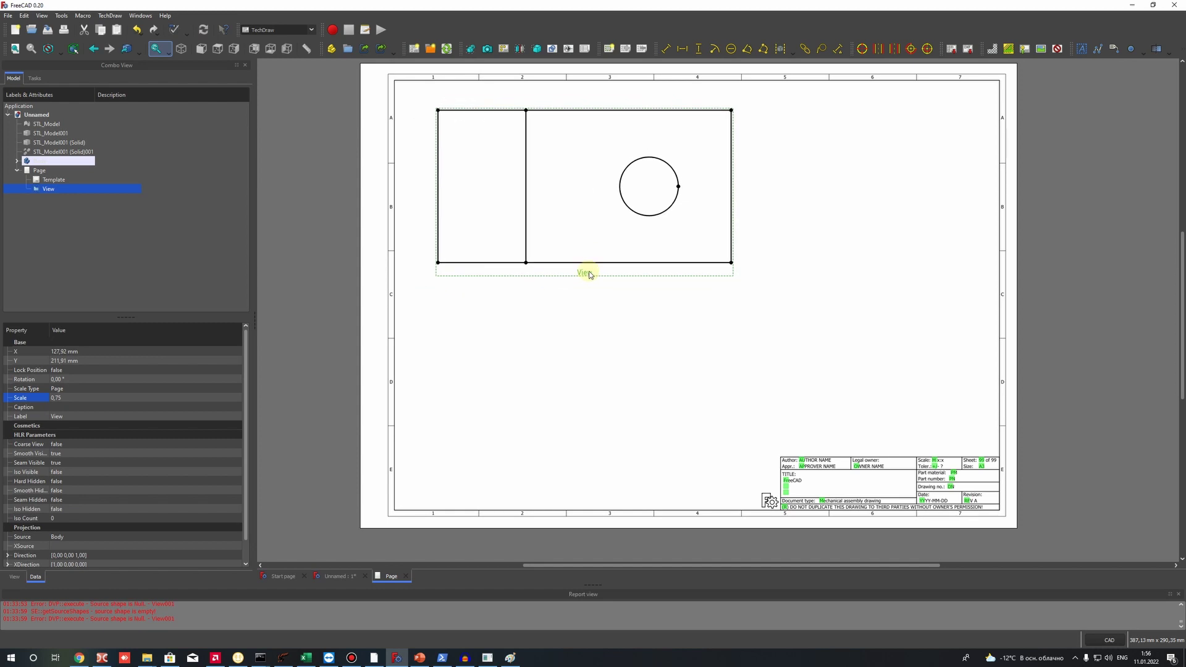
click(584, 326)
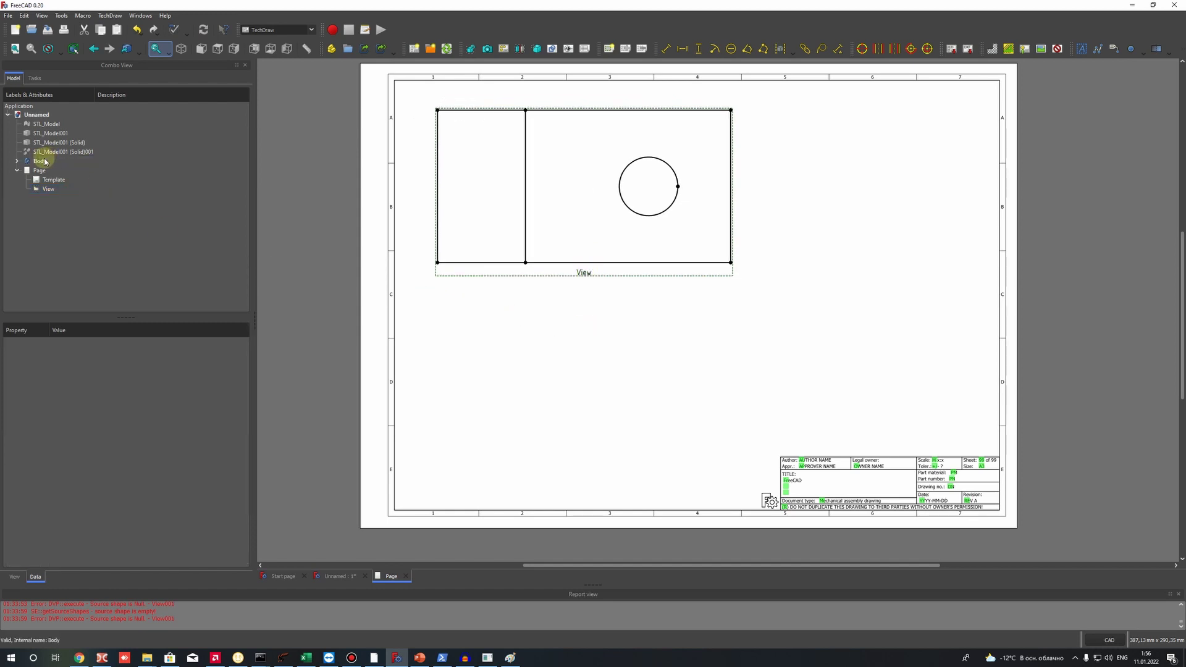
- Orient the Body to its front view and insert it as a second view on the page
click(45, 161)
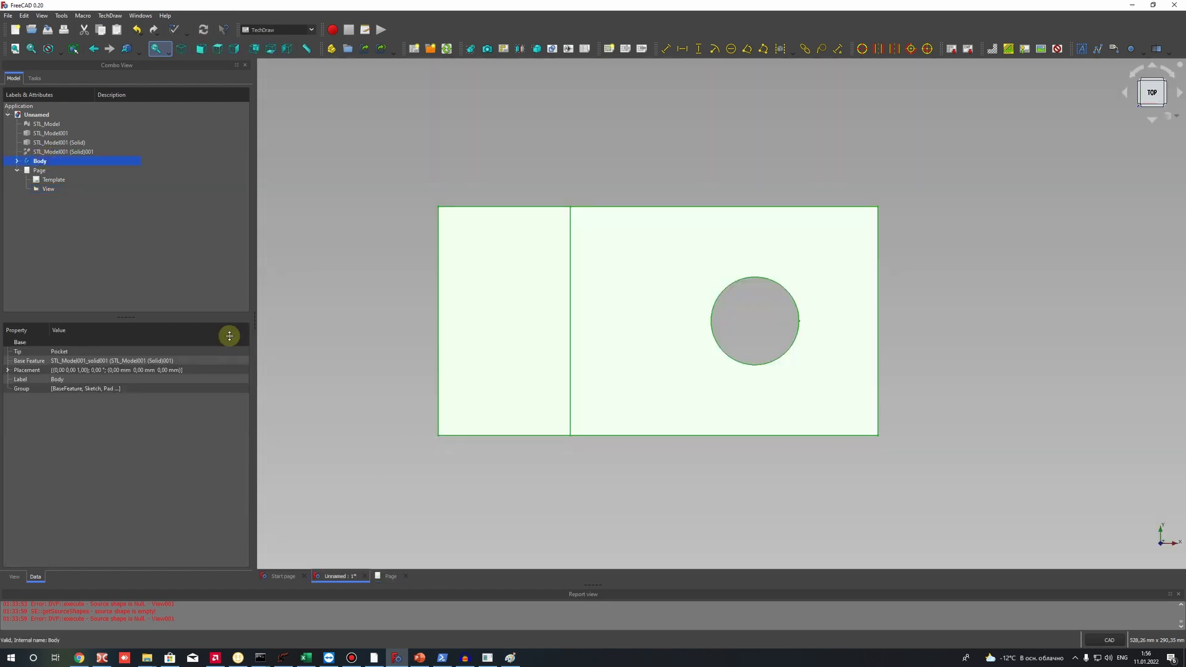
click(1153, 122)
click(1155, 81)
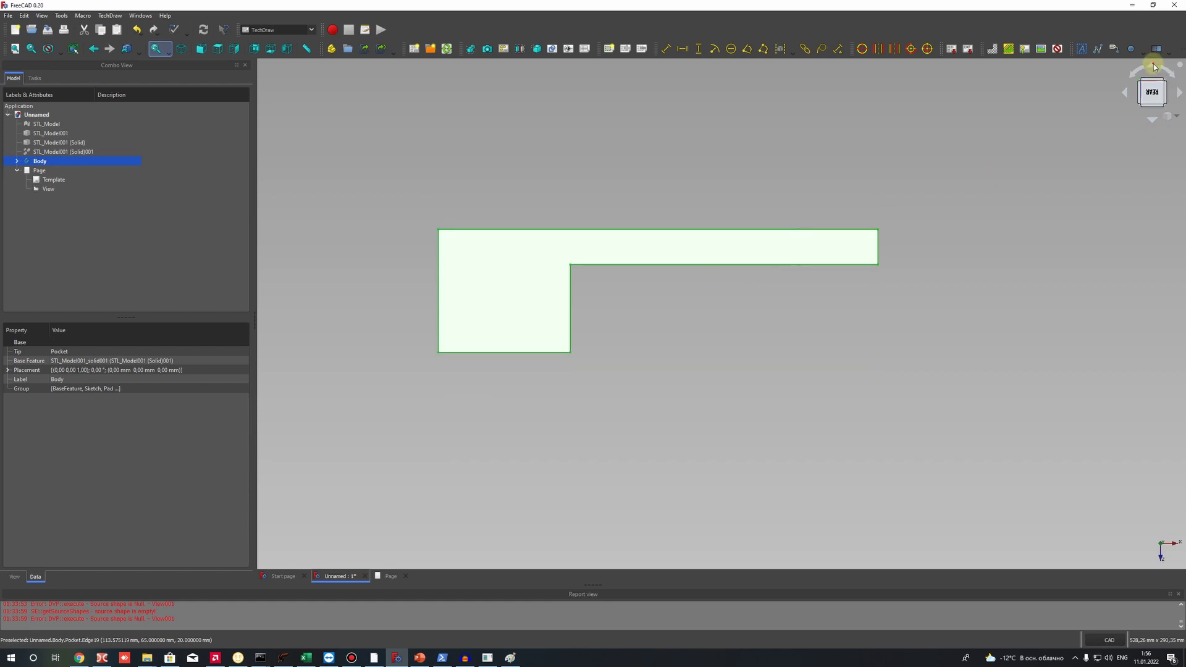
click(1154, 67)
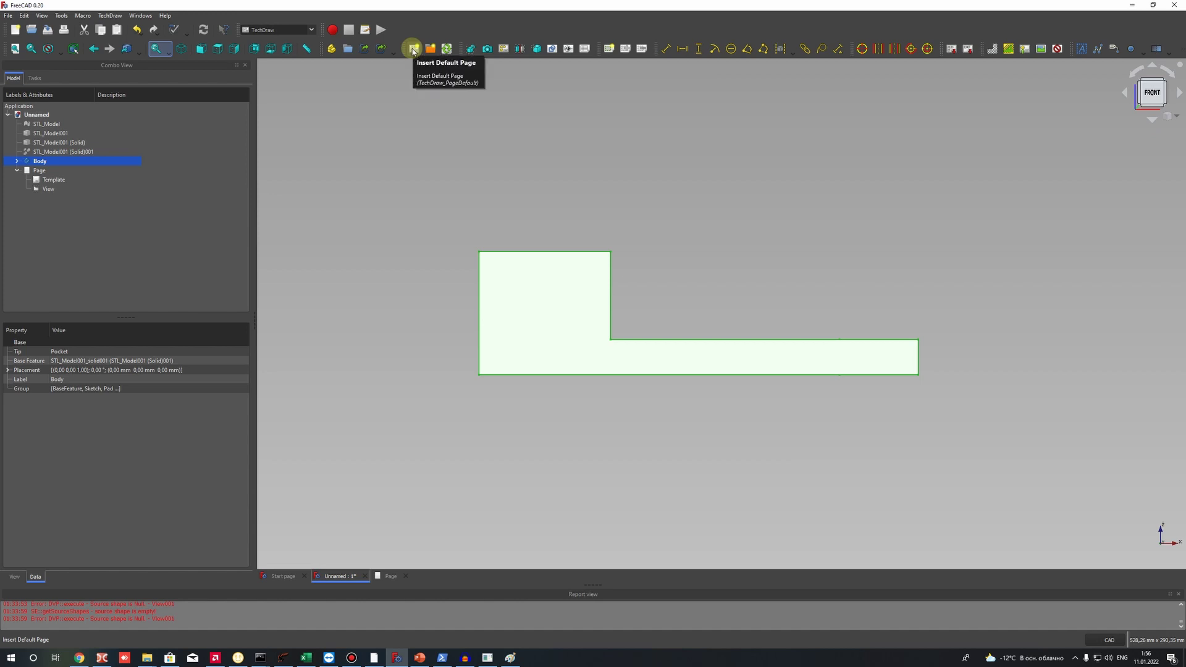
click(470, 48)
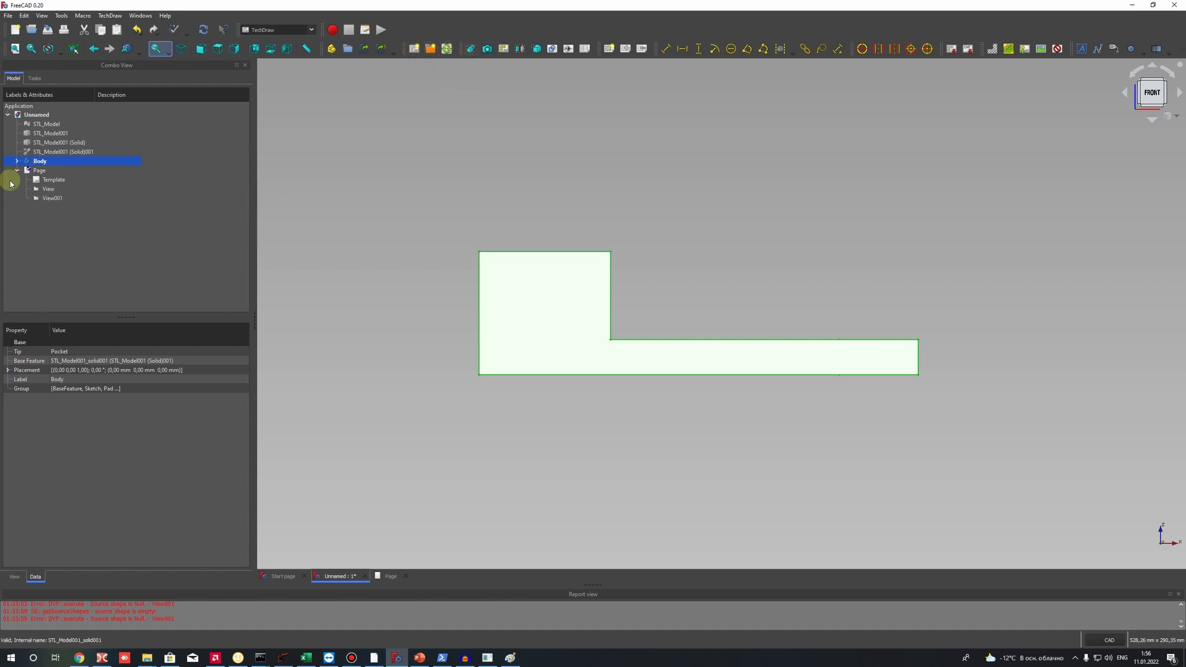
double_click(53, 180)
- Set the front view's scale to 0.75 and align it directly below the top view on the sheet
click(614, 444)
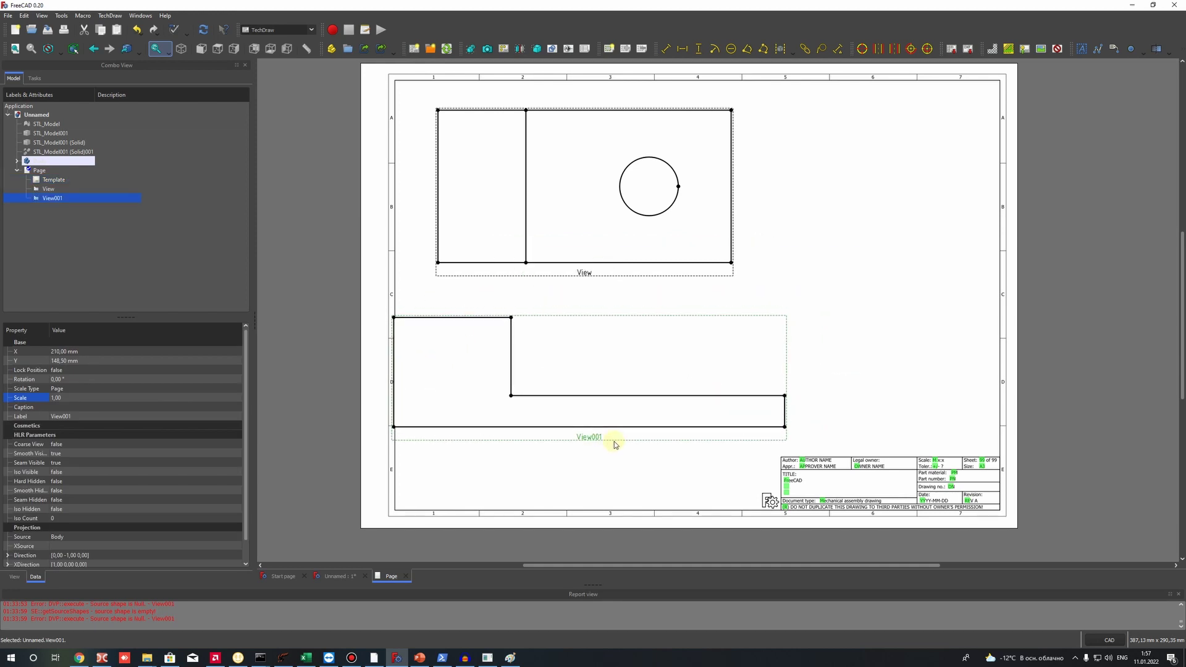
drag(615, 443, 639, 439)
click(69, 399)
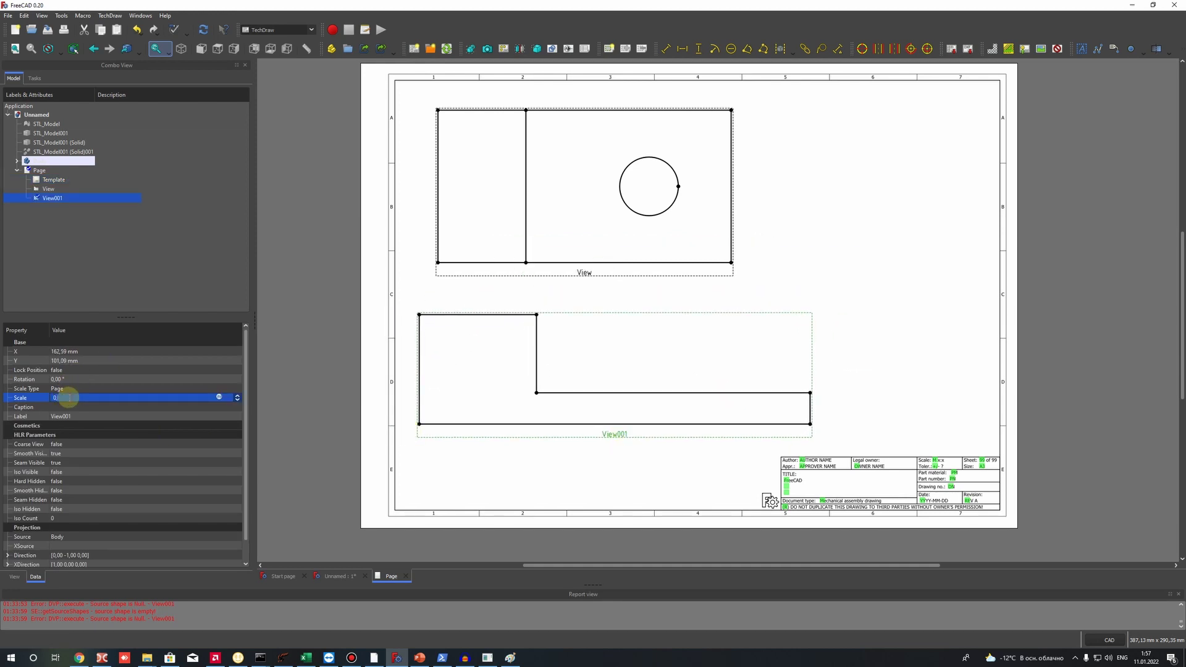
text(0,75)
key(Return)
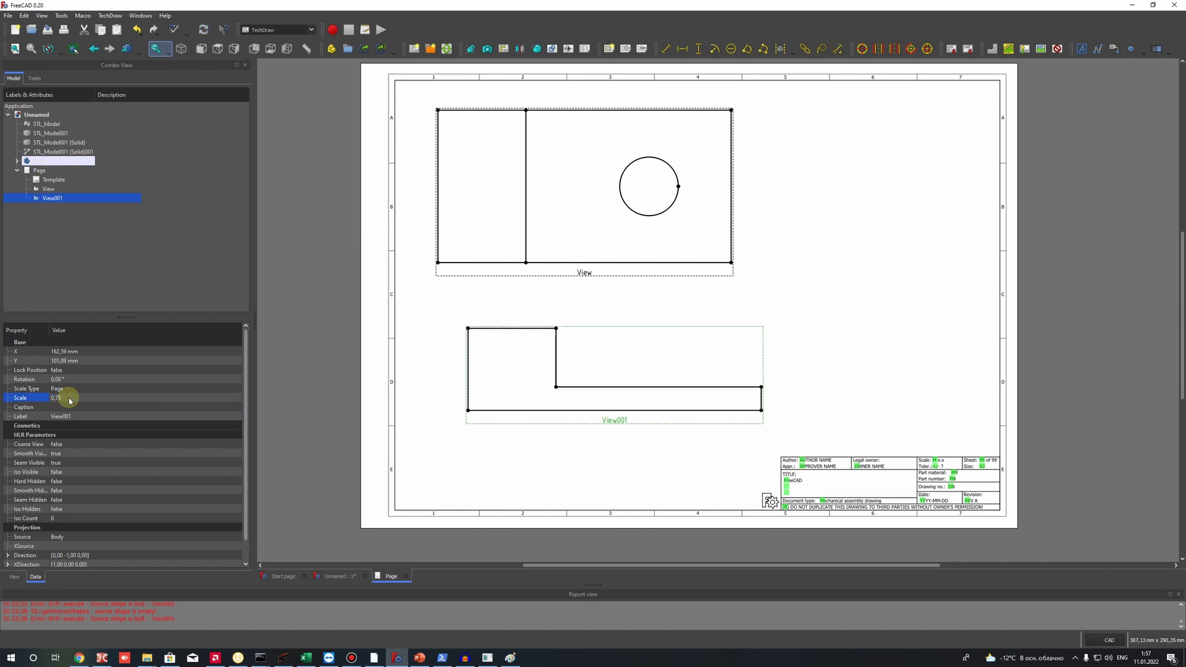
drag(606, 420, 574, 418)
click(804, 340)
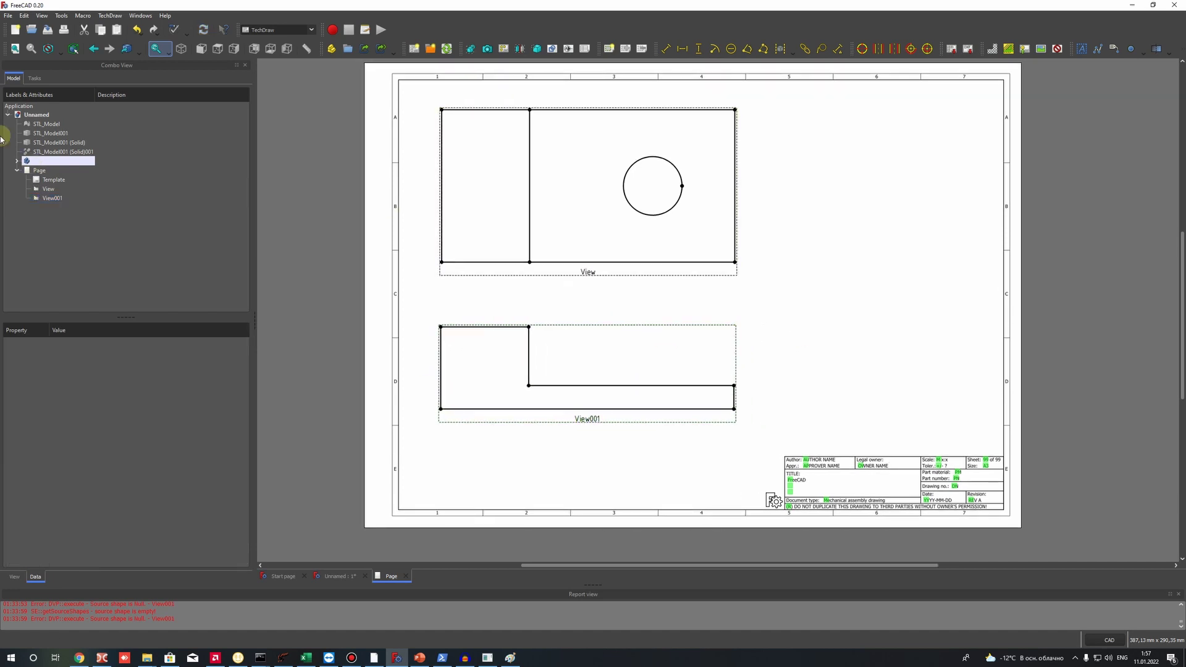
- Orient the Body to its right side view and insert it as a third view on the page
click(44, 162)
click(340, 576)
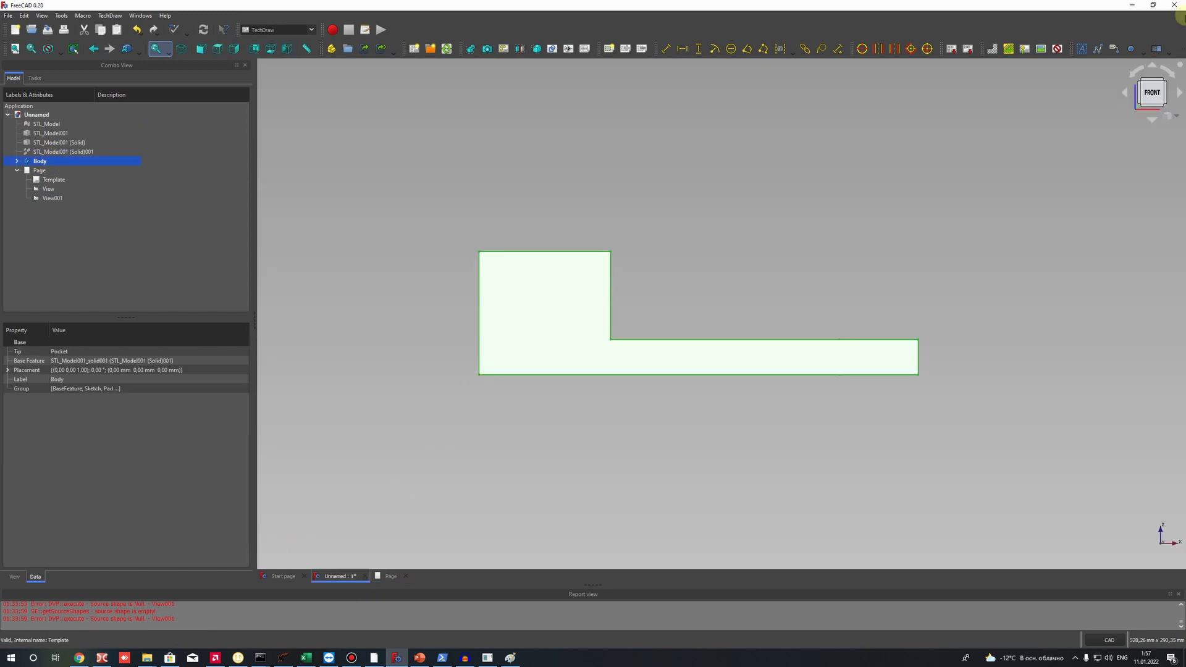
click(1178, 92)
click(1178, 92)
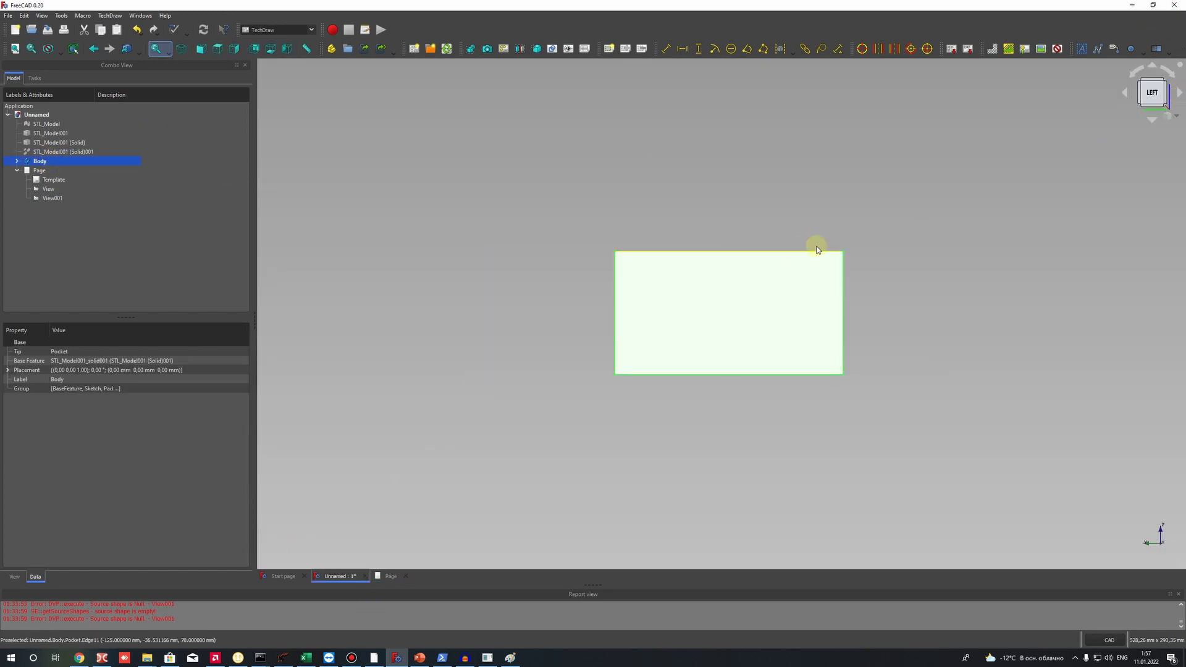
middle_drag(732, 273, 791, 391)
click(1155, 104)
click(1142, 97)
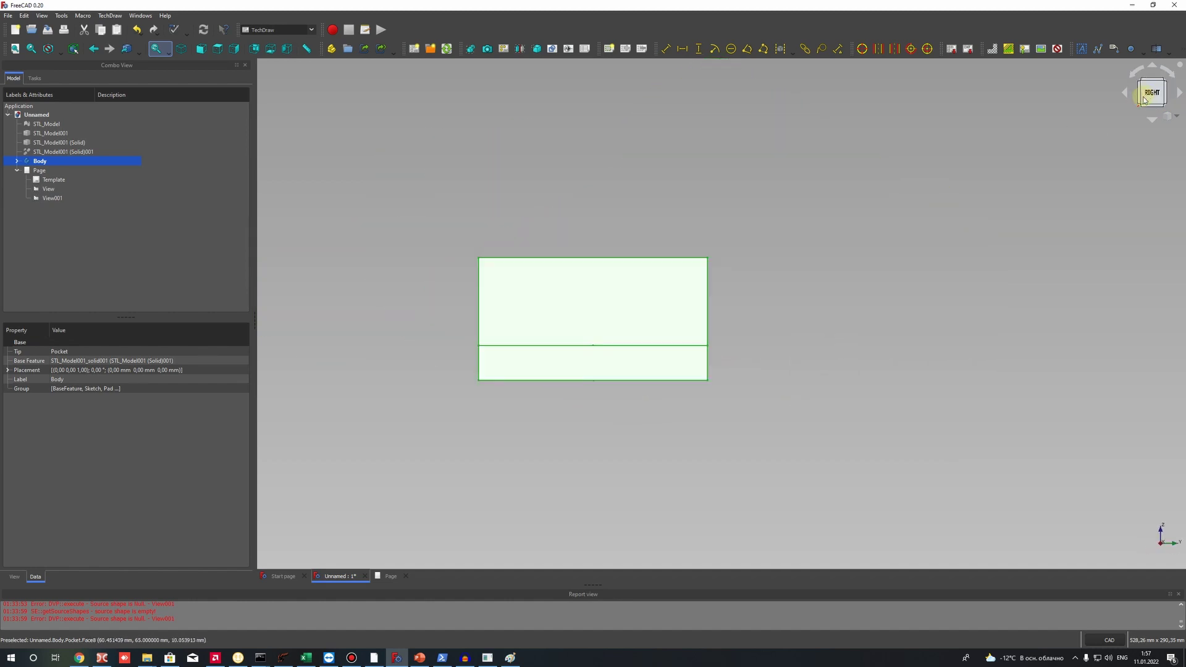
scroll(463, 380, up, 4)
scroll(643, 288, down, 2)
click(470, 49)
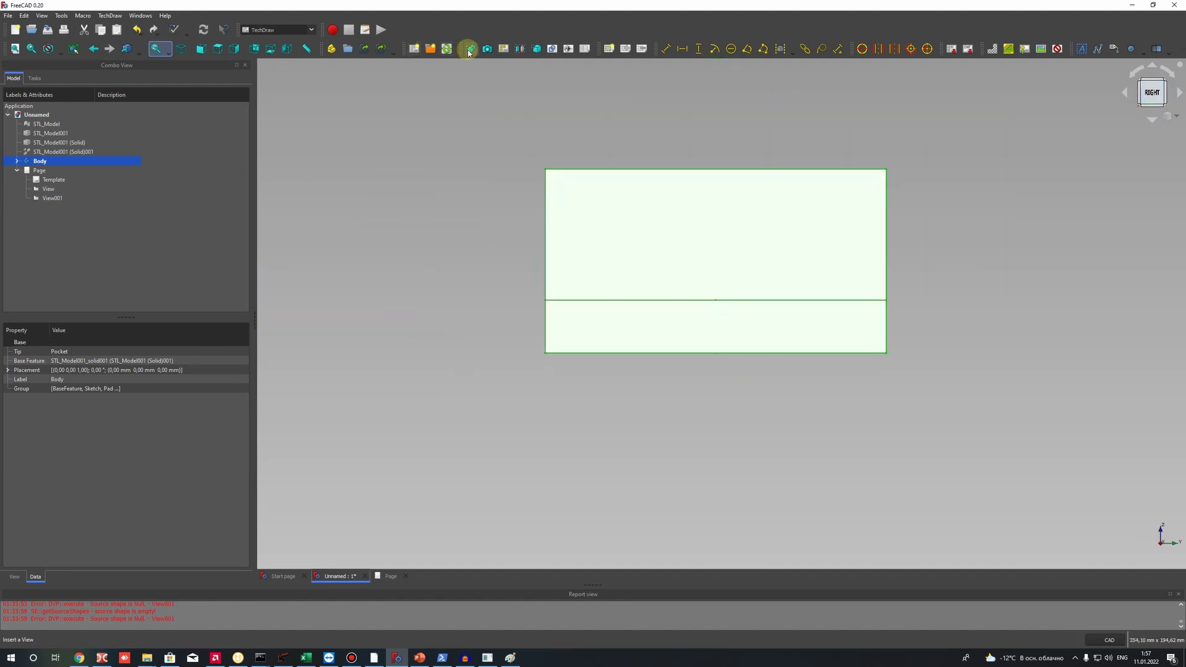
- Move the right side view to the page's upper-right area, set its scale to 0.75 and align it with the top view's upper edge
double_click(38, 169)
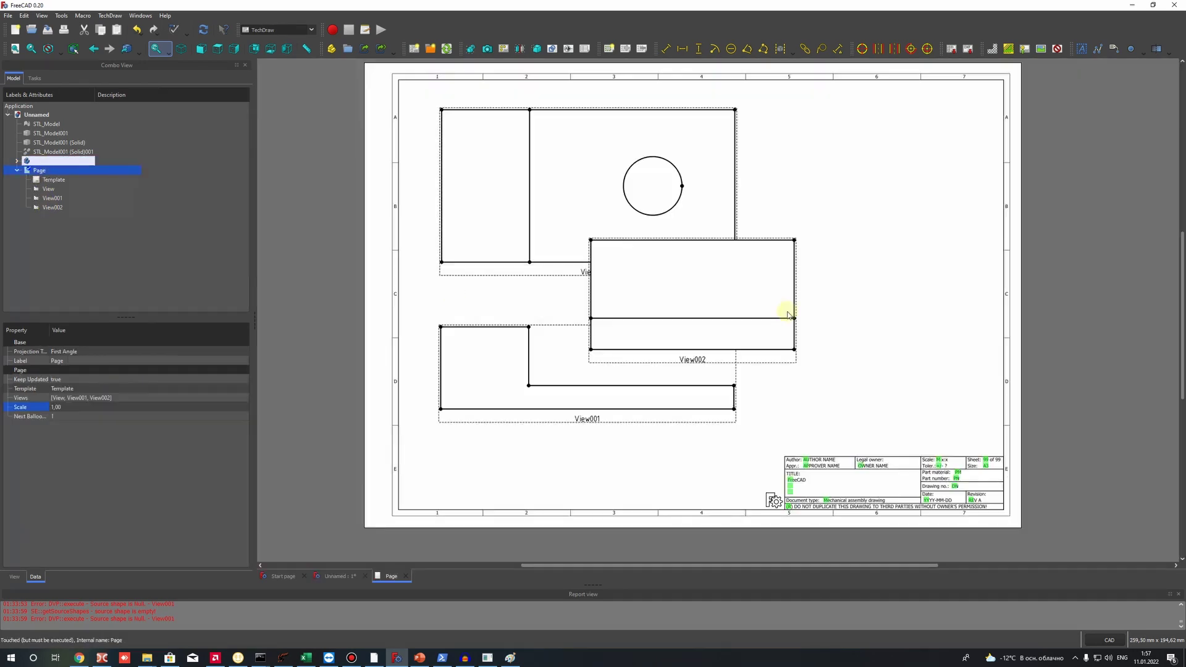
drag(692, 352, 879, 245)
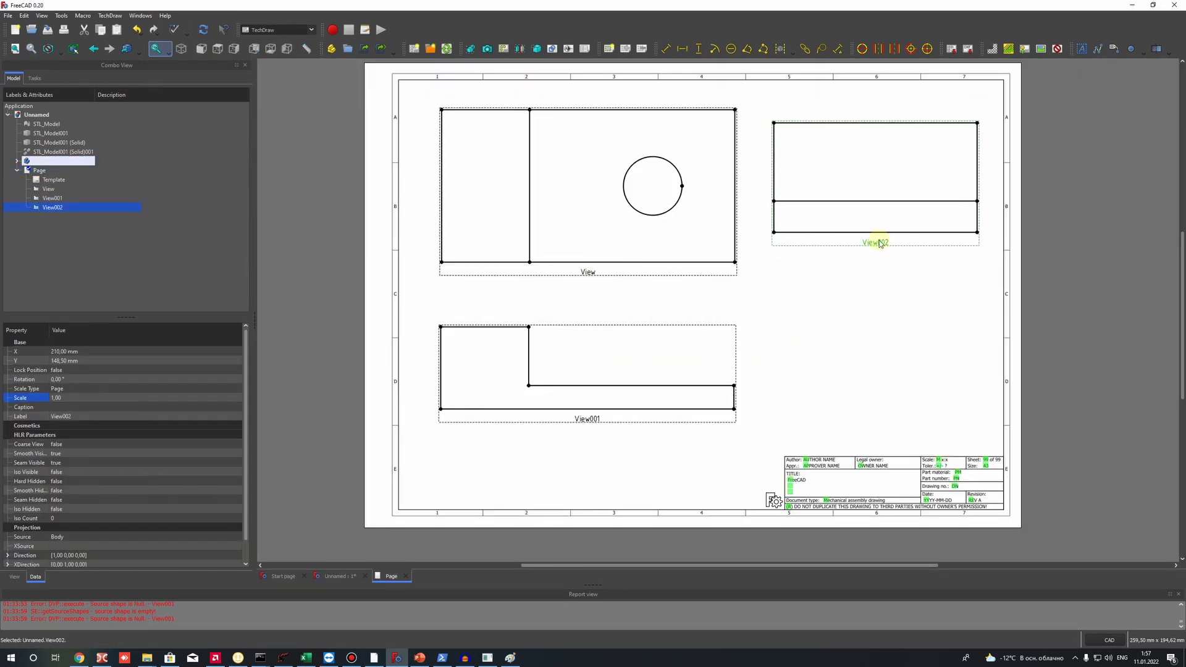
click(68, 397)
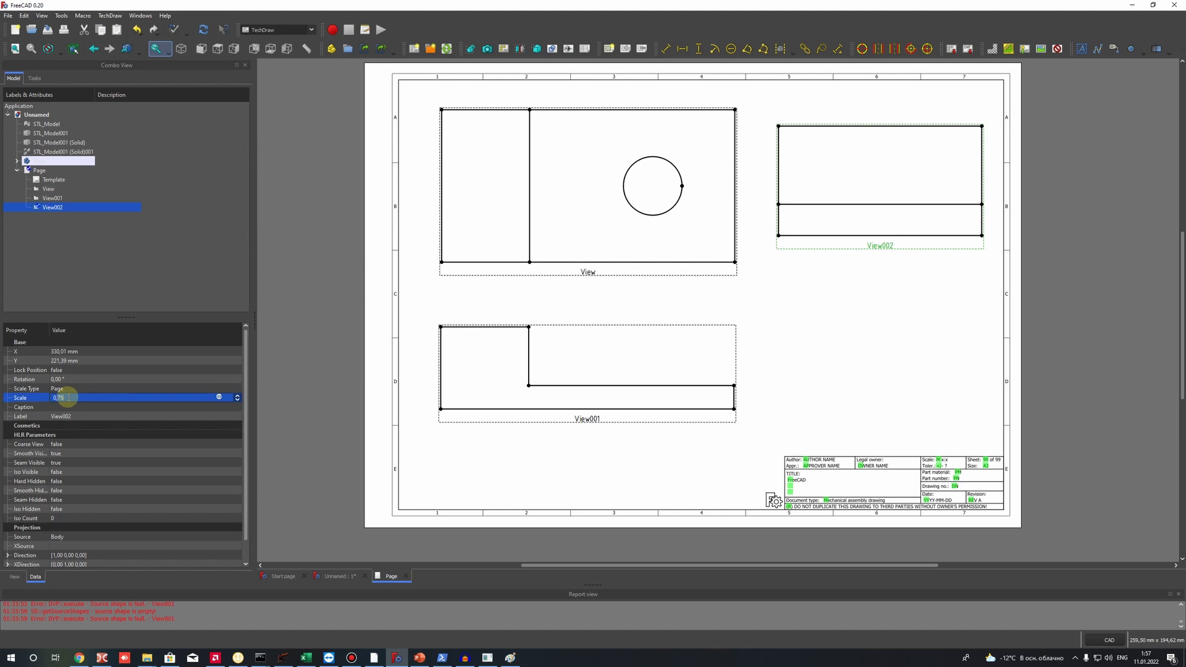
key(Return)
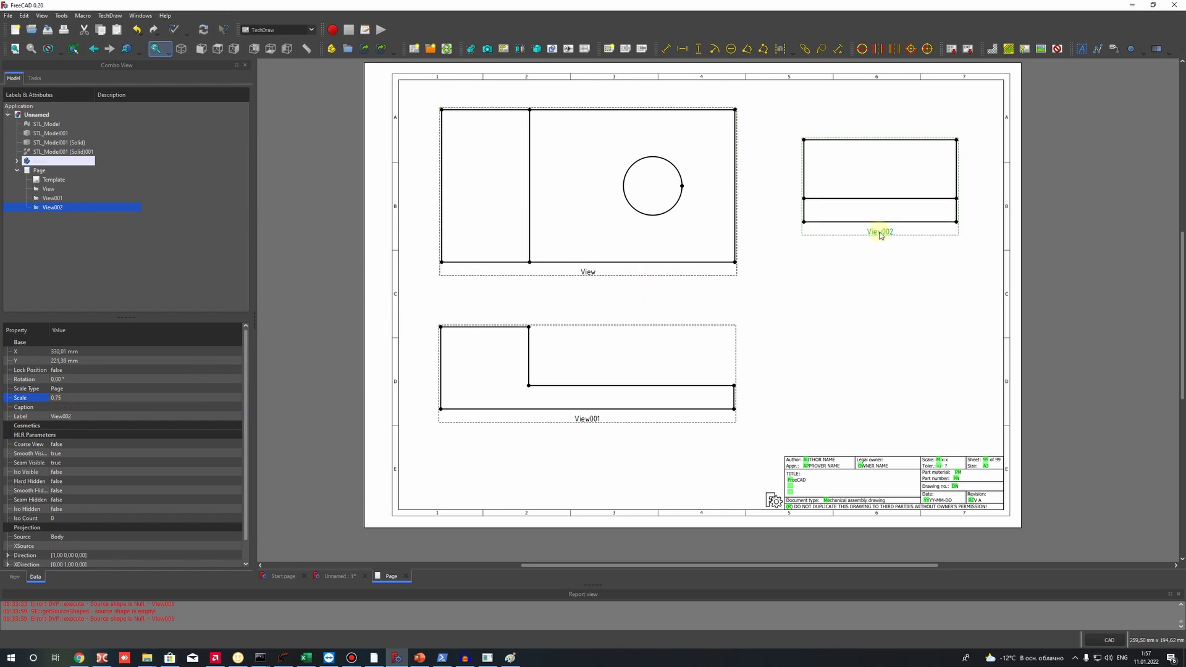
drag(880, 235, 875, 200)
click(847, 251)
- Add a radius dimension to the hole in the top view and place its label to the lower left of the circle
click(625, 176)
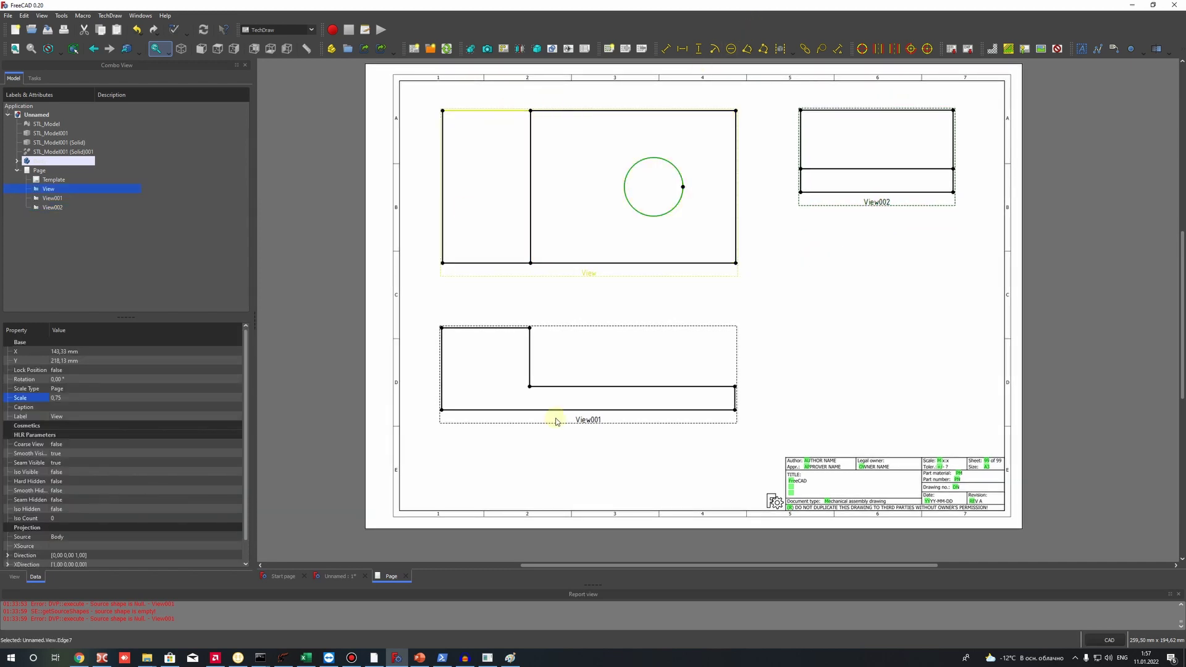
click(715, 50)
drag(584, 192, 580, 220)
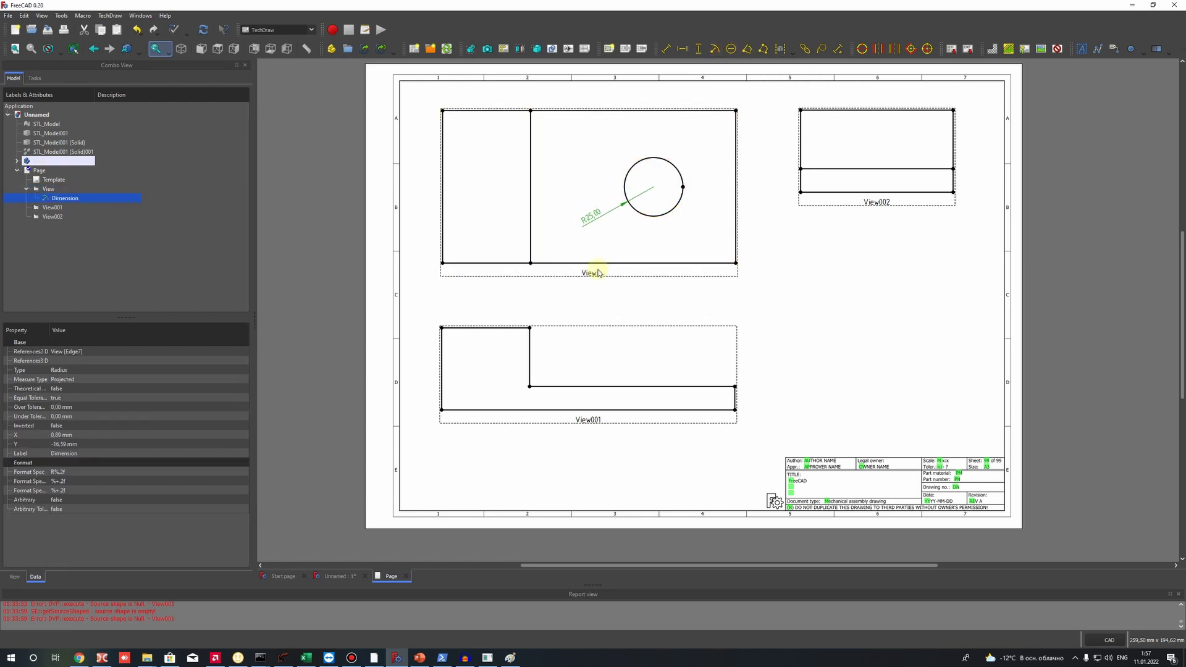
- Dimension the top view's overall width above the outline and its overall height along the right side
click(442, 111)
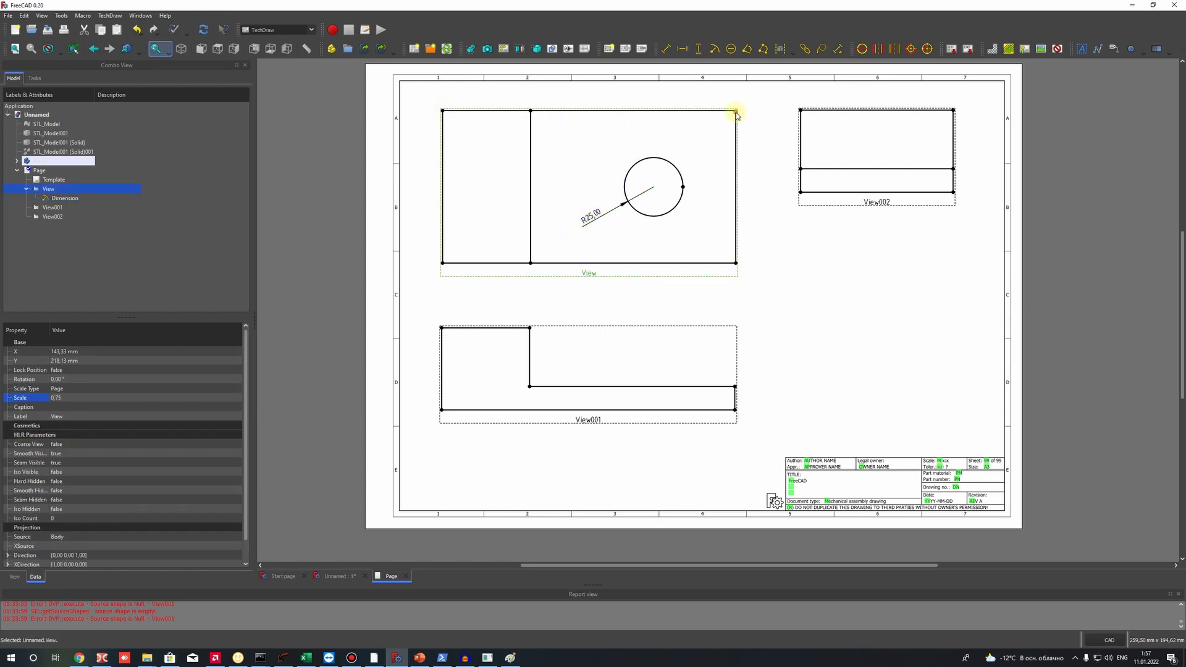
click(443, 113)
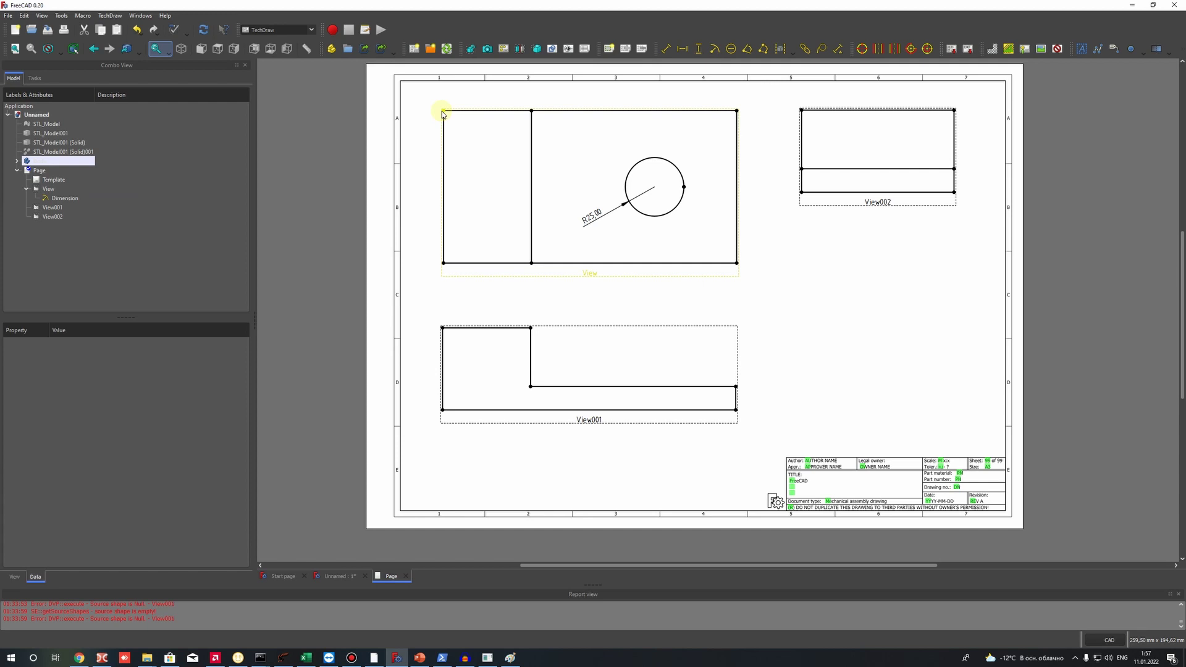
click(442, 111)
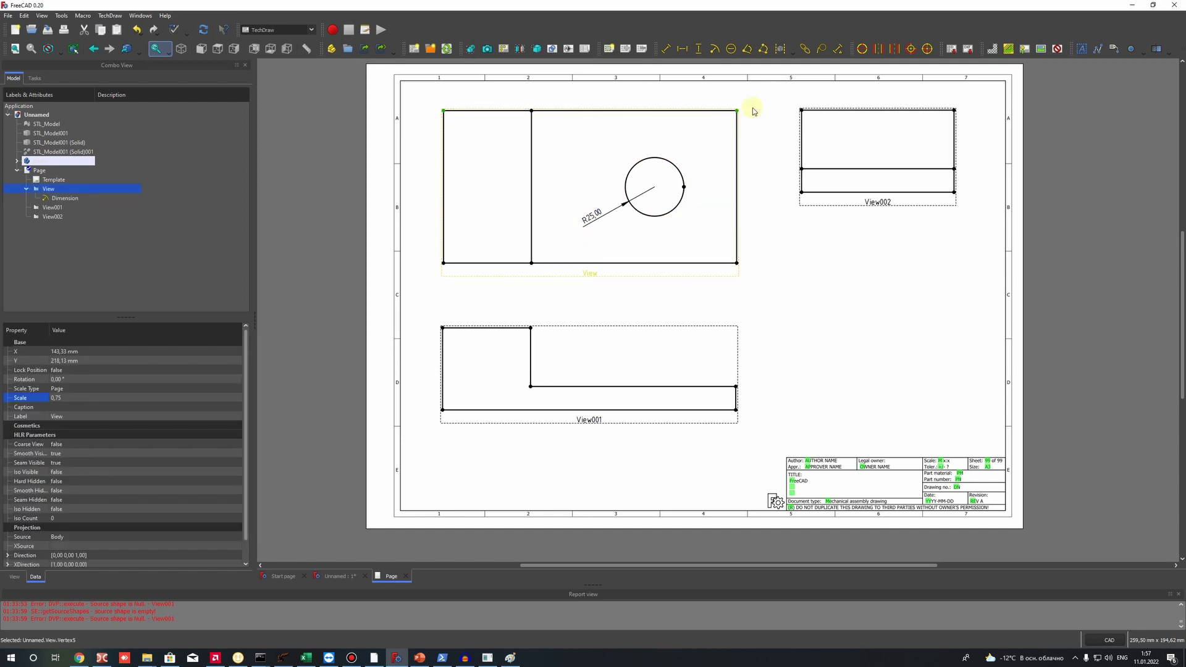
click(683, 50)
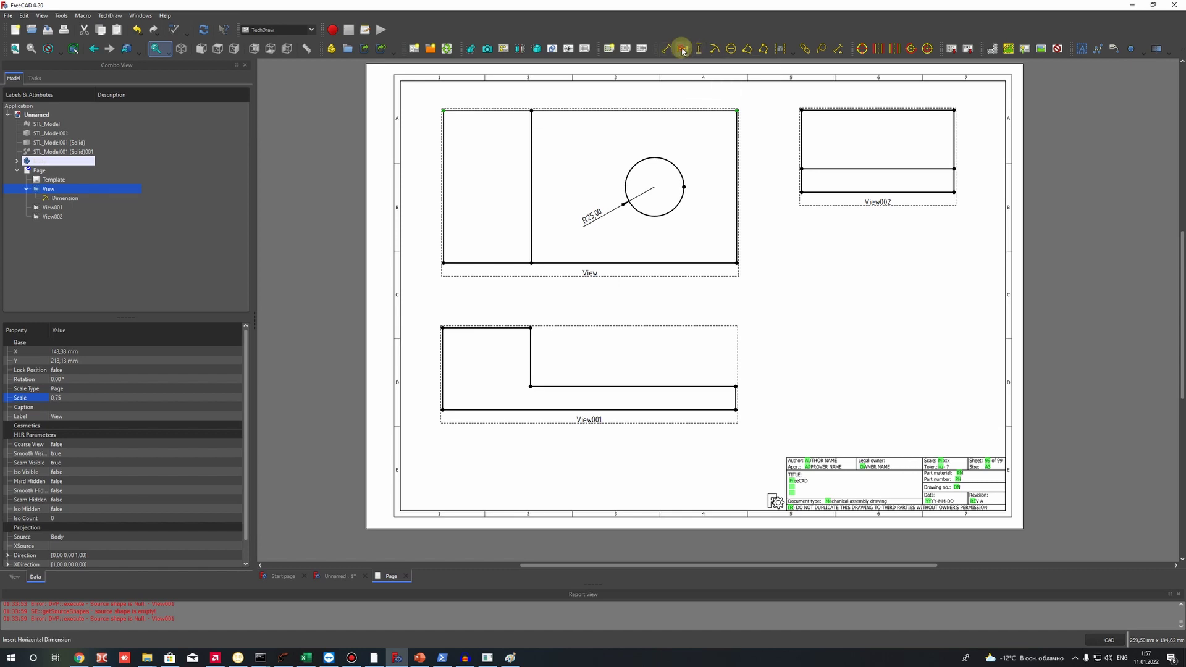
click(593, 94)
drag(593, 97, 593, 97)
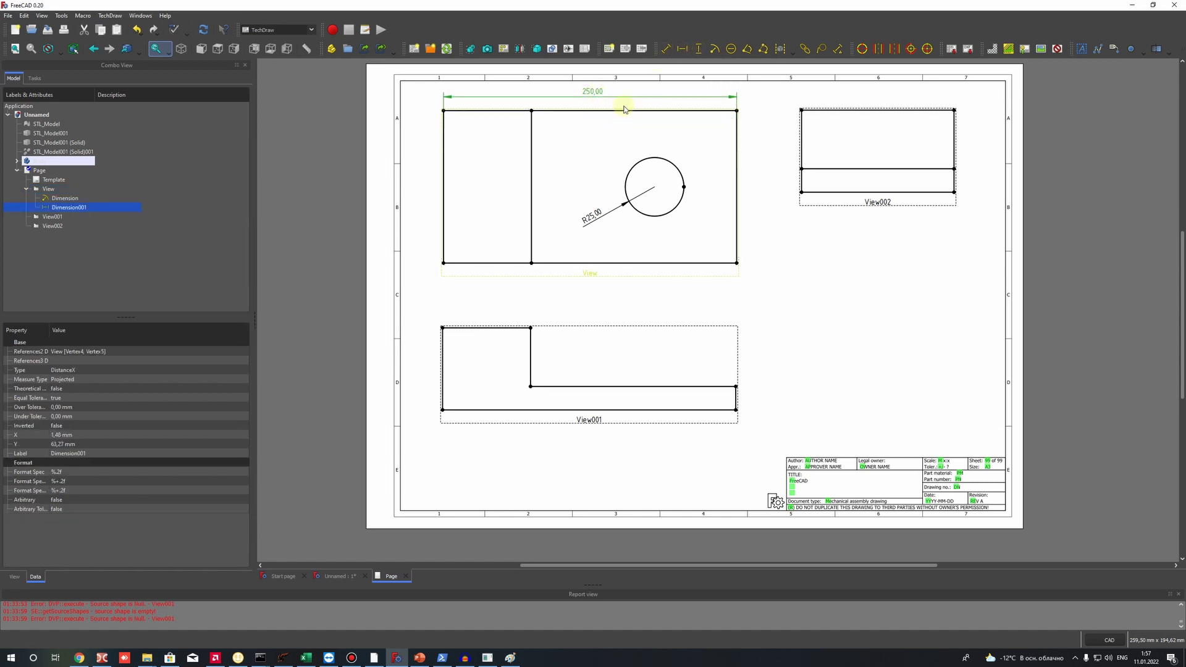
click(738, 112)
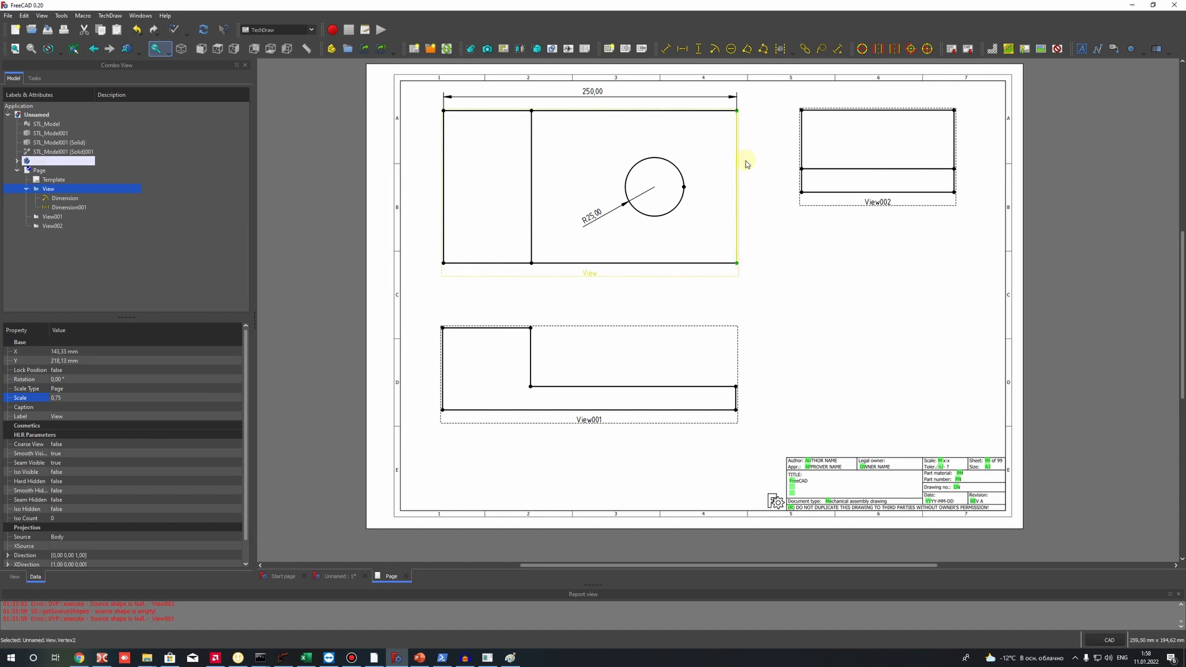
click(699, 48)
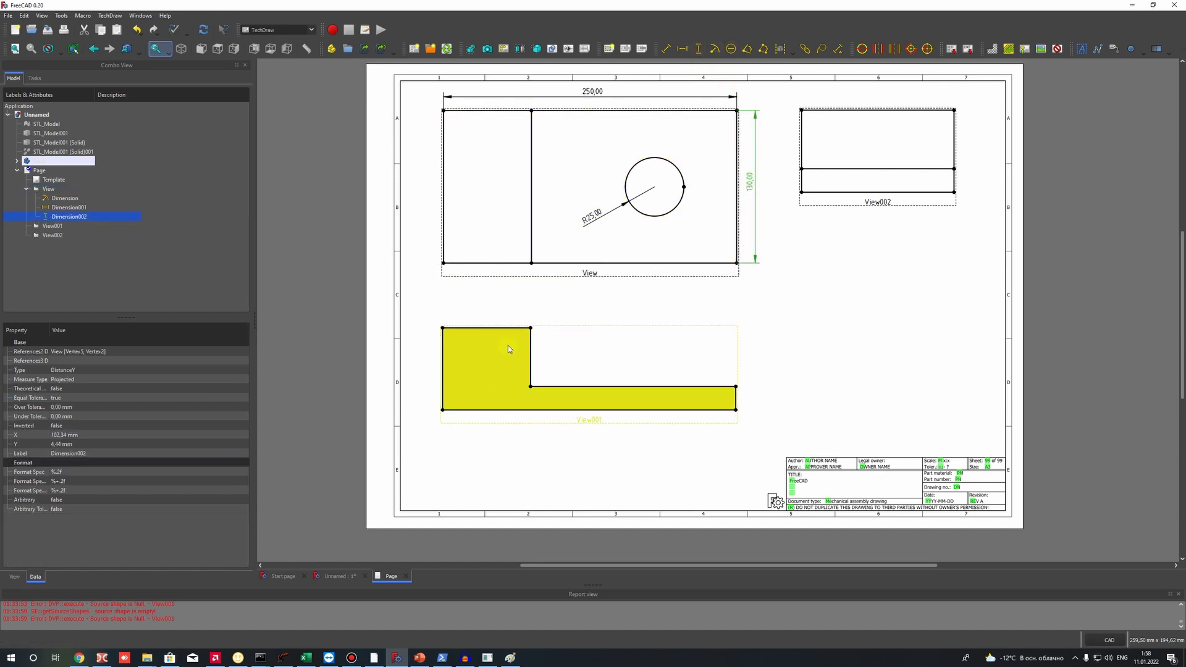
click(547, 387)
click(530, 387)
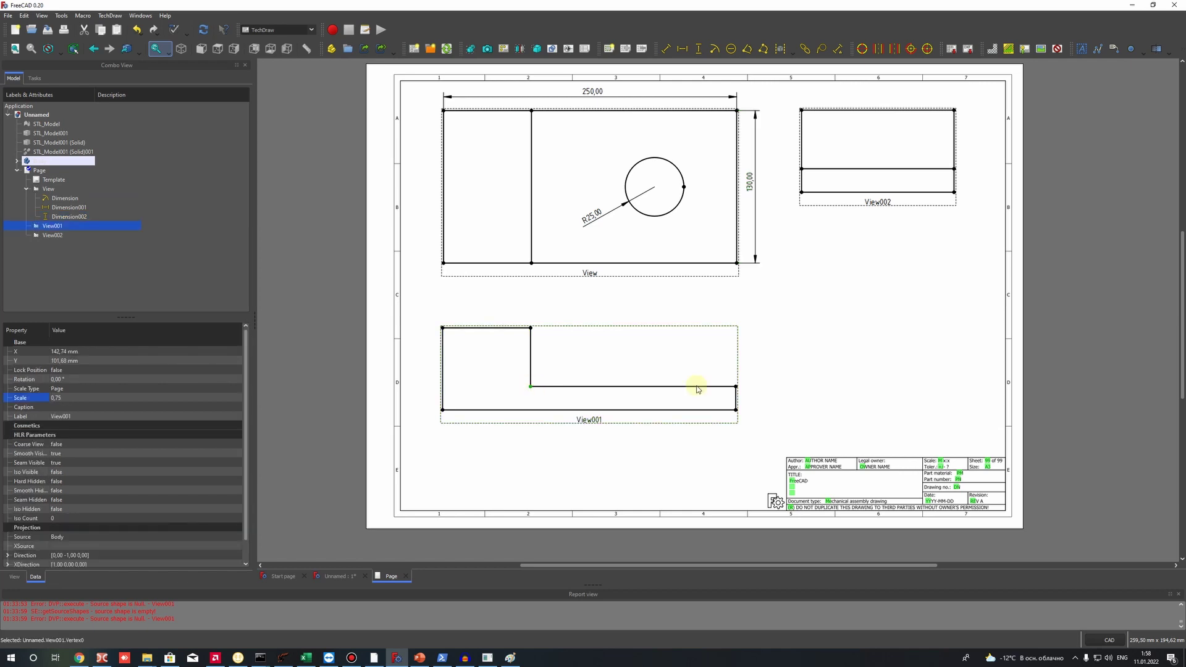
click(442, 328)
click(442, 328)
click(700, 51)
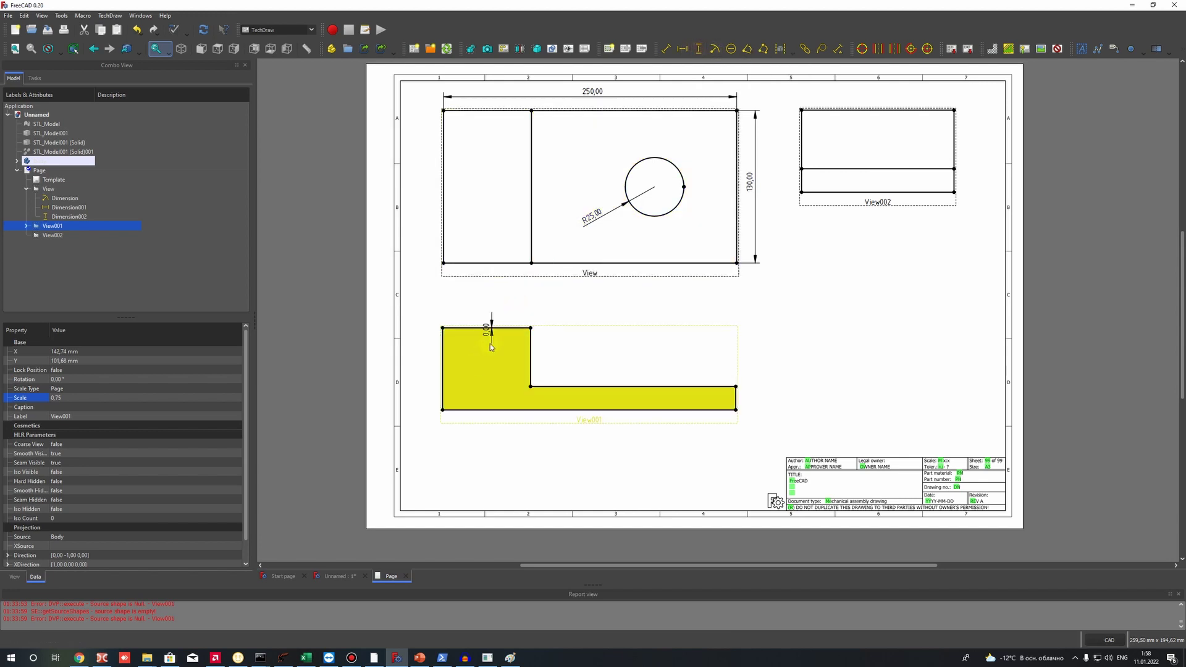
click(491, 335)
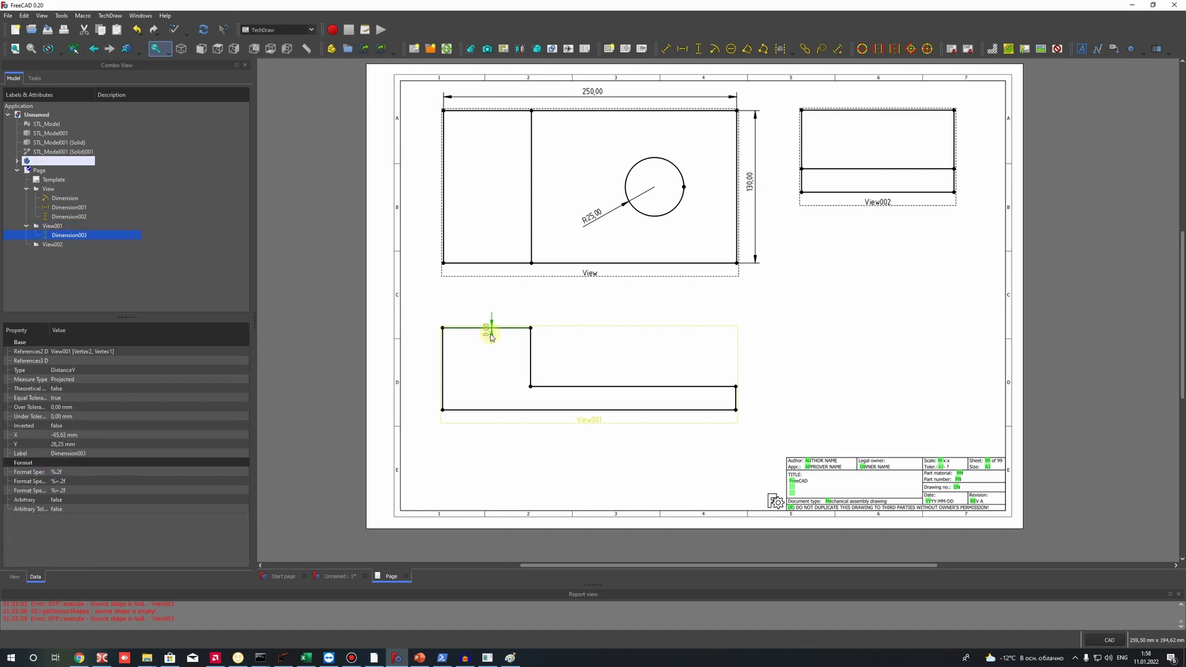
key(Delete)
- Add a horizontal dimension for the raised block's top edge in the front view, placed above the edge
click(442, 327)
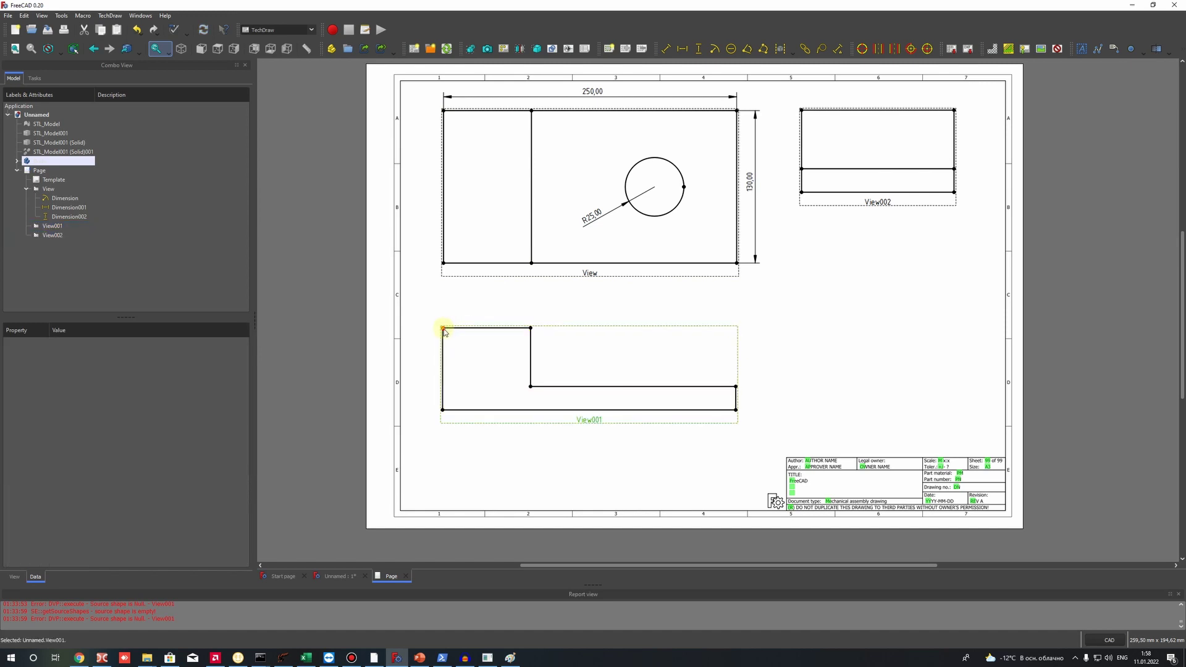
ctrl+click(530, 328)
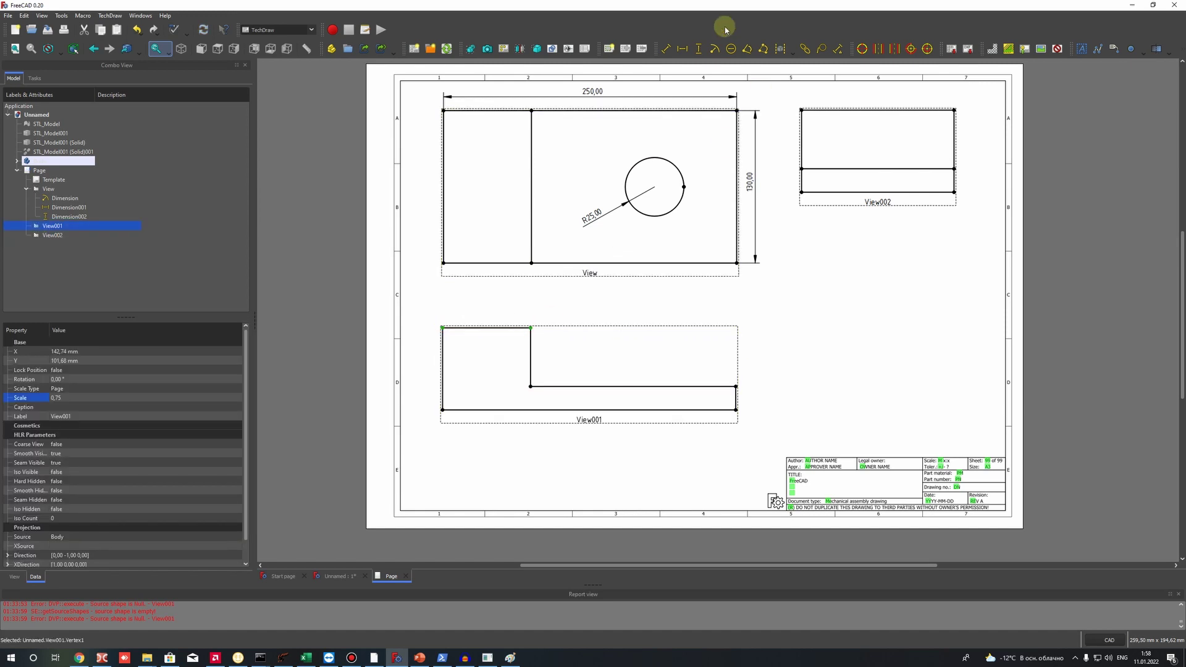
click(683, 48)
click(489, 315)
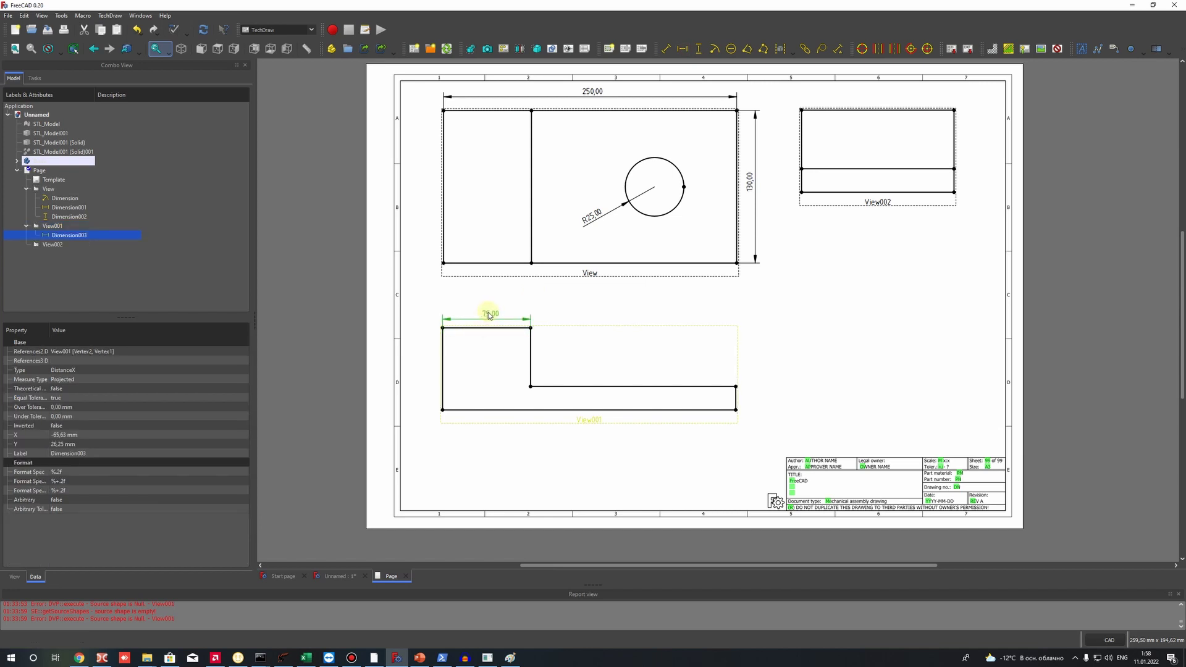
- Add a vertical dimension for the front view's full height and place it outside the left edge
click(531, 327)
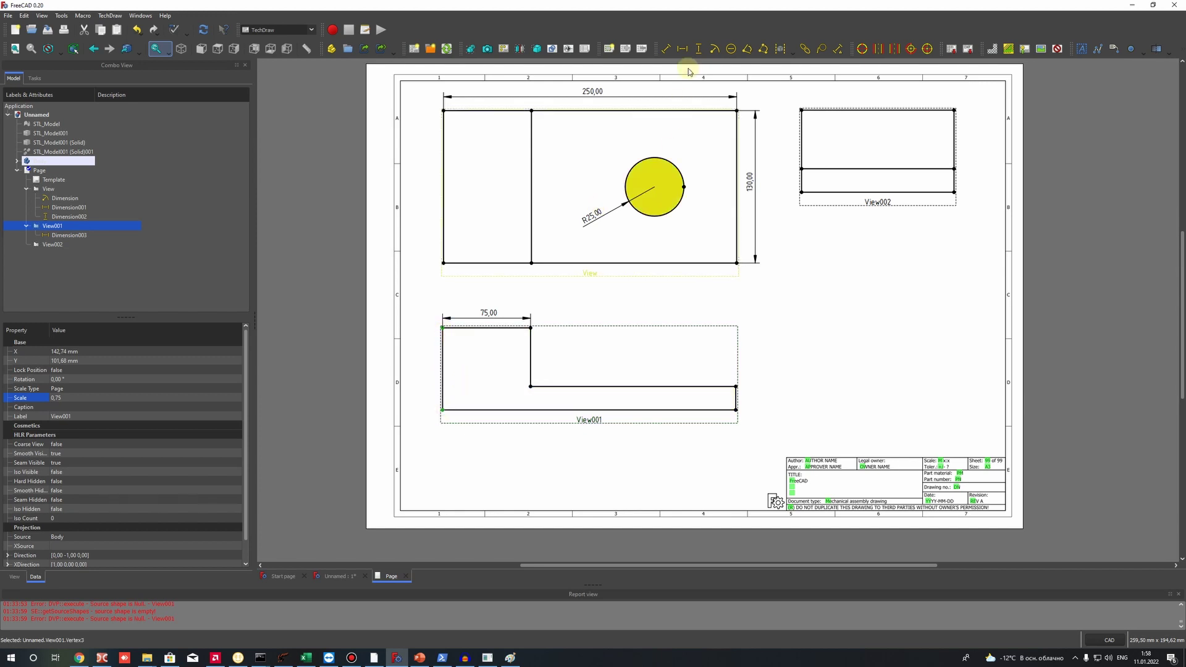
click(698, 49)
drag(442, 373, 418, 372)
click(808, 378)
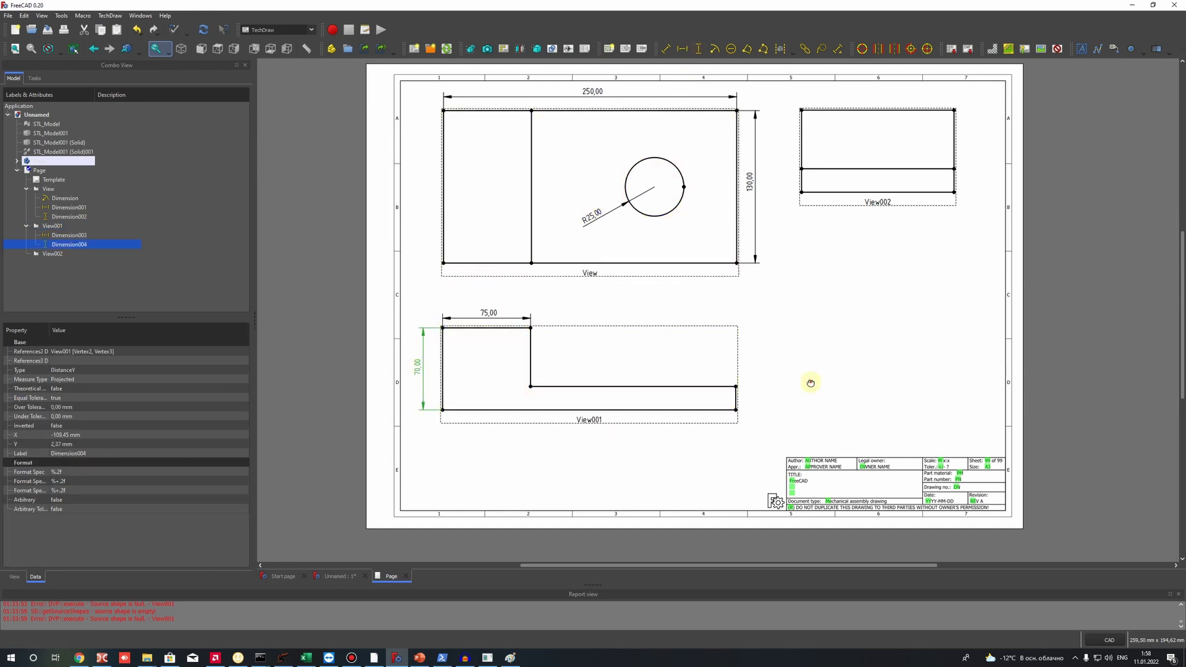
- Add a vertical dimension for the thin base's right edge in the front view, with its label outside and below the outline
click(735, 386)
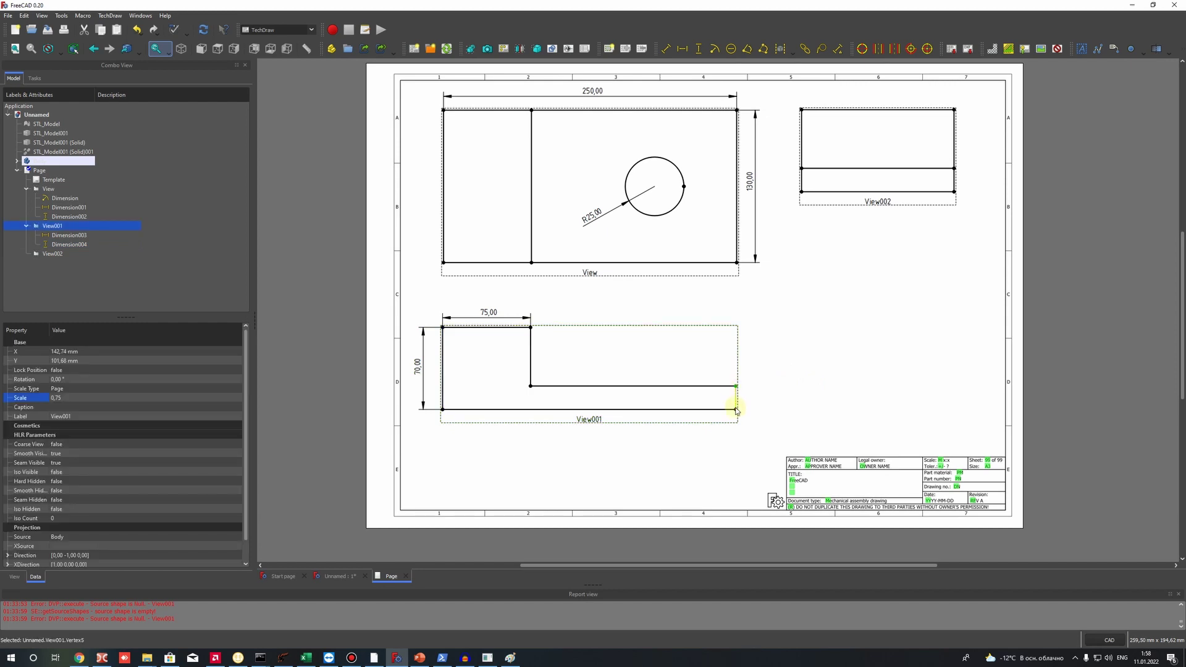
click(699, 49)
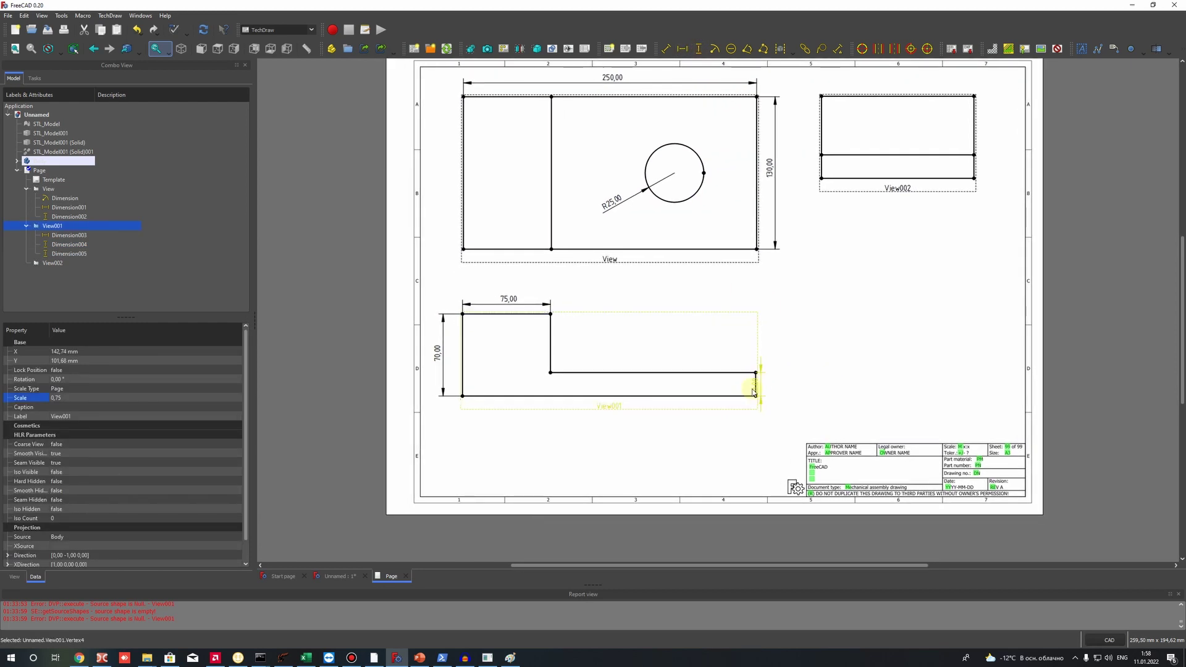
drag(756, 388, 772, 427)
click(856, 342)
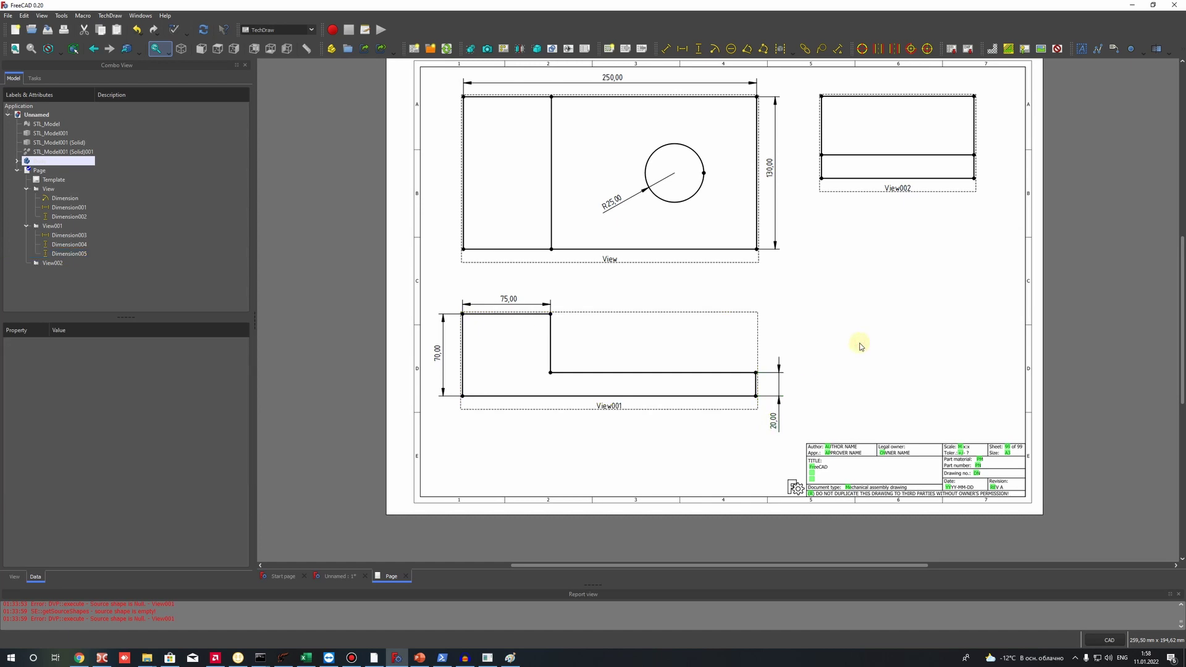
middle_drag(814, 353, 765, 392)
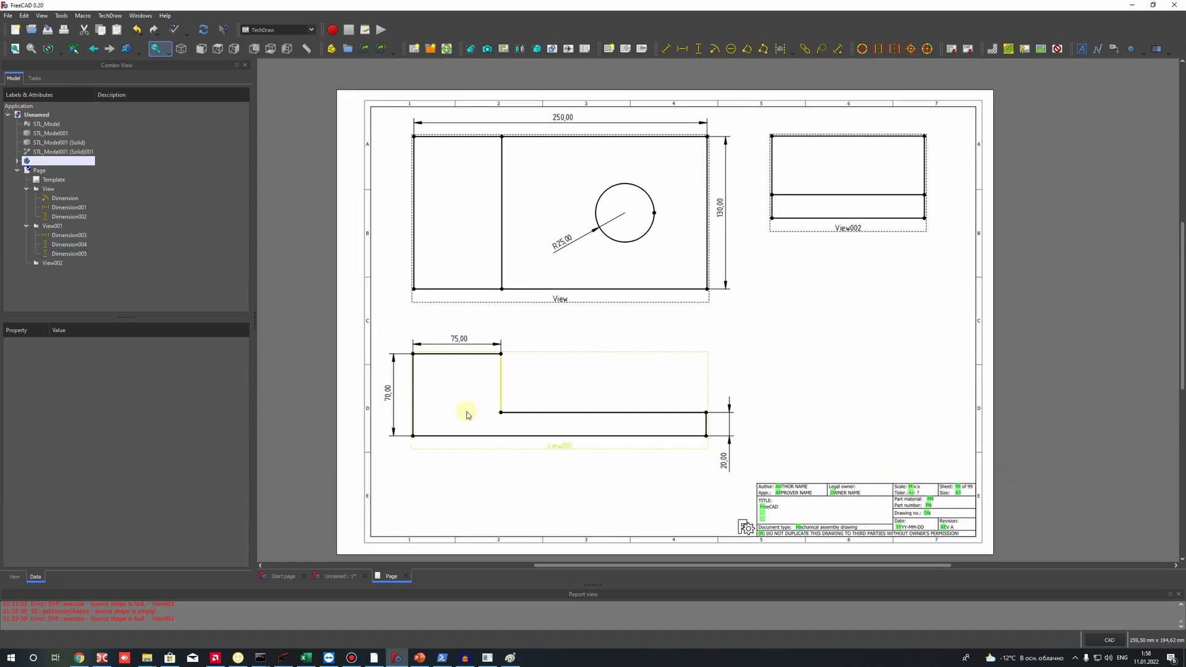
- Add a horizontal dimension between the two bottom corners of the right side view
scroll(709, 256, up, 2)
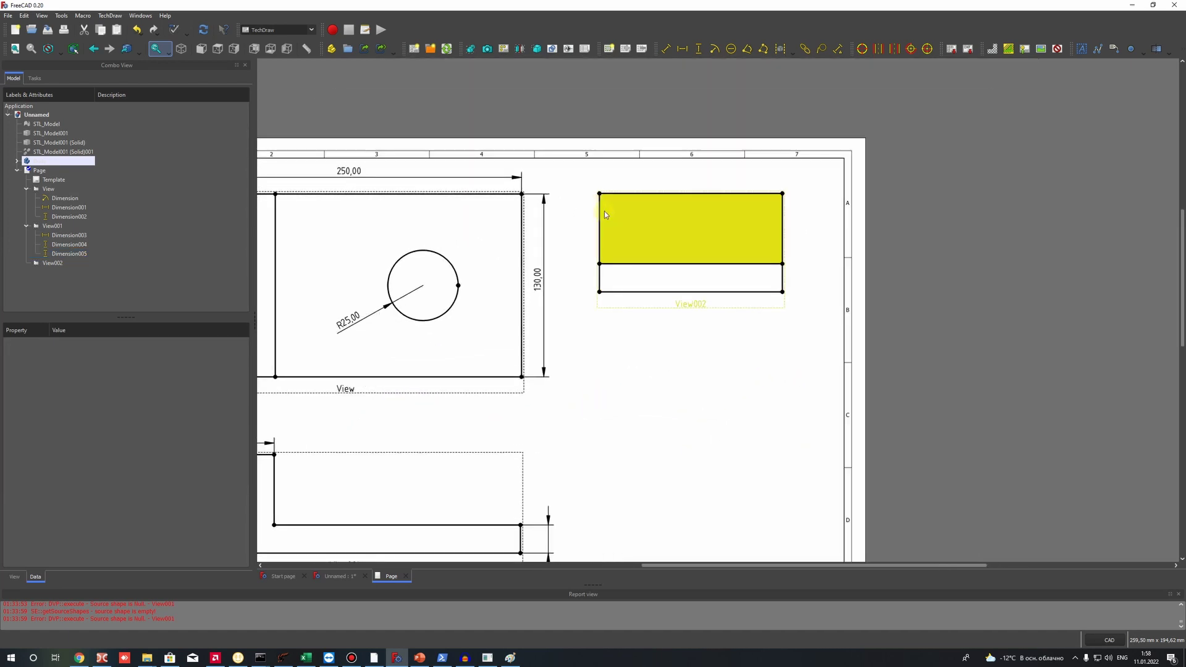
scroll(657, 358, down, 1)
click(650, 281)
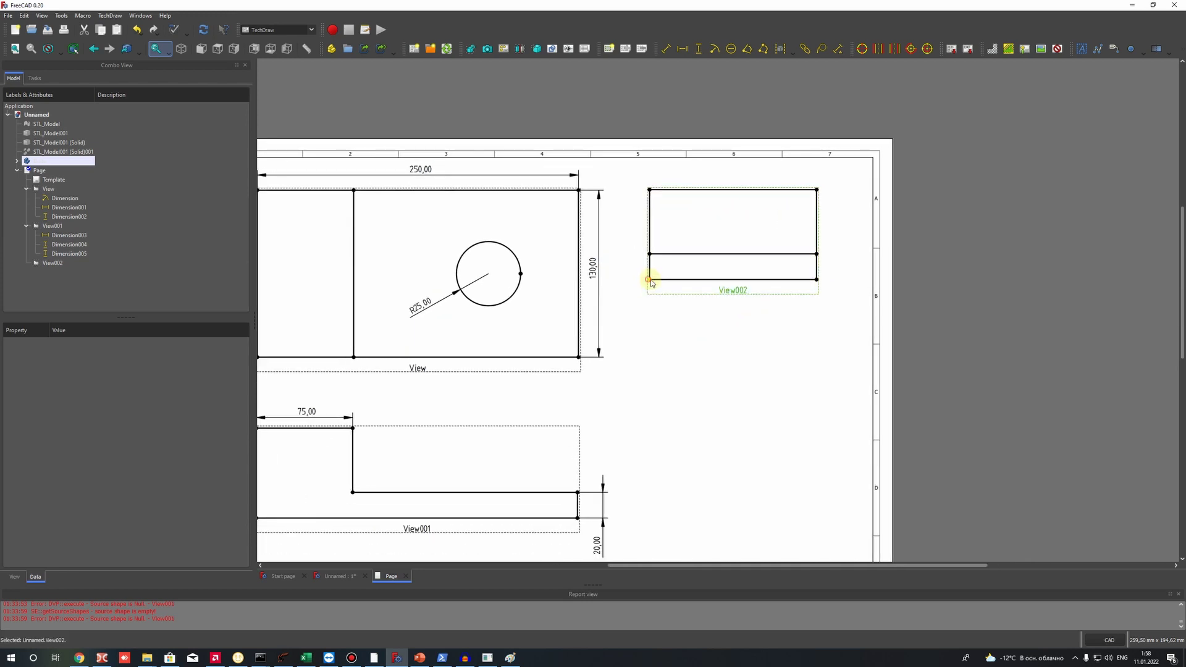
click(650, 281)
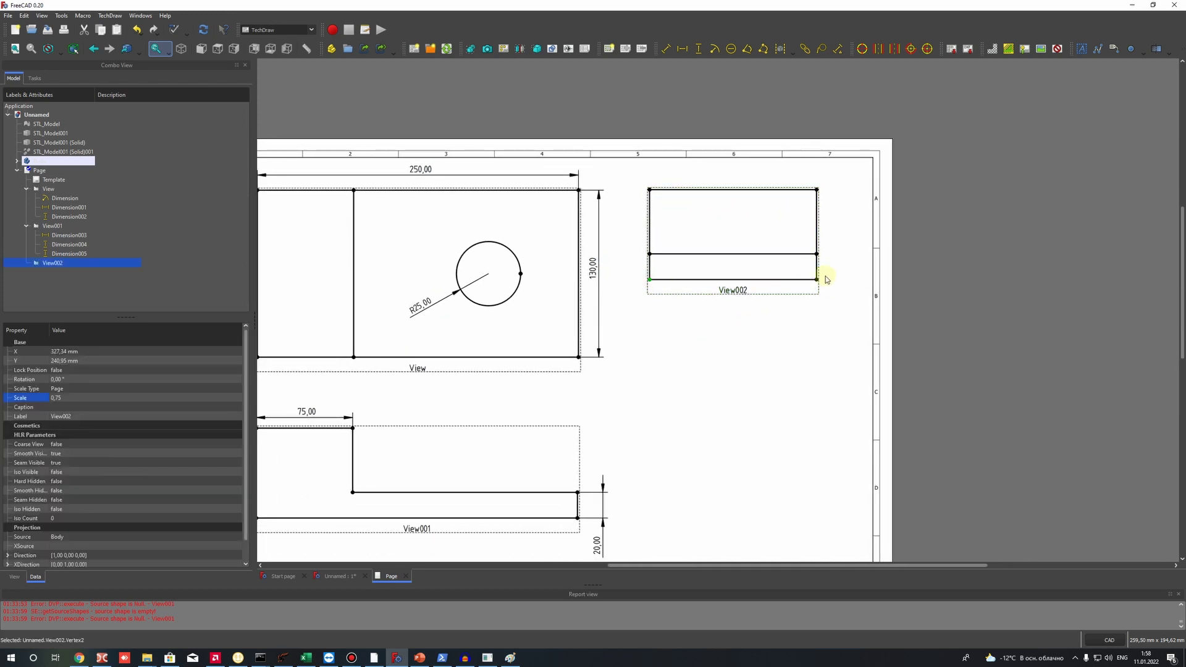
click(682, 50)
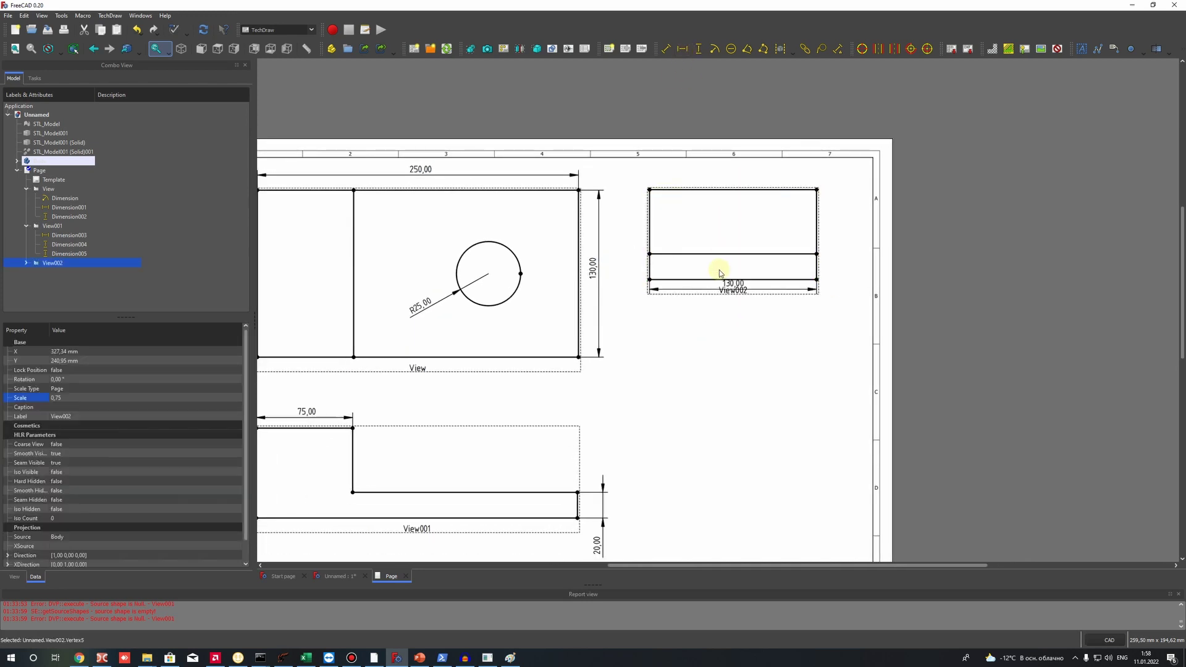
- Dimension the height of the right side view's upper section and move the view's width dimension further below its bottom edge
click(817, 190)
ctrl+click(816, 254)
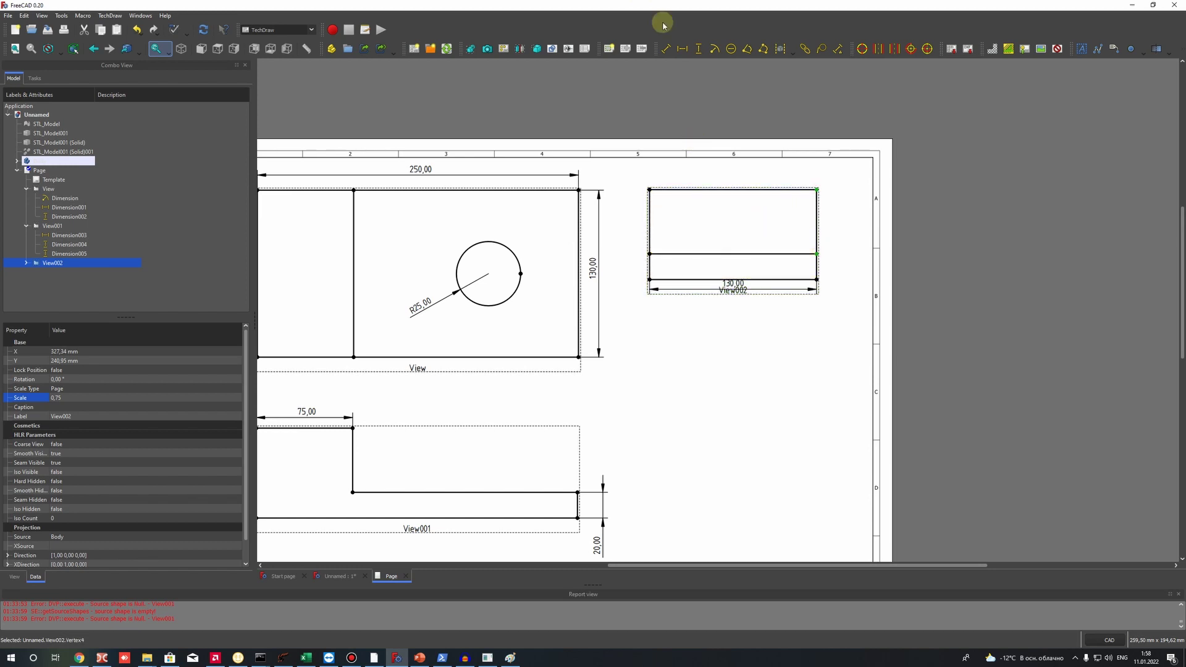
click(699, 49)
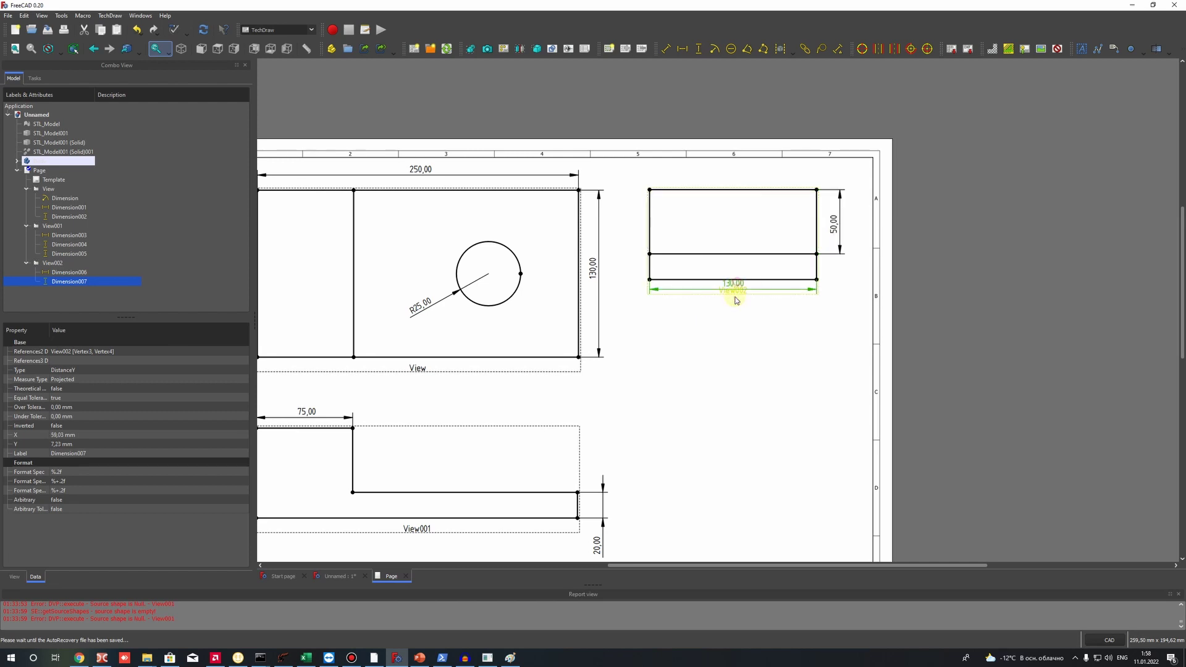
drag(733, 284, 740, 298)
click(723, 337)
- Enter the author's name in the title block's author field and open the title field for editing
scroll(815, 328, down, 3)
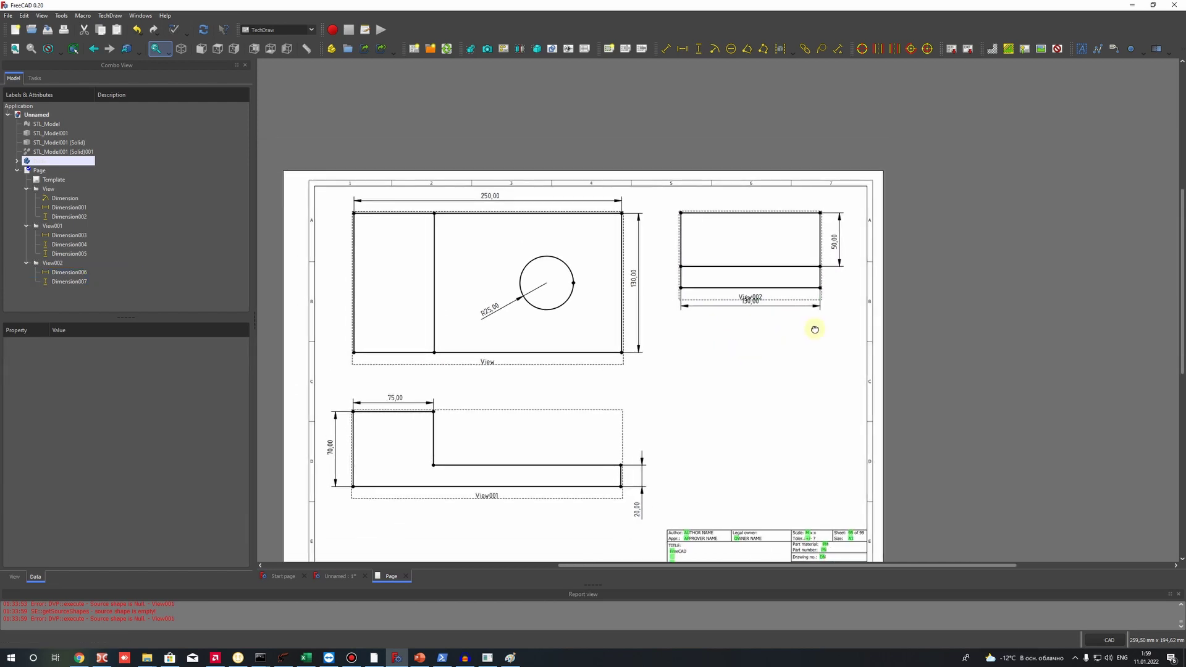
middle_drag(810, 322, 811, 284)
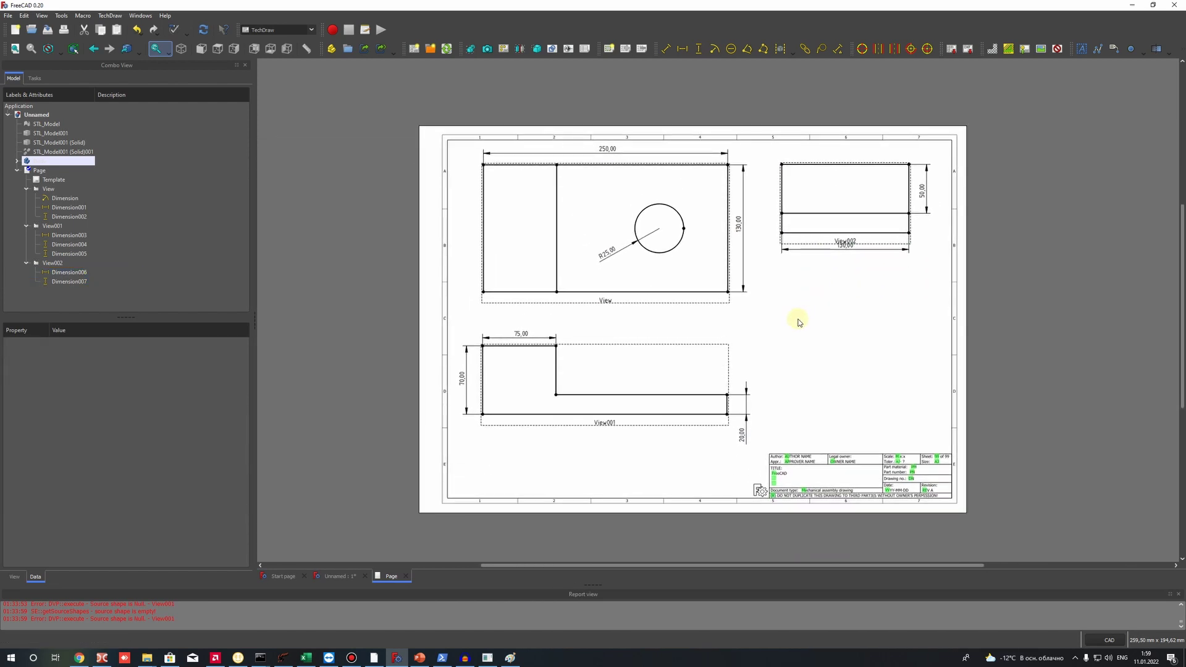
scroll(799, 322, up, 1)
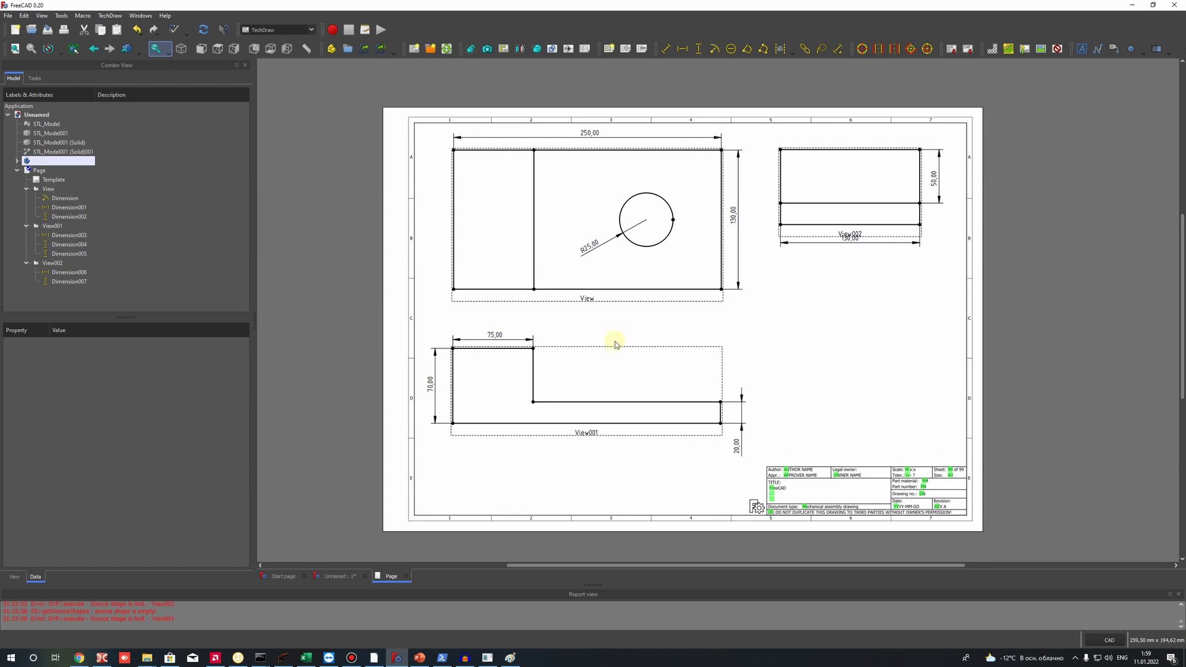
click(786, 471)
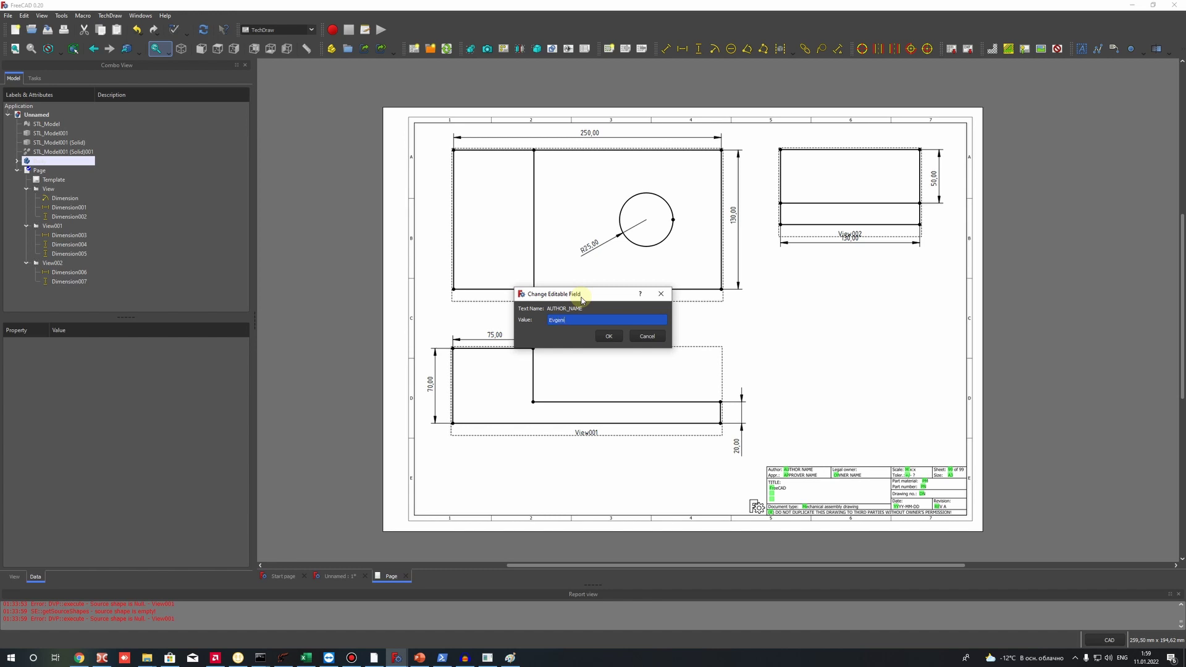
click(608, 336)
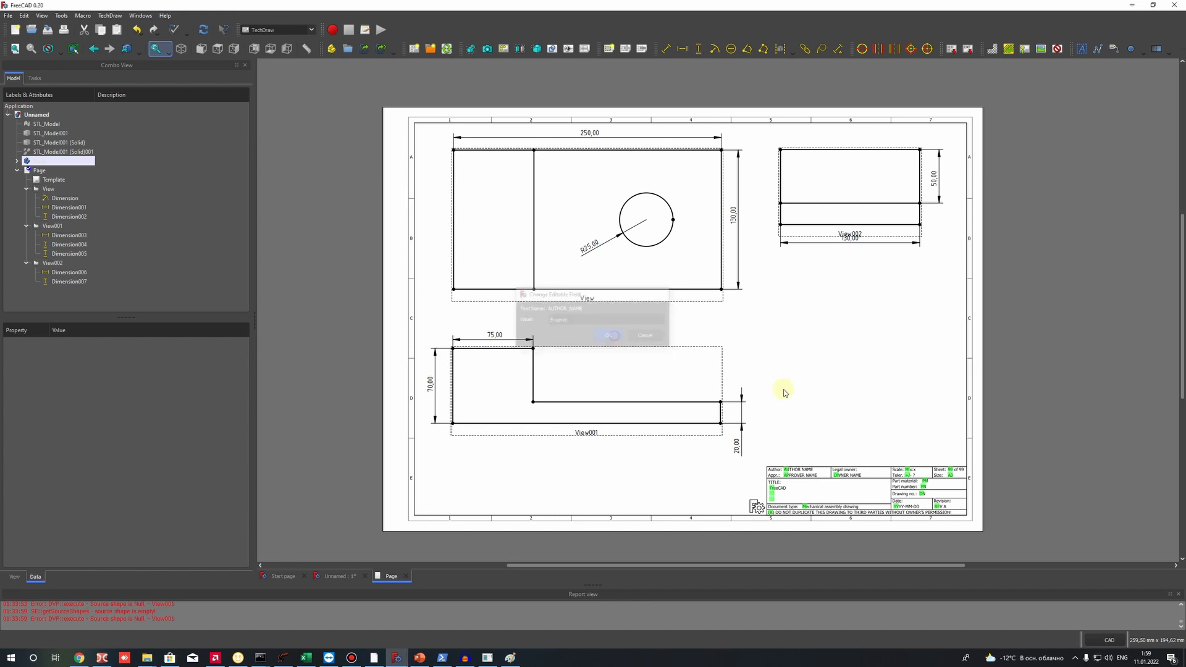
click(772, 491)
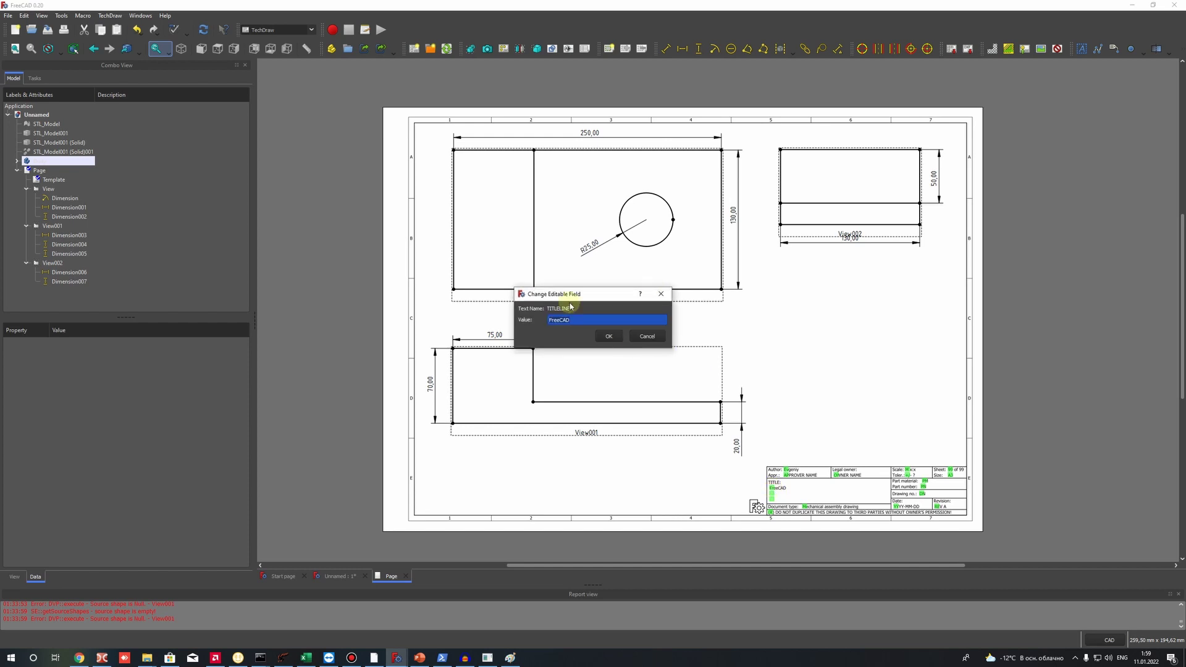
click(649, 339)
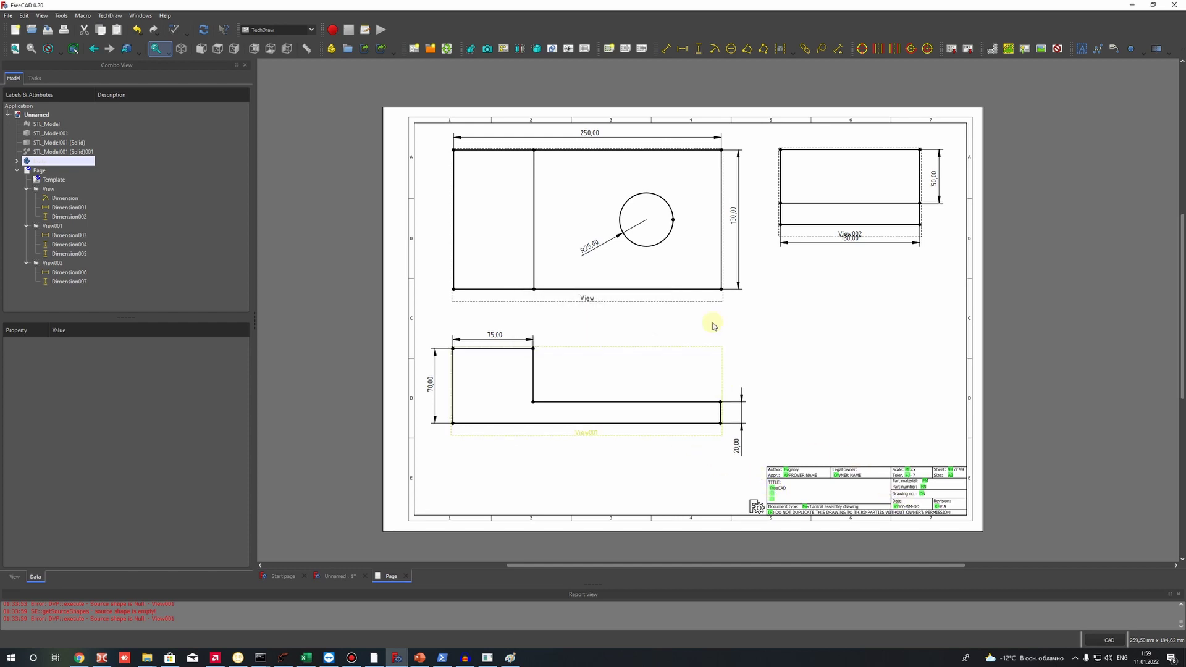
- Move the front view slightly down and to the right on the sheet and turn off the view frames
mouse_move(583, 438)
mouse_down()
mouse_move(548, 437)
mouse_move(604, 429)
mouse_move(587, 443)
mouse_move(588, 424)
mouse_move(587, 448)
mouse_up()
click(805, 317)
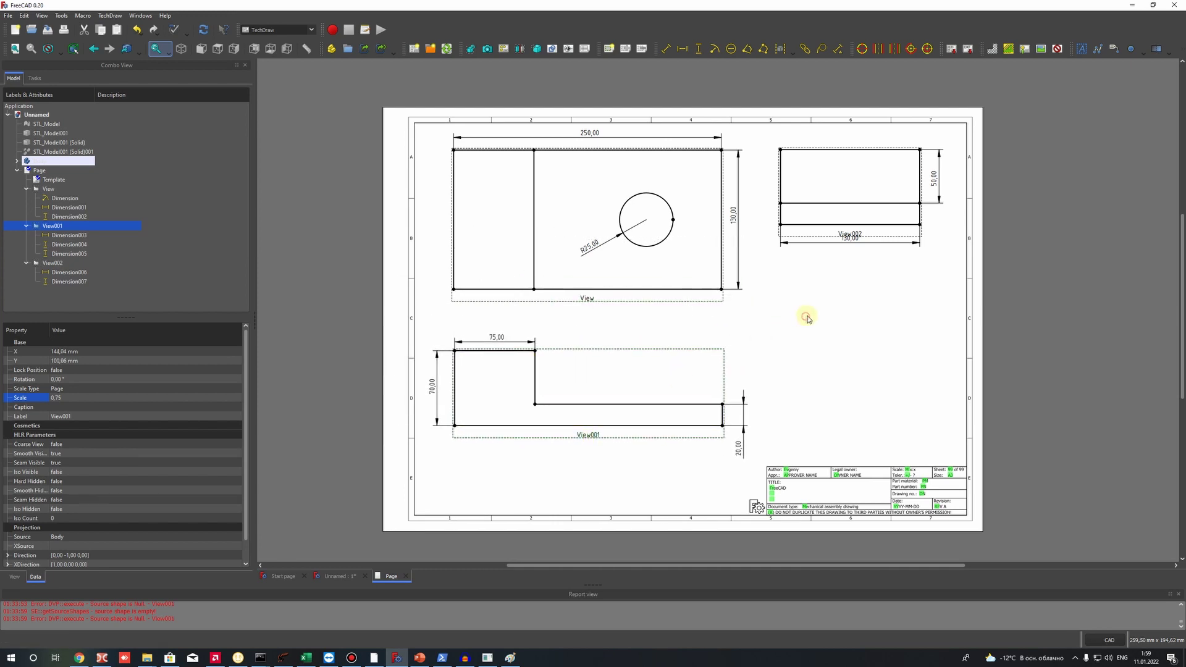
click(1059, 49)
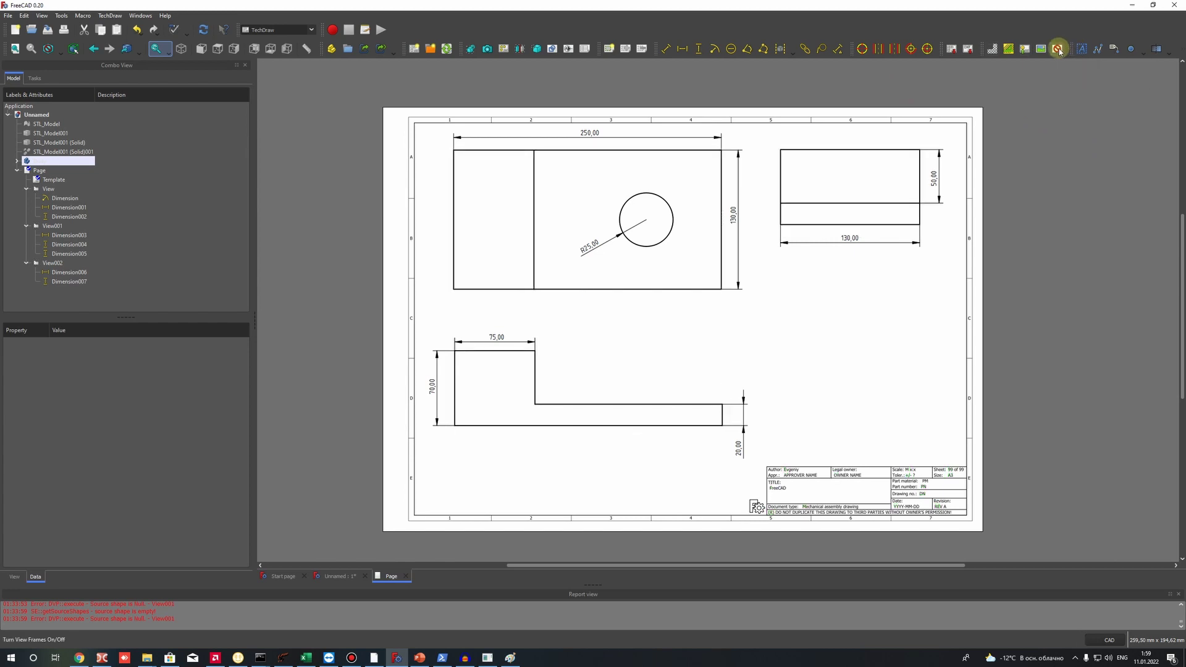
click(1058, 50)
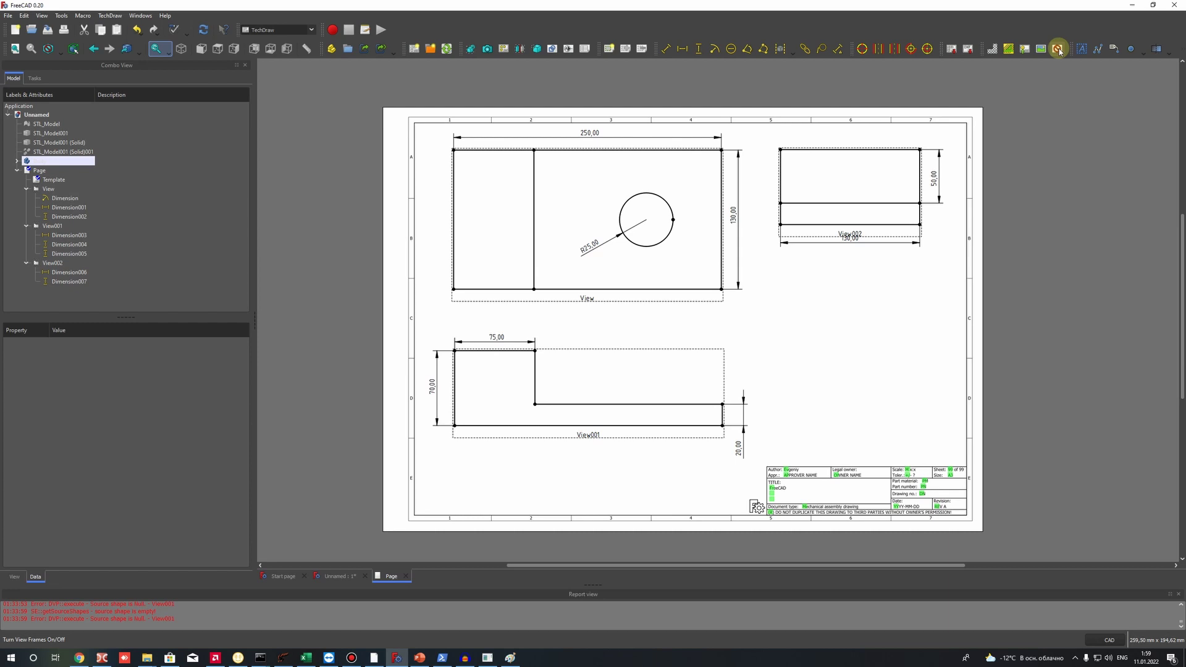
click(588, 298)
click(586, 433)
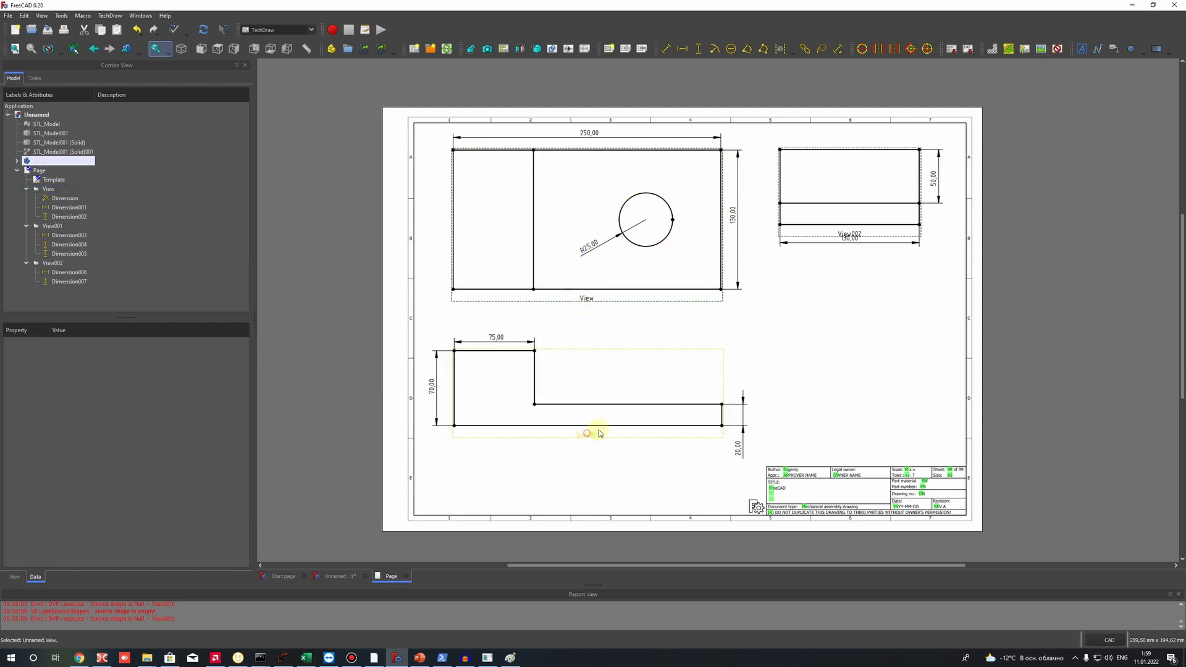
click(852, 315)
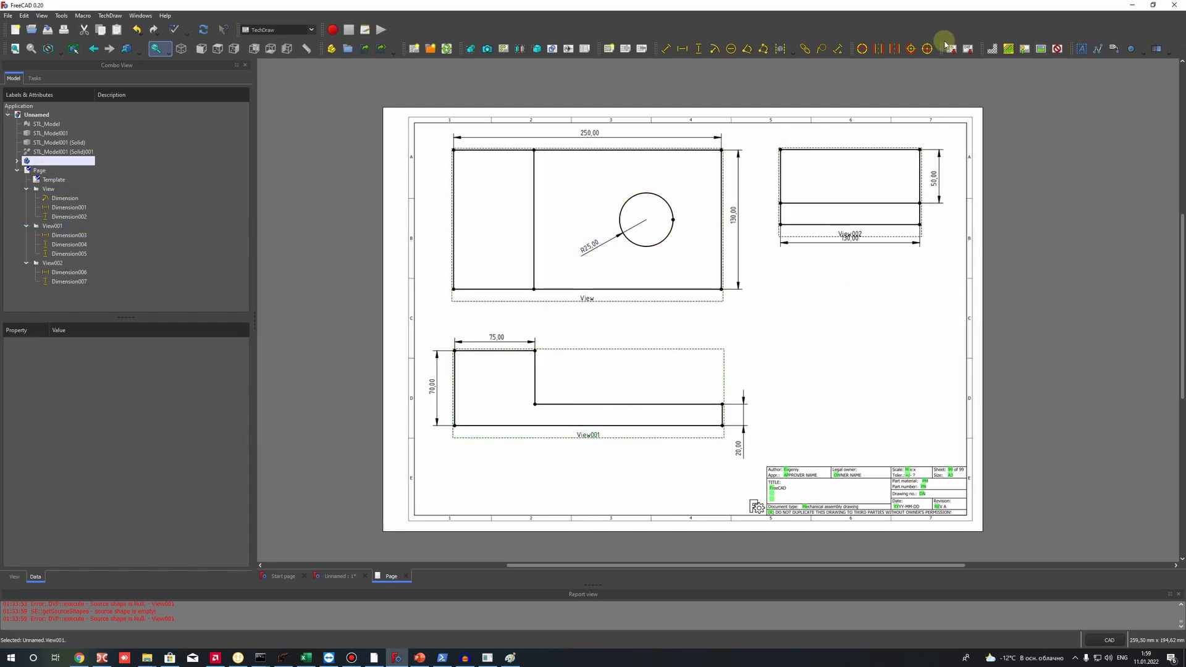
click(1057, 49)
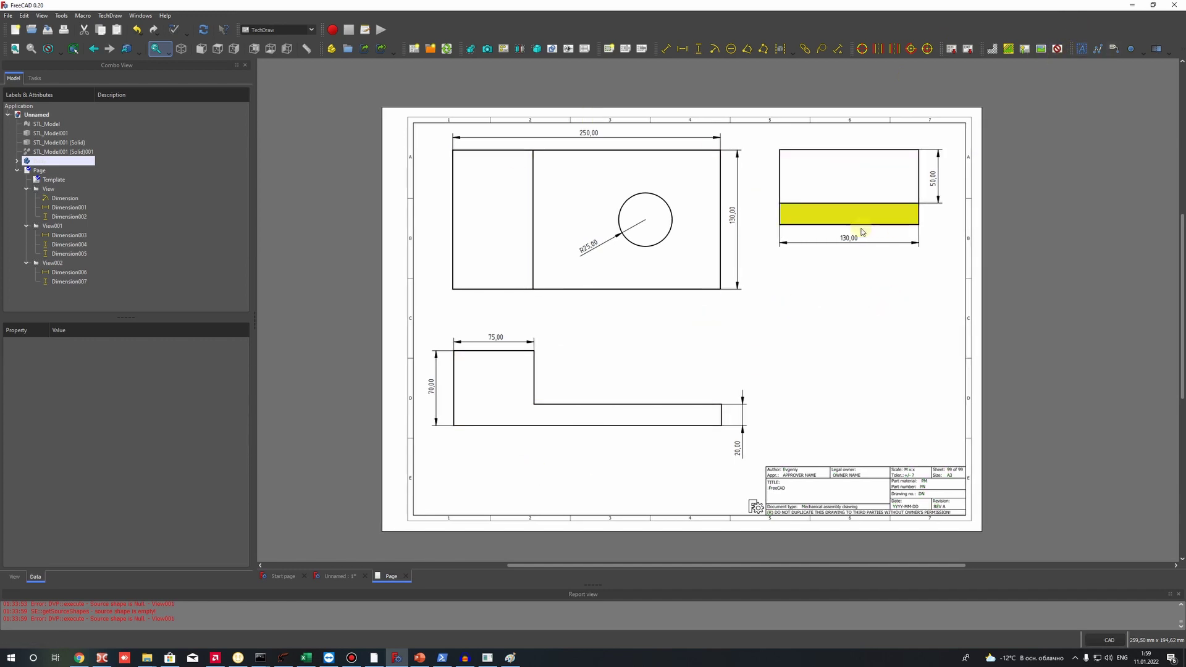
middle_drag(853, 290, 828, 287)
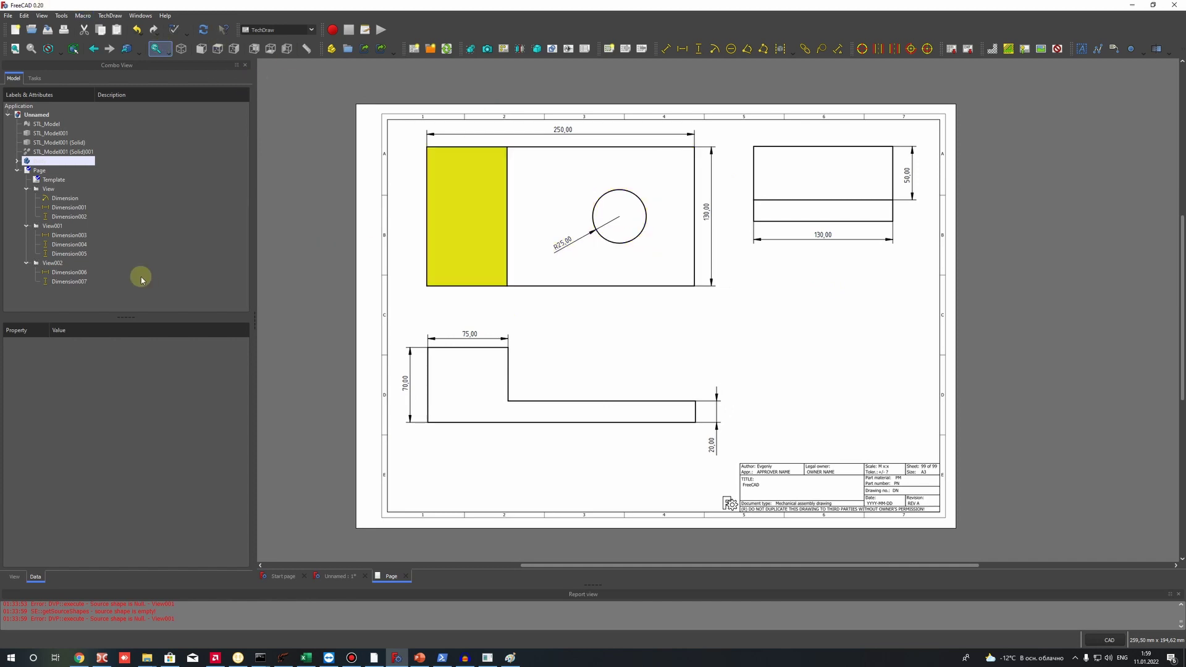
click(116, 16)
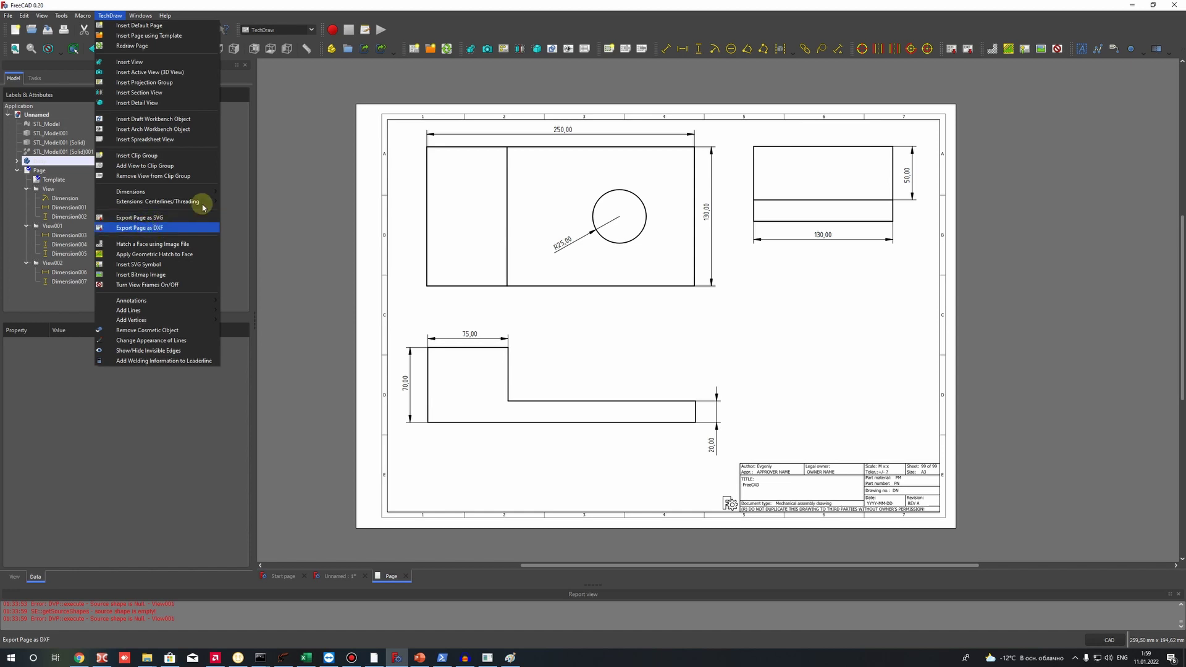
click(279, 165)
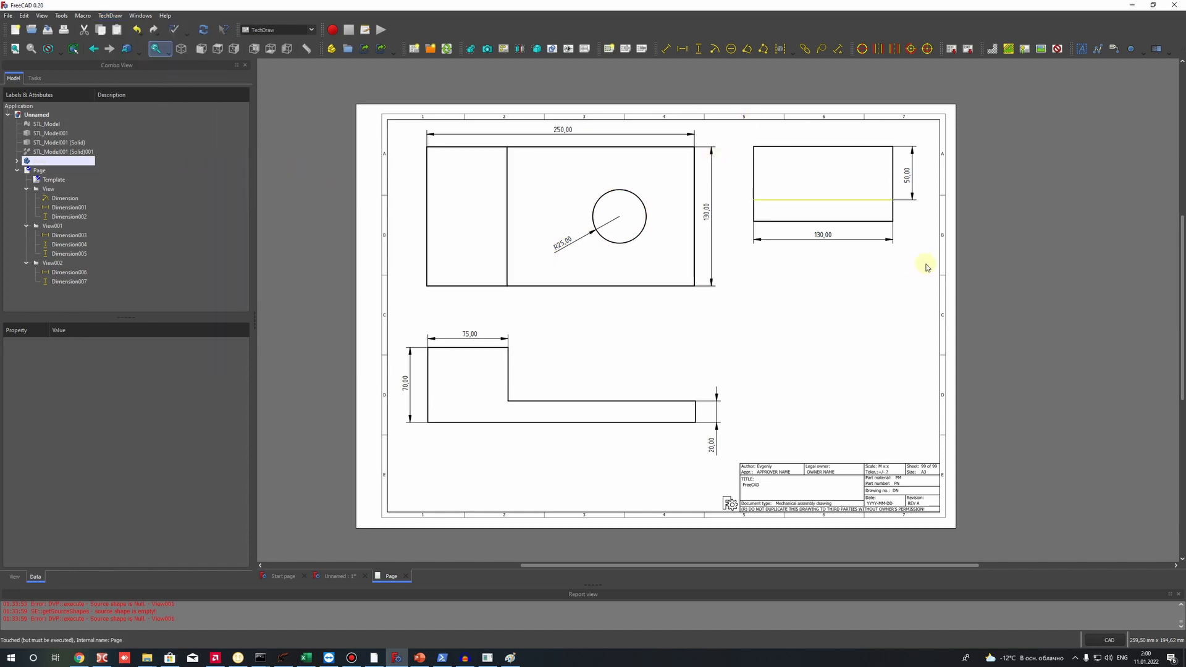